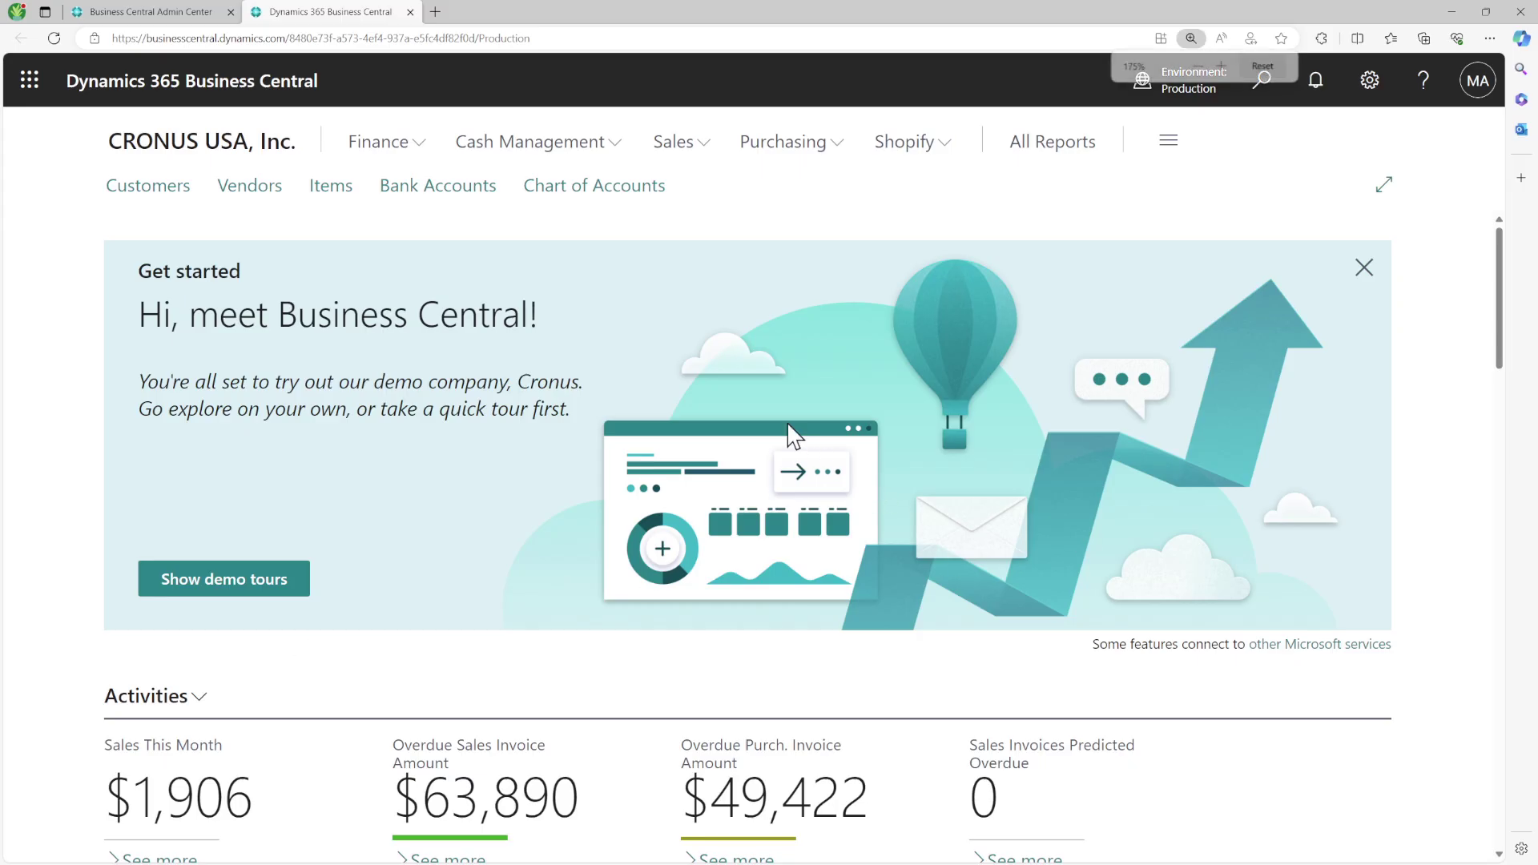
Search for "job que" and open the Job Queue Entries list
{"action": "left_click", "coordinate": [1180, 92]}
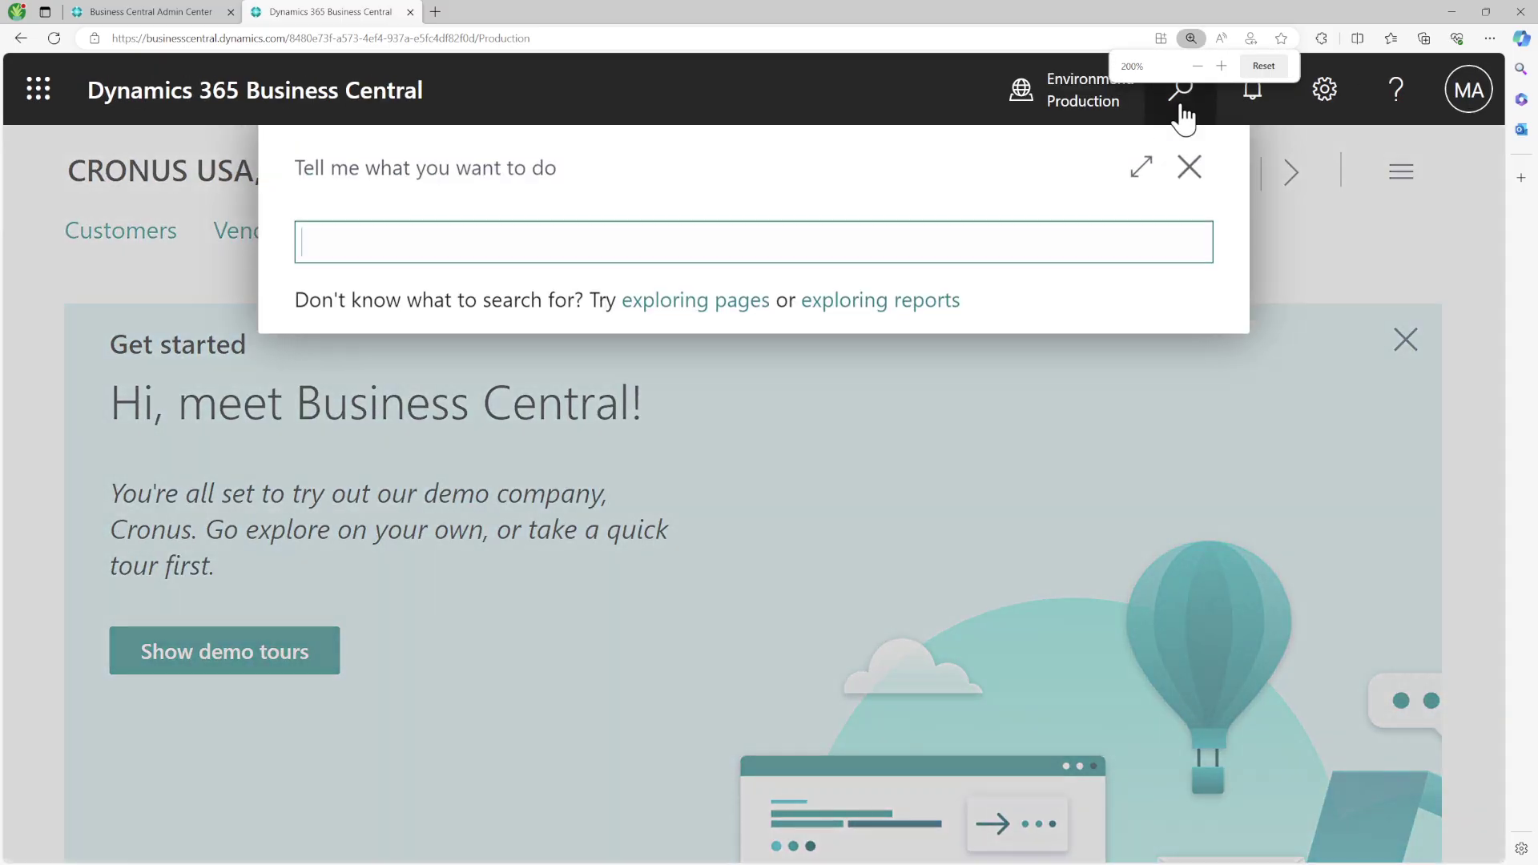
{"action": "type", "text": "job que"}
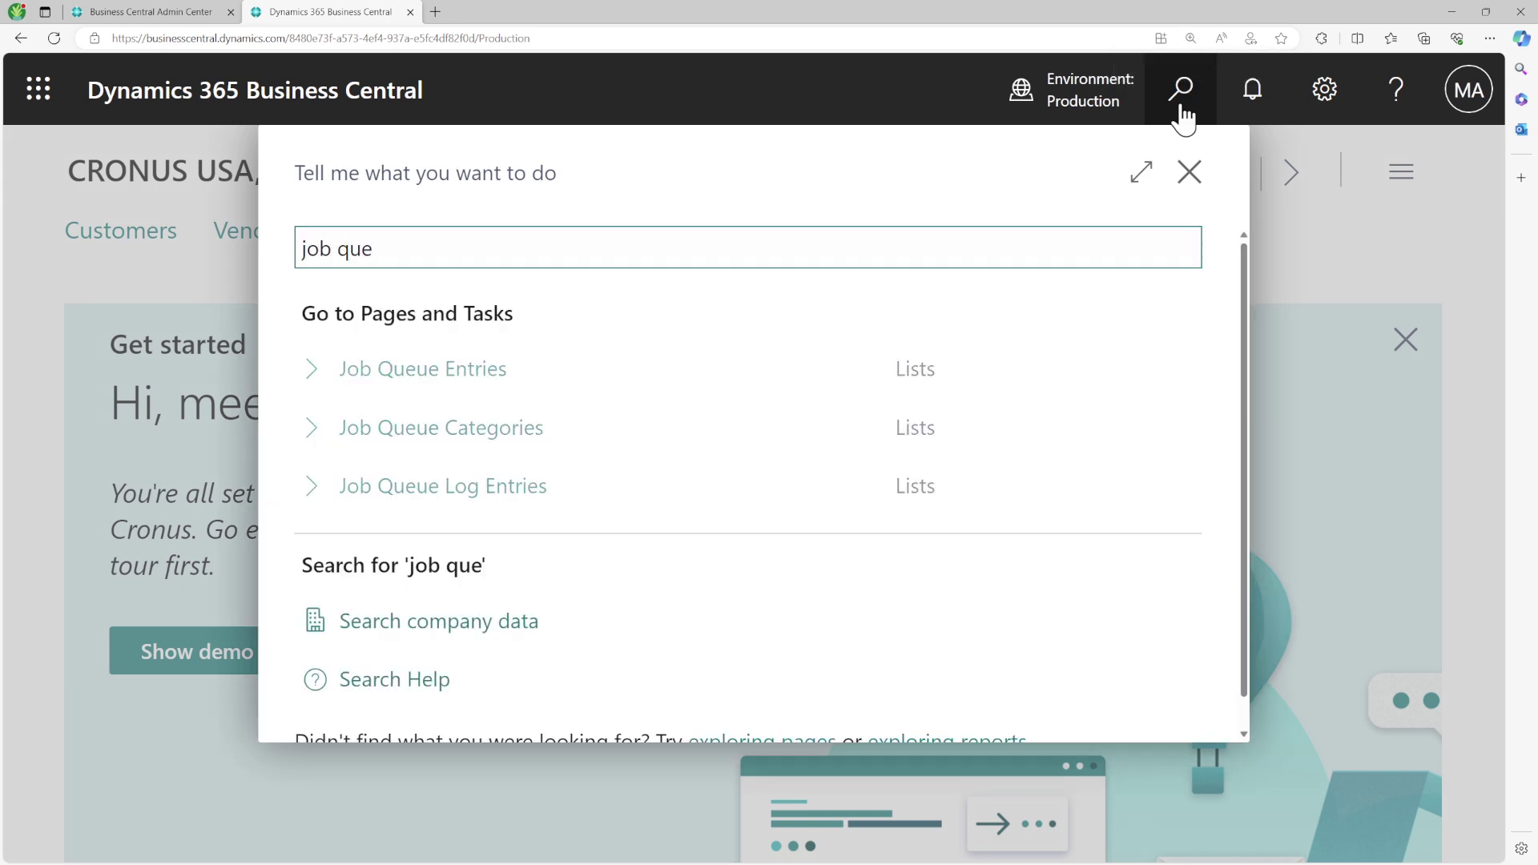
{"action": "left_click", "coordinate": [493, 376]}
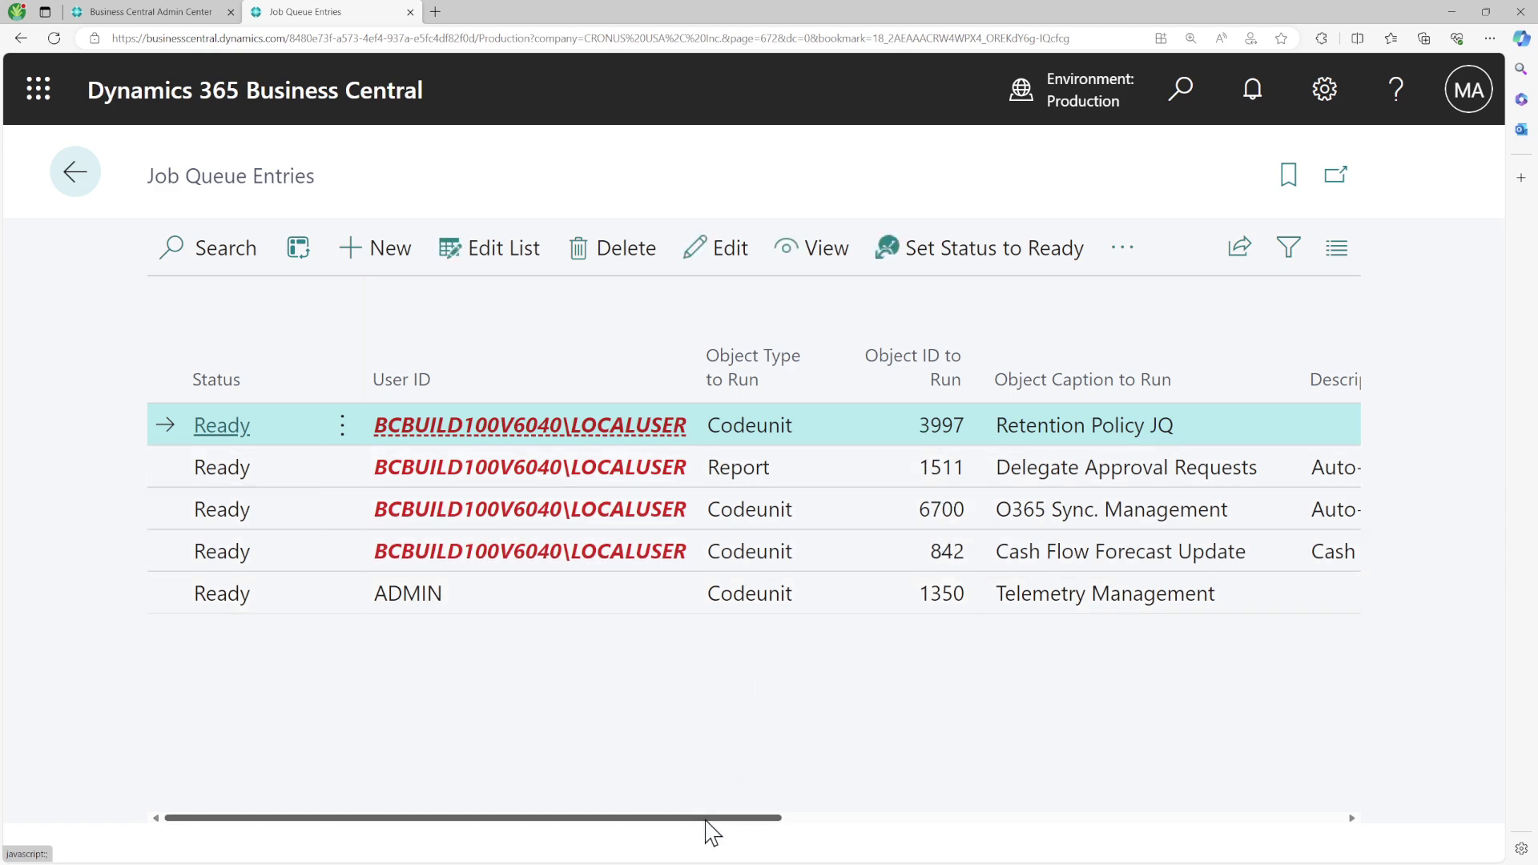
{"action": "left_click_drag", "start_coordinate": [706, 820], "coordinate": [587, 821]}
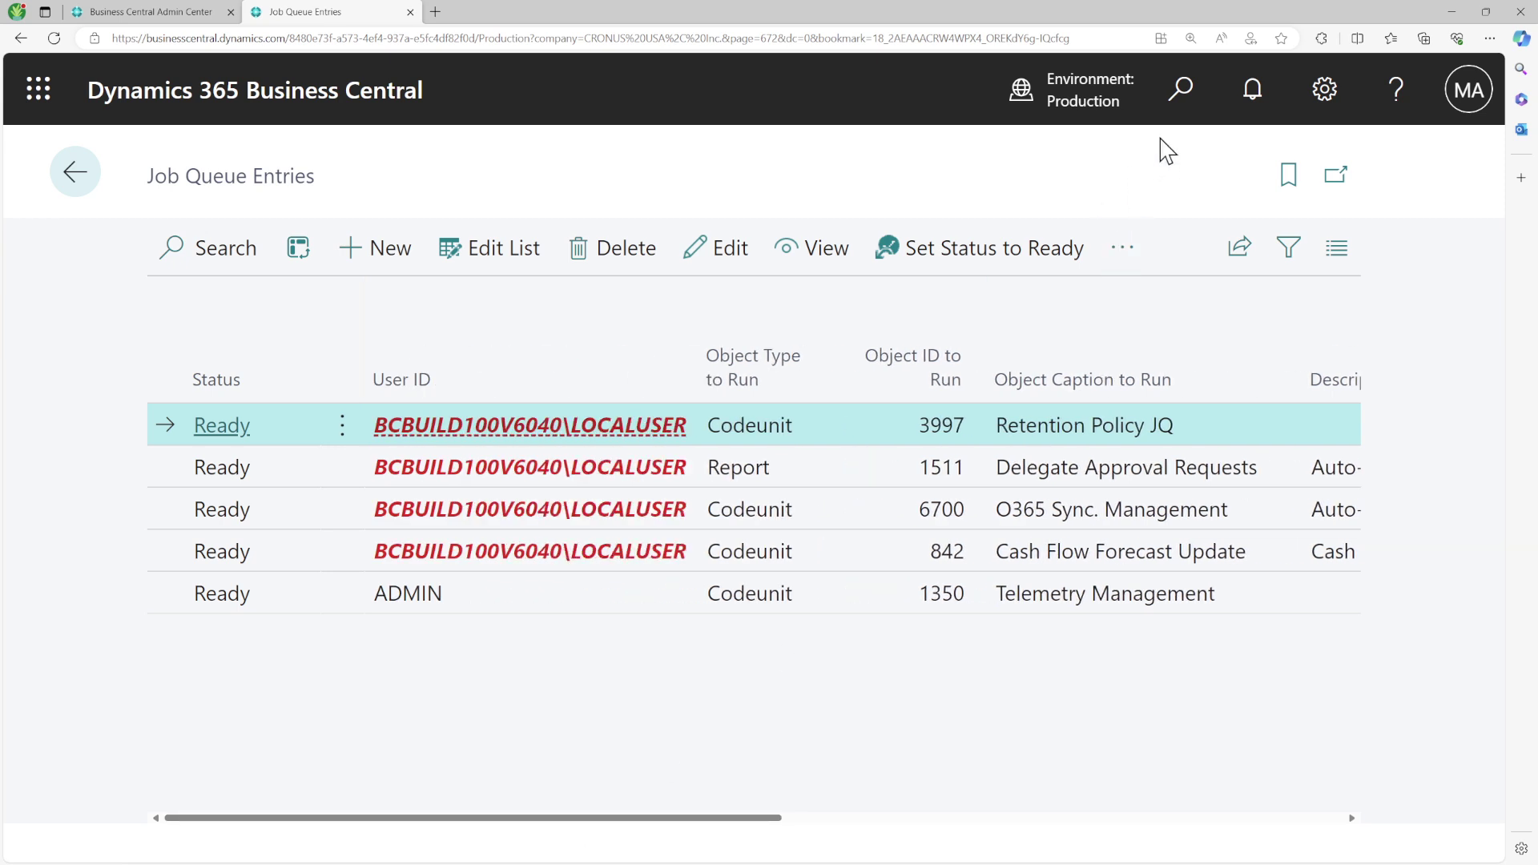
Search for "task sche", open Scheduled Tasks, hide the Job Queue details pane and examine the task's codeunit and failure codeunit IDs
{"action": "left_click", "coordinate": [1187, 94]}
{"action": "type", "text": "t"}
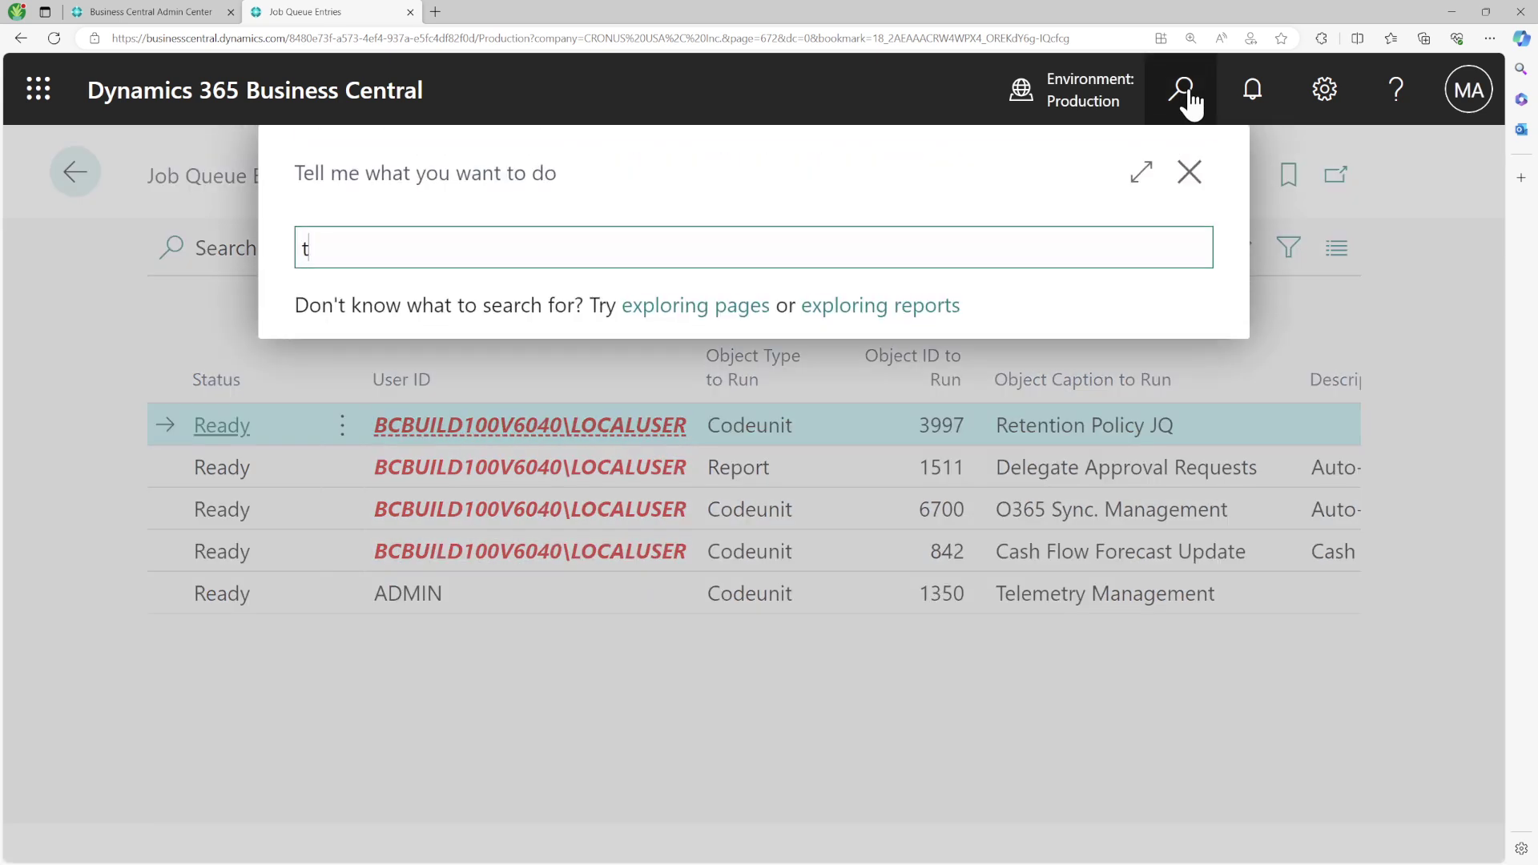
{"action": "type", "text": "ask sche"}
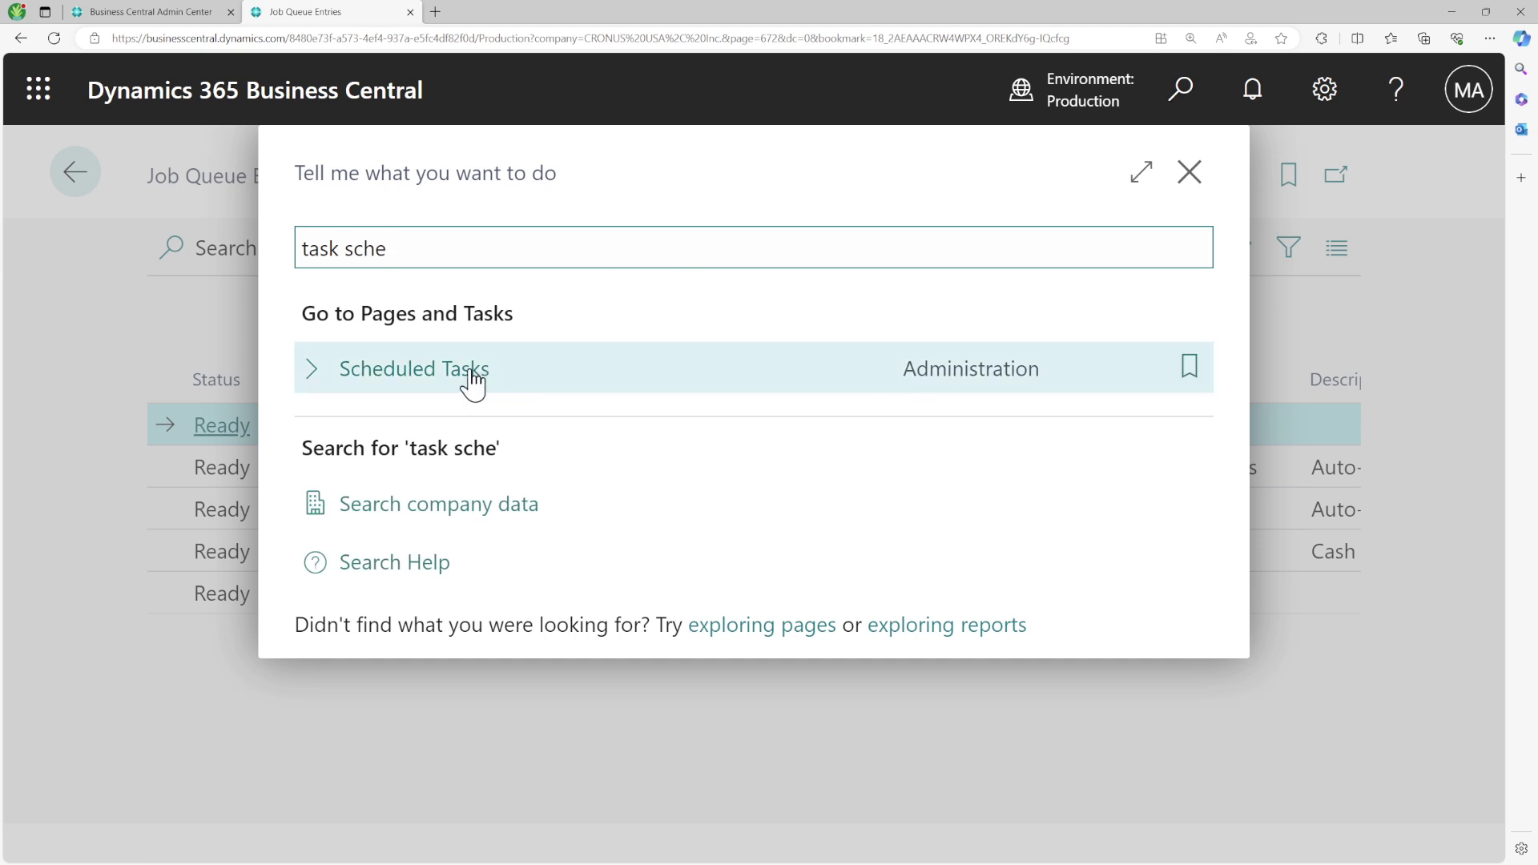
{"action": "left_click", "coordinate": [472, 381]}
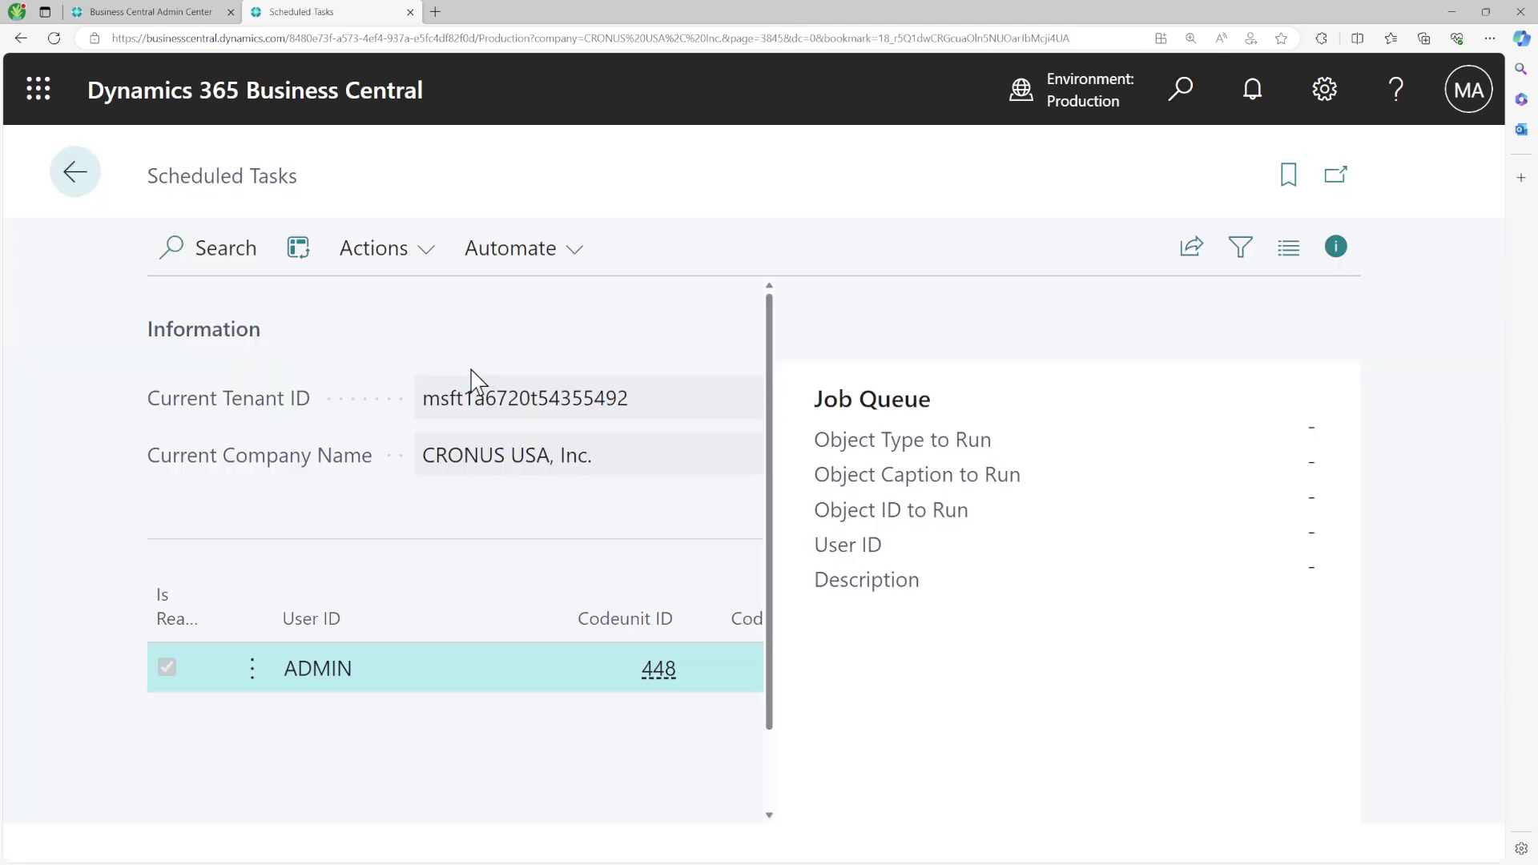
{"action": "left_click", "coordinate": [1338, 248]}
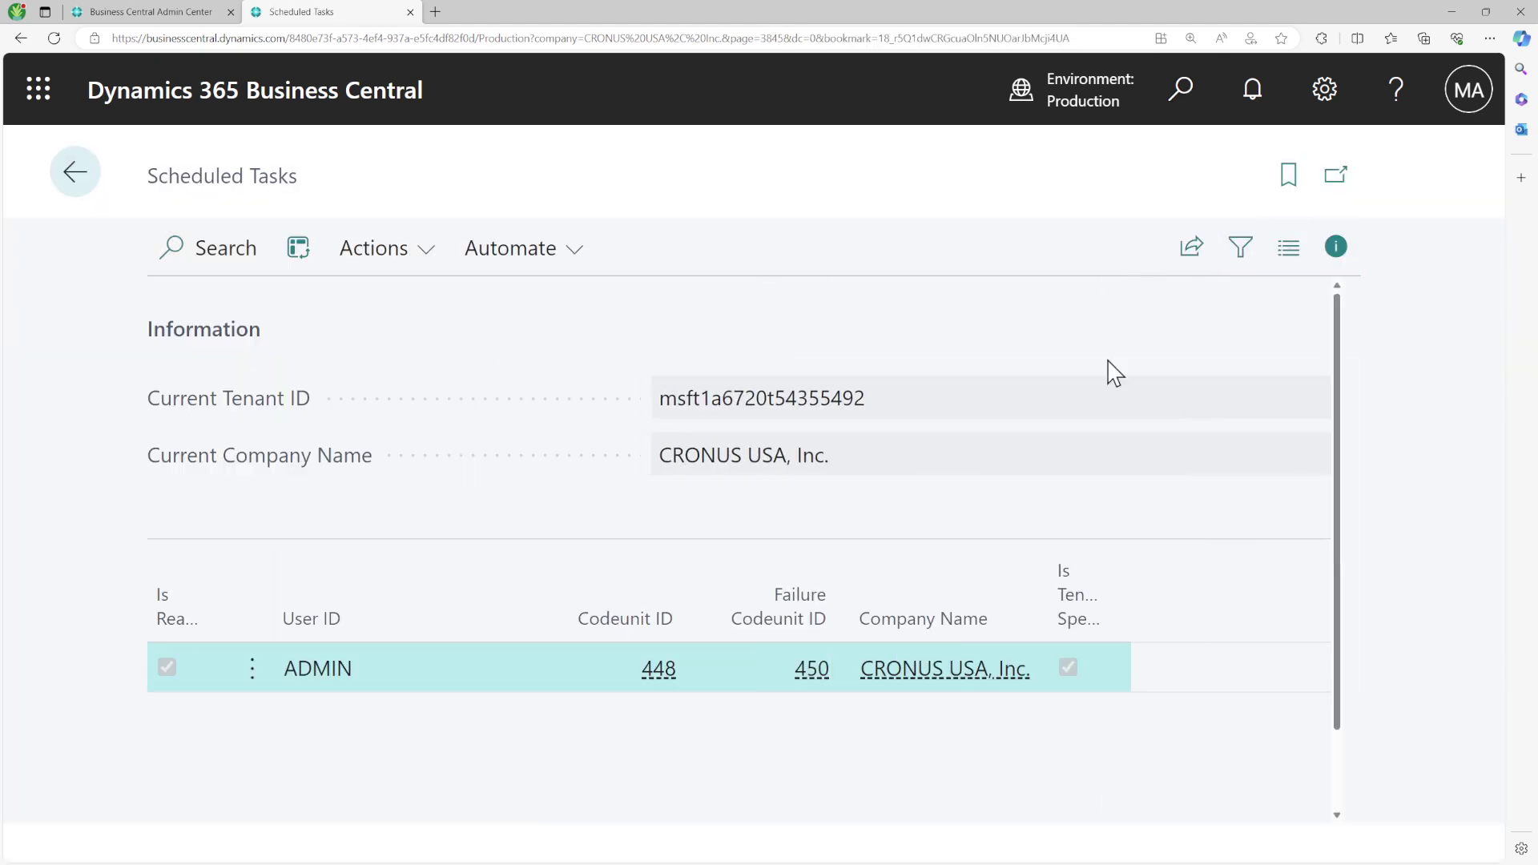
{"action": "mouse_move", "coordinate": [887, 561]}
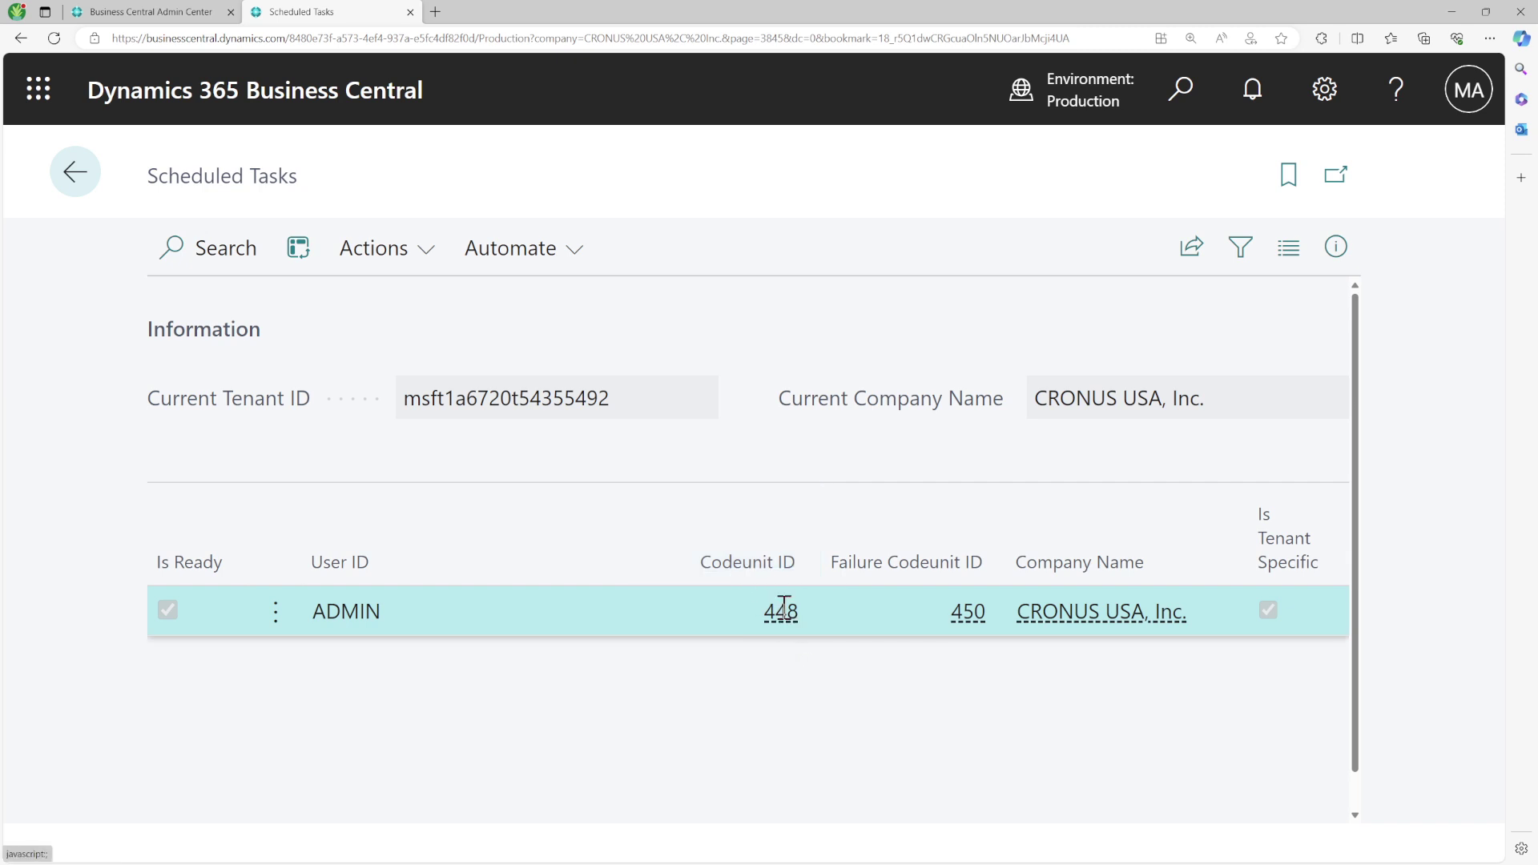
{"action": "mouse_move", "coordinate": [784, 616]}
{"action": "mouse_move", "coordinate": [979, 624]}
Return to Job Queue Entries and create a new job queue entry
{"action": "left_click", "coordinate": [75, 173]}
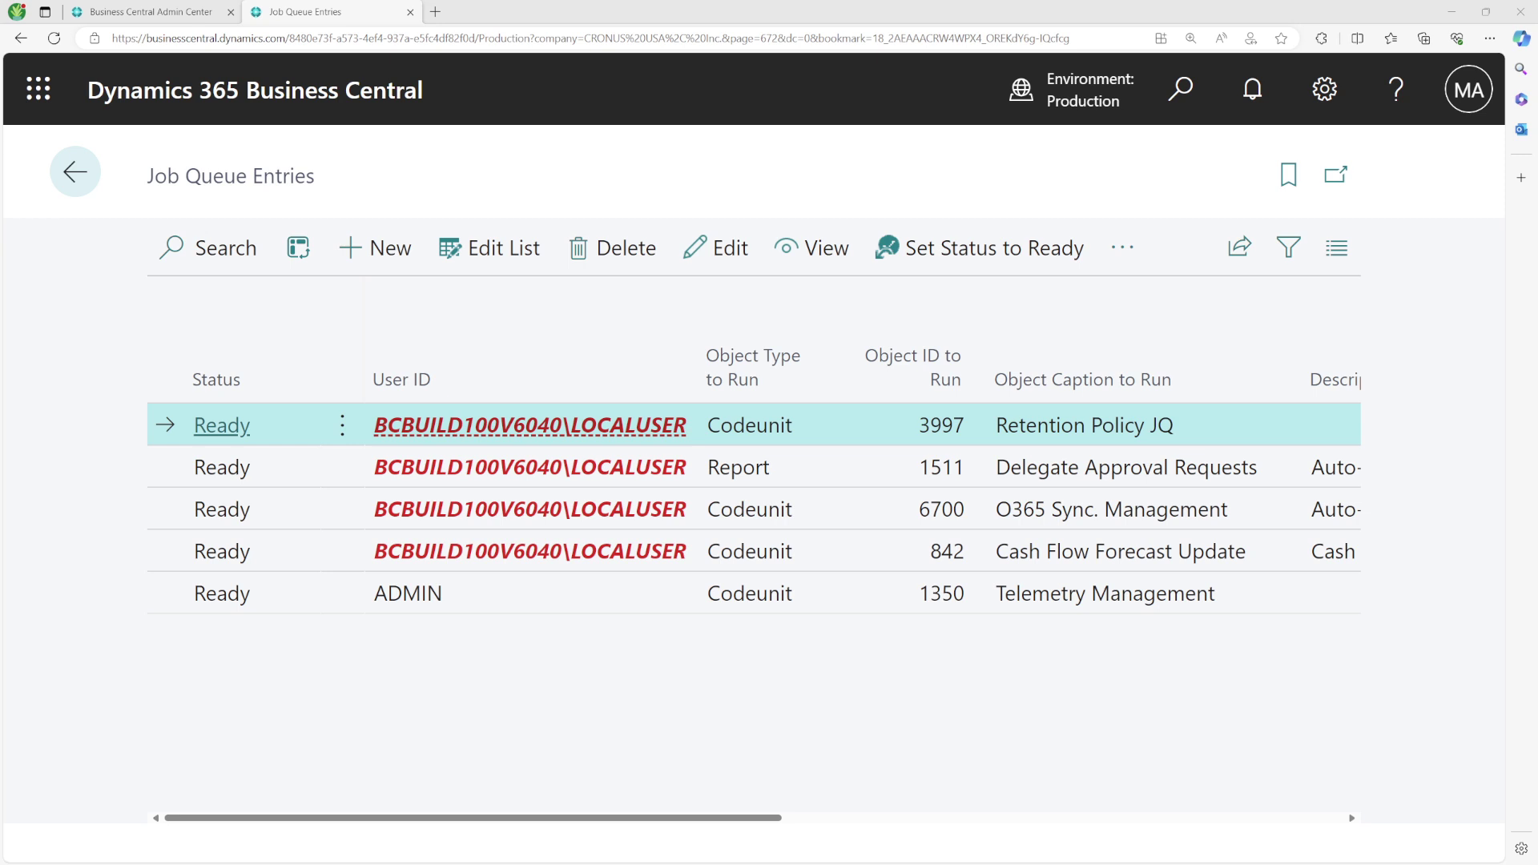
{"action": "left_click", "coordinate": [411, 267]}
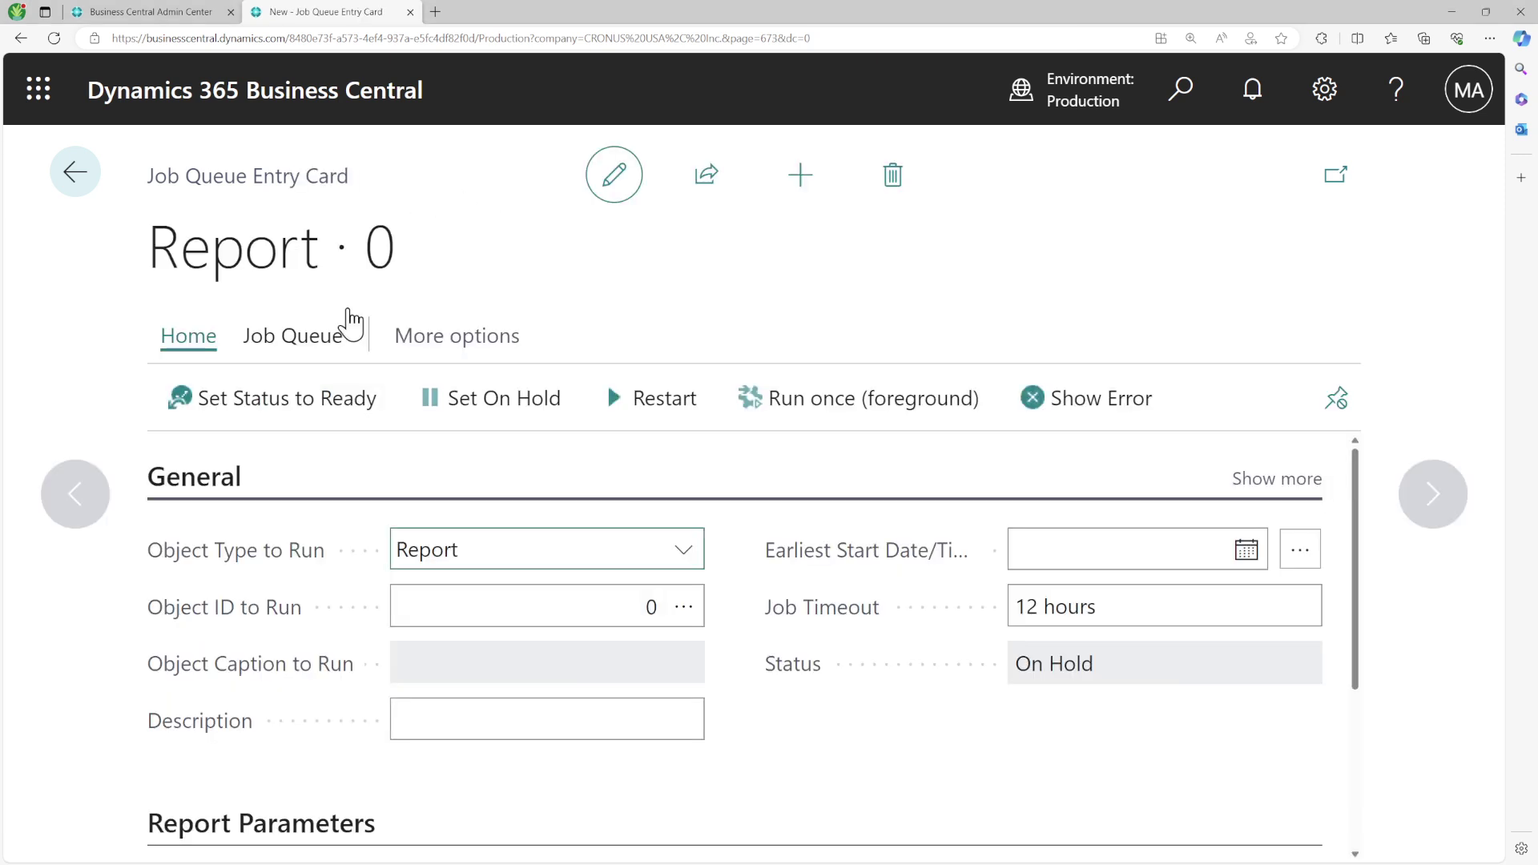
{"action": "key", "text": "ctrl+minus"}
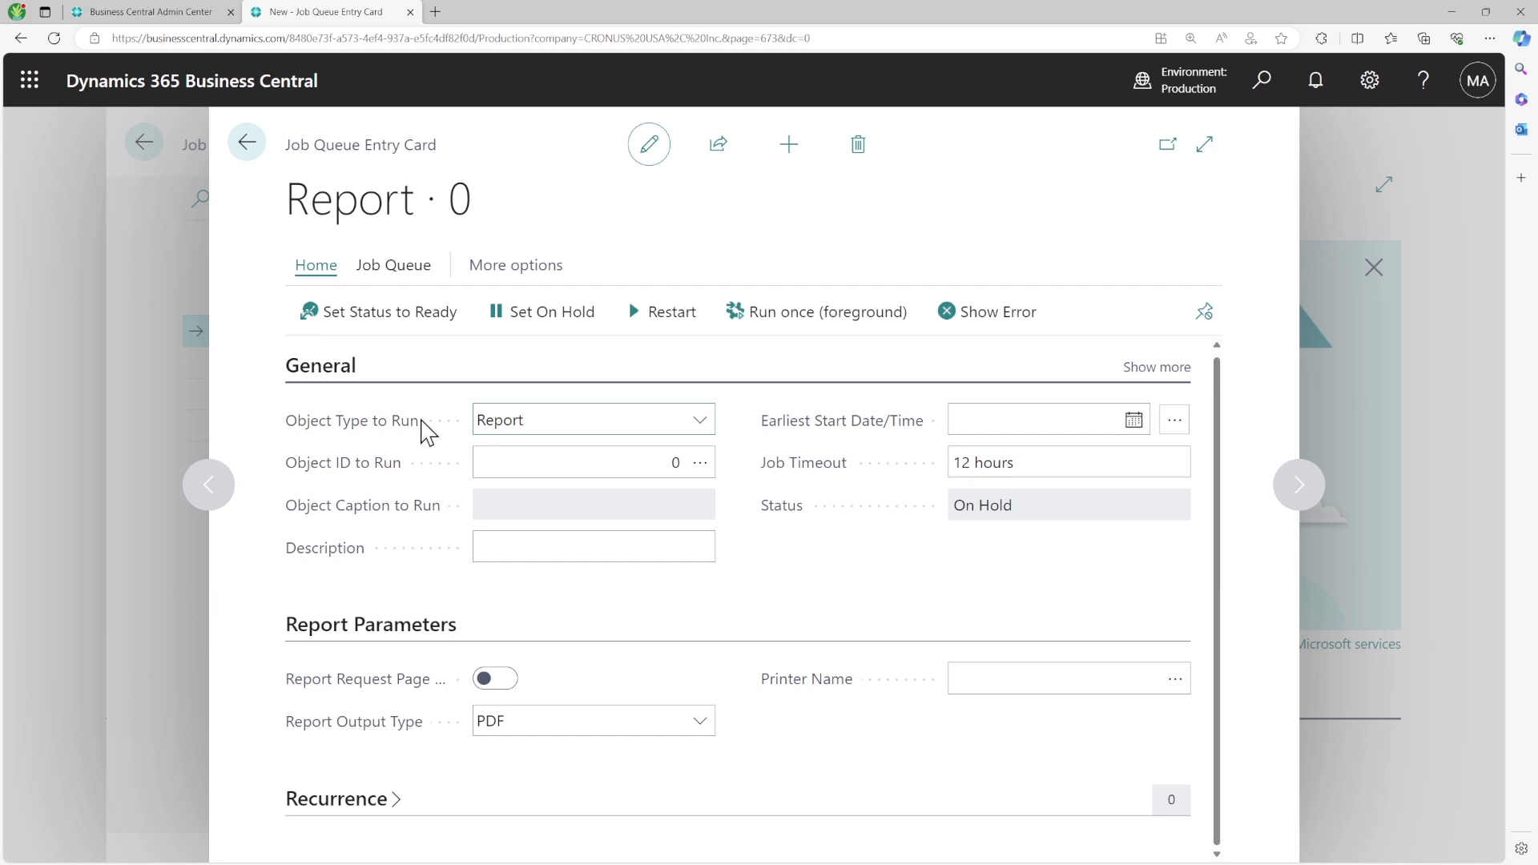
Read the Object Type to Run description, then switch the type to Codeunit and back to Report
{"action": "mouse_move", "coordinate": [393, 425]}
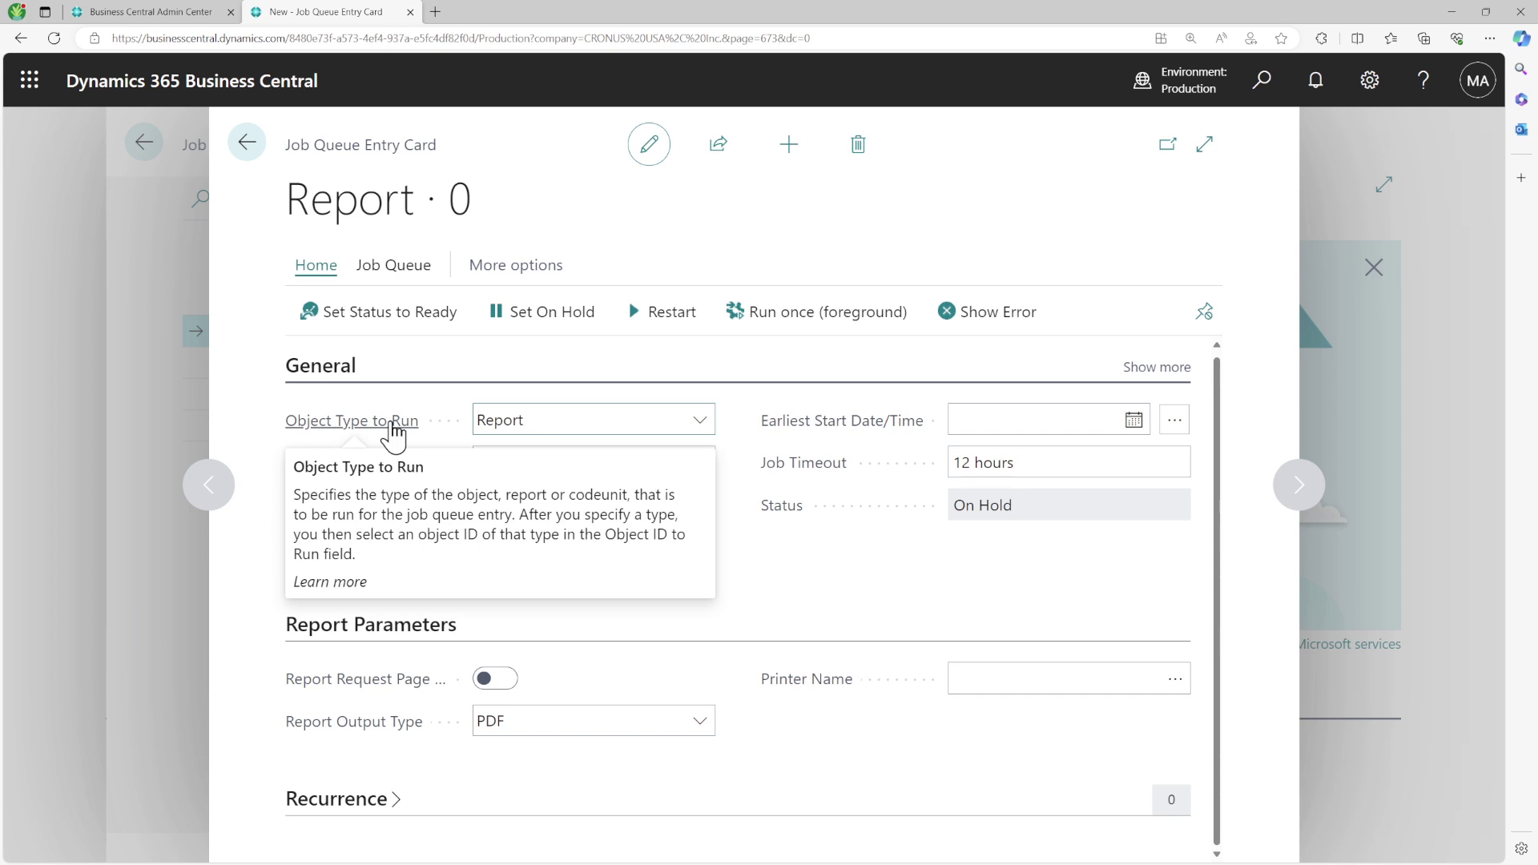
{"action": "left_click", "coordinate": [545, 418]}
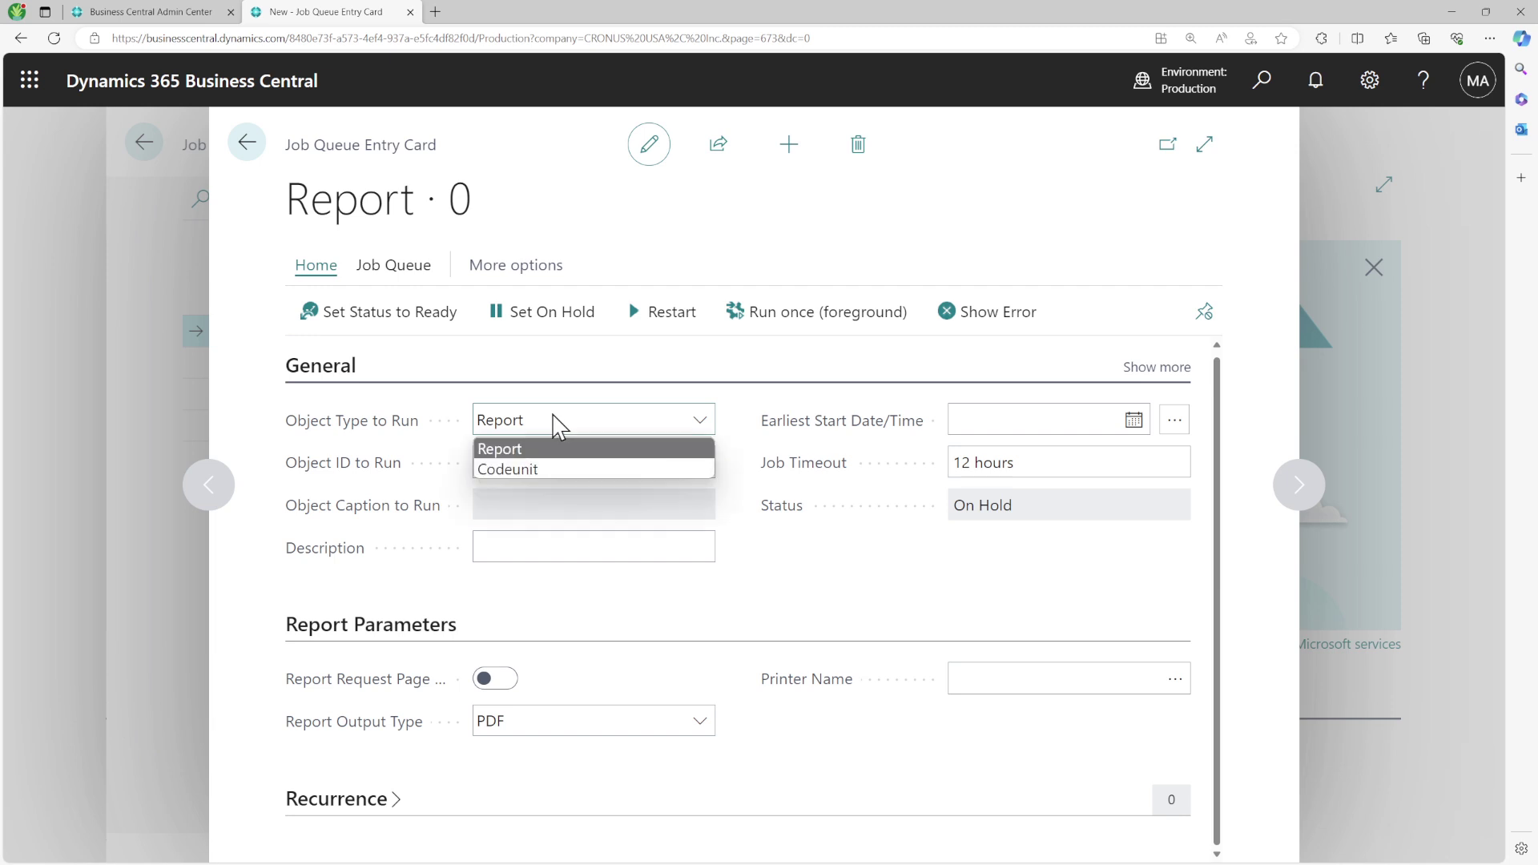
{"action": "left_click", "coordinate": [545, 470]}
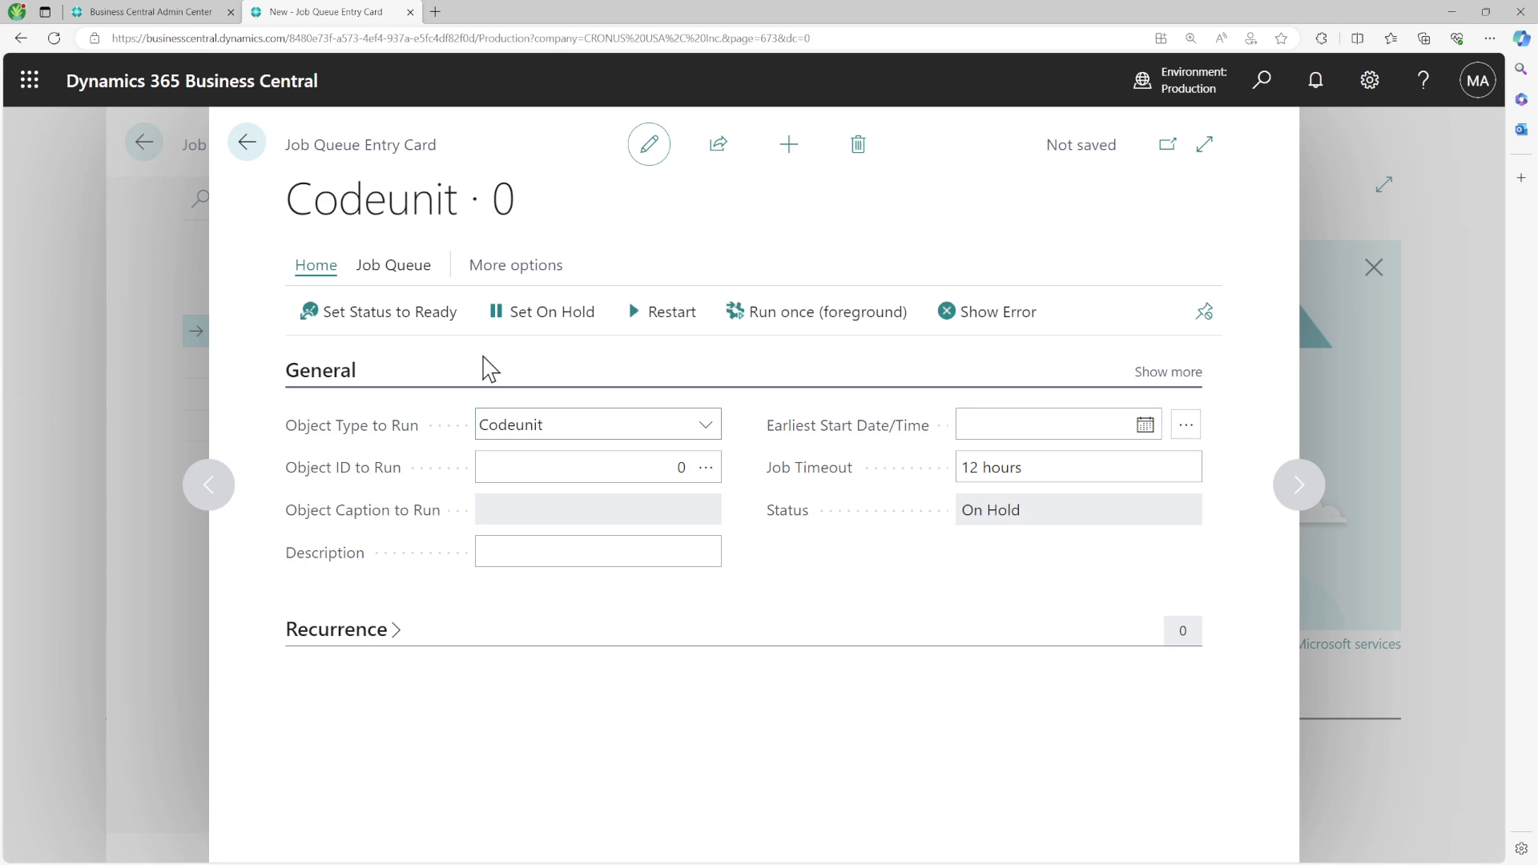
{"action": "left_click", "coordinate": [556, 425]}
{"action": "left_click", "coordinate": [549, 472]}
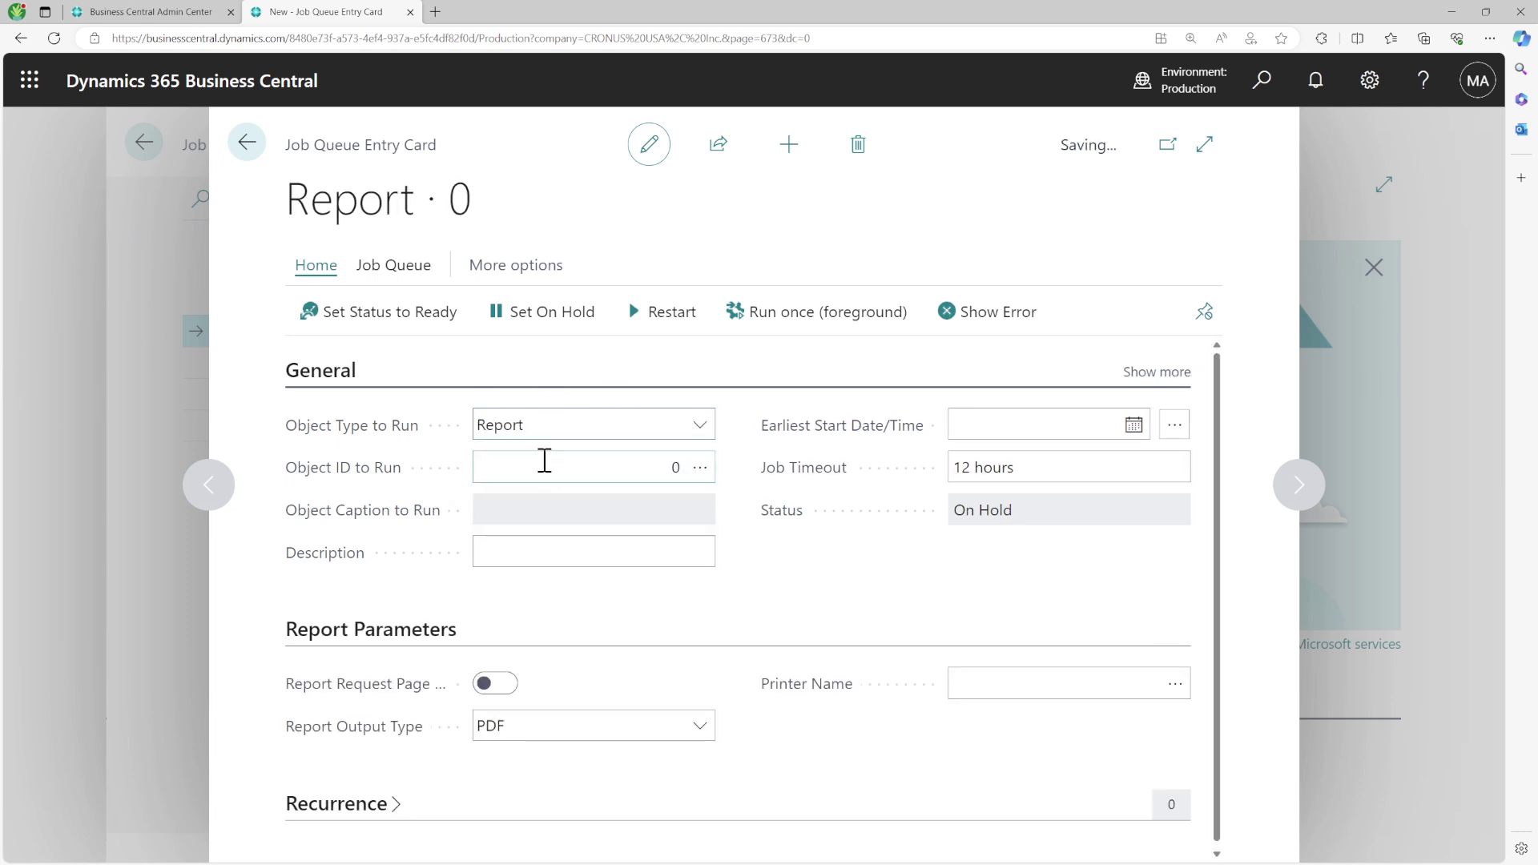
Read the Object ID to Run description and view the list of available report objects without choosing one
{"action": "mouse_move", "coordinate": [353, 478]}
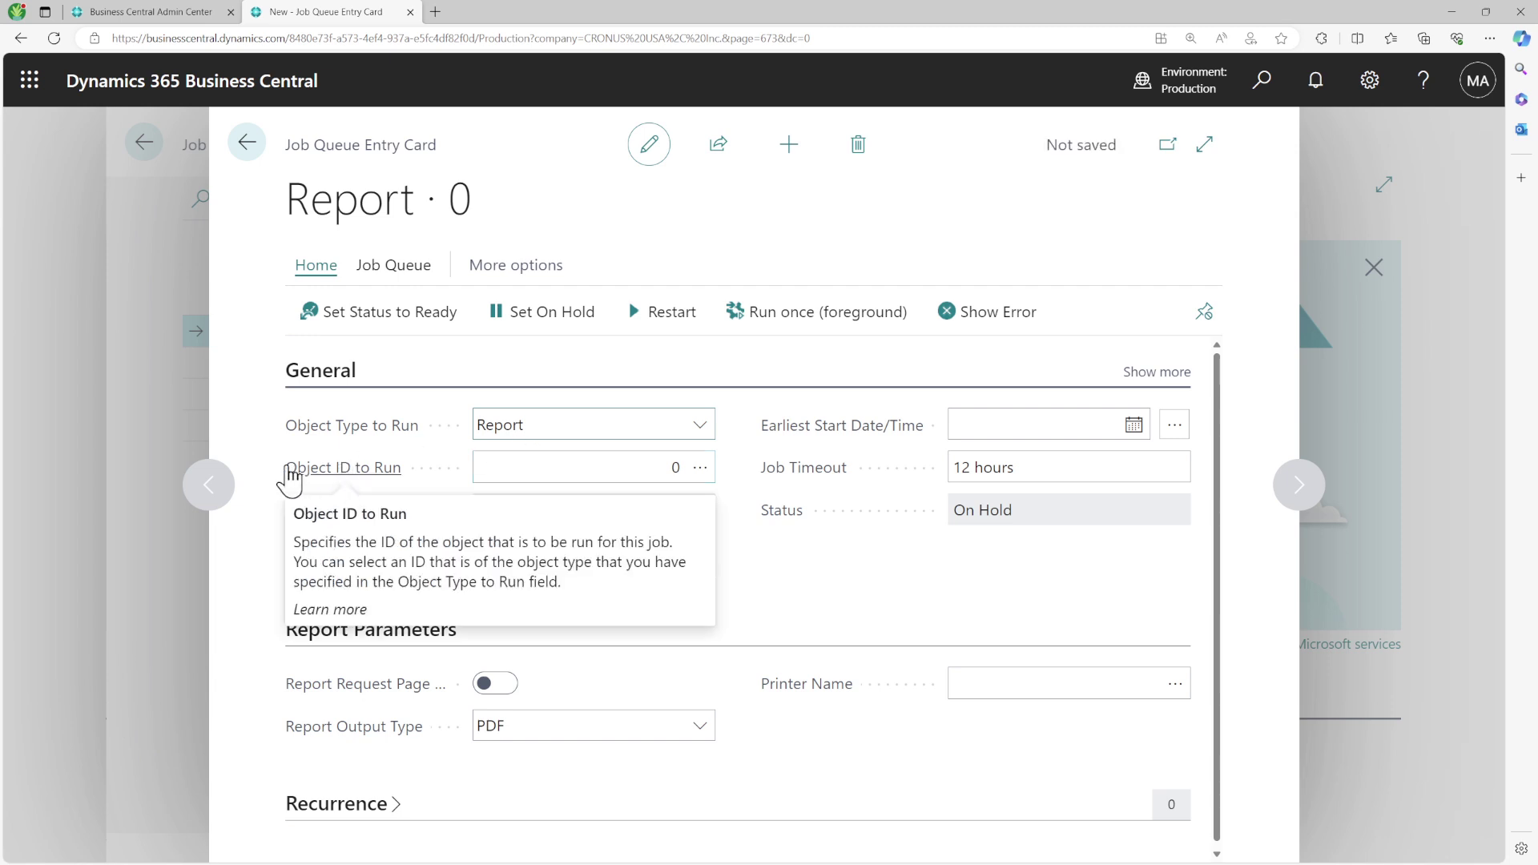
{"action": "left_click_drag", "start_coordinate": [285, 398], "coordinate": [397, 482]}
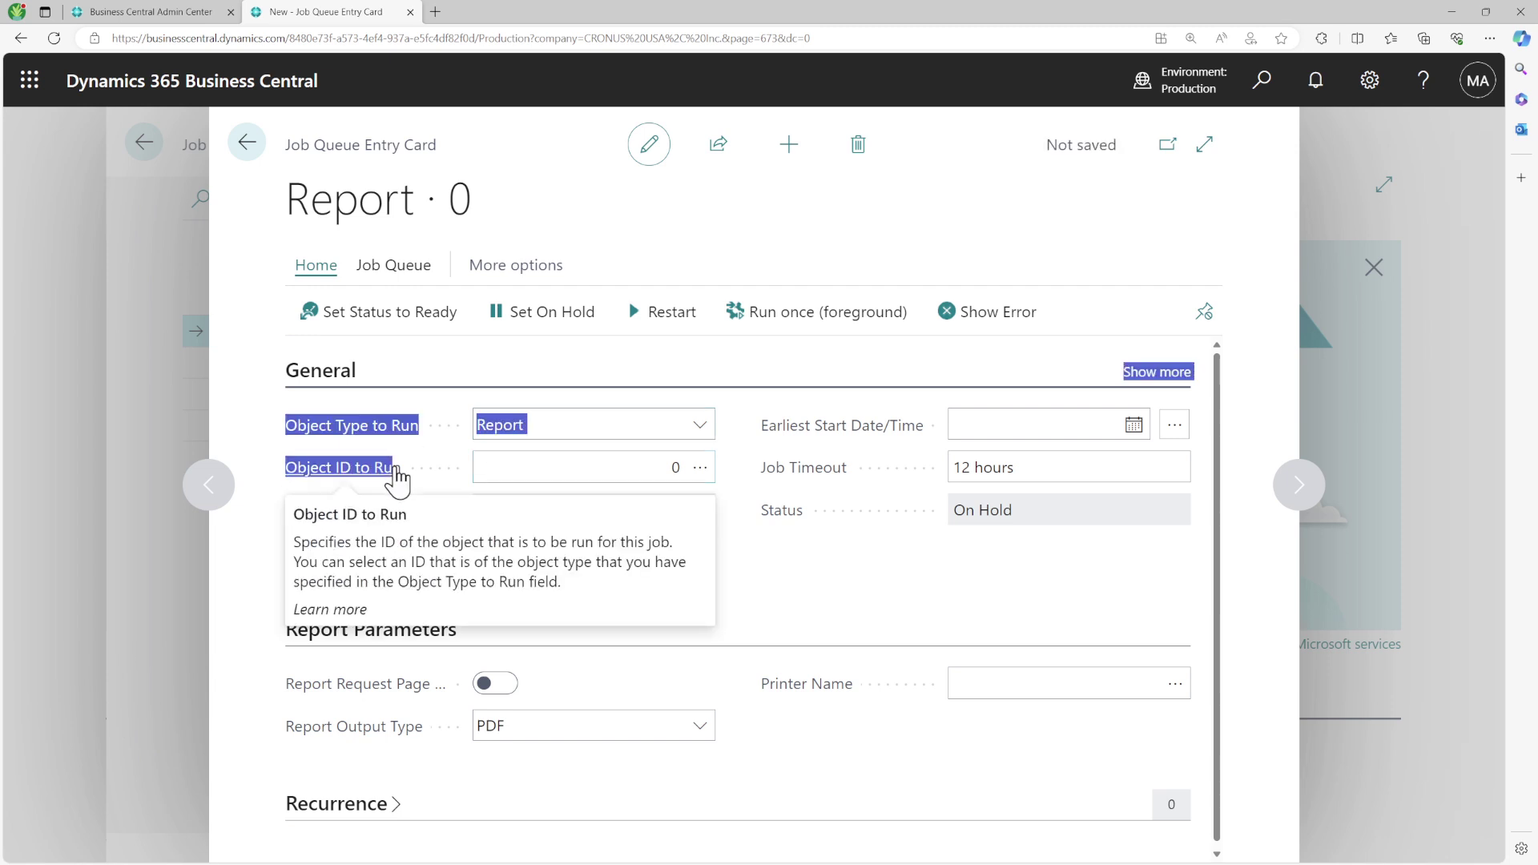
{"action": "left_click", "coordinate": [731, 474]}
{"action": "left_click", "coordinate": [699, 469]}
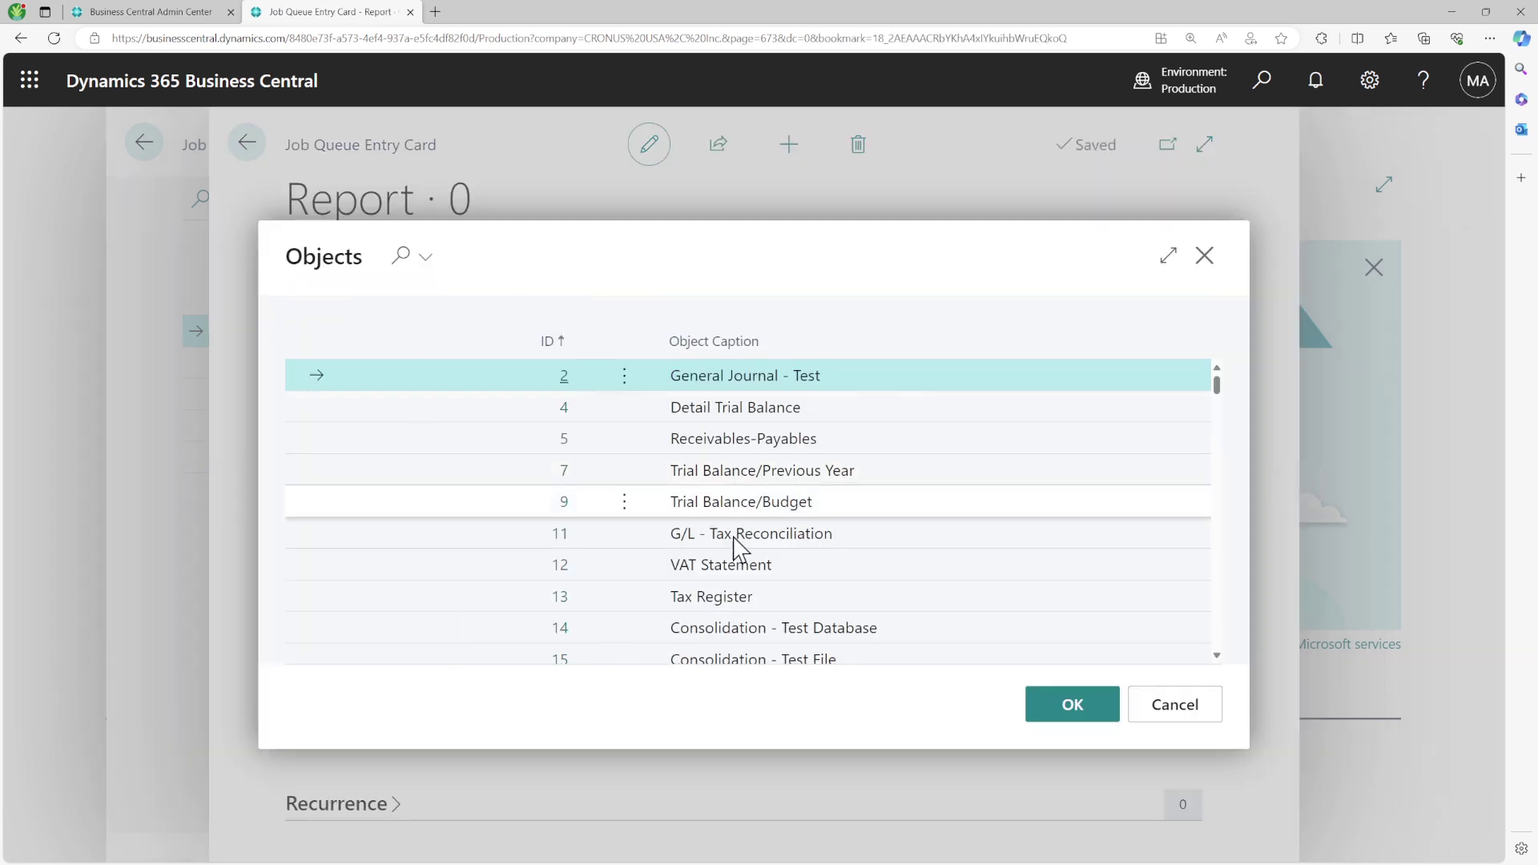
{"action": "left_click", "coordinate": [1174, 705]}
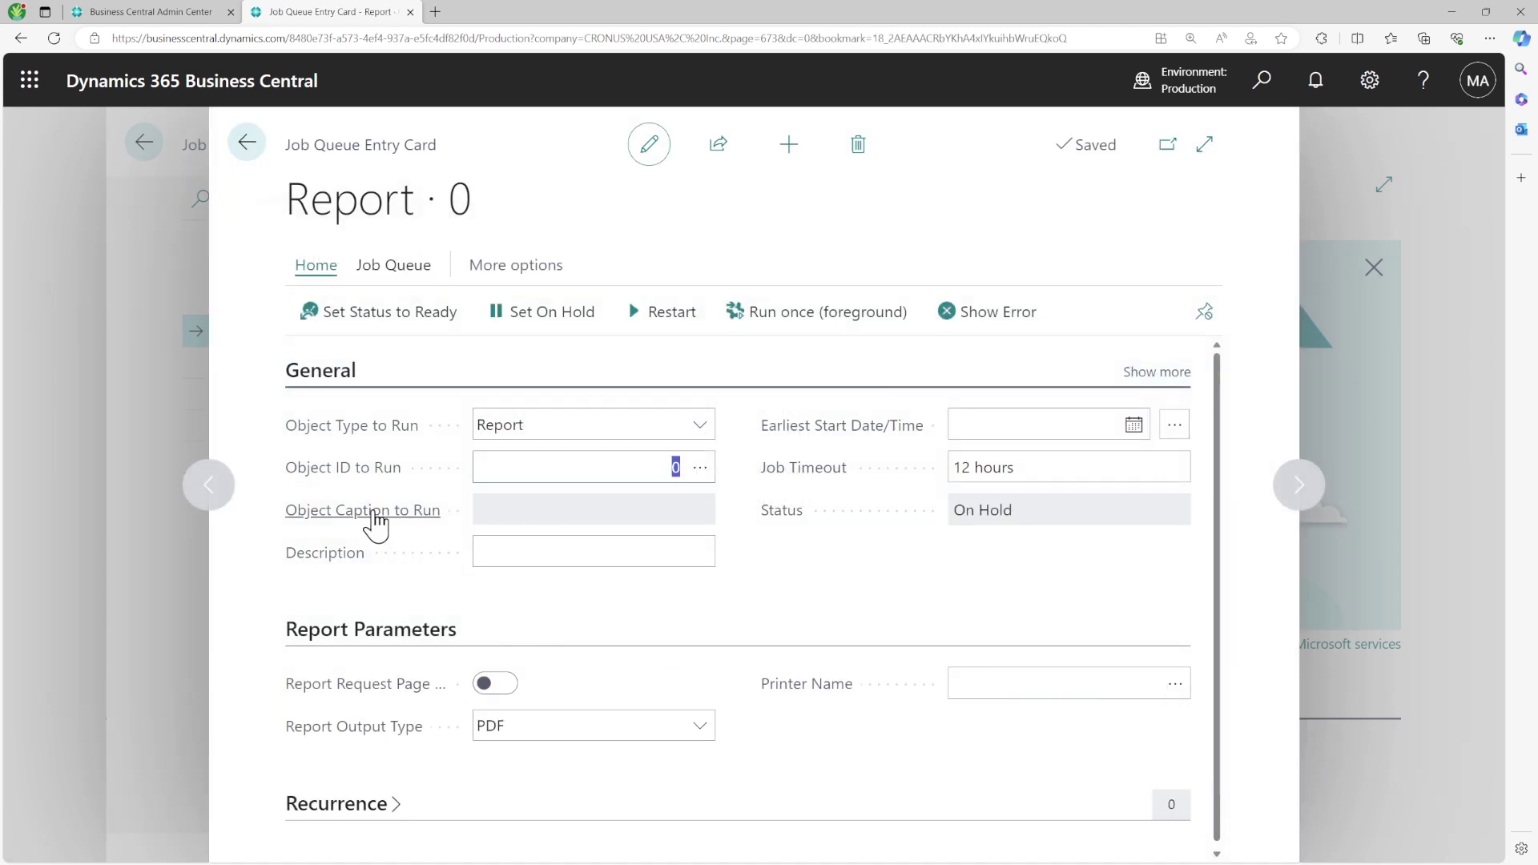
{"action": "left_click", "coordinate": [558, 521]}
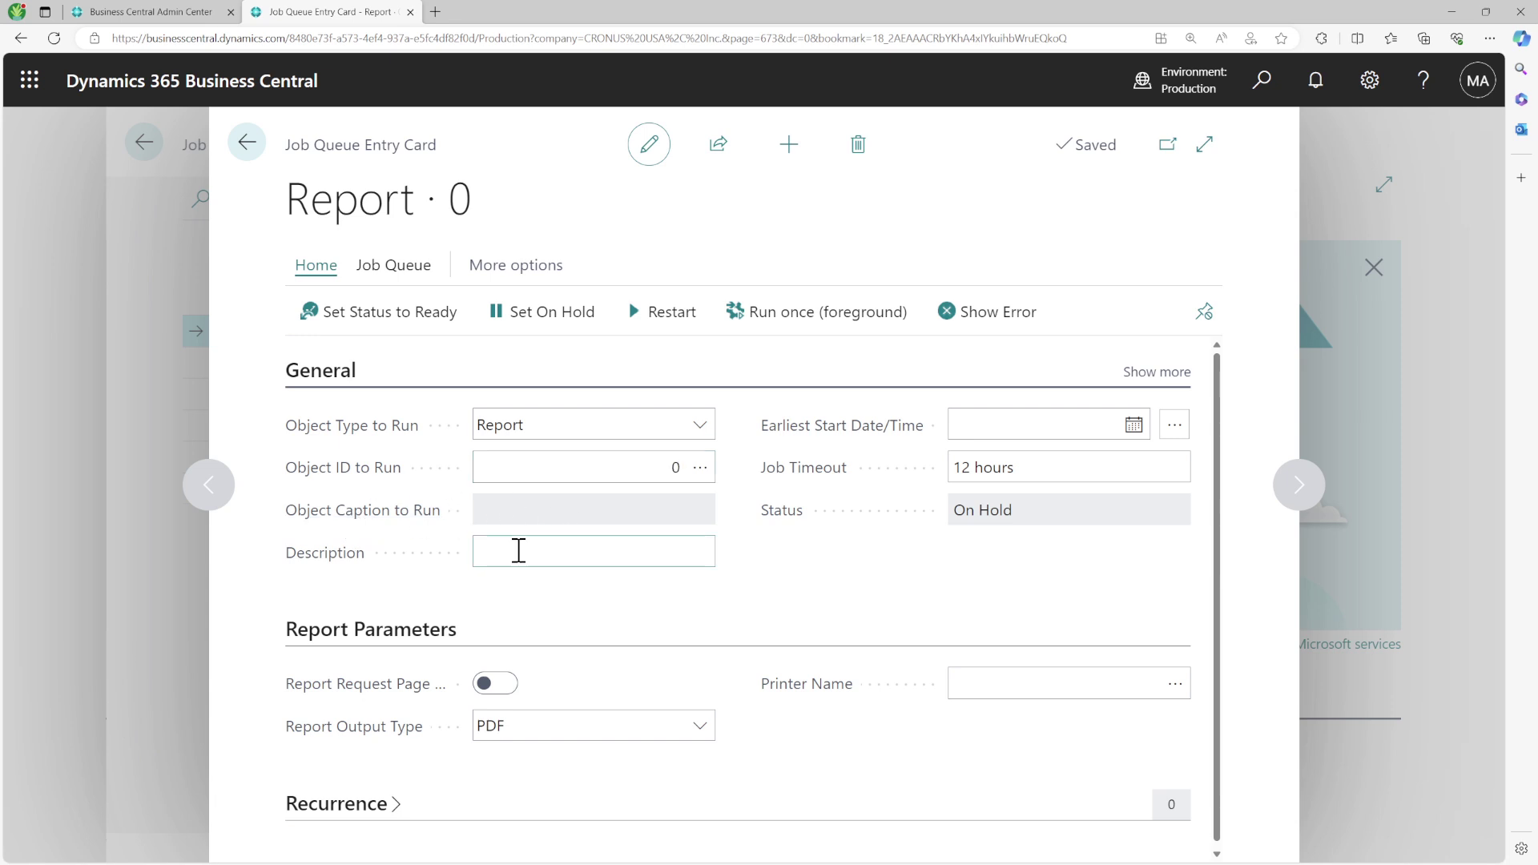
Show the additional General fields and view the available job queue categories without choosing one
{"action": "left_click", "coordinate": [1166, 376]}
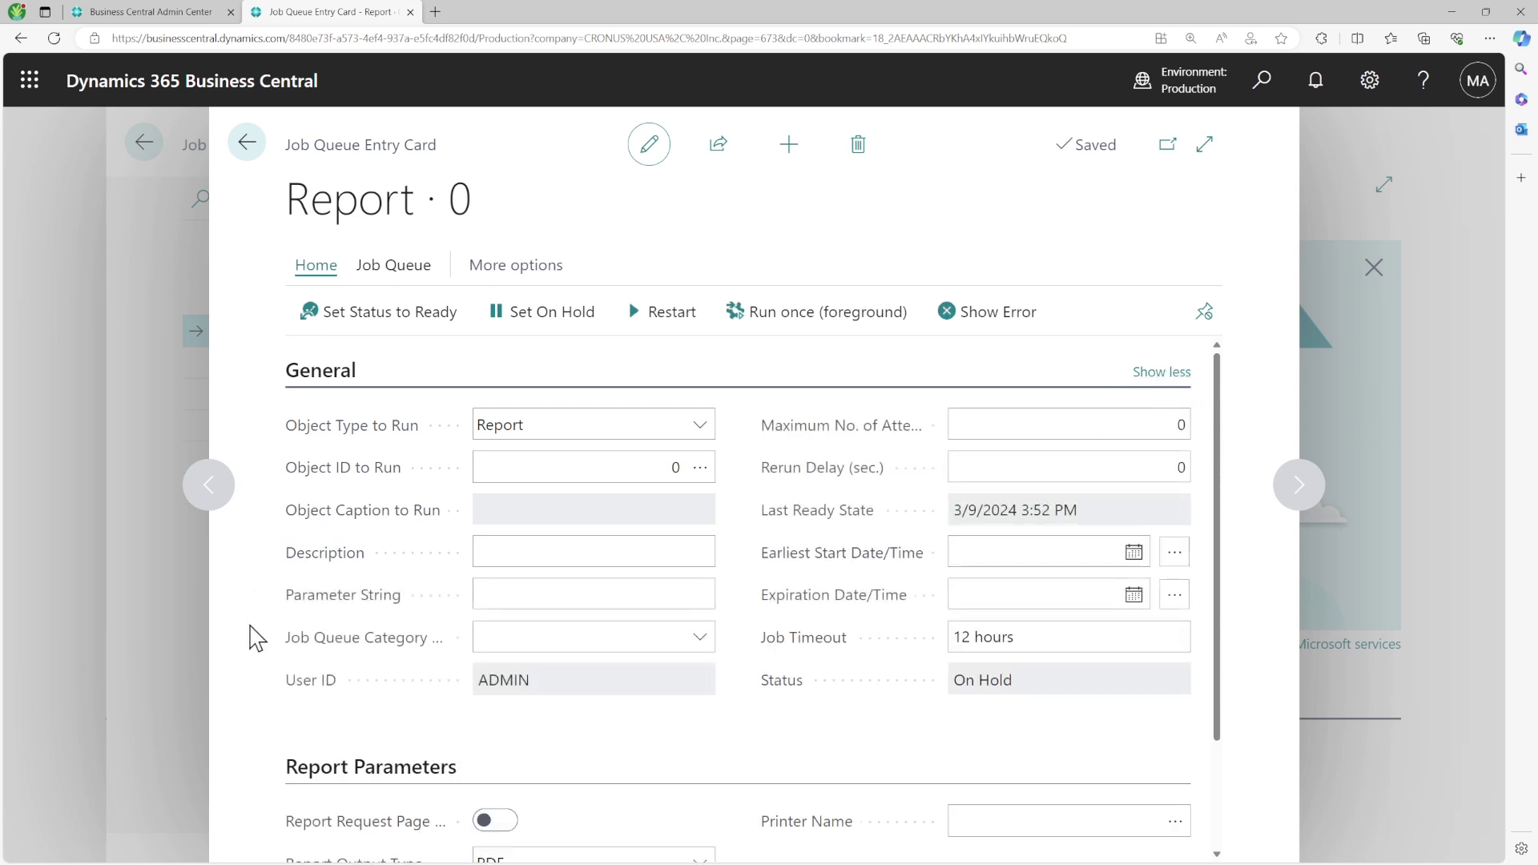
{"action": "mouse_move", "coordinate": [337, 602]}
{"action": "left_click", "coordinate": [705, 643]}
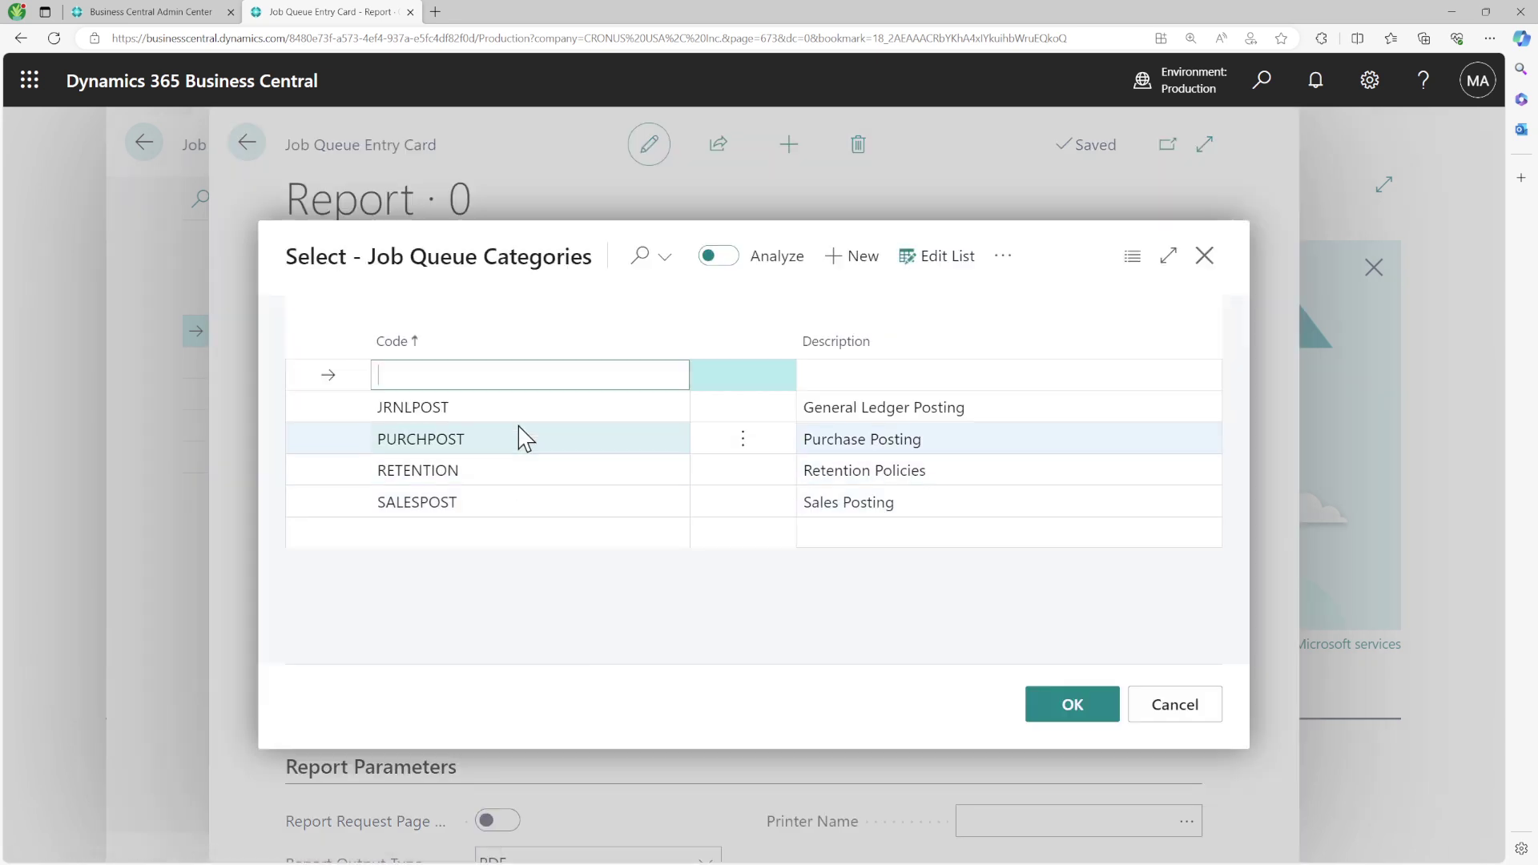
{"action": "left_click", "coordinate": [1203, 256]}
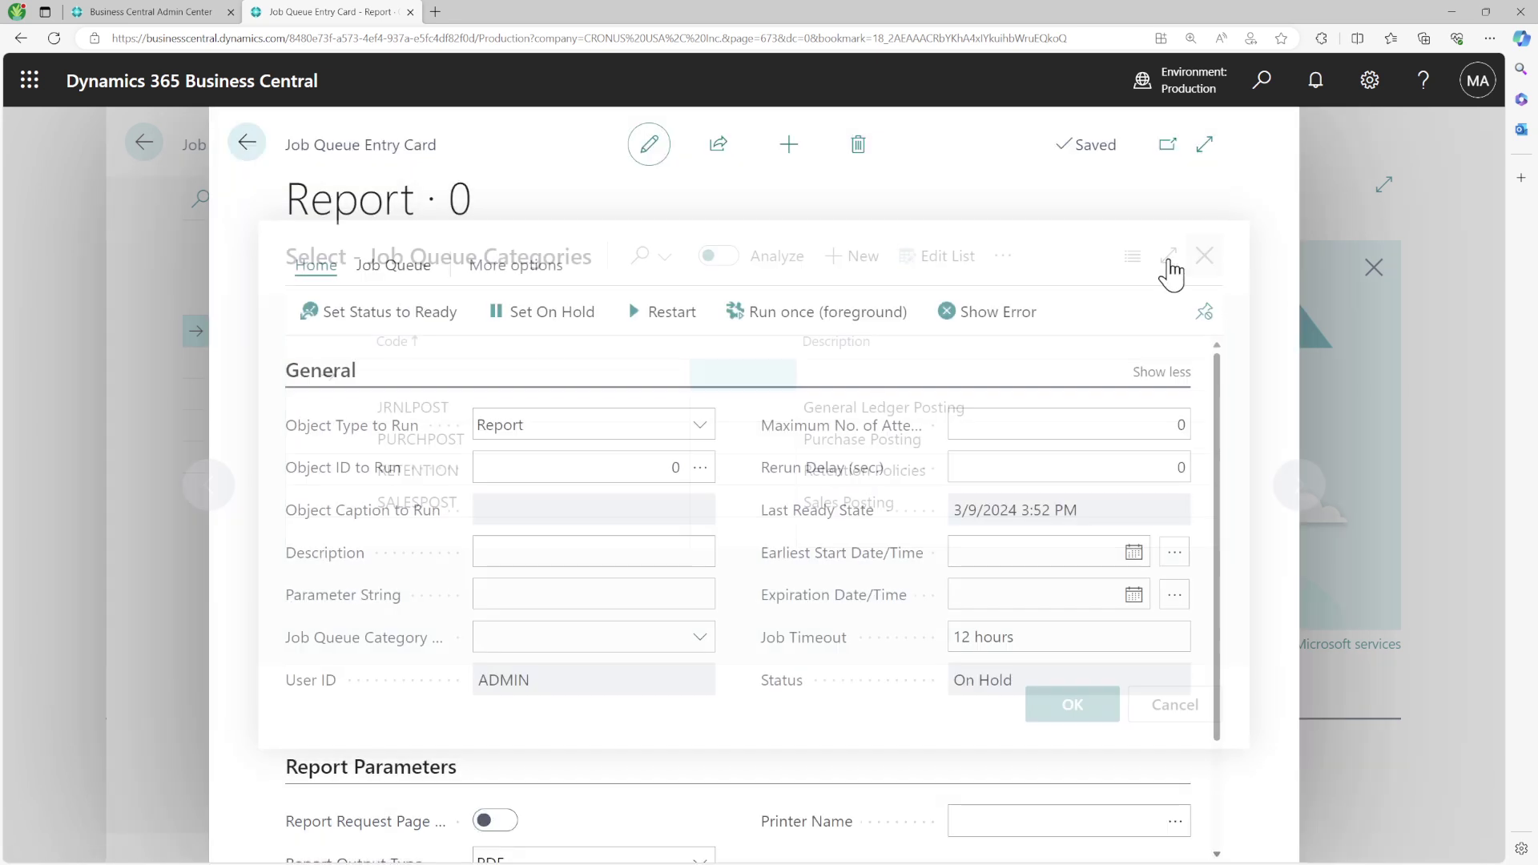
{"action": "mouse_move", "coordinate": [331, 697]}
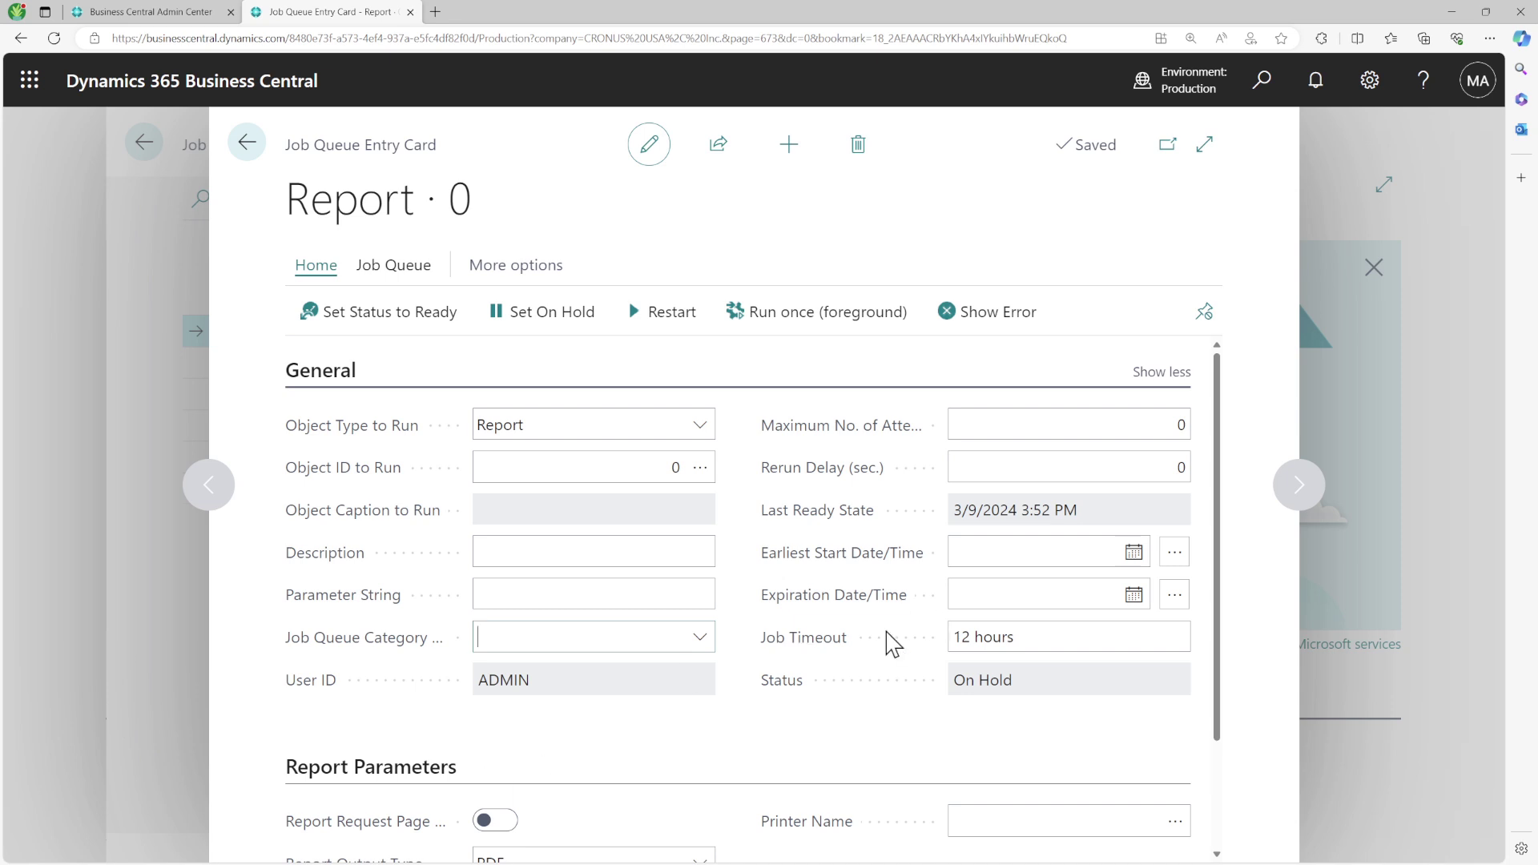
Read the description of the Maximum No. of Attempts to Run field
{"action": "left_click", "coordinate": [897, 428]}
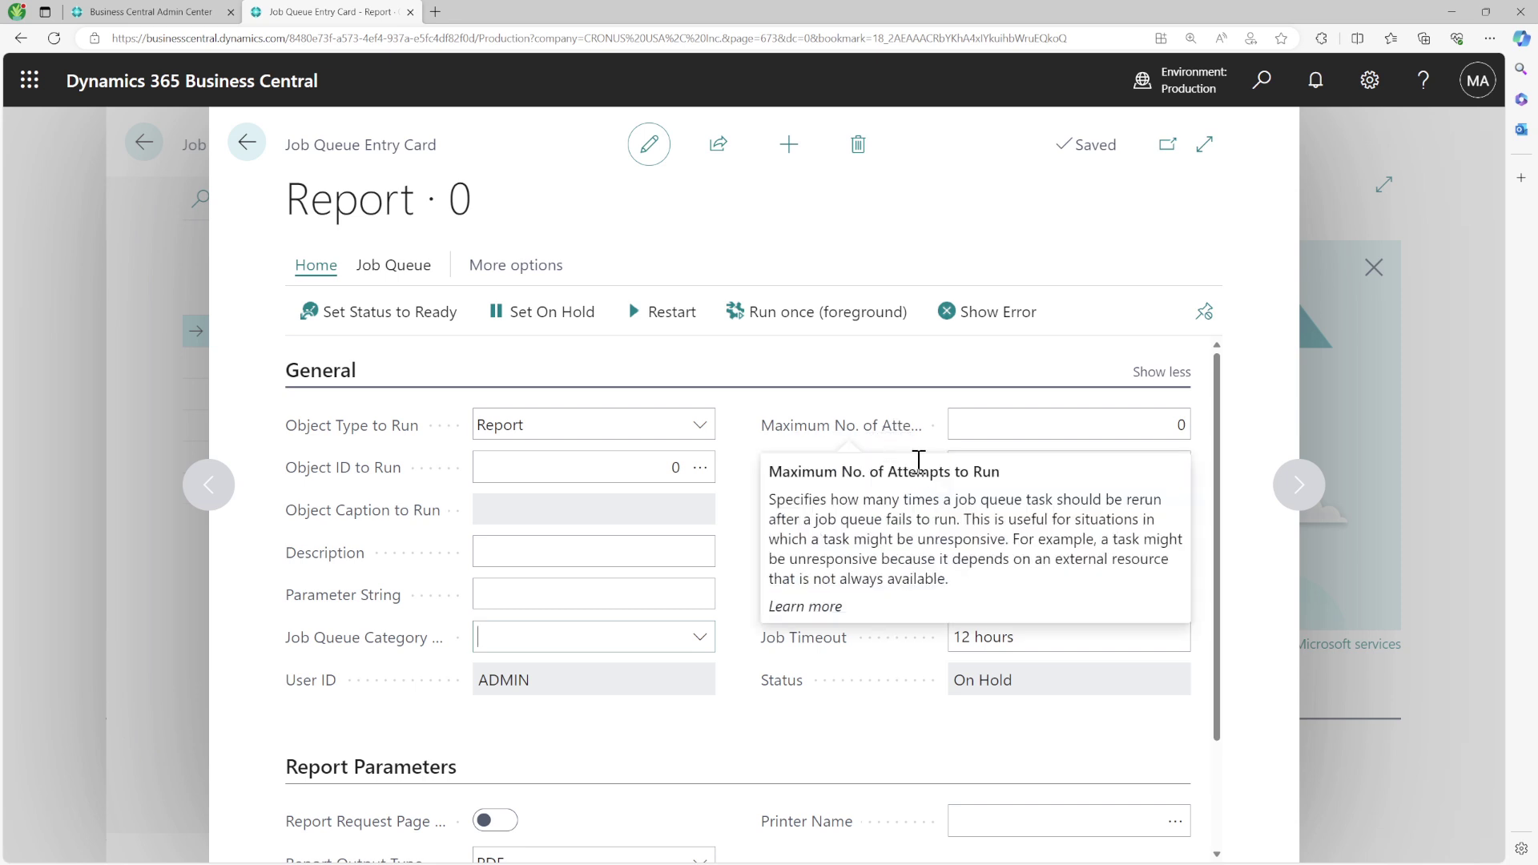
{"action": "triple_click", "coordinate": [966, 476]}
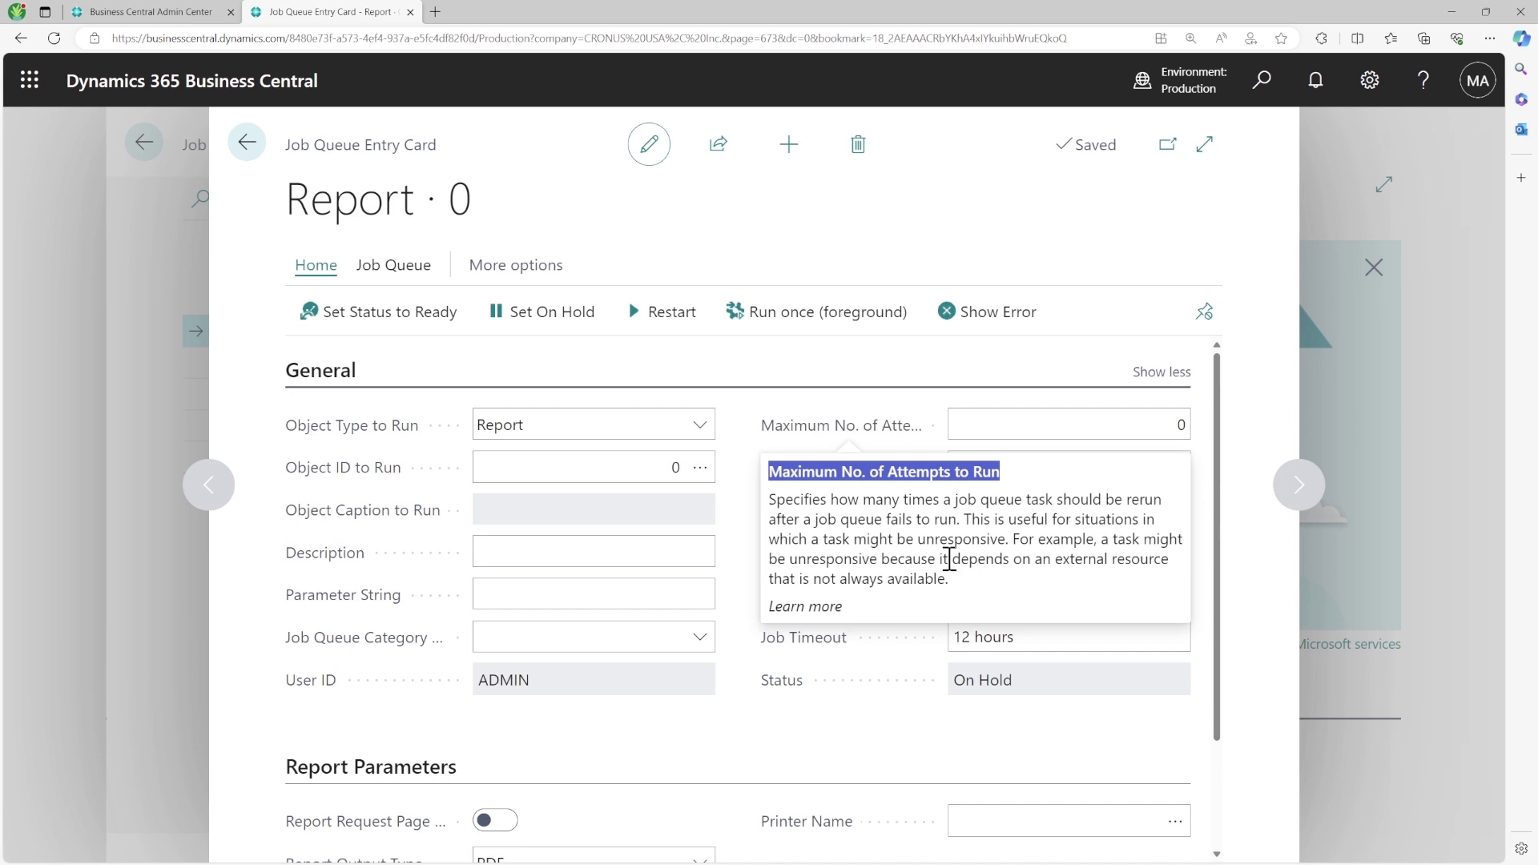
{"action": "double_click", "coordinate": [1022, 559]}
{"action": "left_click_drag", "start_coordinate": [1023, 559], "coordinate": [944, 592]}
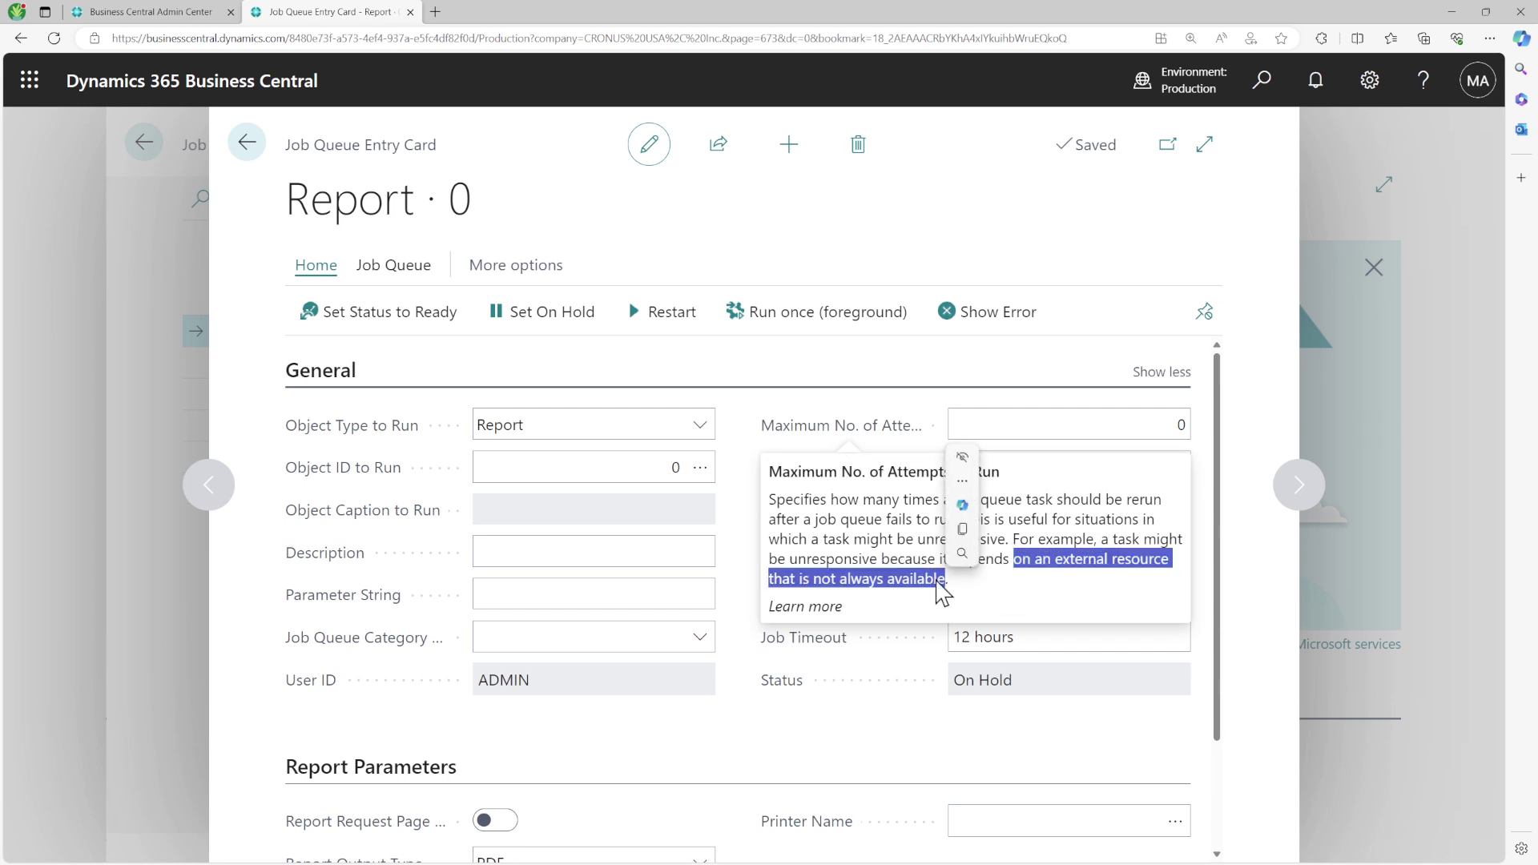
{"action": "triple_click", "coordinate": [937, 583]}
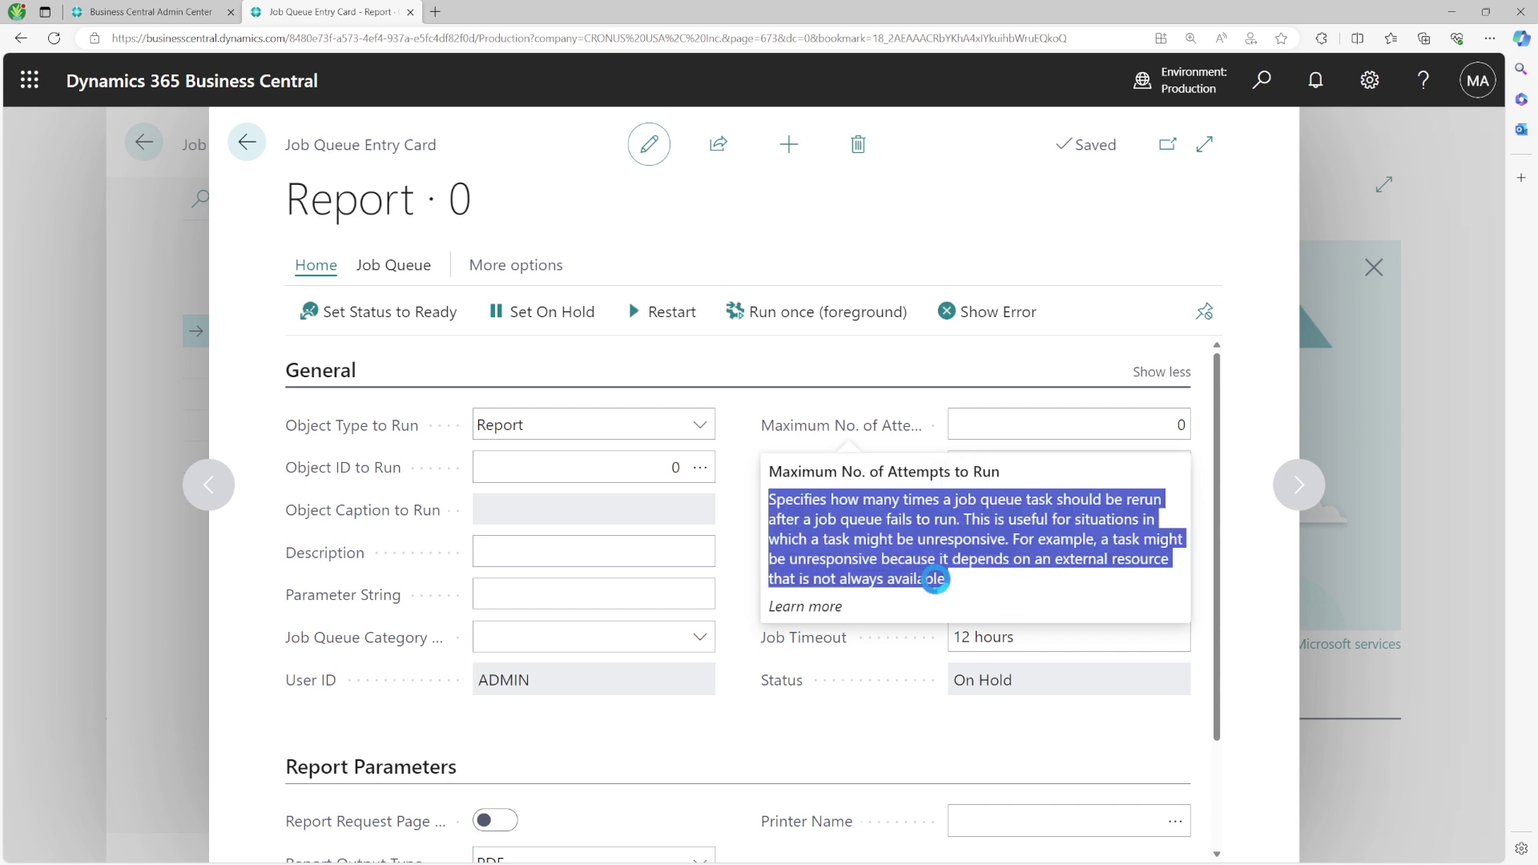
{"action": "left_click", "coordinate": [993, 413]}
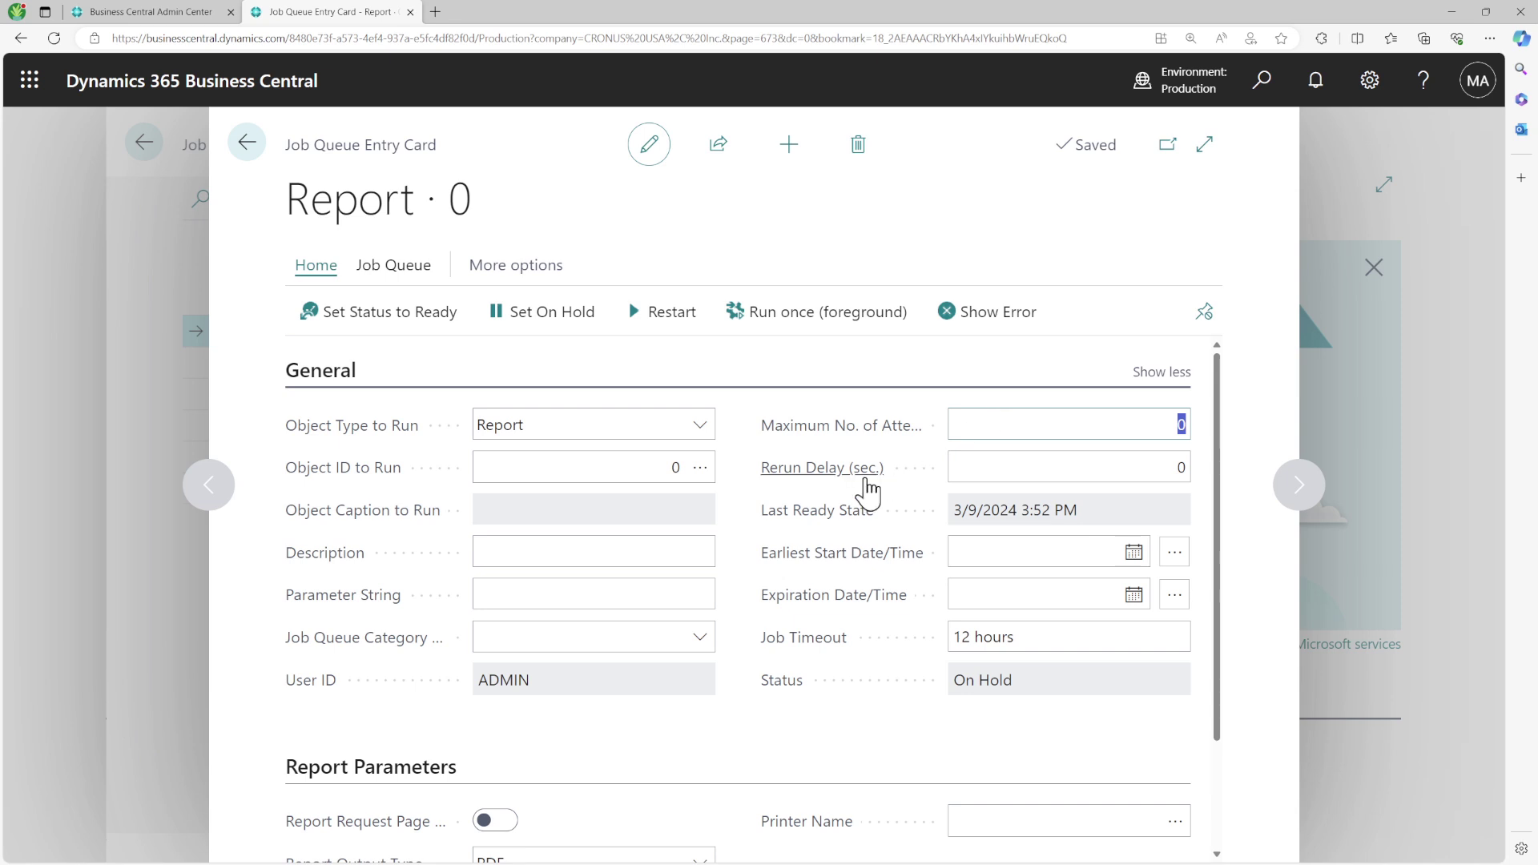
Examine the Rerun Delay and Last Ready State fields and read the Earliest Start Date/Time description, including its date format
{"action": "mouse_move", "coordinate": [870, 481]}
{"action": "triple_click", "coordinate": [1073, 525]}
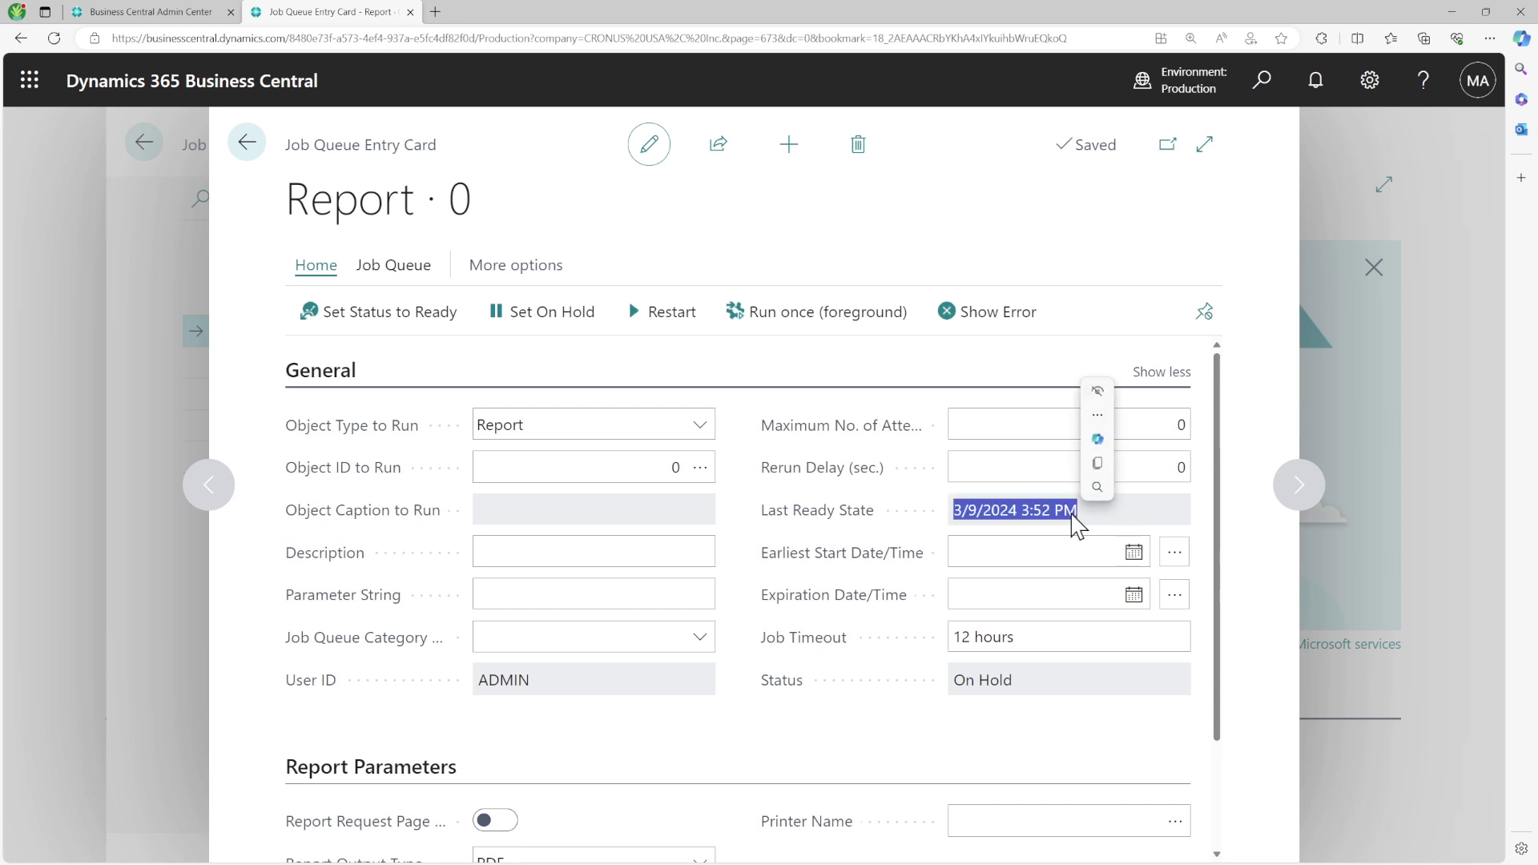
{"action": "mouse_move", "coordinate": [821, 567]}
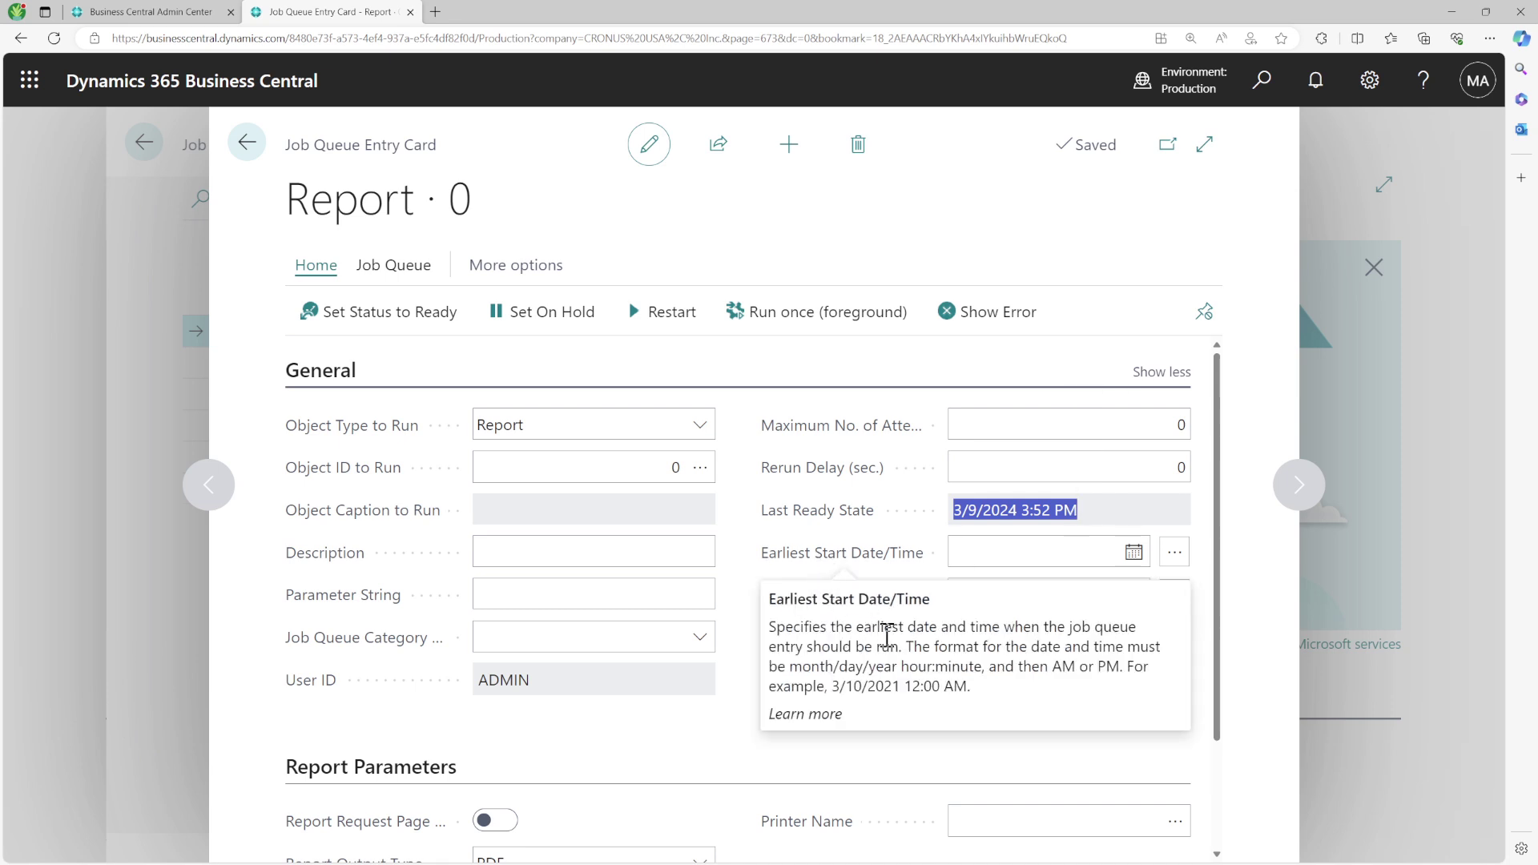
{"action": "left_click_drag", "start_coordinate": [889, 632], "coordinate": [904, 660]}
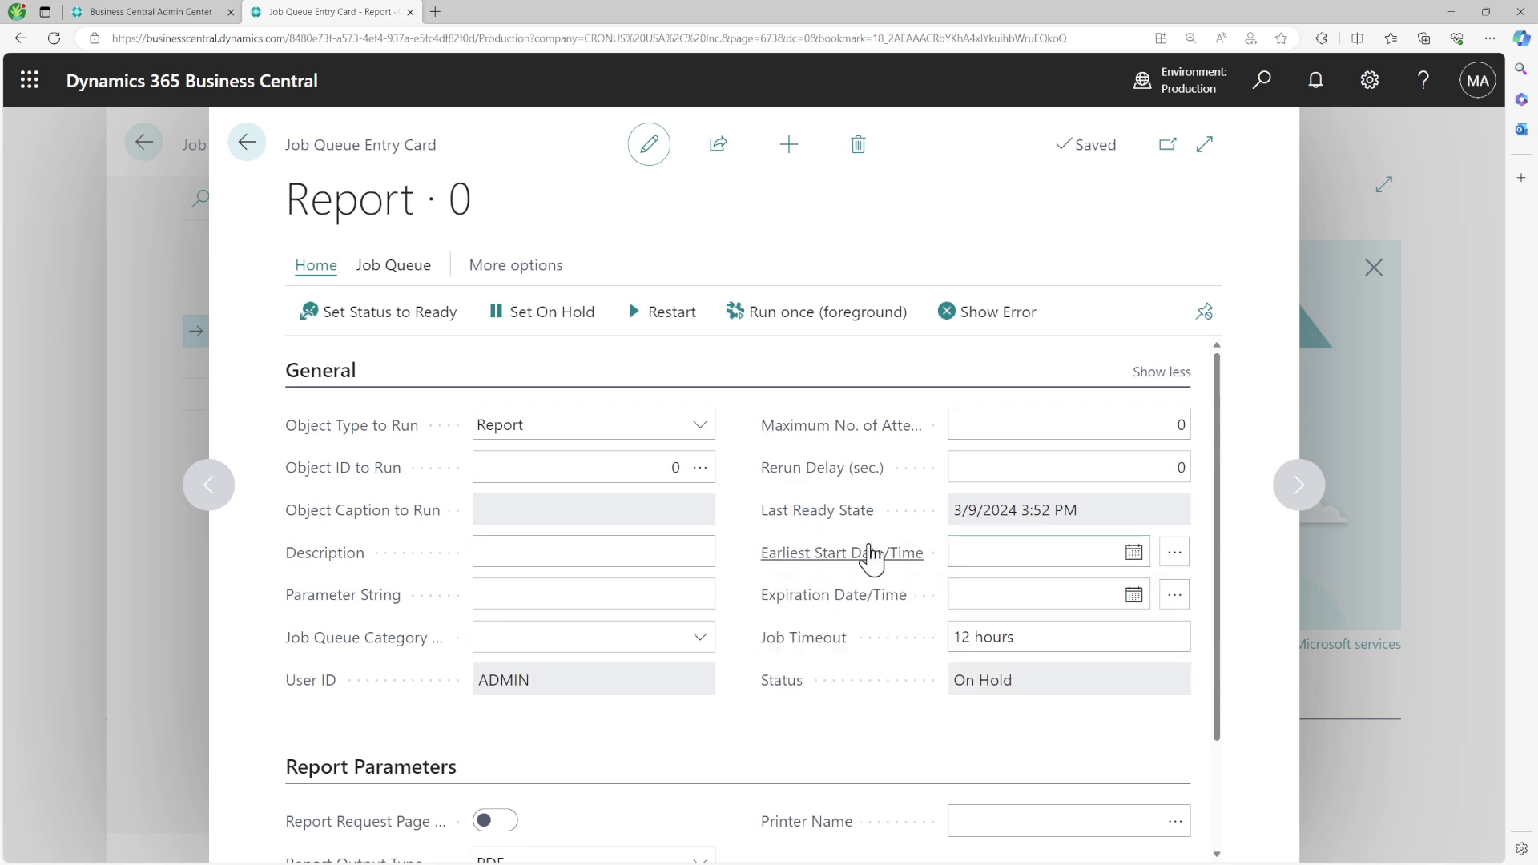
{"action": "mouse_move", "coordinate": [871, 559]}
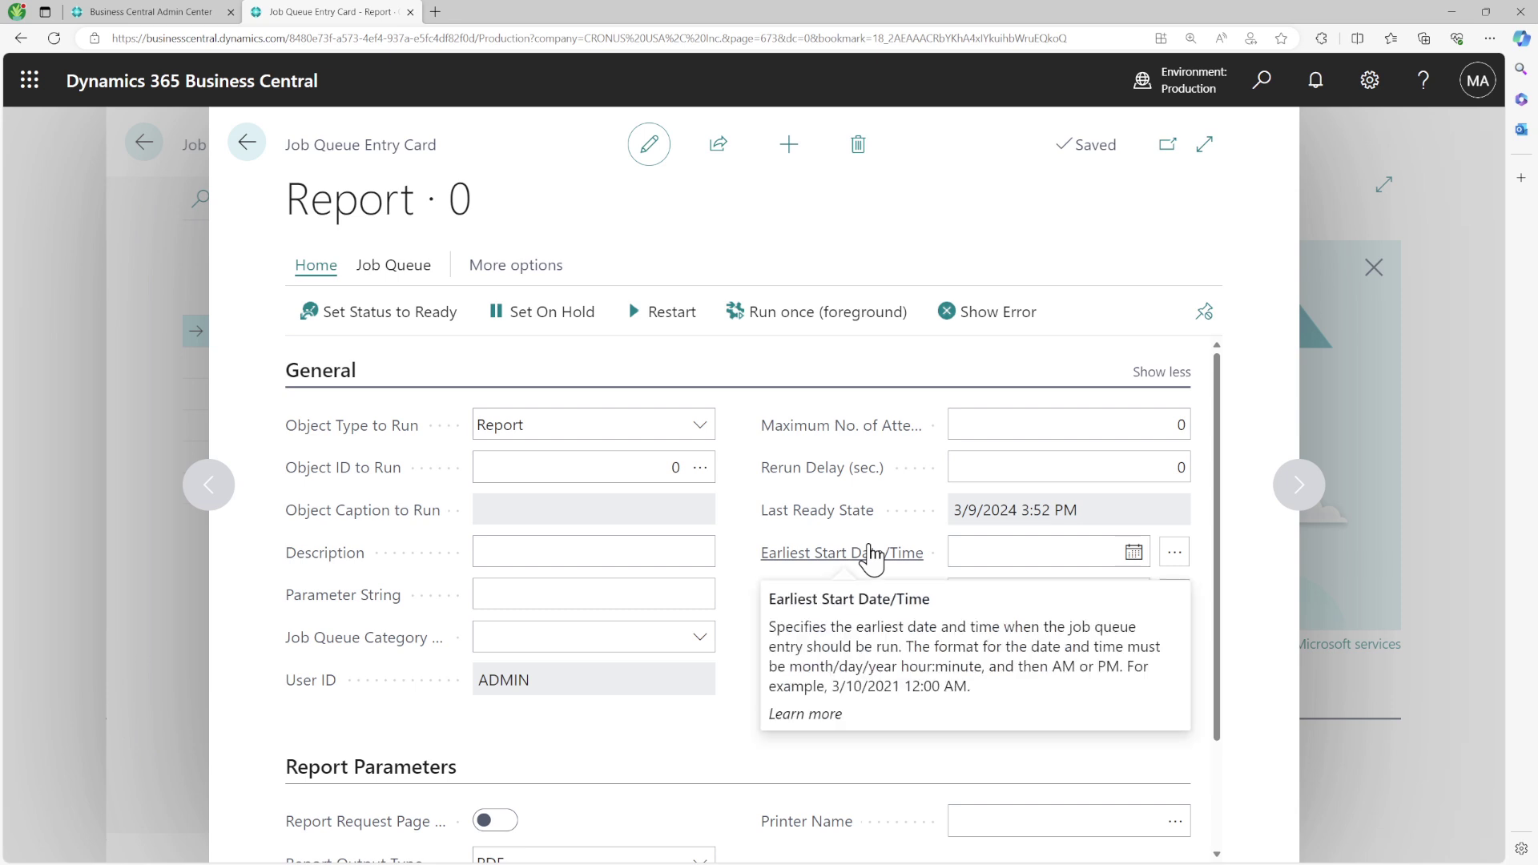
{"action": "triple_click", "coordinate": [953, 681]}
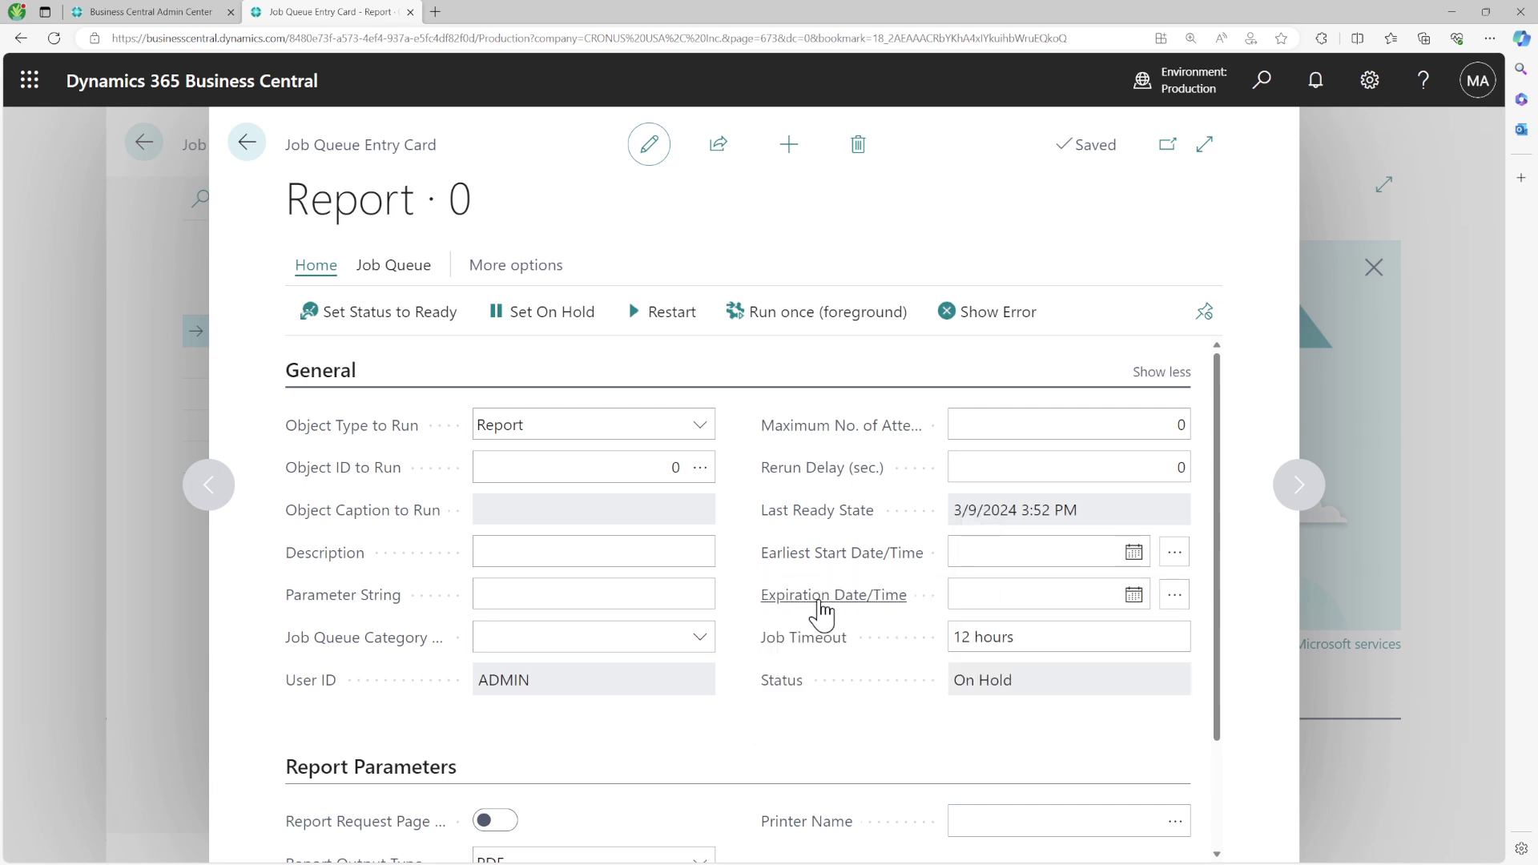
Read the Expiration Date/Time field description, including the required date and time format
{"action": "left_click", "coordinate": [917, 561]}
{"action": "left_click", "coordinate": [789, 595]}
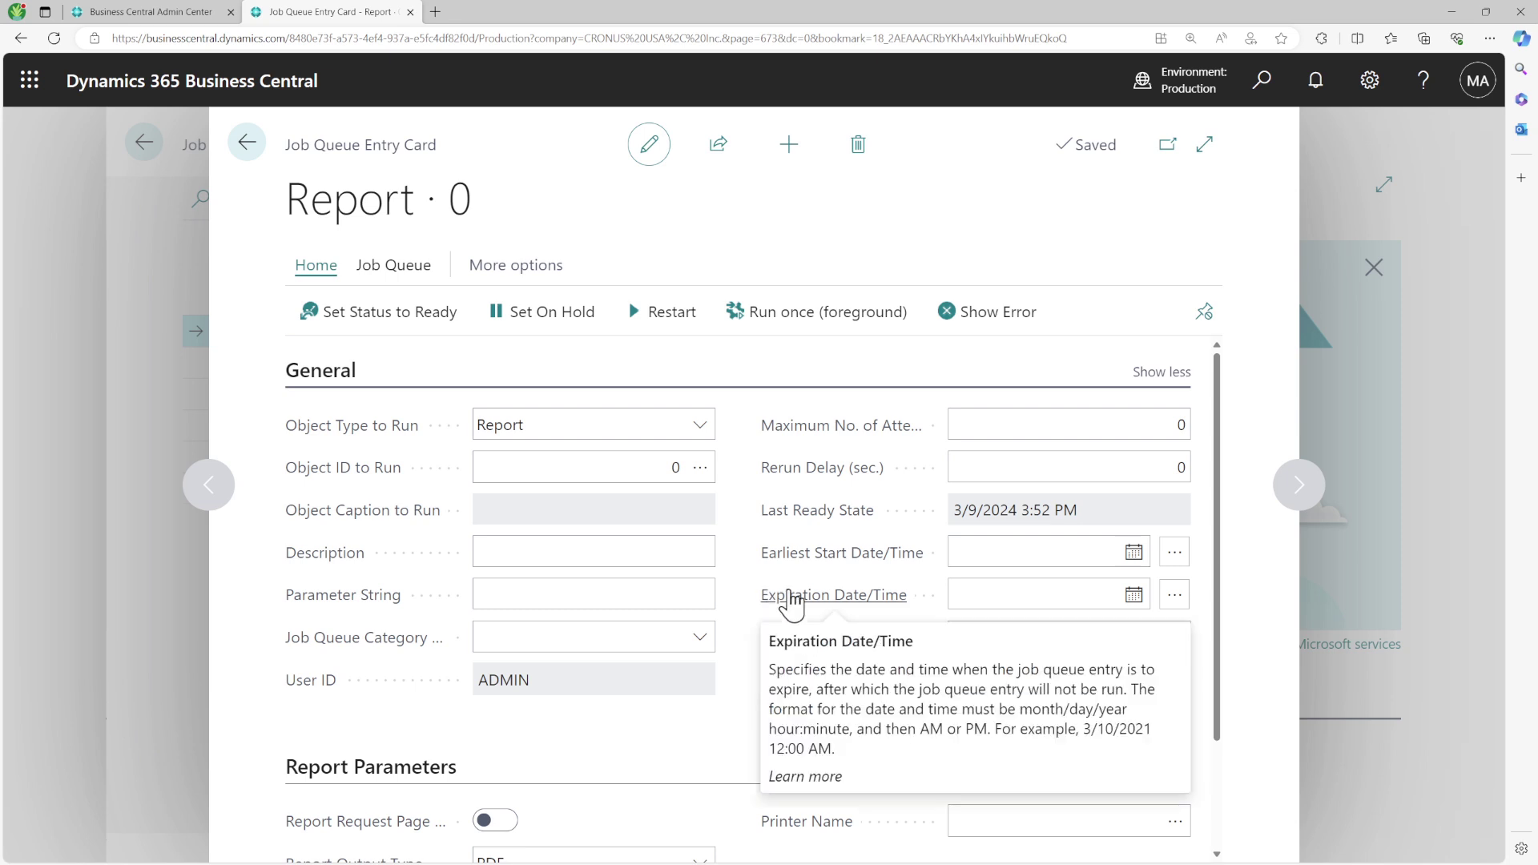
{"action": "double_click", "coordinate": [785, 691]}
{"action": "left_click_drag", "start_coordinate": [786, 690], "coordinate": [1136, 694]}
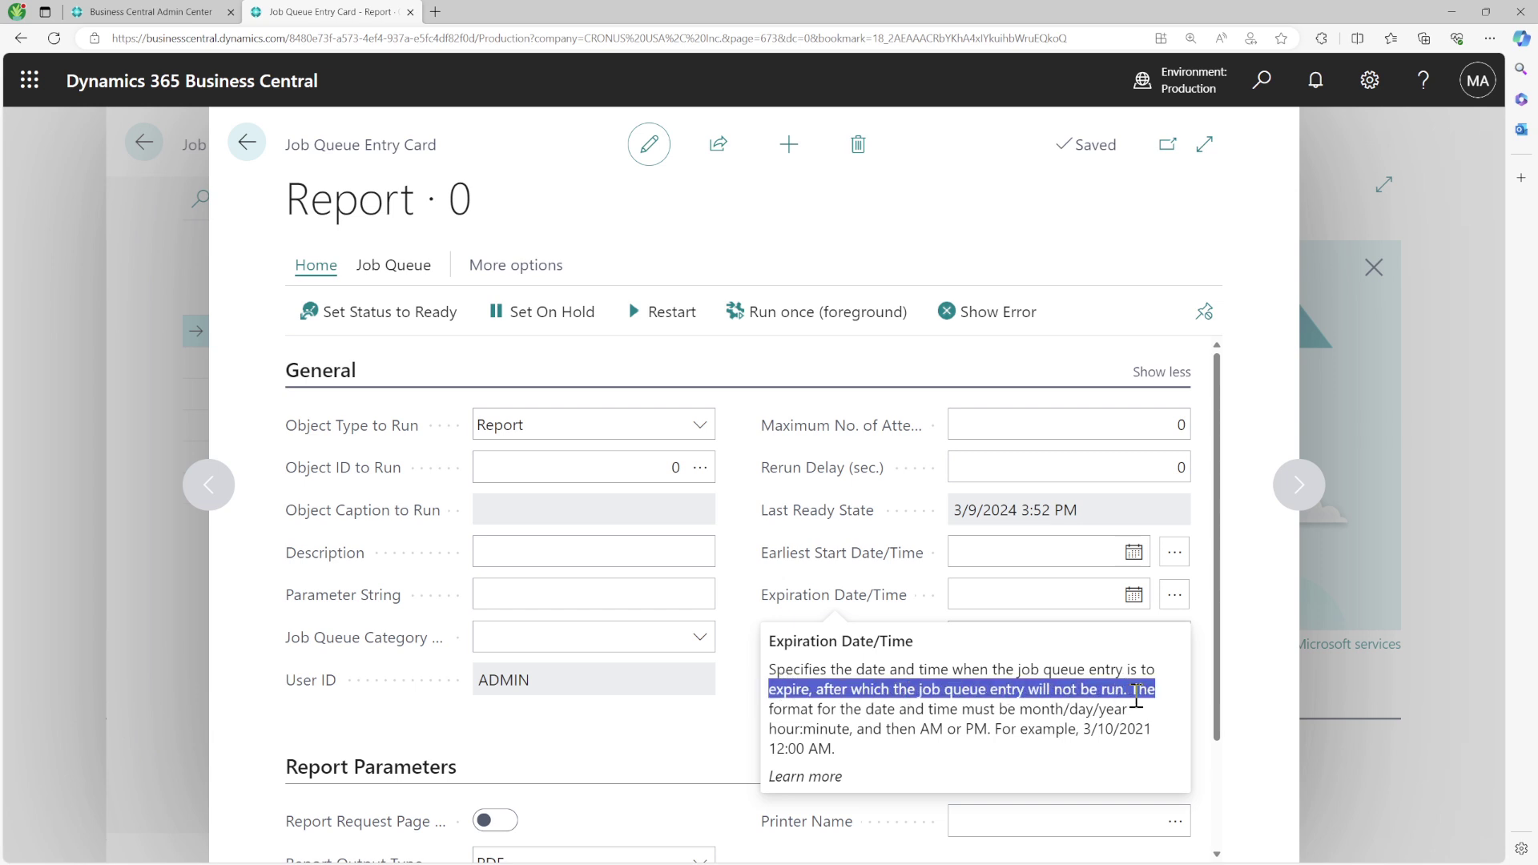
{"action": "left_click_drag", "start_coordinate": [1136, 693], "coordinate": [1022, 766]}
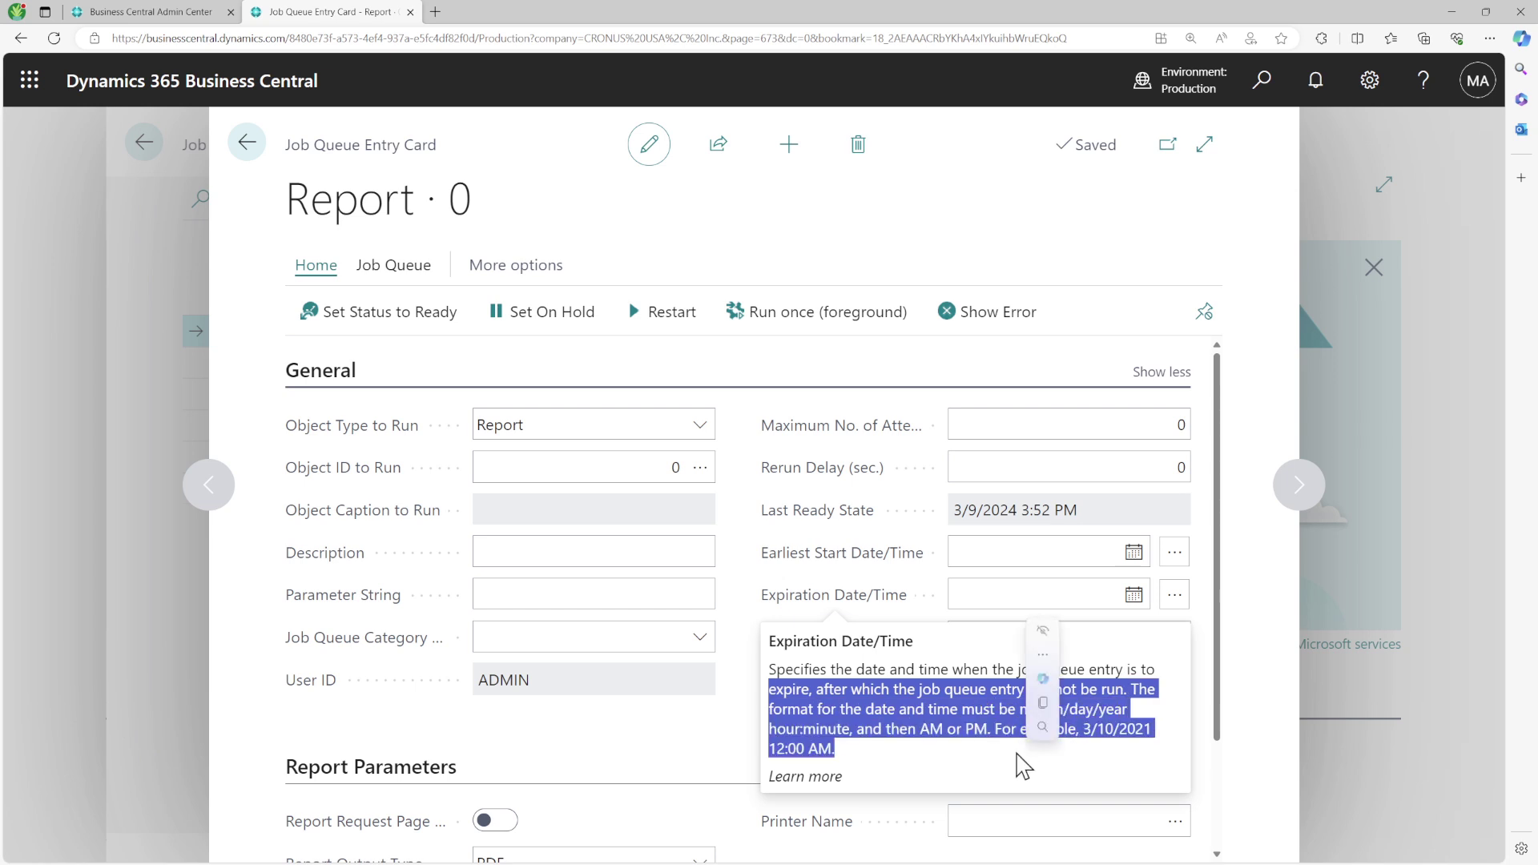
{"action": "left_click", "coordinate": [762, 615]}
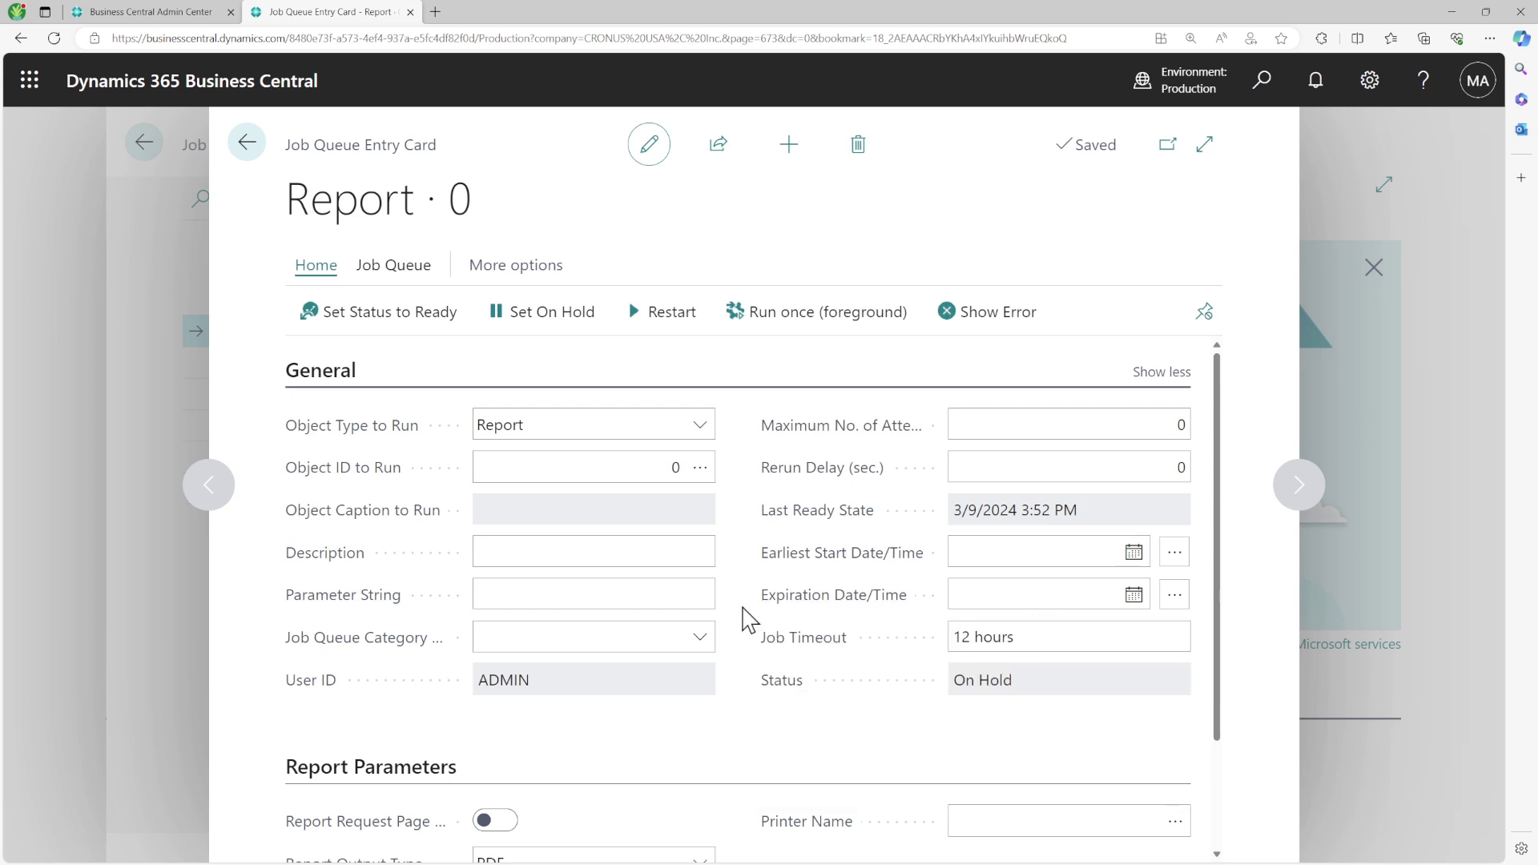
Read the description of the Job Timeout field
{"action": "left_click", "coordinate": [809, 653]}
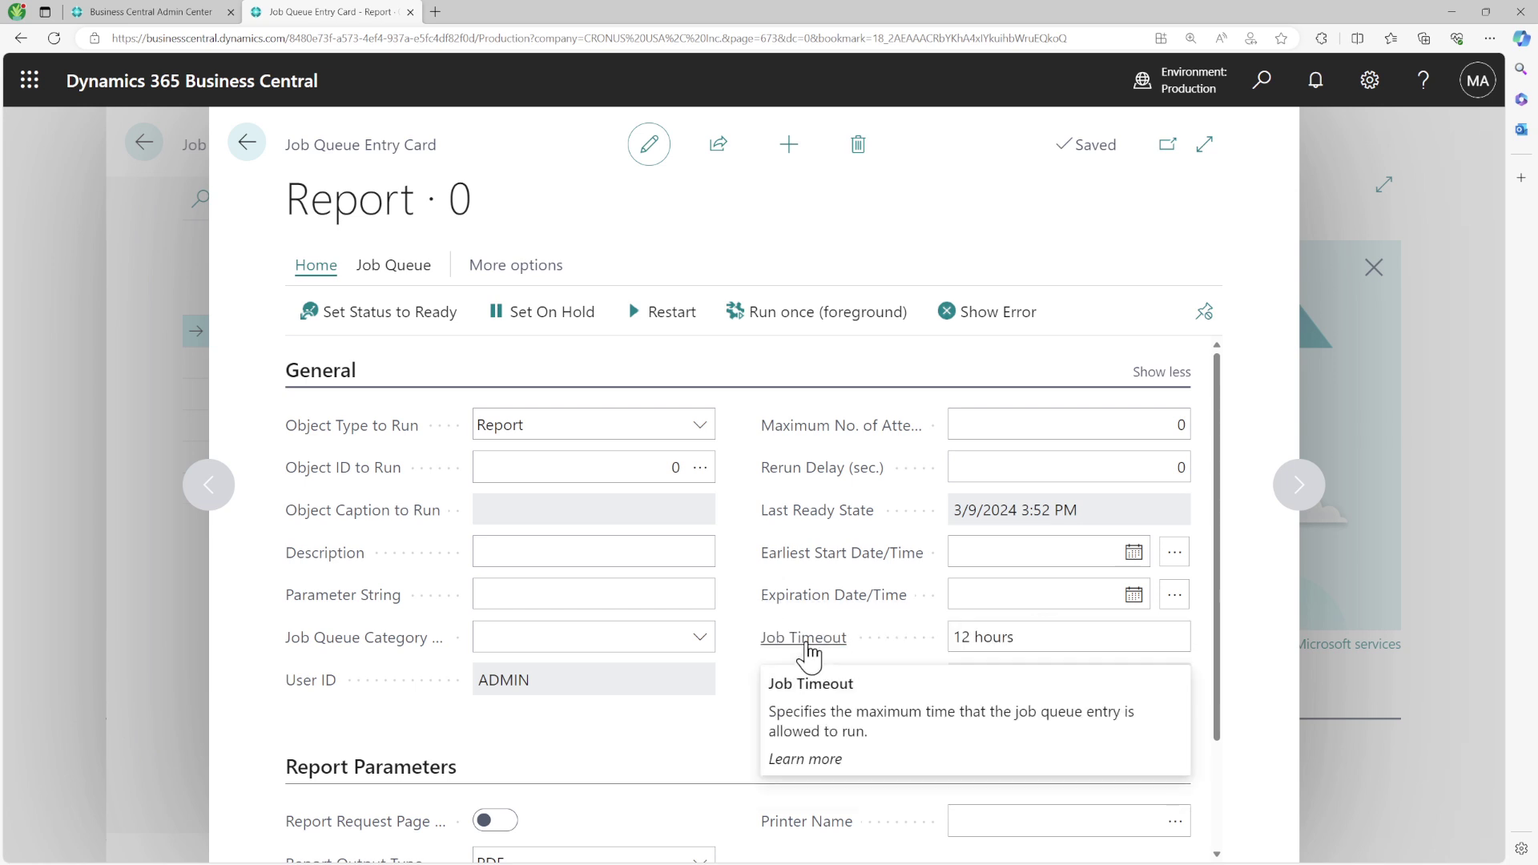
{"action": "triple_click", "coordinate": [824, 718]}
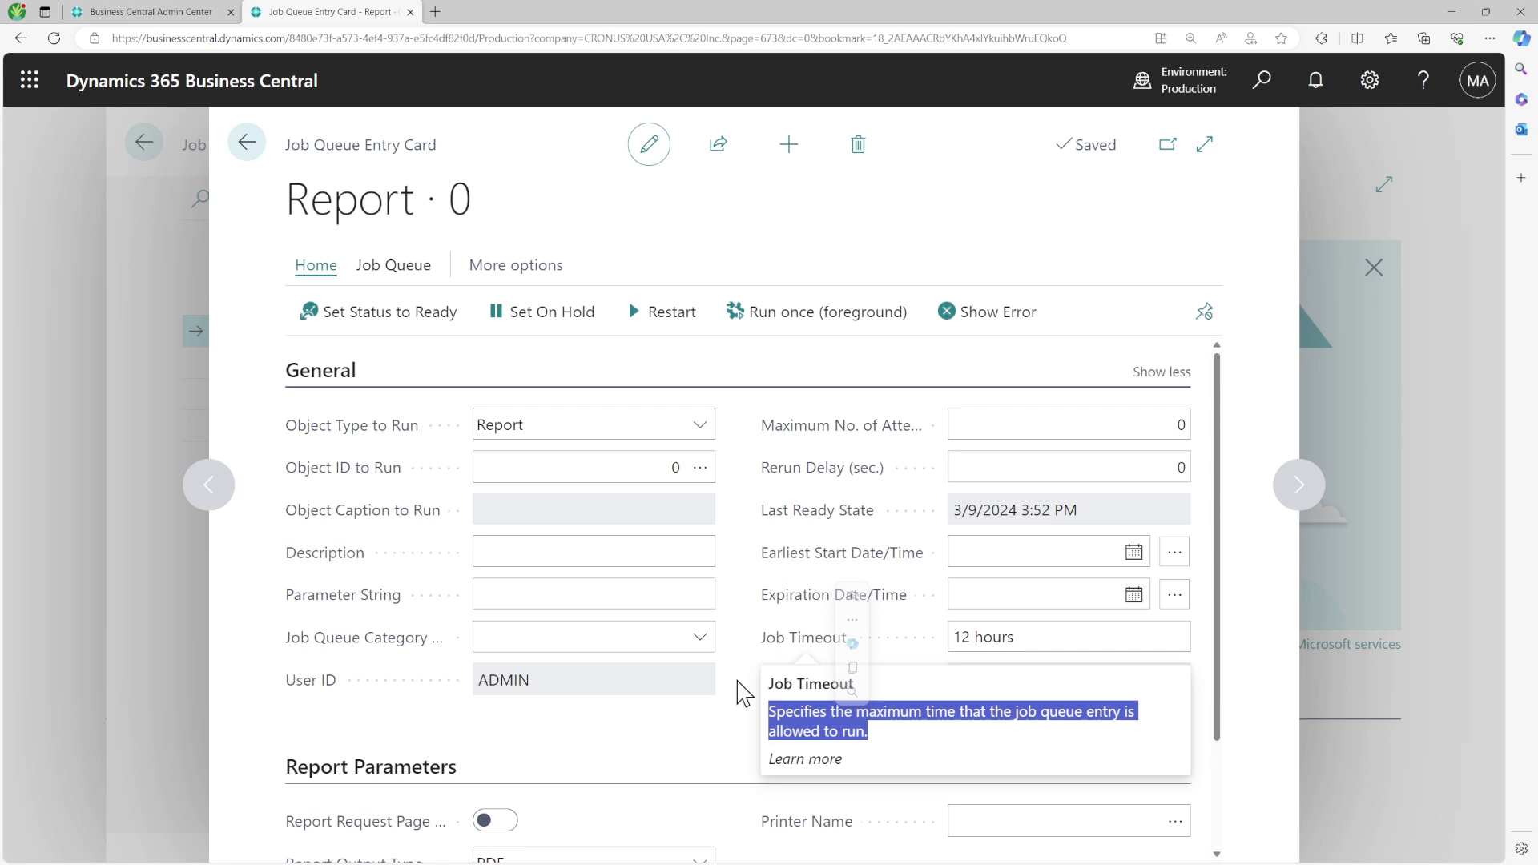
{"action": "left_click", "coordinate": [1041, 633]}
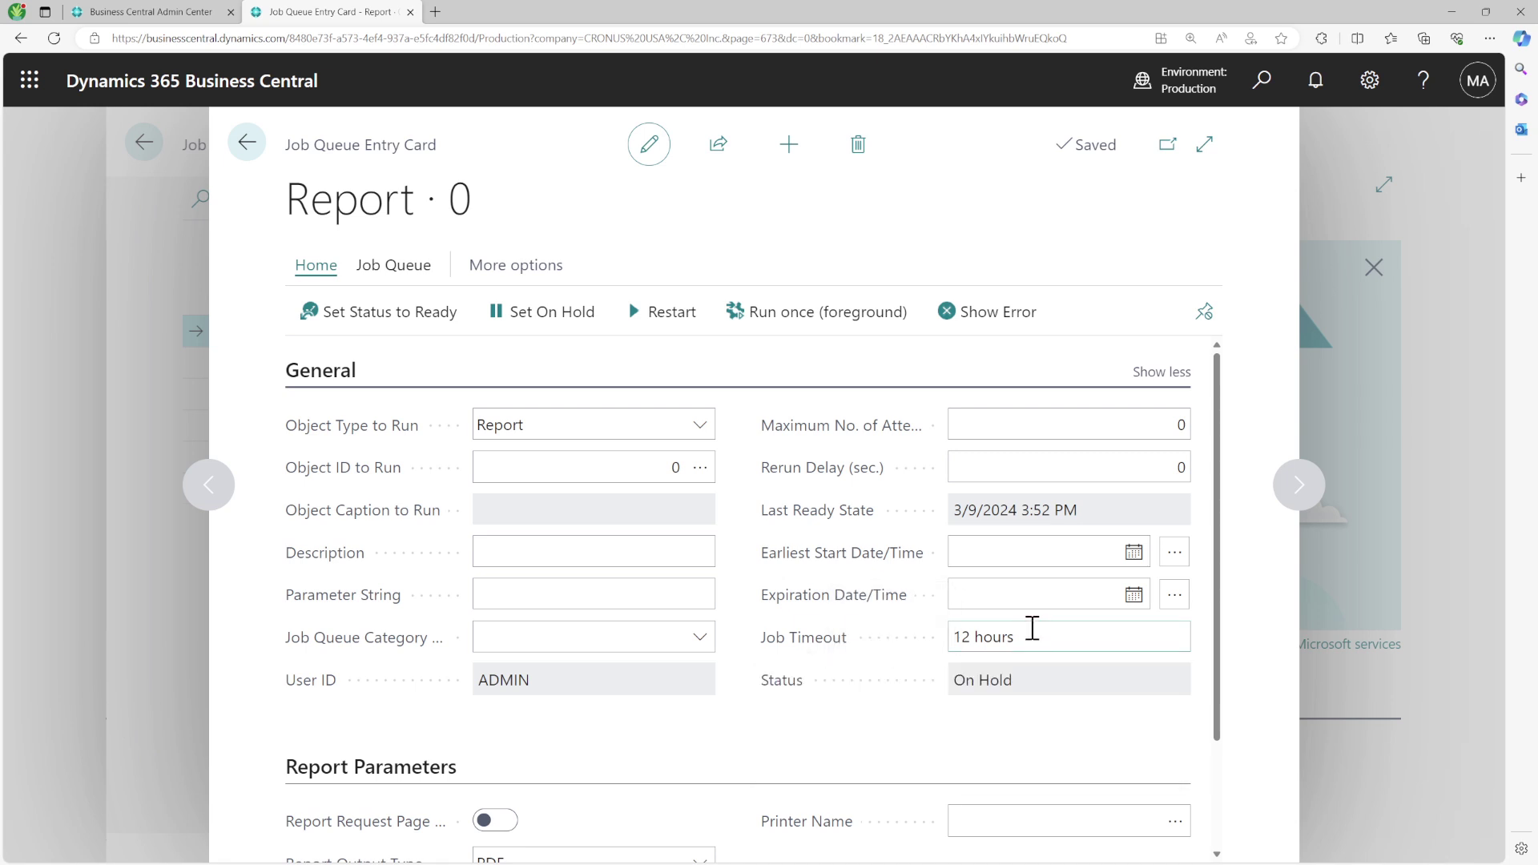
{"action": "mouse_move", "coordinate": [851, 657]}
Collapse the General and Report Parameters sections and show the Recurrence settings
{"action": "left_click", "coordinate": [338, 377]}
{"action": "left_click", "coordinate": [346, 461]}
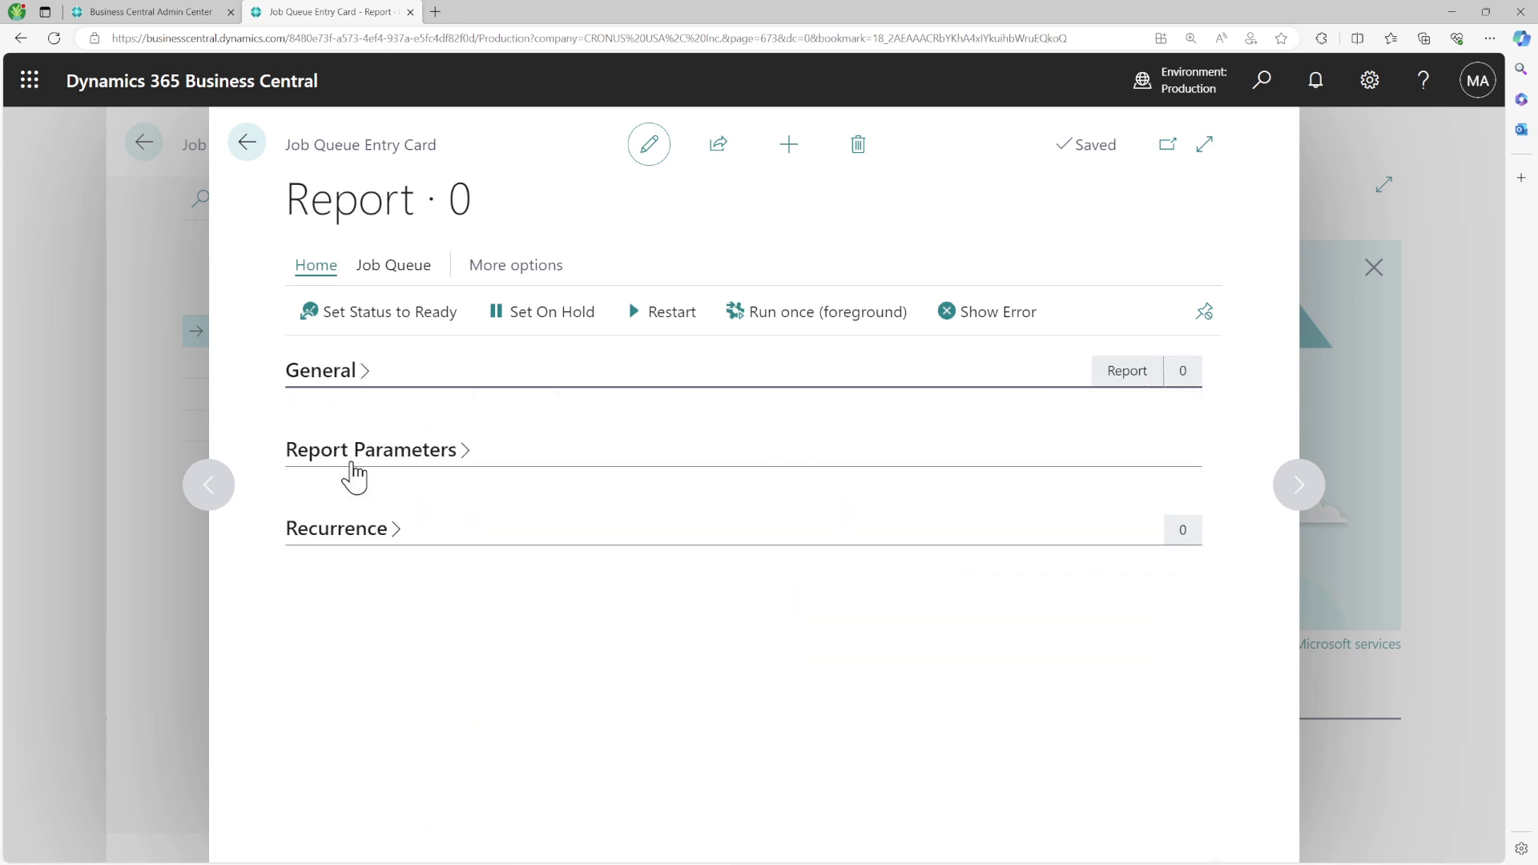
{"action": "left_click", "coordinate": [347, 543]}
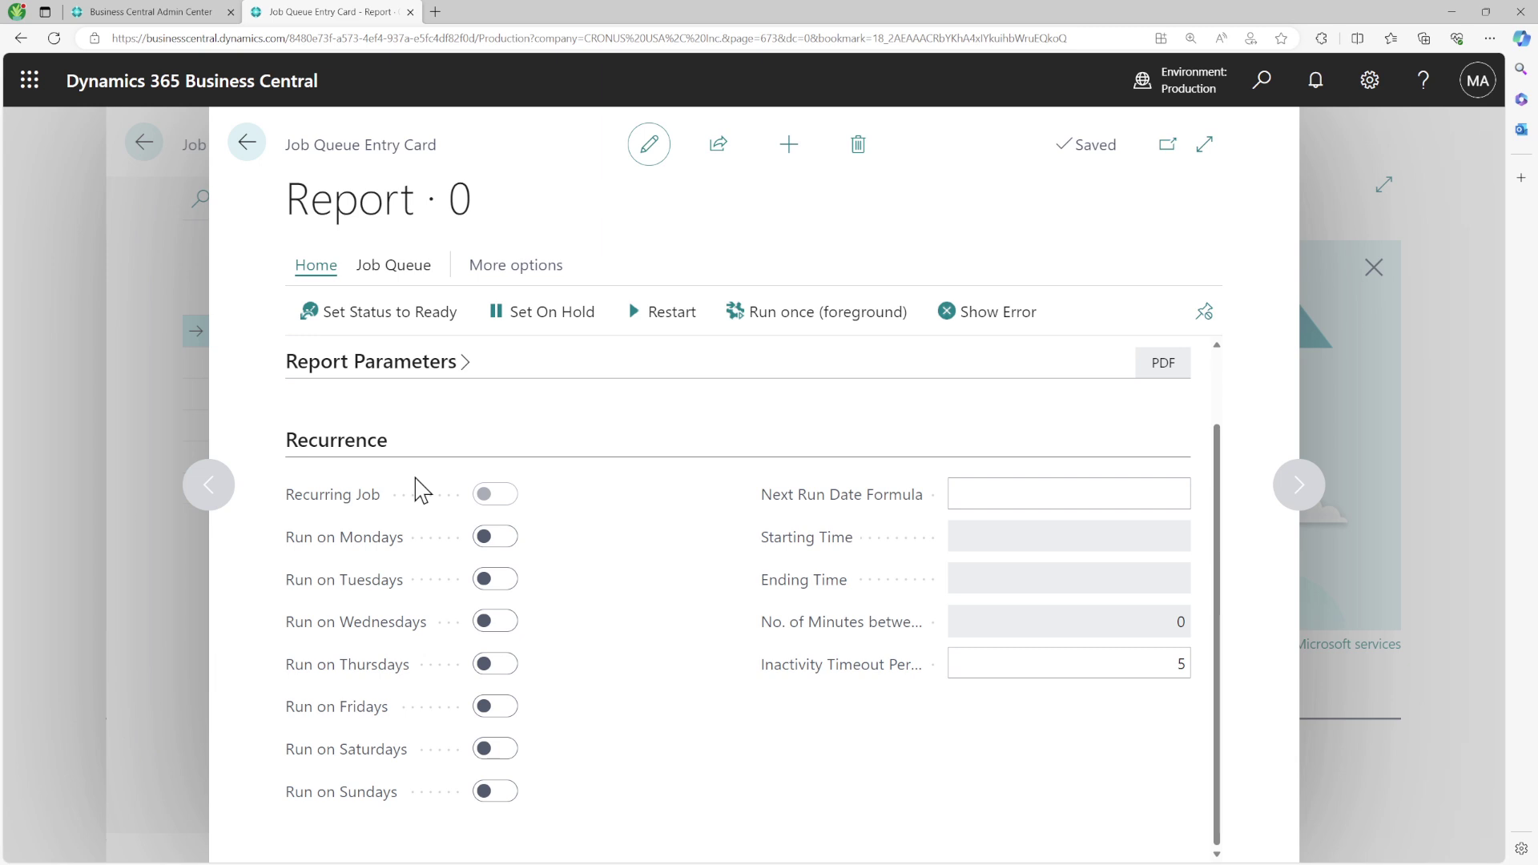
Set the job to run on Mondays, Wednesdays, Thursdays and Saturdays
{"action": "left_click", "coordinate": [503, 539]}
{"action": "left_click", "coordinate": [500, 621]}
{"action": "left_click", "coordinate": [504, 664]}
{"action": "left_click", "coordinate": [503, 751]}
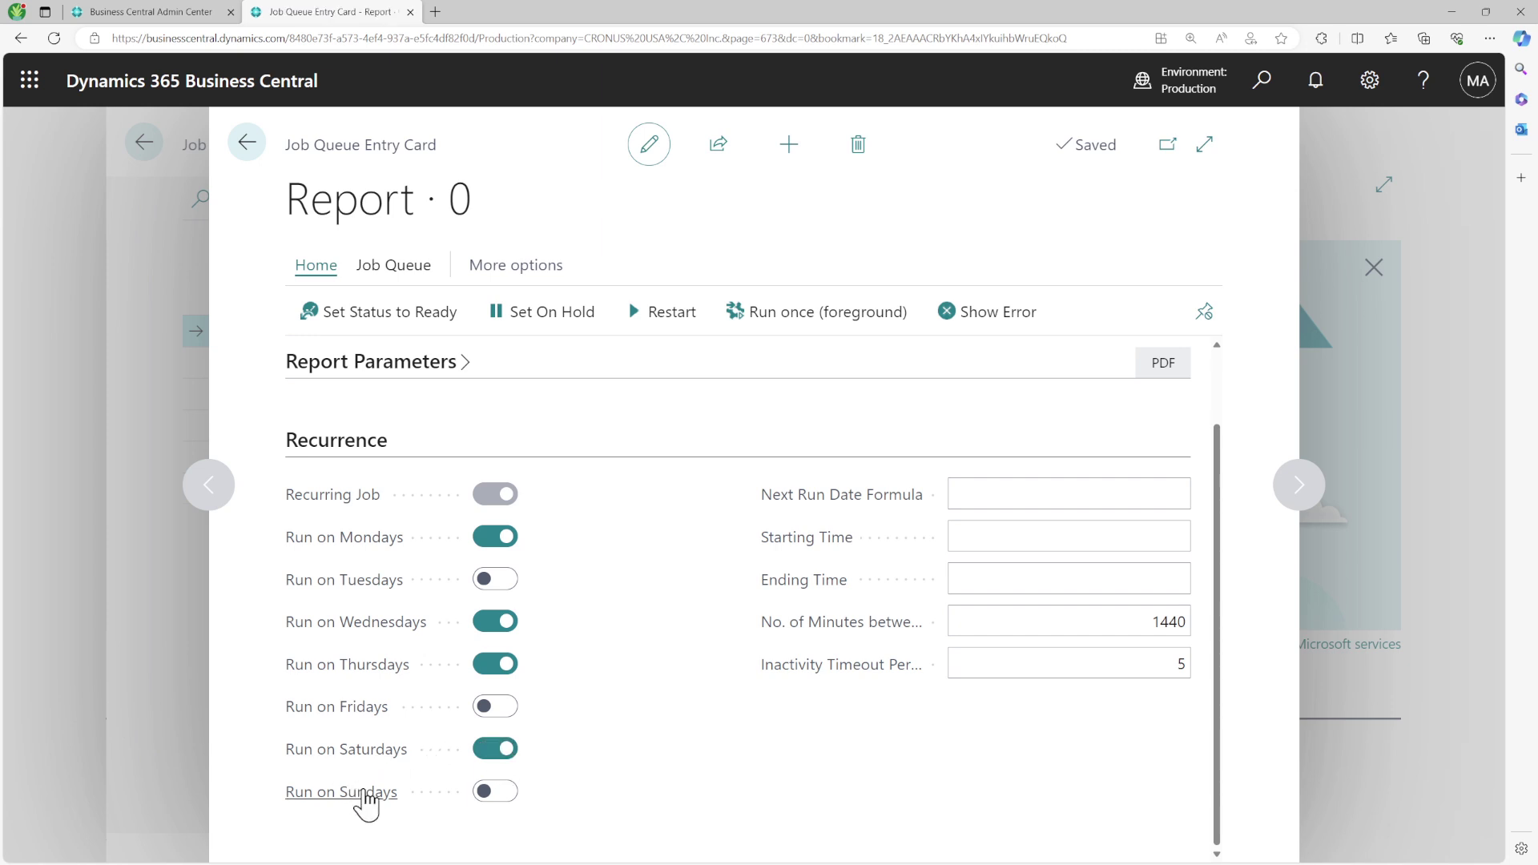
Extend the recurring schedule so the job runs on every day of the week
{"action": "left_click", "coordinate": [502, 752]}
{"action": "left_click", "coordinate": [498, 582]}
{"action": "left_click", "coordinate": [509, 707]}
{"action": "left_click", "coordinate": [506, 753]}
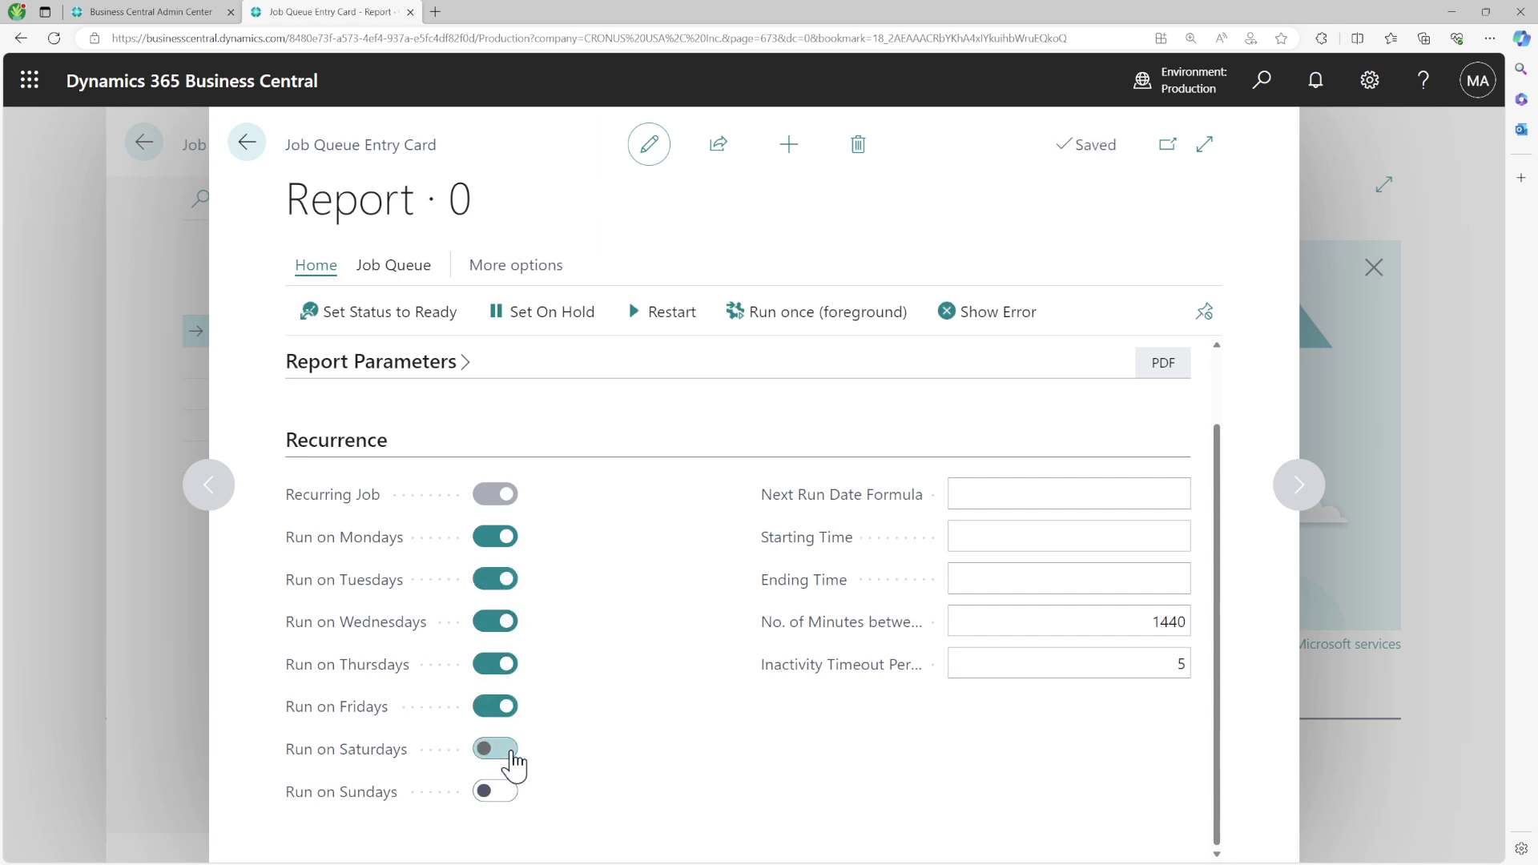
{"action": "left_click", "coordinate": [514, 793]}
Turn off all run days from Monday through Sunday in the recurrence settings
{"action": "left_click", "coordinate": [495, 537]}
{"action": "left_click", "coordinate": [497, 578]}
{"action": "left_click", "coordinate": [497, 623]}
{"action": "left_click", "coordinate": [497, 664]}
{"action": "left_click", "coordinate": [496, 706]}
{"action": "left_click", "coordinate": [495, 749]}
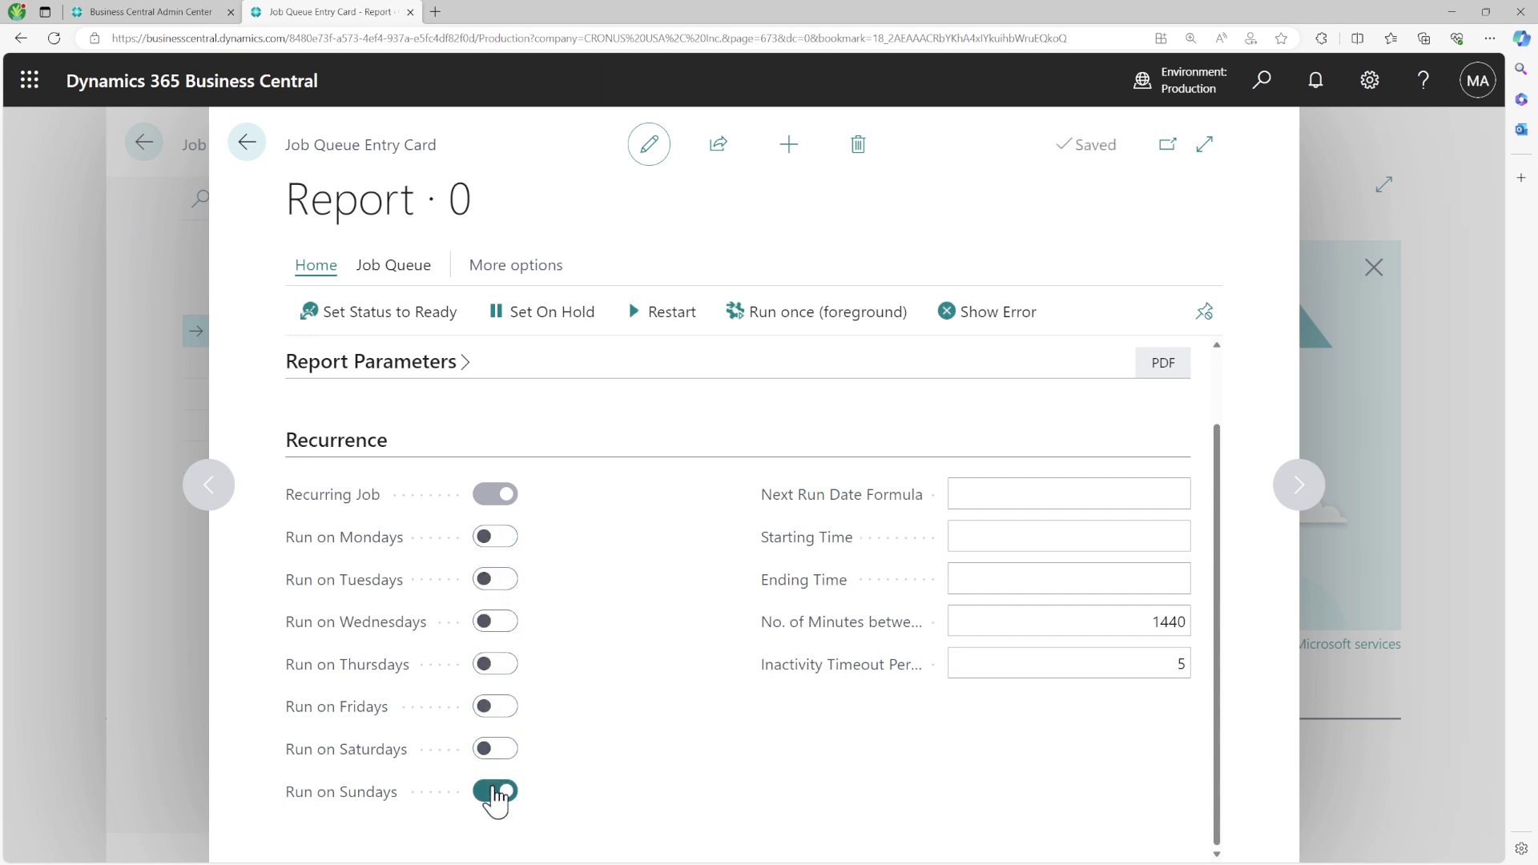
{"action": "left_click", "coordinate": [496, 789]}
Read the Next Run Date Formula description, including how it affects the other recurrence settings
{"action": "left_click_drag", "start_coordinate": [762, 495], "coordinate": [680, 508]}
{"action": "left_click", "coordinate": [748, 507]}
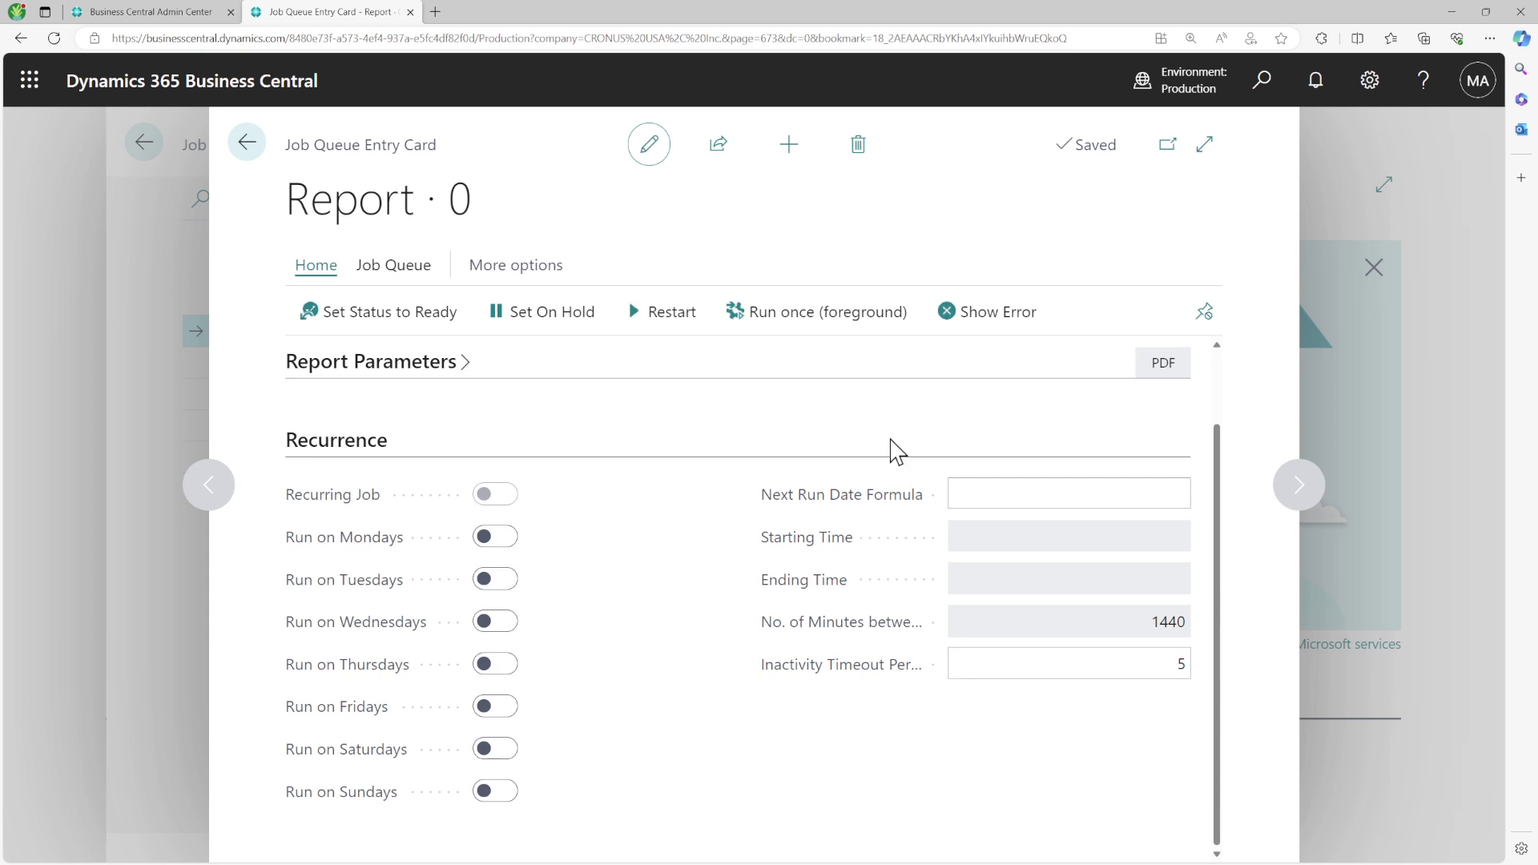
{"action": "mouse_move", "coordinate": [856, 493]}
{"action": "mouse_move", "coordinate": [799, 500]}
{"action": "left_click_drag", "start_coordinate": [769, 569], "coordinate": [991, 572]}
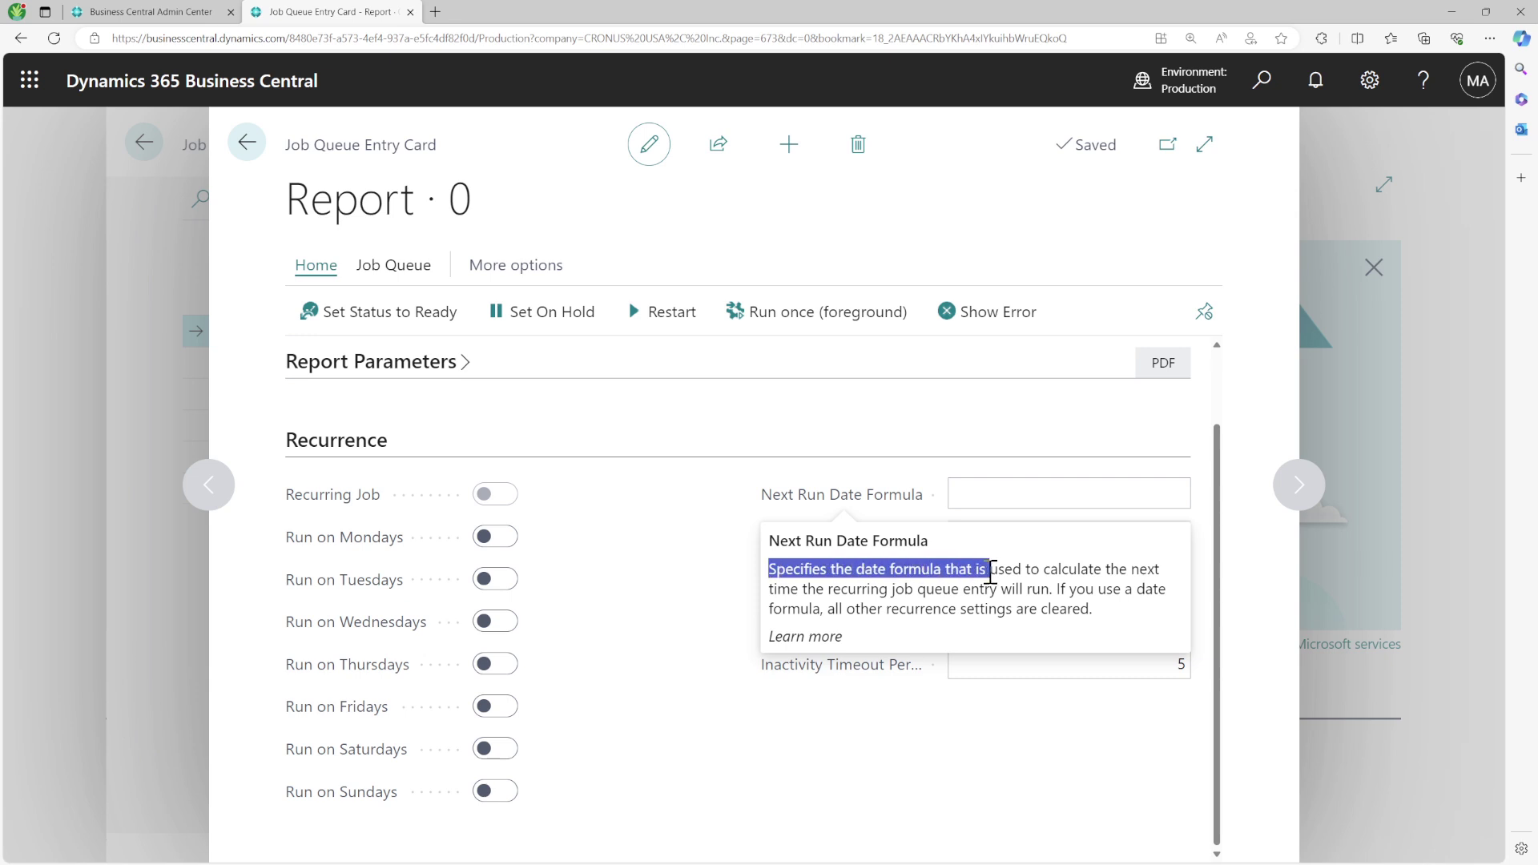
{"action": "left_click_drag", "start_coordinate": [832, 611], "coordinate": [1079, 617]}
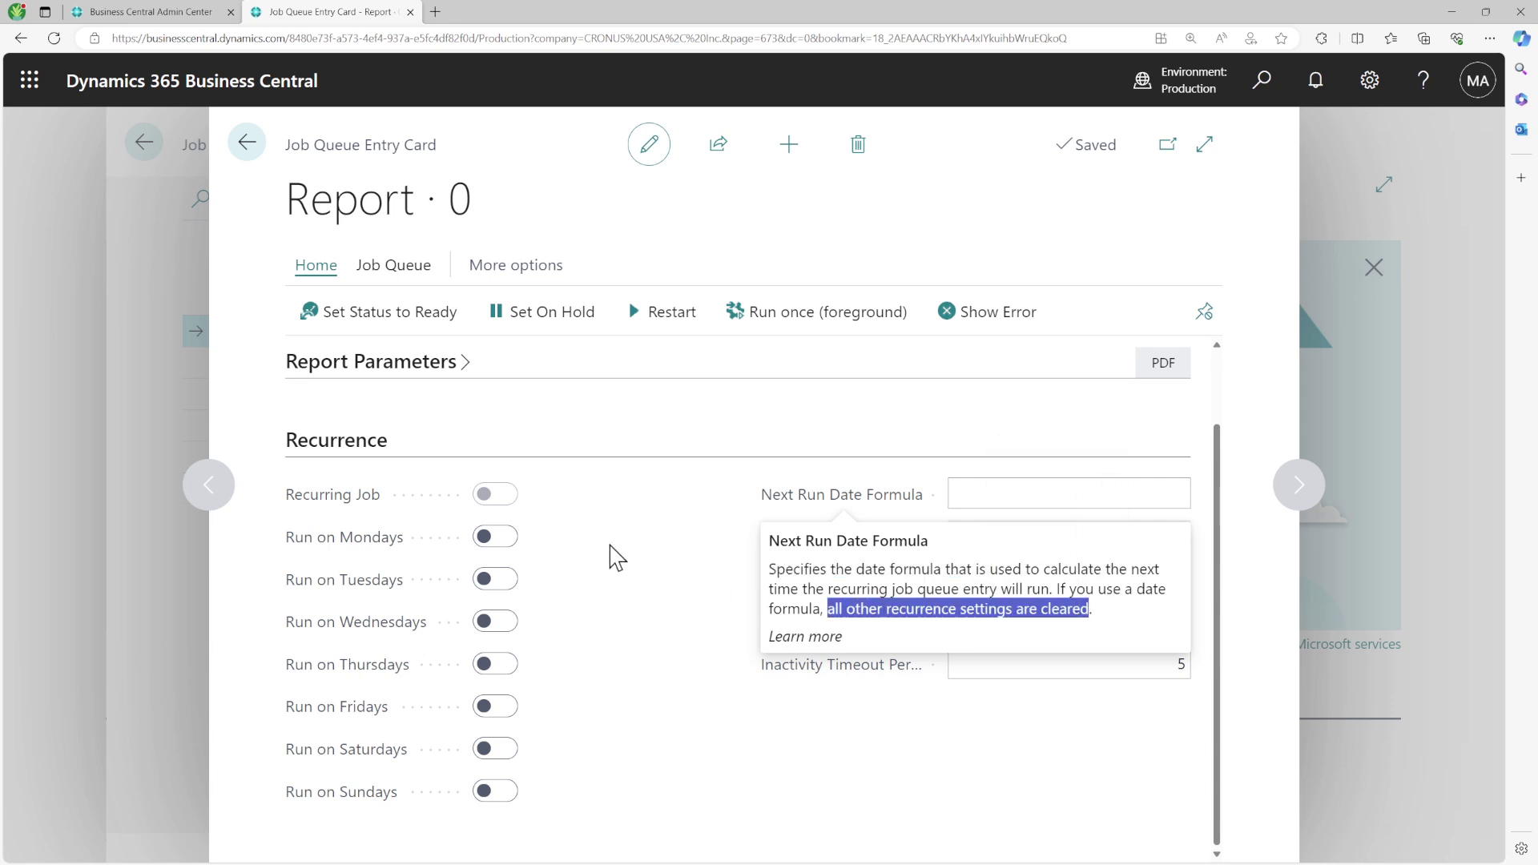
Set the job to run on Mondays, Tuesdays, Wednesdays and Saturdays
{"action": "left_click", "coordinate": [491, 538]}
{"action": "left_click", "coordinate": [501, 583]}
{"action": "left_click", "coordinate": [502, 627]}
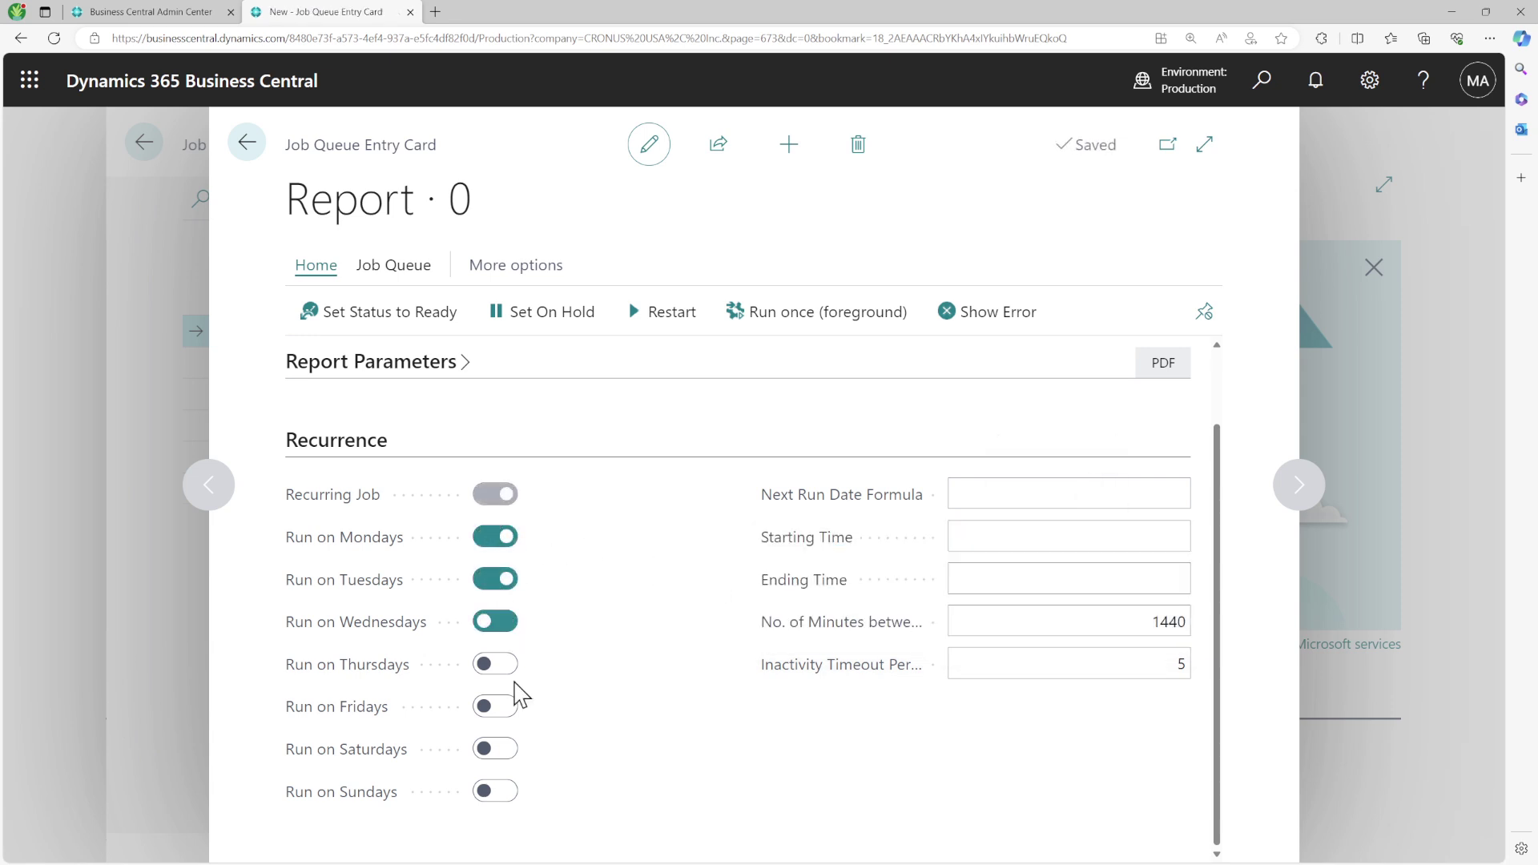
{"action": "left_click", "coordinate": [505, 750]}
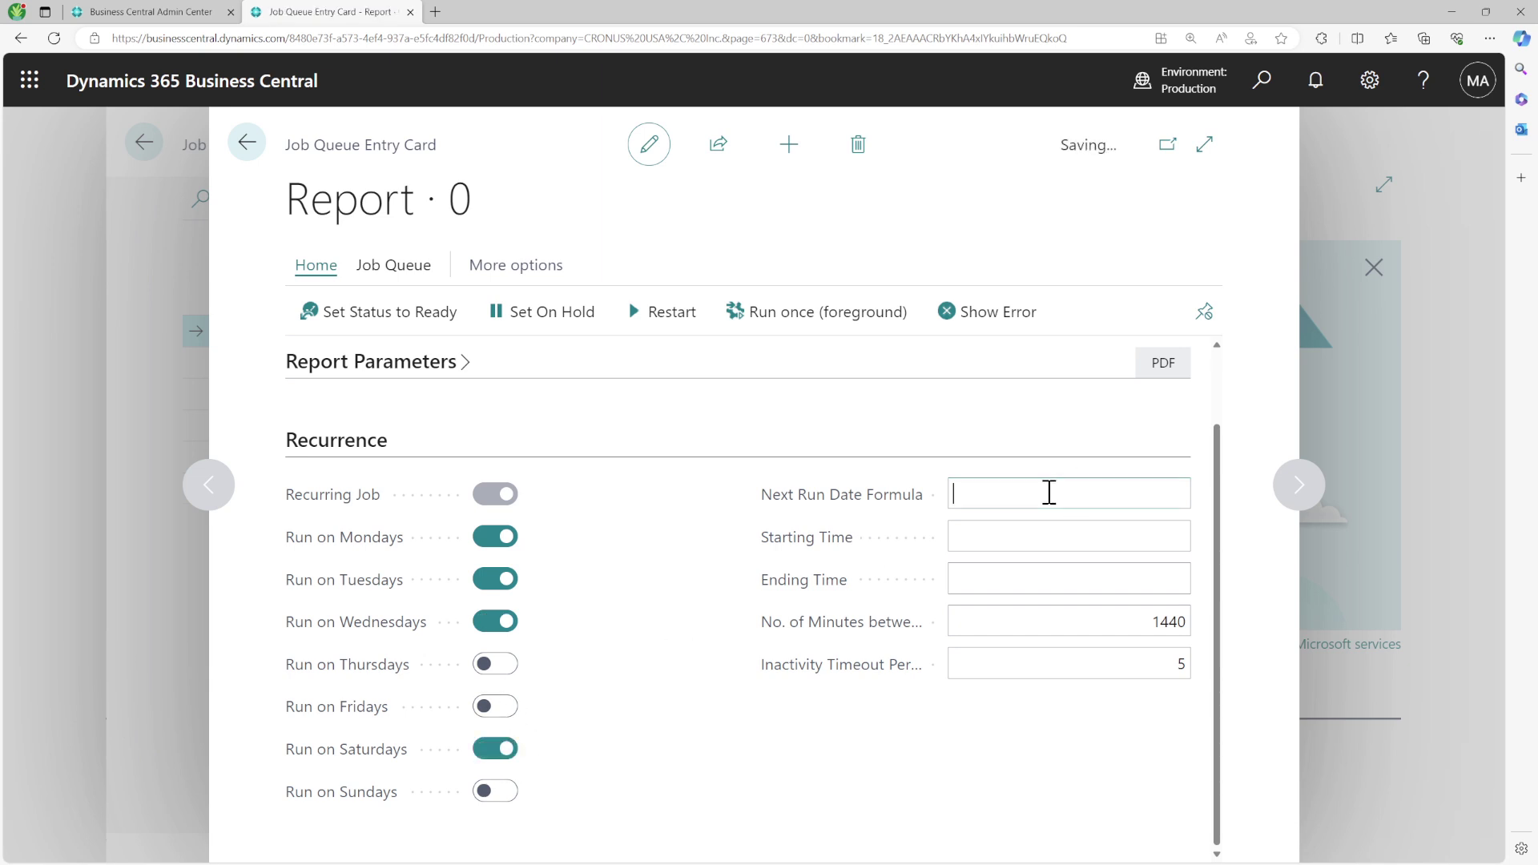
Set the Next Run Date Formula to 1D and reread that field's description
{"action": "type", "text": "1d"}
{"action": "key", "text": "Tab"}
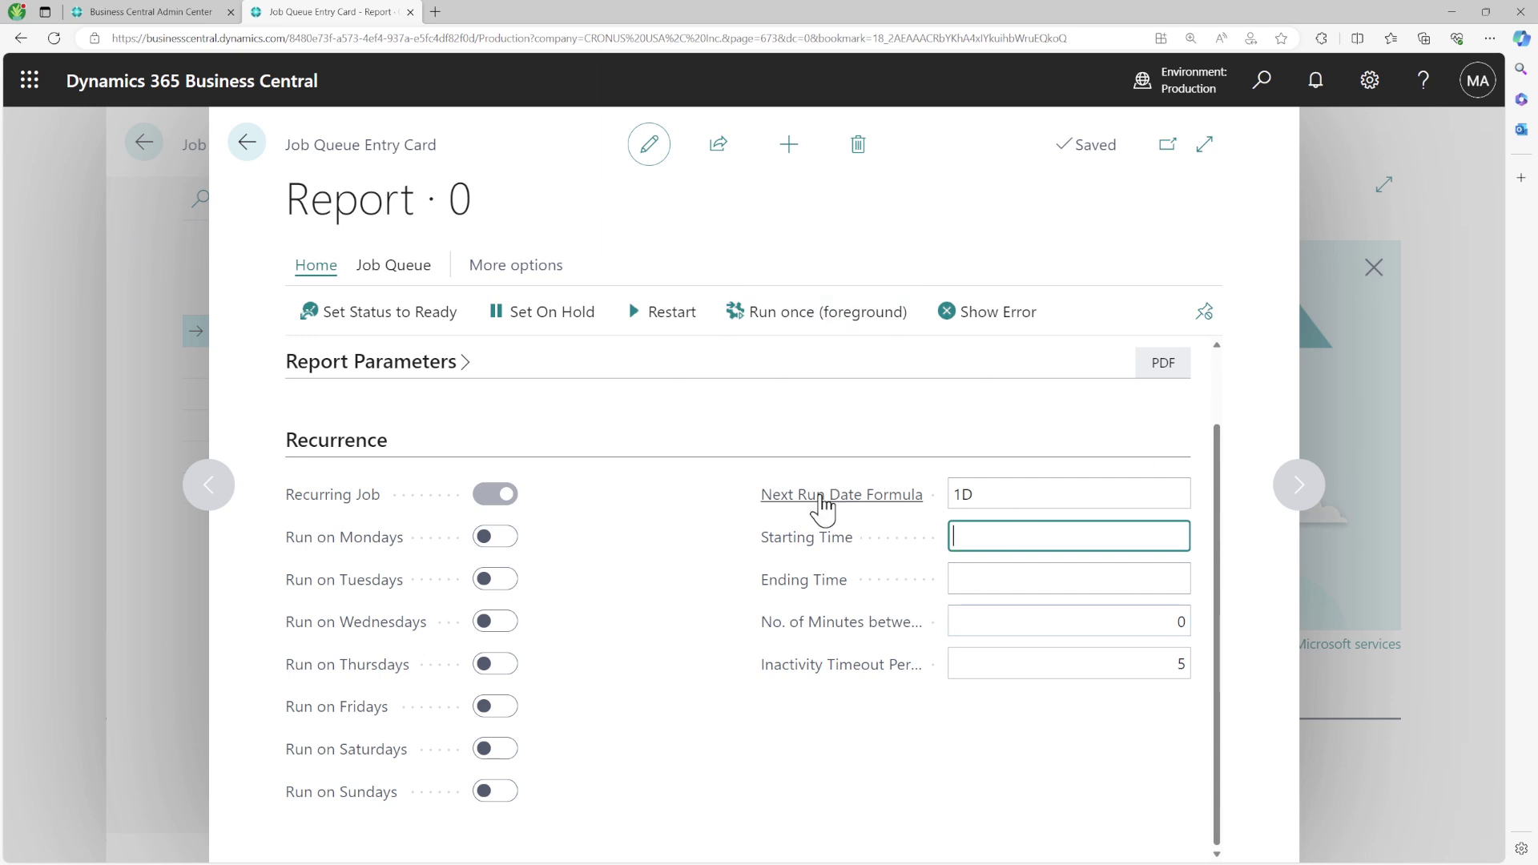
{"action": "mouse_move", "coordinate": [820, 496]}
{"action": "mouse_move", "coordinate": [826, 543]}
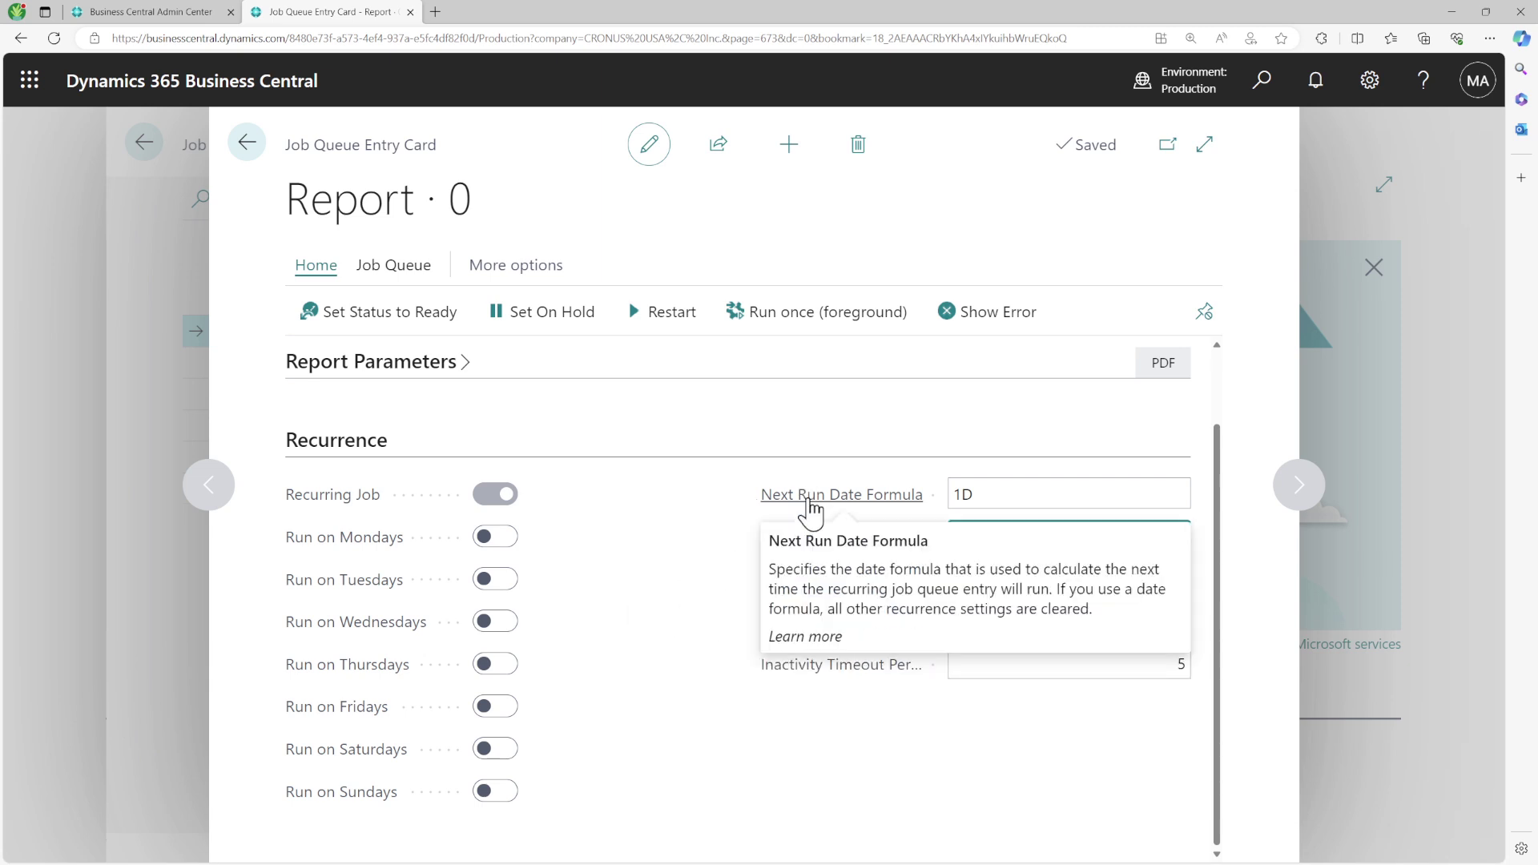
Read the No. of Minutes between Runs description and set that field to 1440
{"action": "mouse_move", "coordinate": [789, 633]}
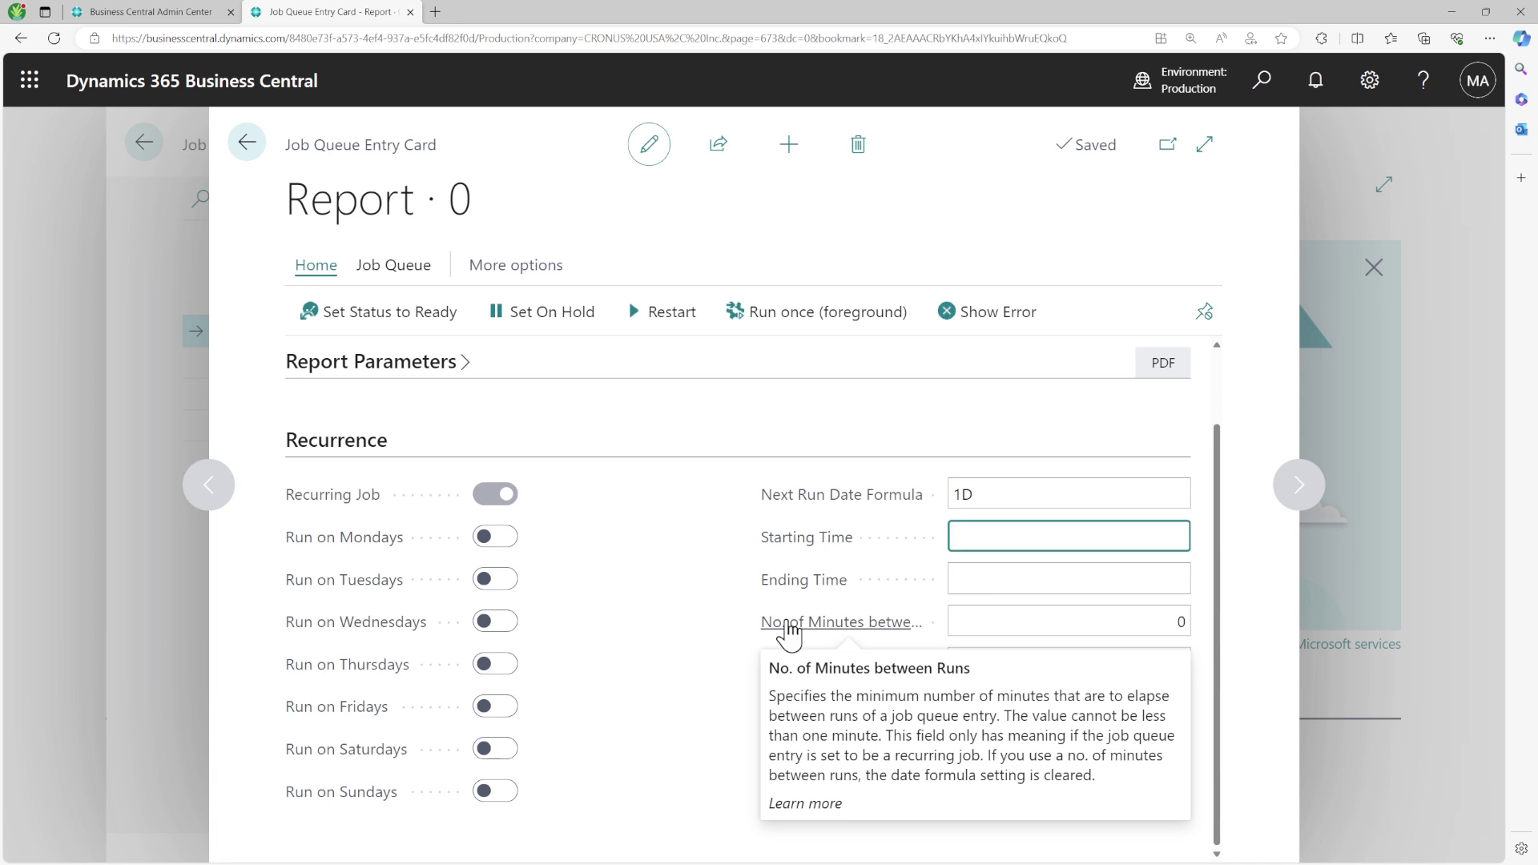
{"action": "left_click", "coordinate": [1180, 621]}
{"action": "type", "text": "1440"}
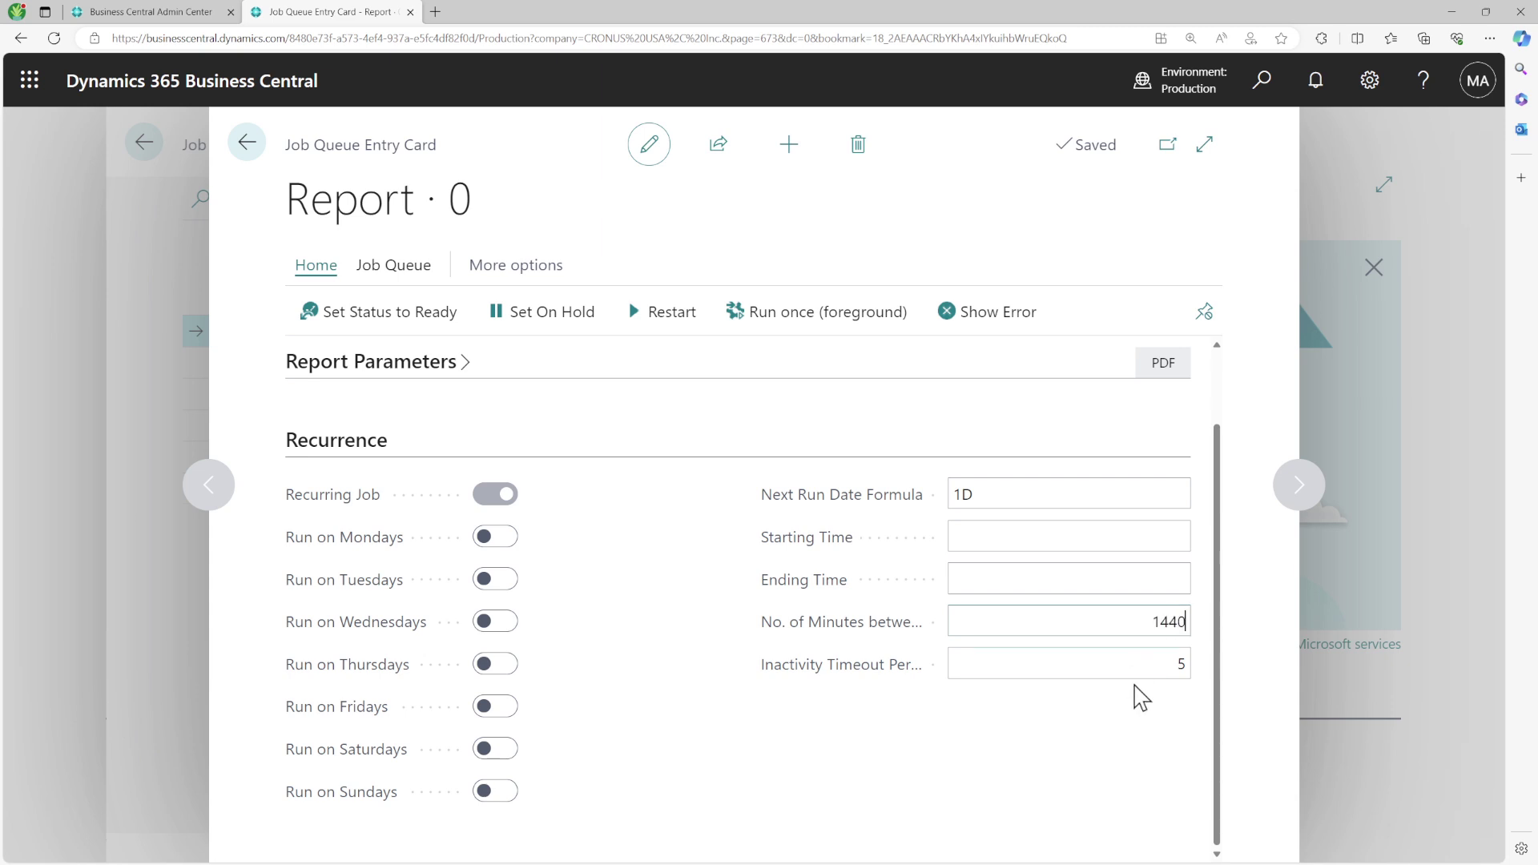
{"action": "key", "text": "Tab"}
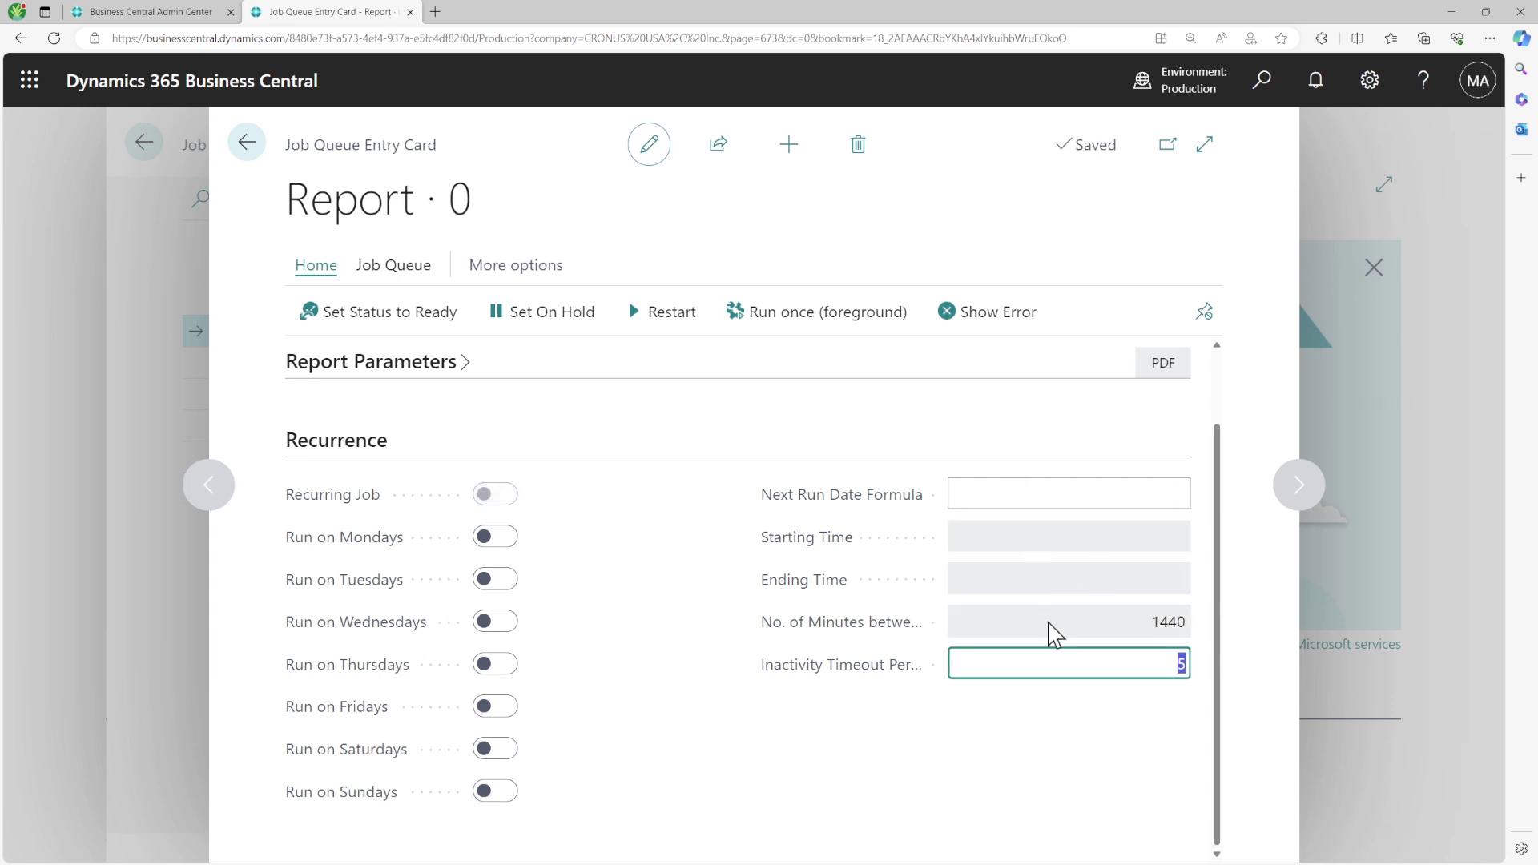
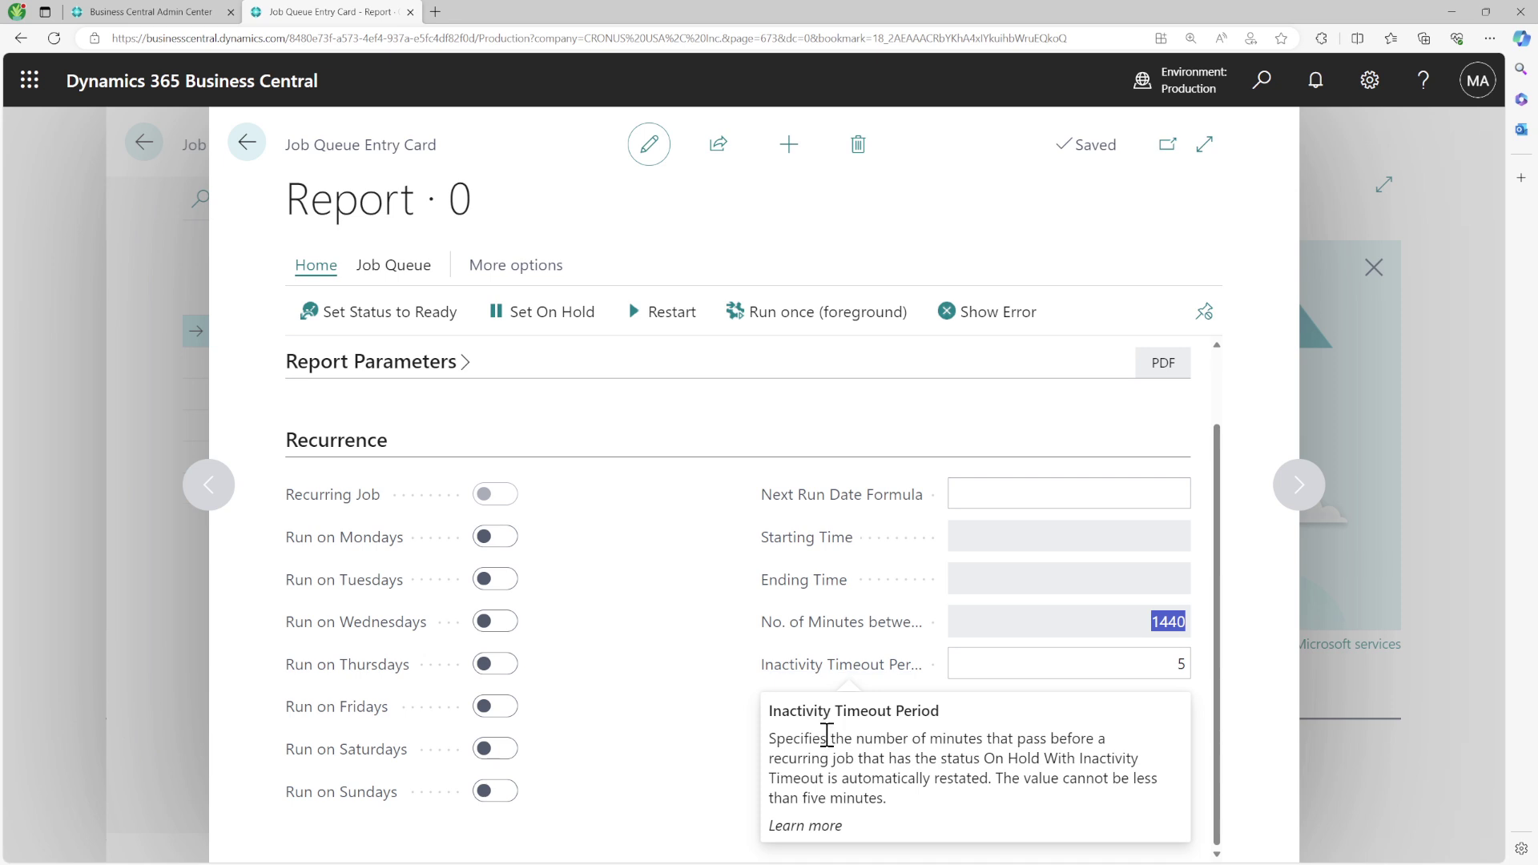
Read the description of the Inactivity Timeout Period field
{"action": "triple_click", "coordinate": [827, 735]}
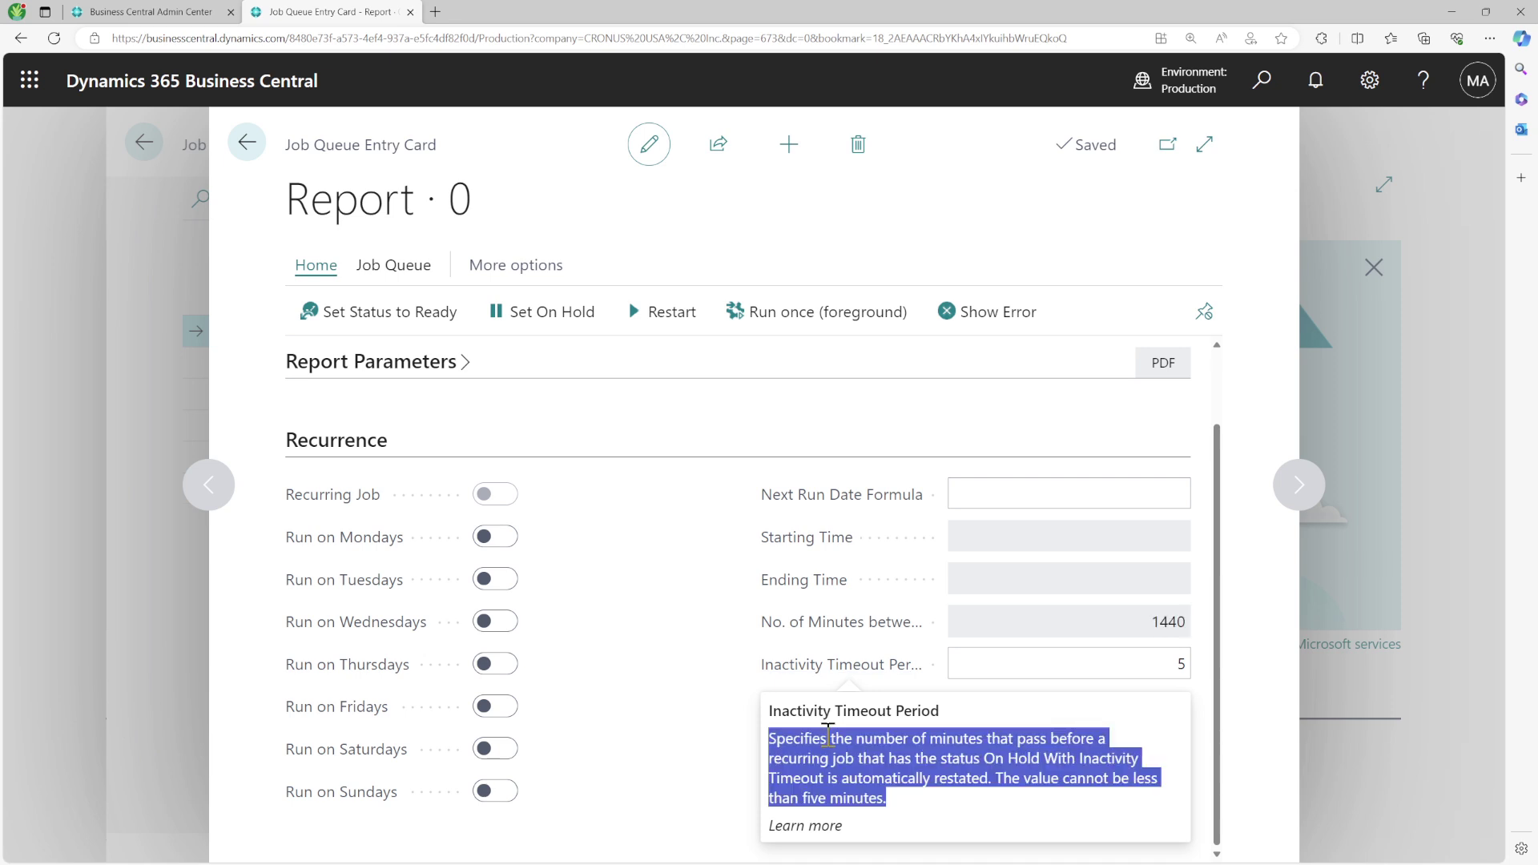
Try to set the Next Run Date Formula to 0, and revert the entry
{"action": "left_click", "coordinate": [958, 513]}
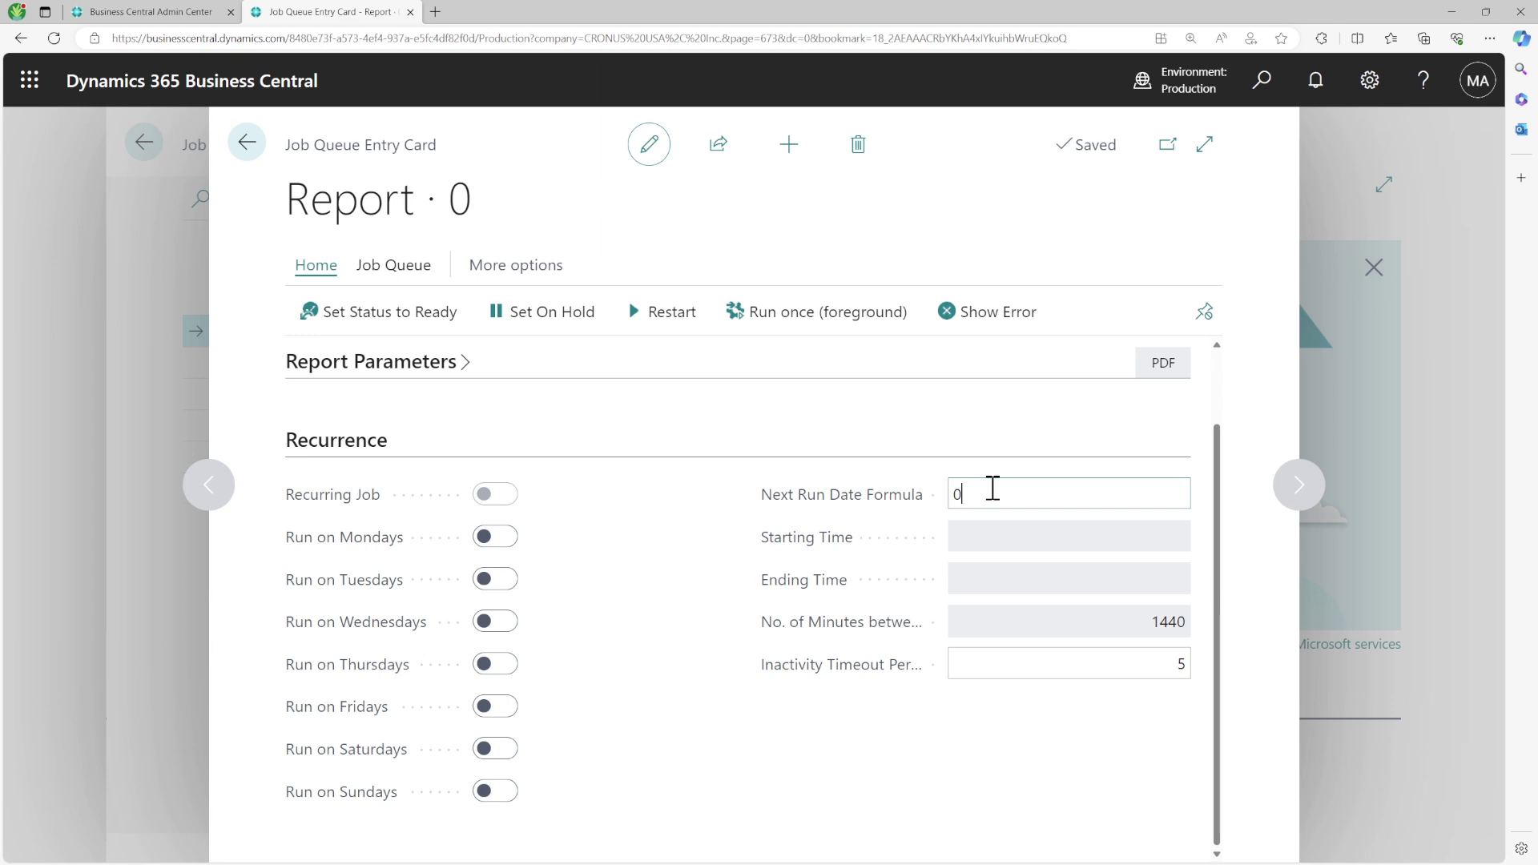
{"action": "key", "text": "Tab"}
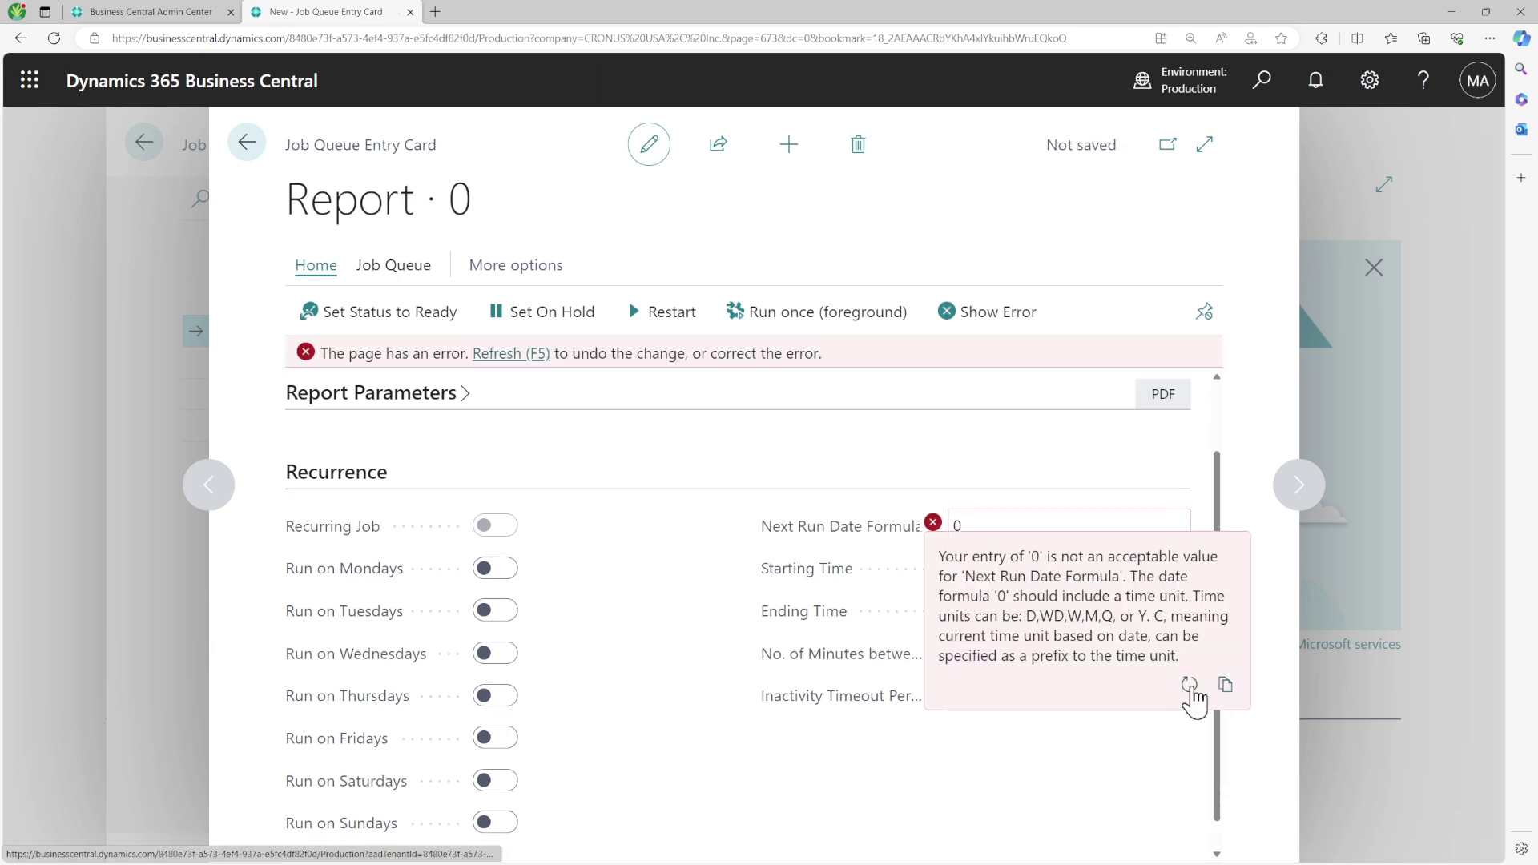
{"action": "left_click", "coordinate": [1189, 687]}
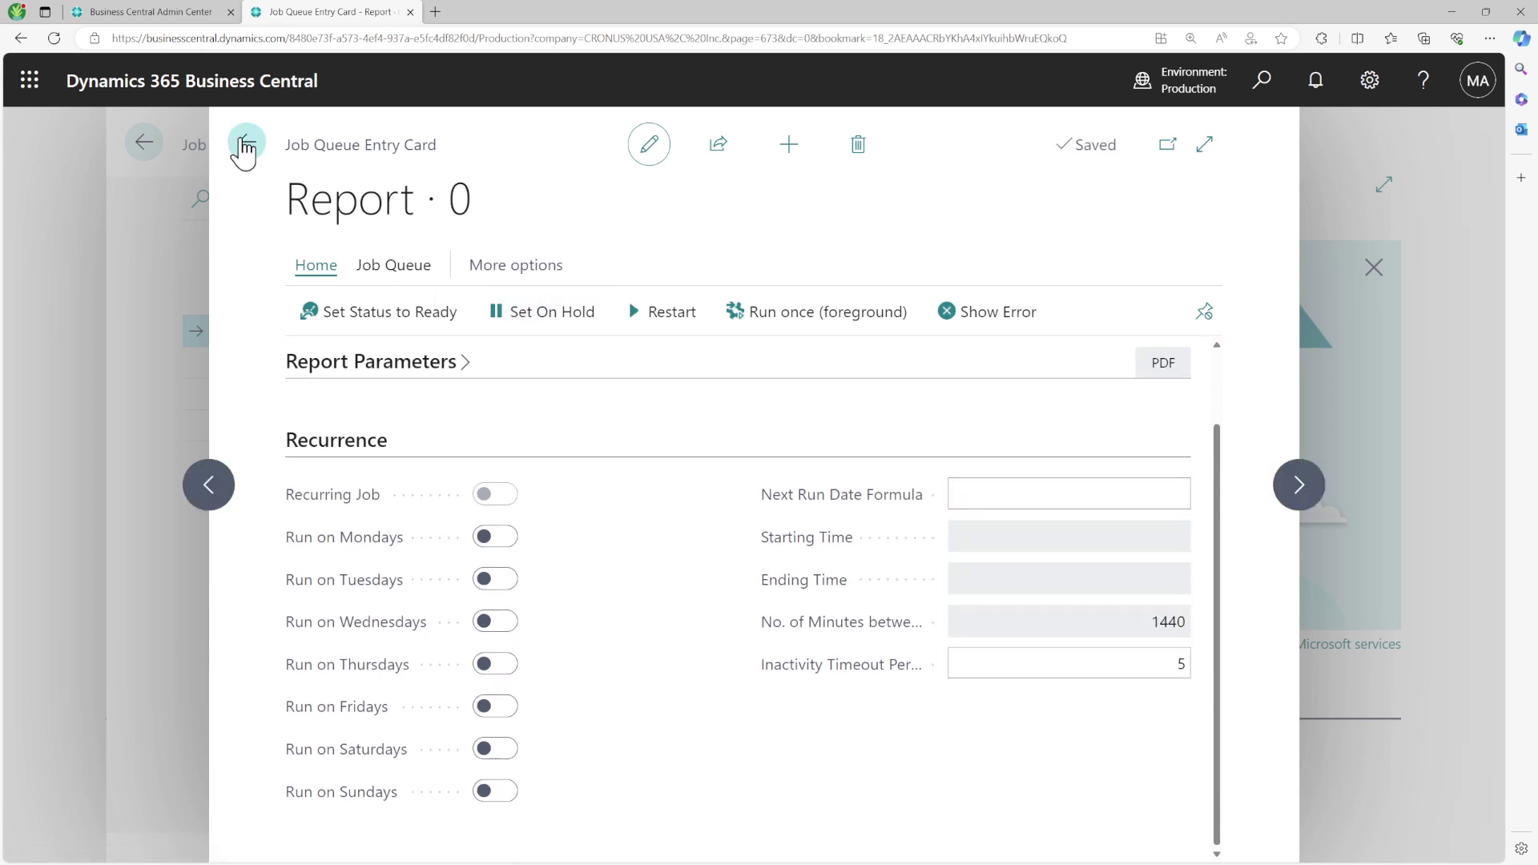
Collapse the Recurrence section, show the Report Parameters fields, and briefly recheck the General fields
{"action": "left_click", "coordinate": [373, 443]}
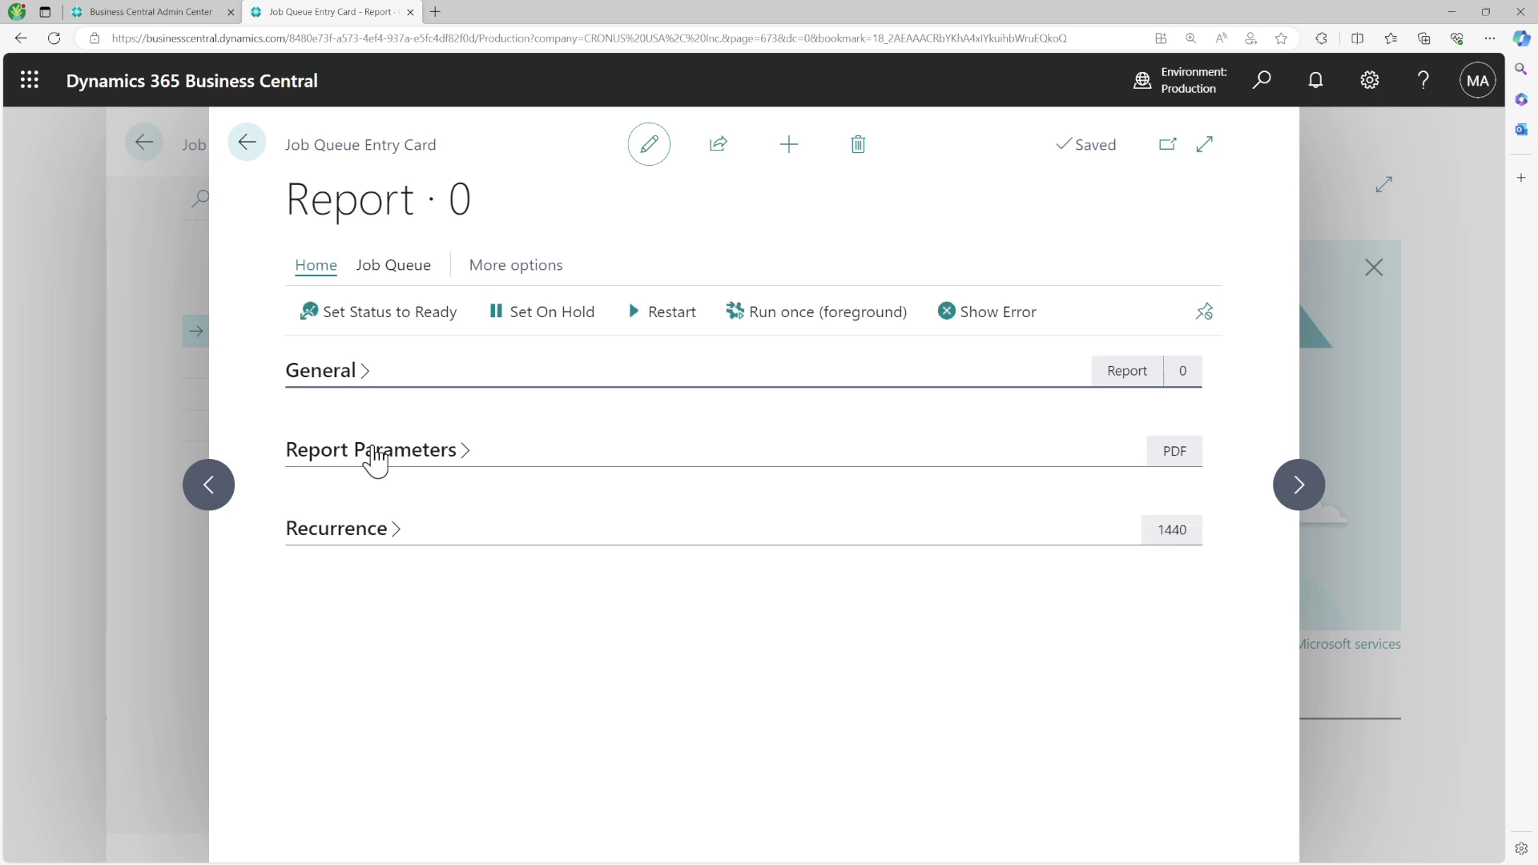
{"action": "left_click", "coordinate": [376, 460]}
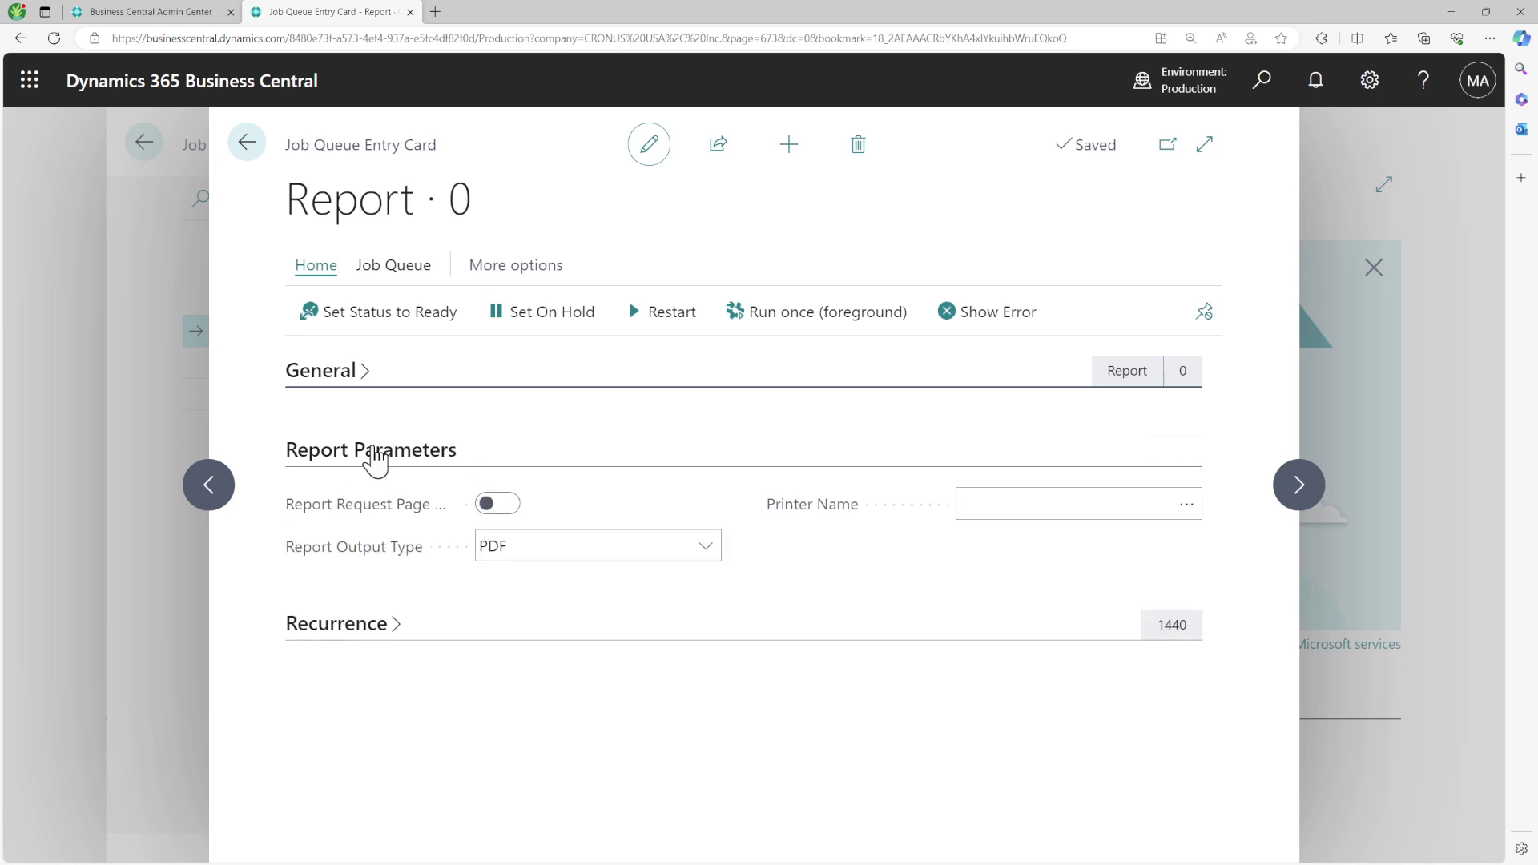
{"action": "left_click", "coordinate": [344, 373]}
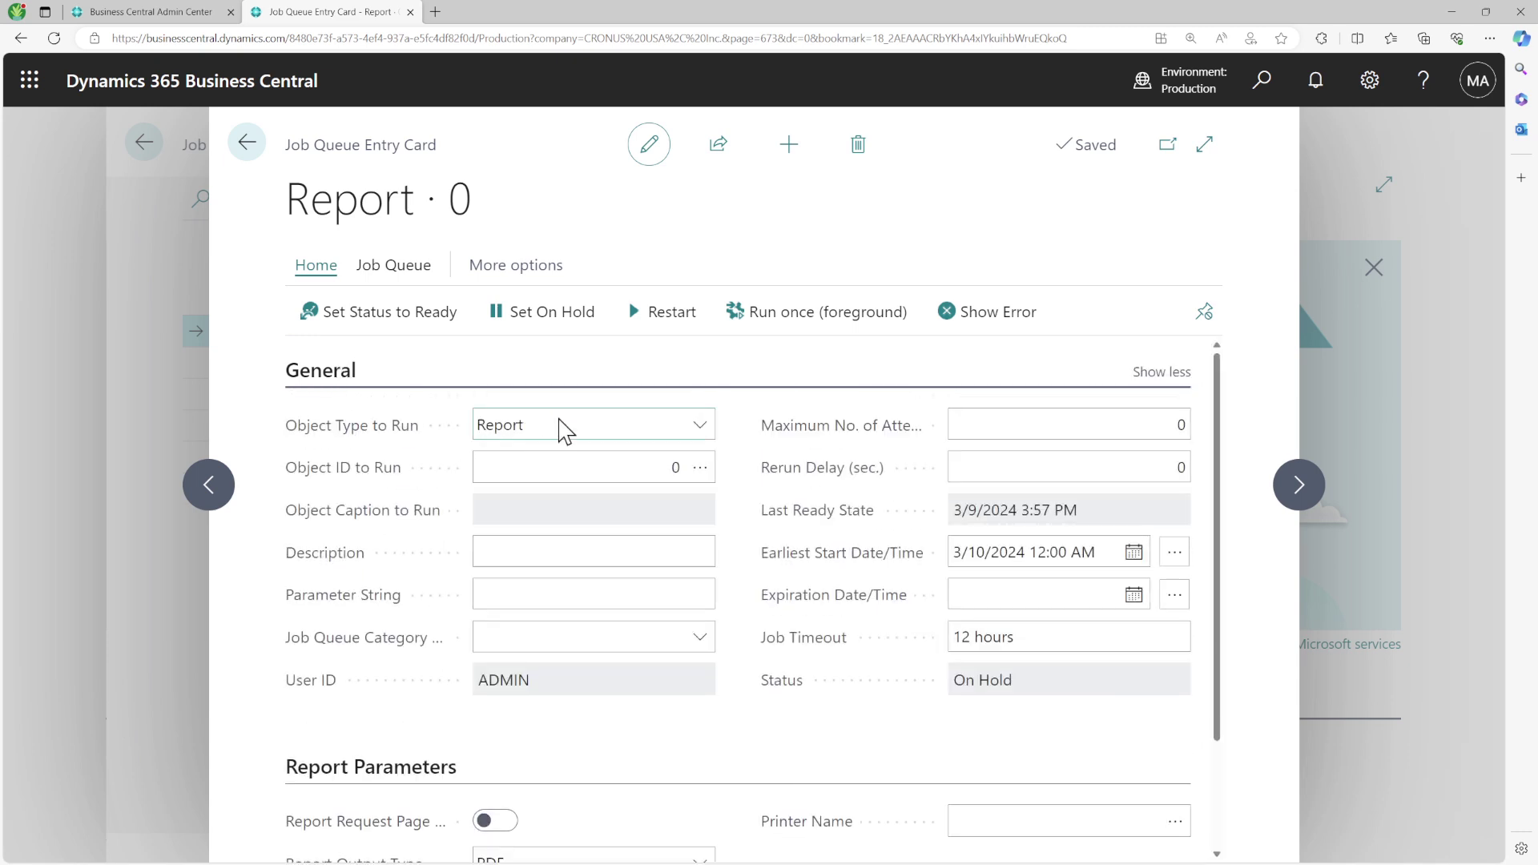
{"action": "left_click", "coordinate": [323, 375]}
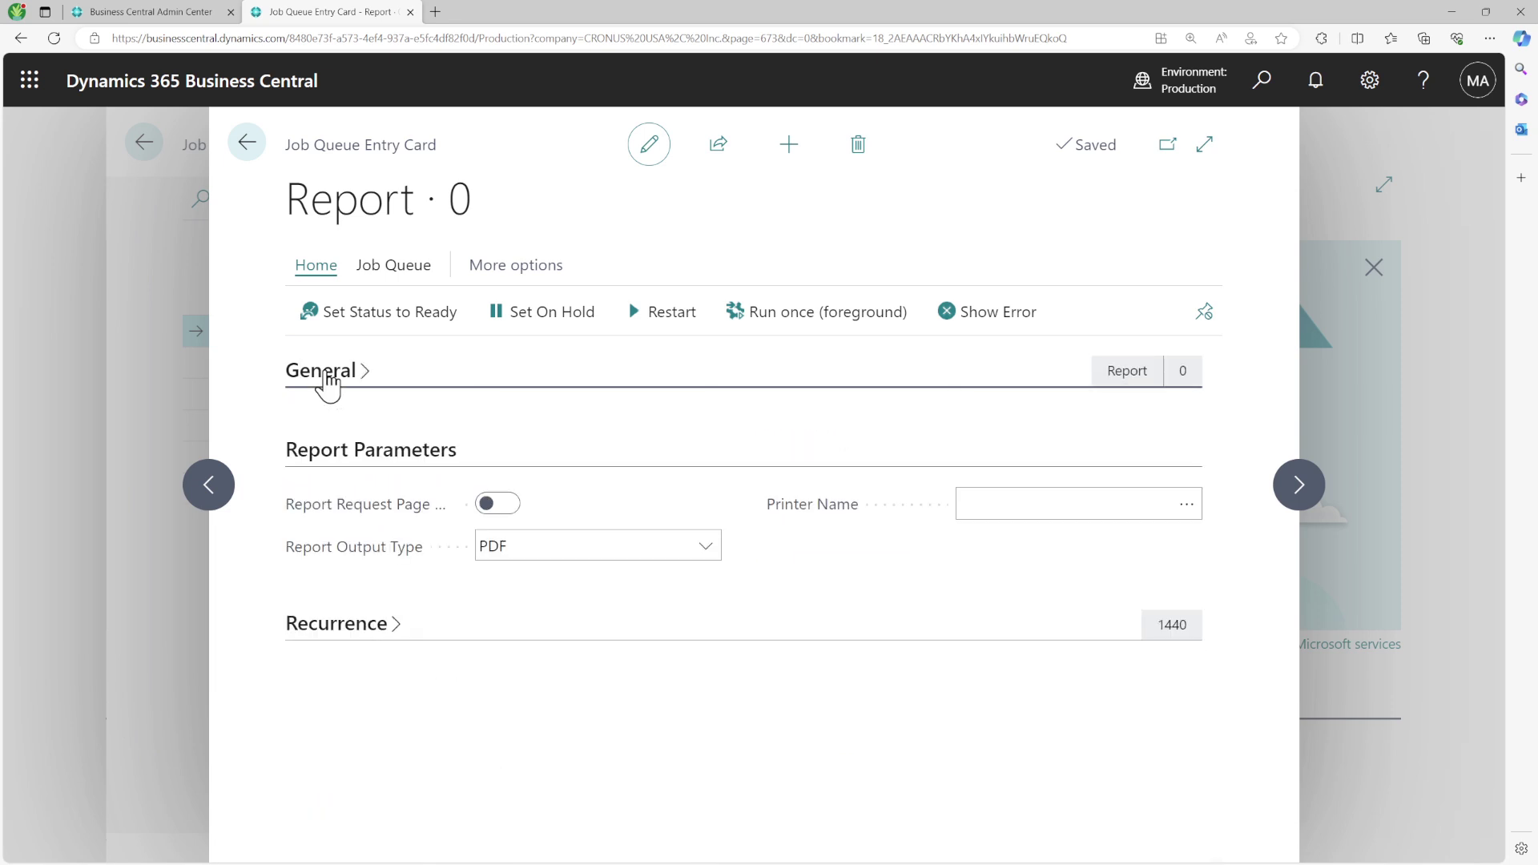
Try to set the Report Output Type to None (Processing only), and revert the change
{"action": "left_click", "coordinate": [522, 552]}
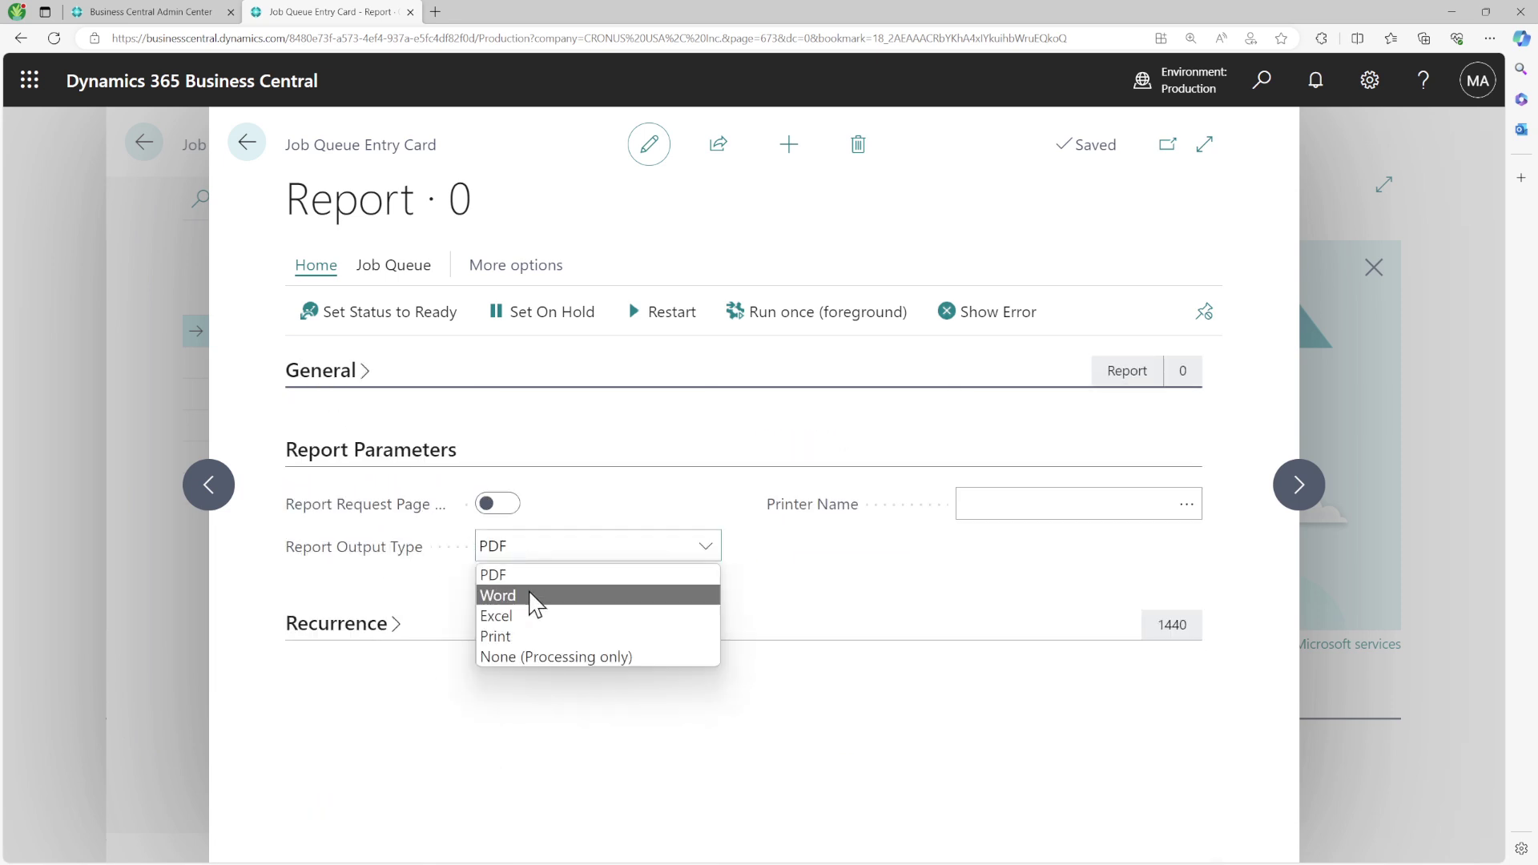
{"action": "left_click", "coordinate": [546, 659]}
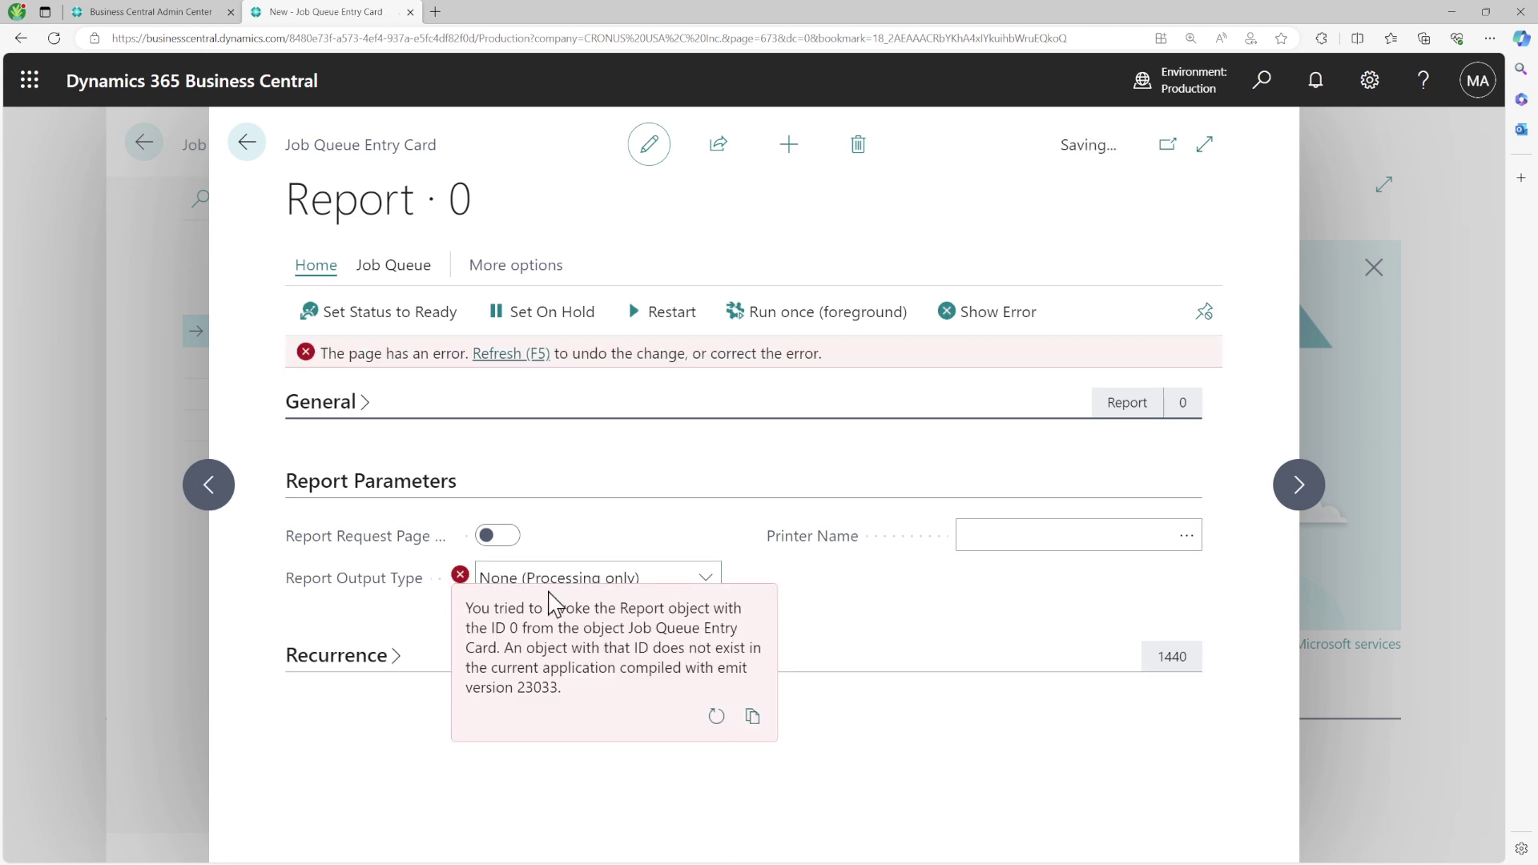
{"action": "left_click", "coordinate": [716, 716]}
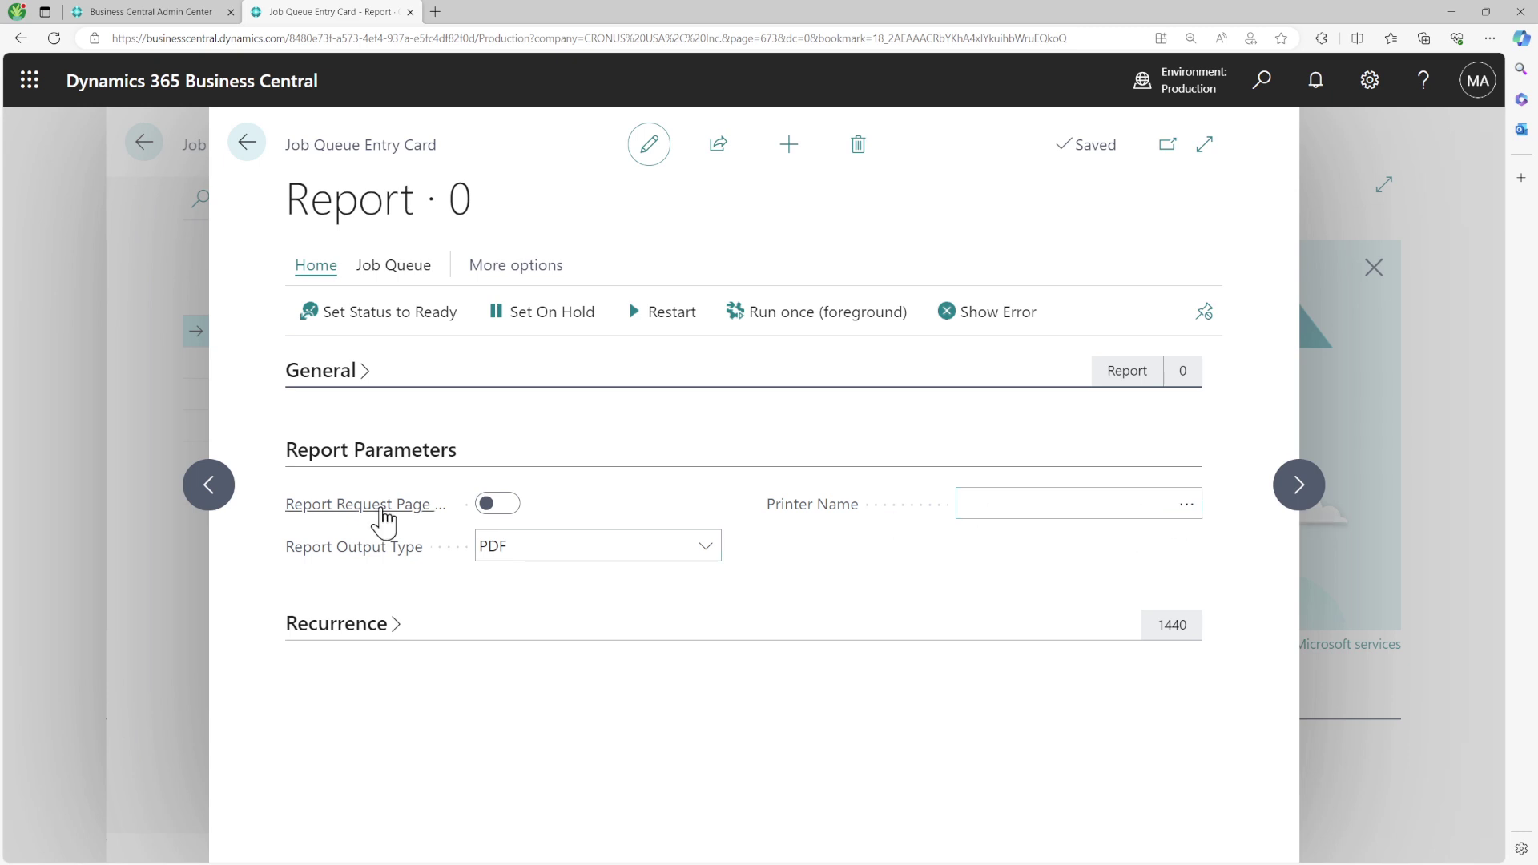
Read the description of the Report Request Page Options field
{"action": "mouse_move", "coordinate": [385, 520]}
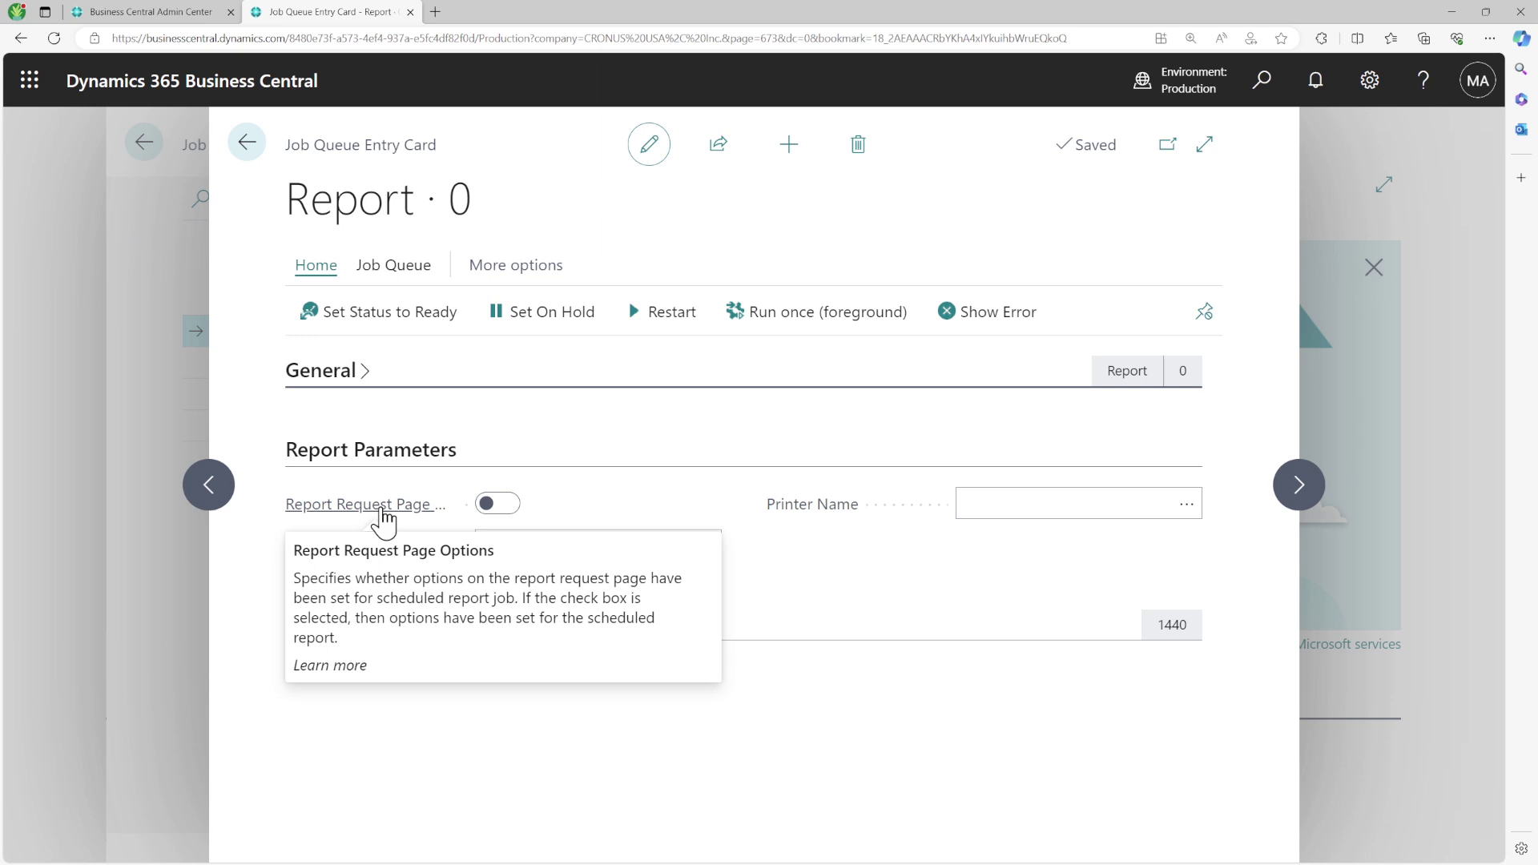
Search the report objects for "Top 10" and set the Object ID to Run to 111, Customer - Top 10 List
{"action": "left_click", "coordinate": [344, 376]}
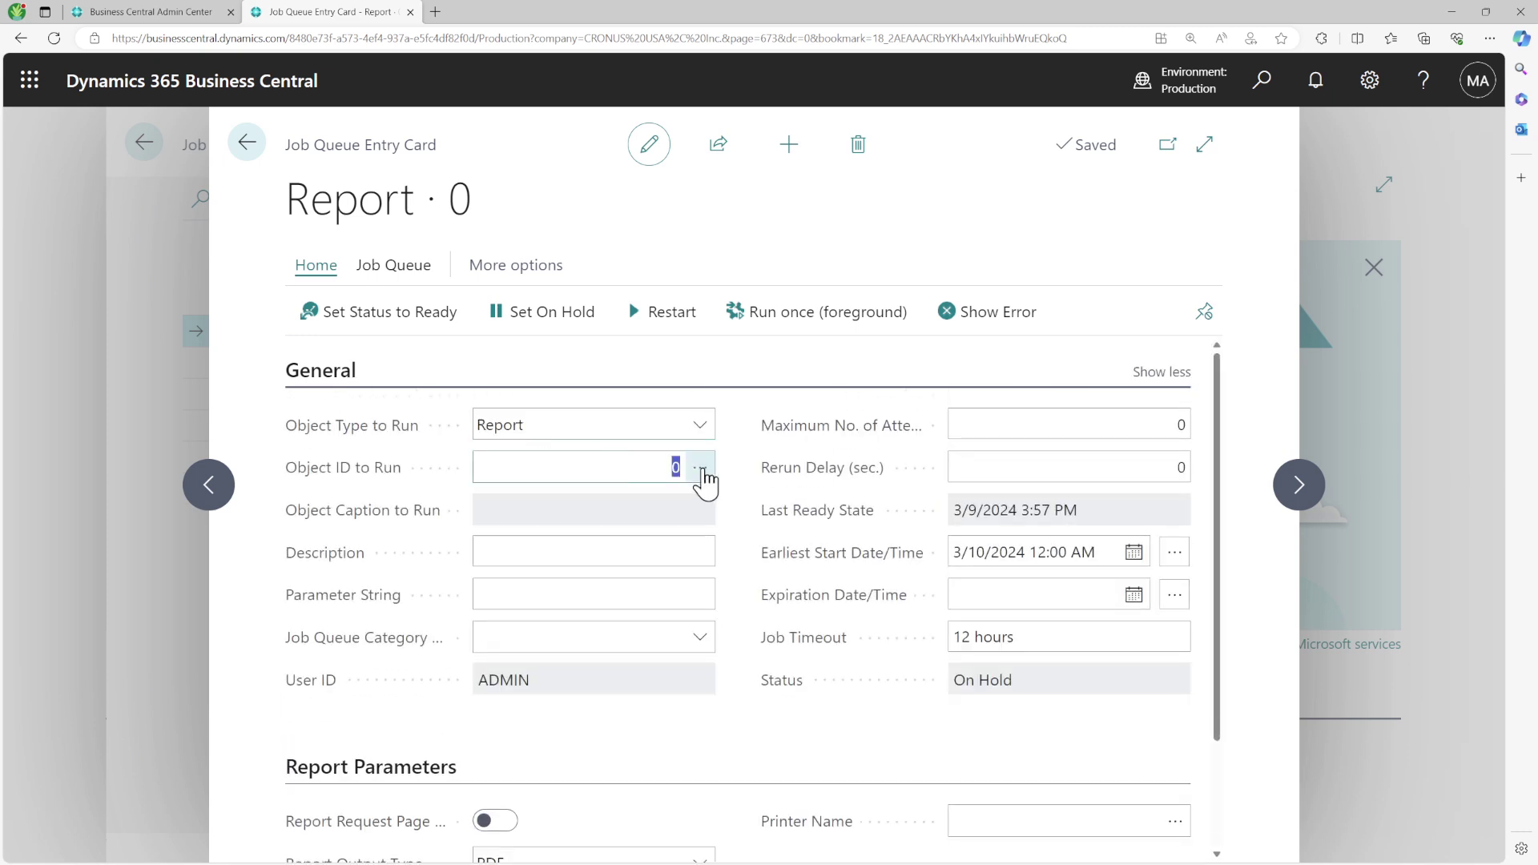
{"action": "left_click", "coordinate": [704, 469]}
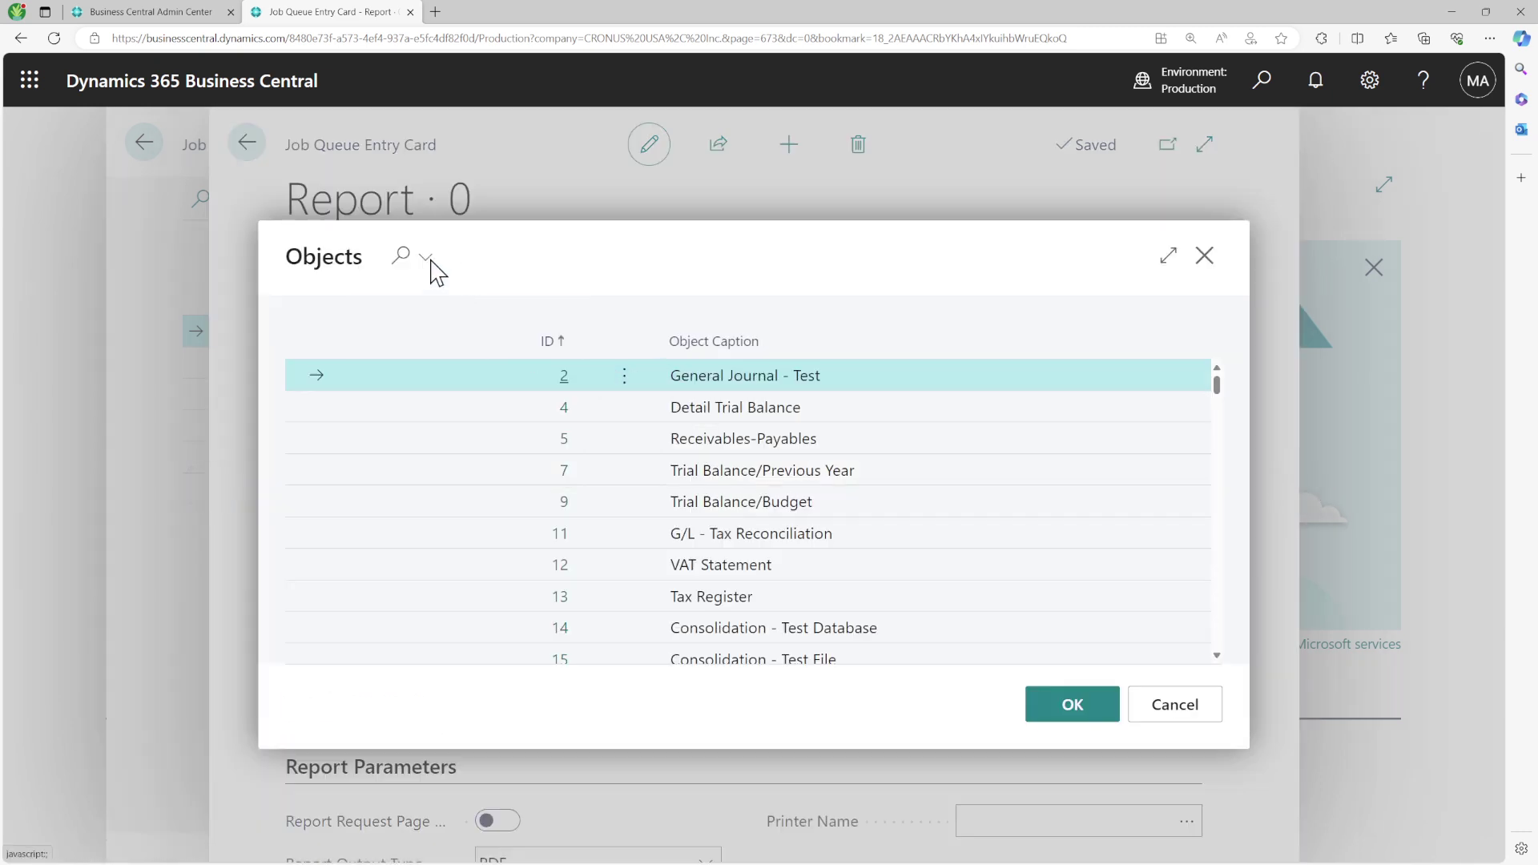
{"action": "left_click", "coordinate": [398, 258]}
{"action": "type", "text": "Top 10"}
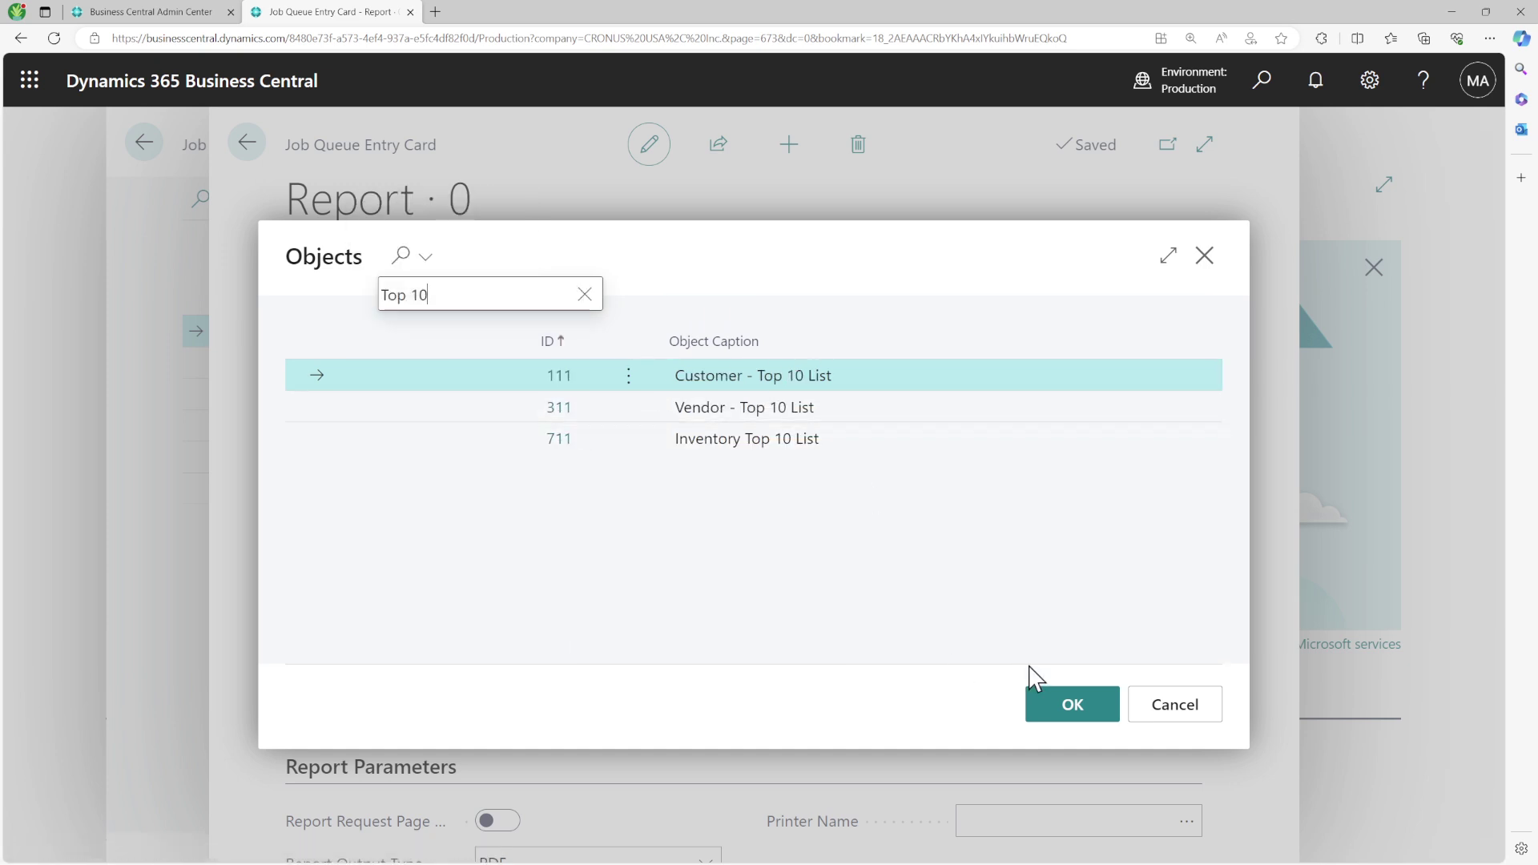
{"action": "left_click", "coordinate": [1060, 709]}
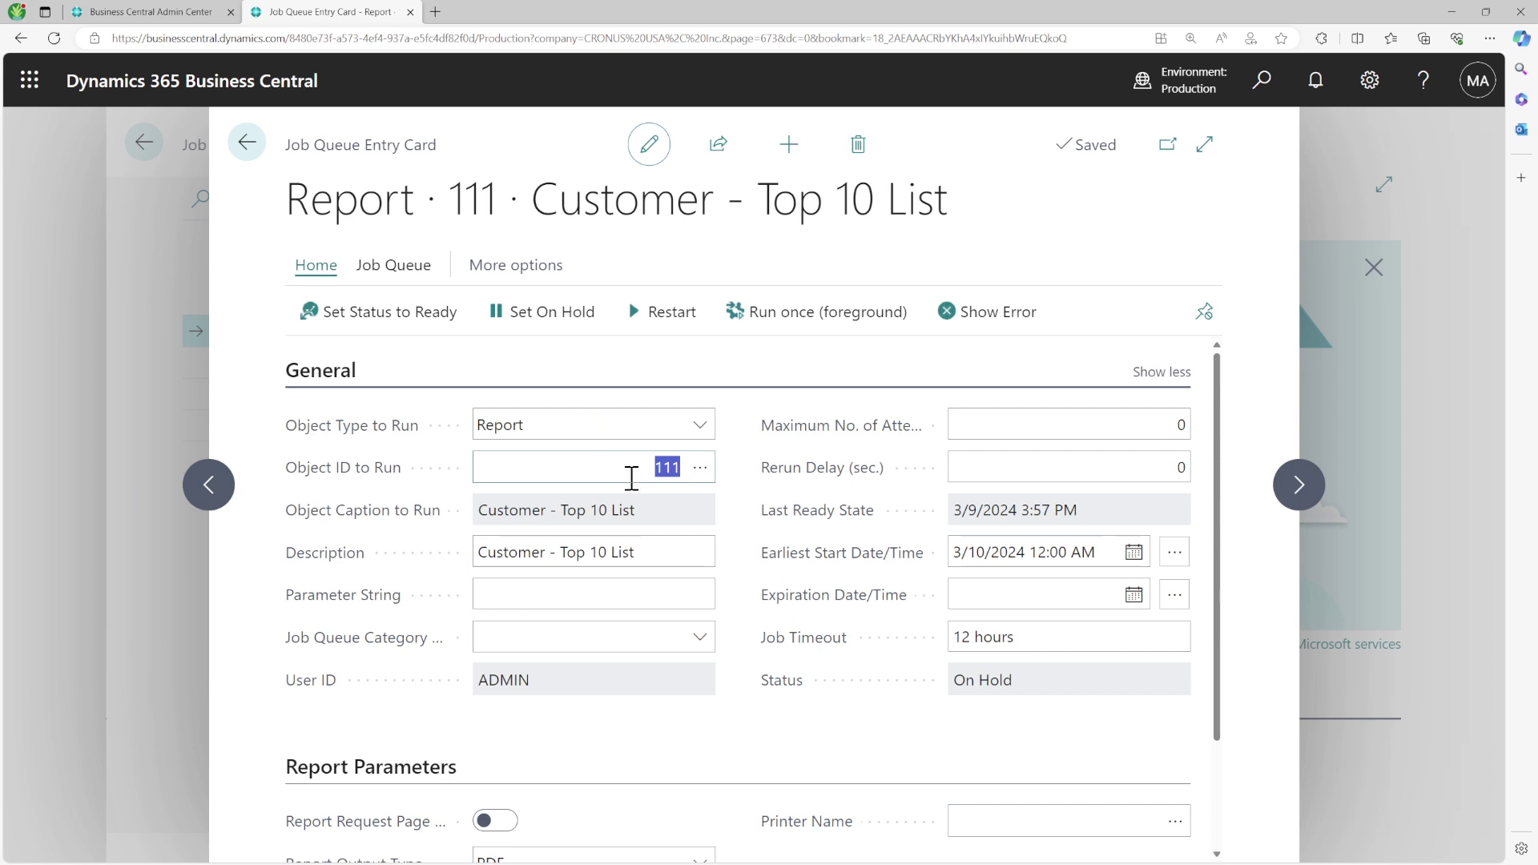
Enable the Report Request Page Options for the job queue entry and set the report's Show option to Balance ($)
{"action": "scroll", "coordinate": [631, 478], "scroll_direction": "down", "scroll_amount": 3}
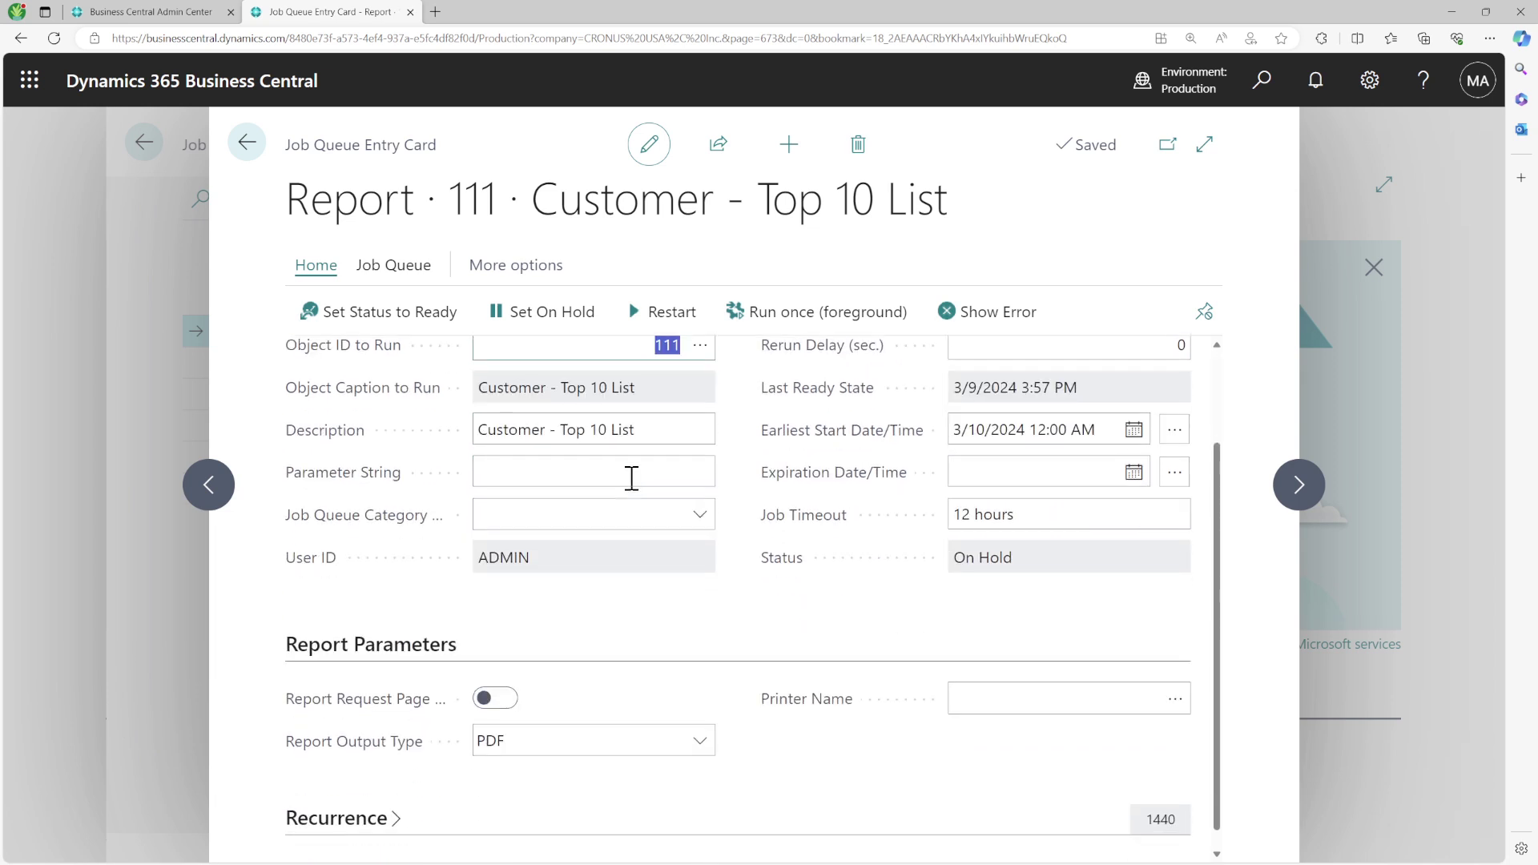
{"action": "scroll", "coordinate": [629, 481], "scroll_direction": "up", "scroll_amount": 2}
{"action": "scroll", "coordinate": [664, 456], "scroll_direction": "down", "scroll_amount": 2}
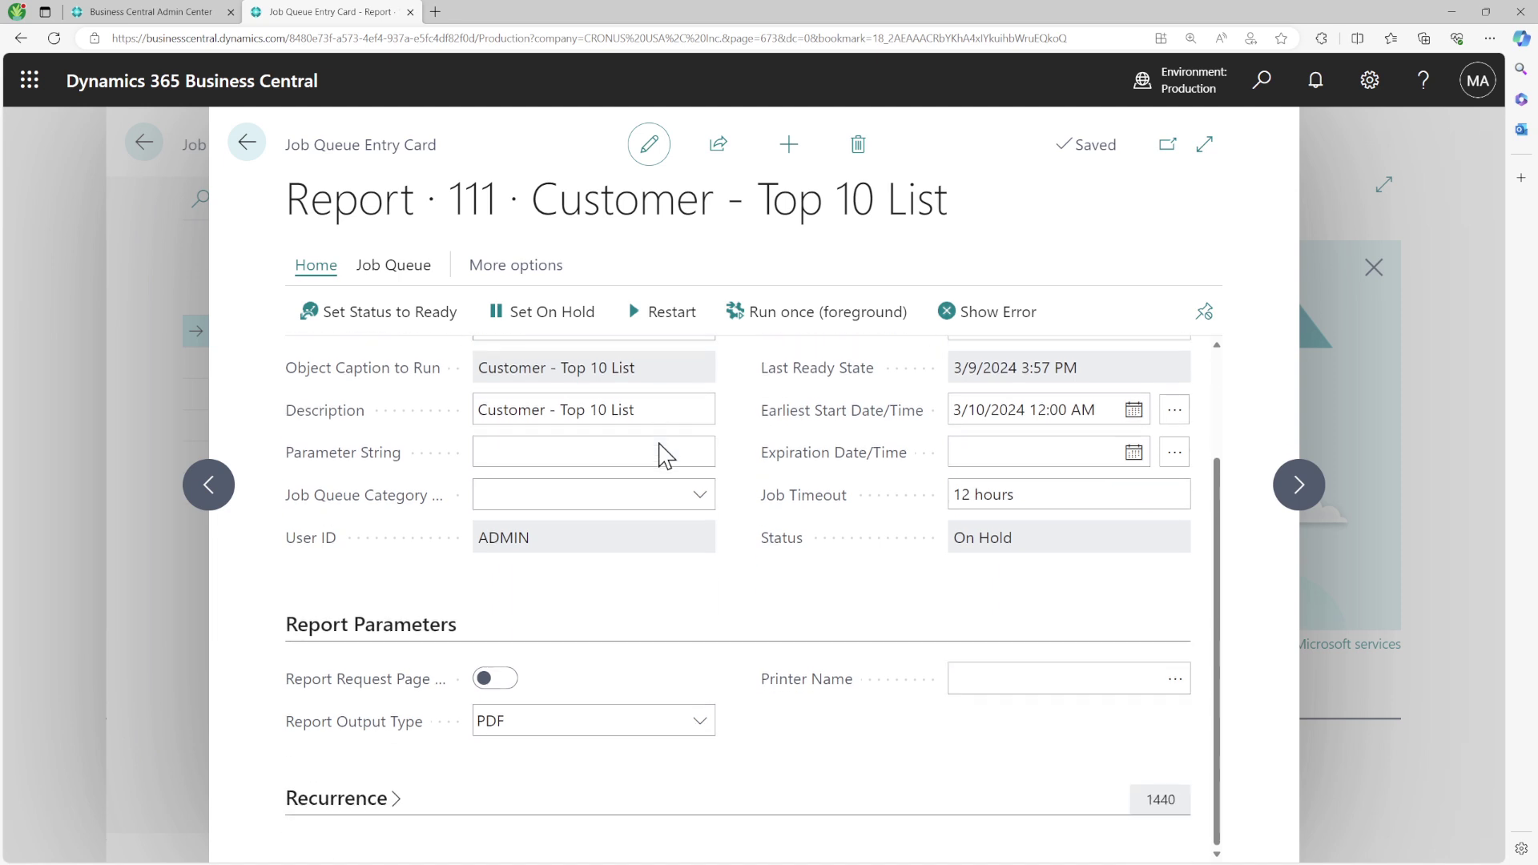
{"action": "scroll", "coordinate": [591, 507], "scroll_direction": "up", "scroll_amount": 2}
{"action": "scroll", "coordinate": [591, 508], "scroll_direction": "down", "scroll_amount": 2}
{"action": "mouse_move", "coordinate": [320, 690]}
{"action": "left_click", "coordinate": [492, 679]}
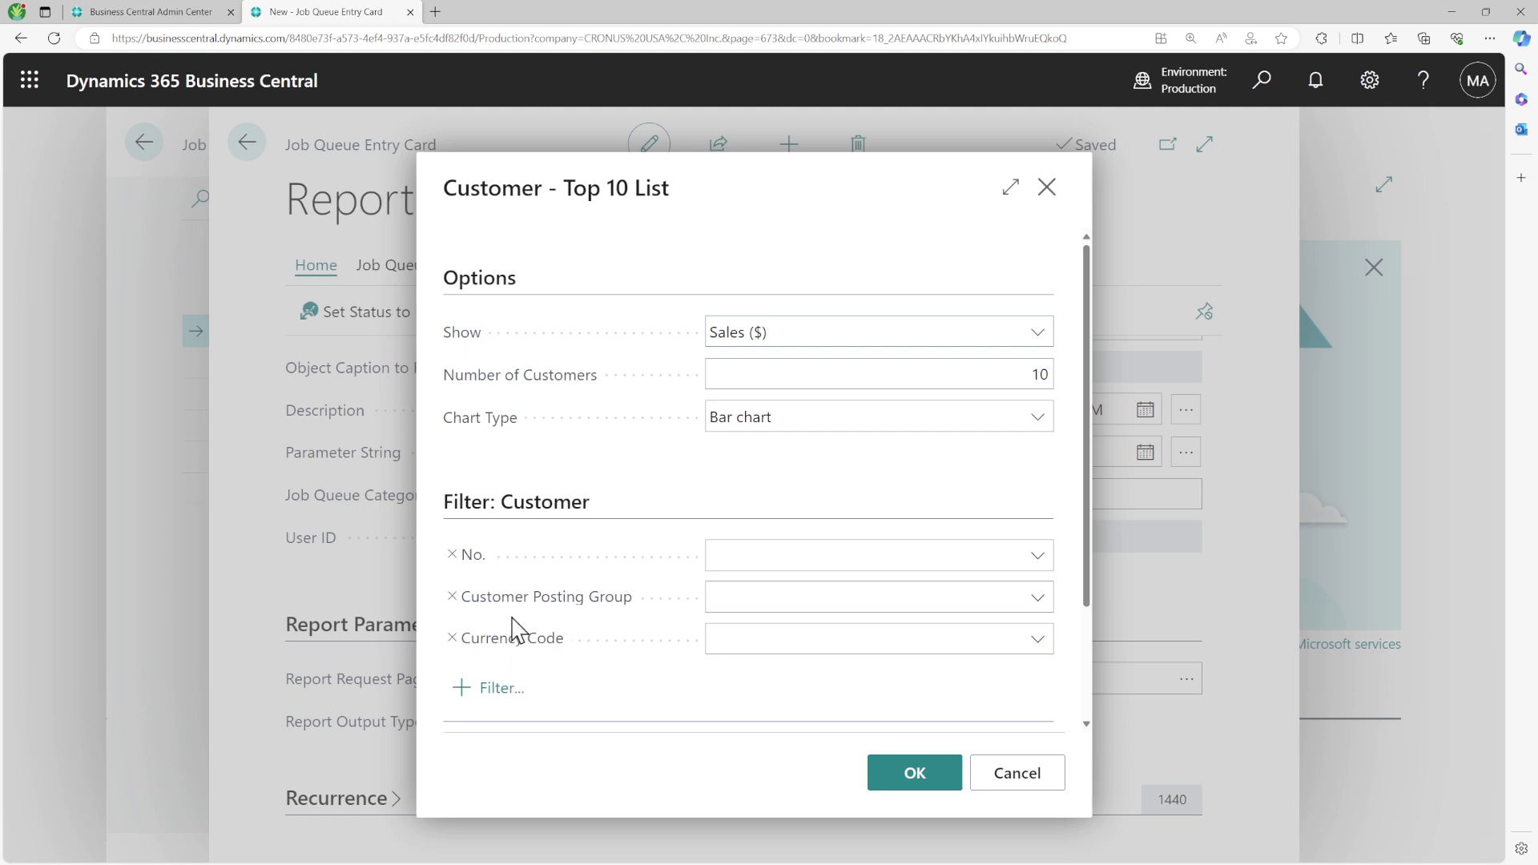
{"action": "left_click", "coordinate": [975, 330]}
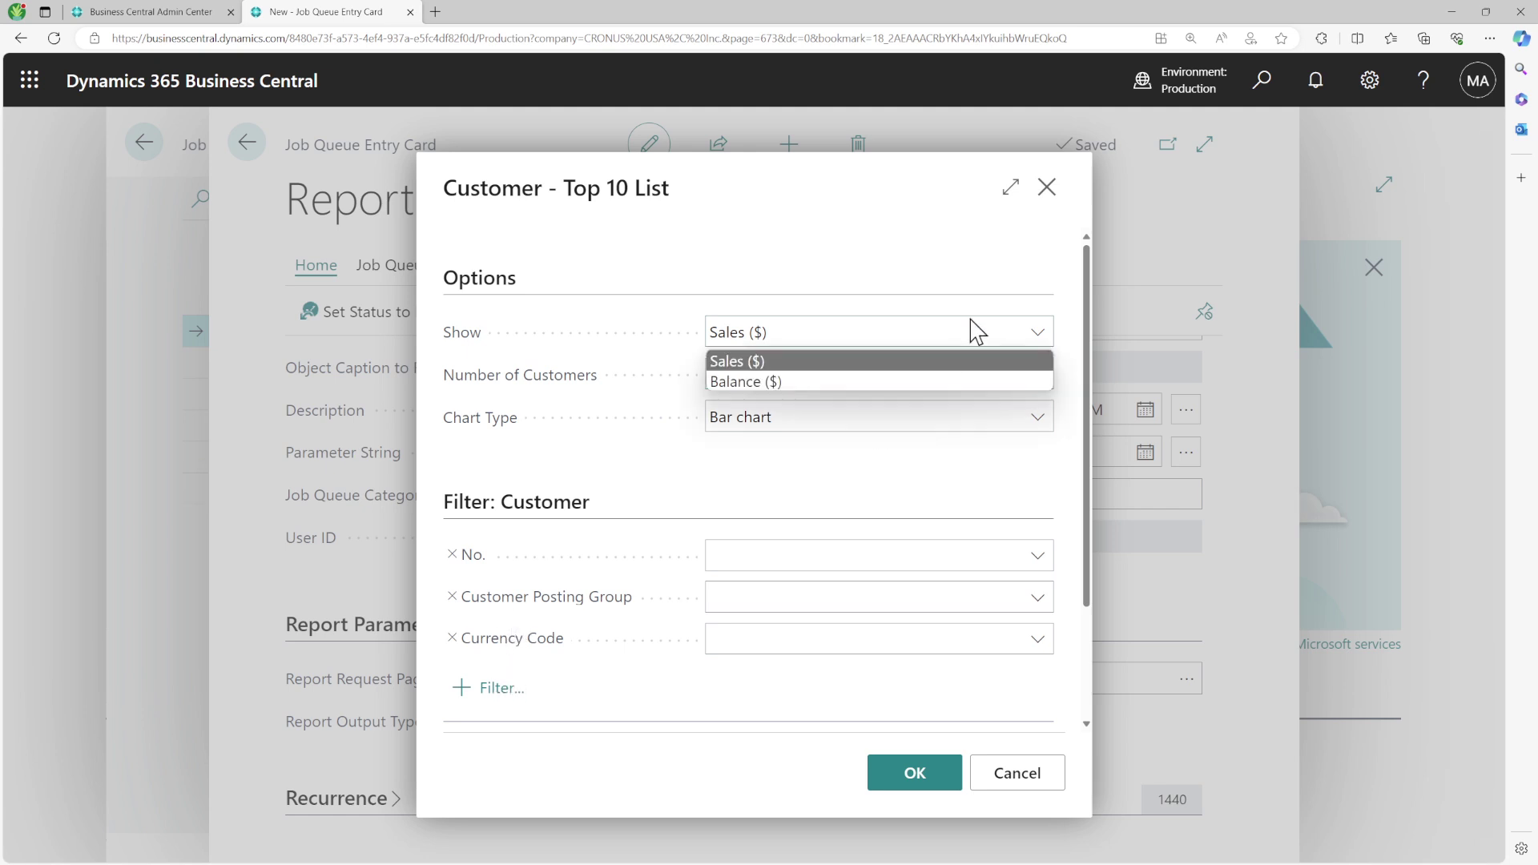
{"action": "left_click", "coordinate": [888, 381]}
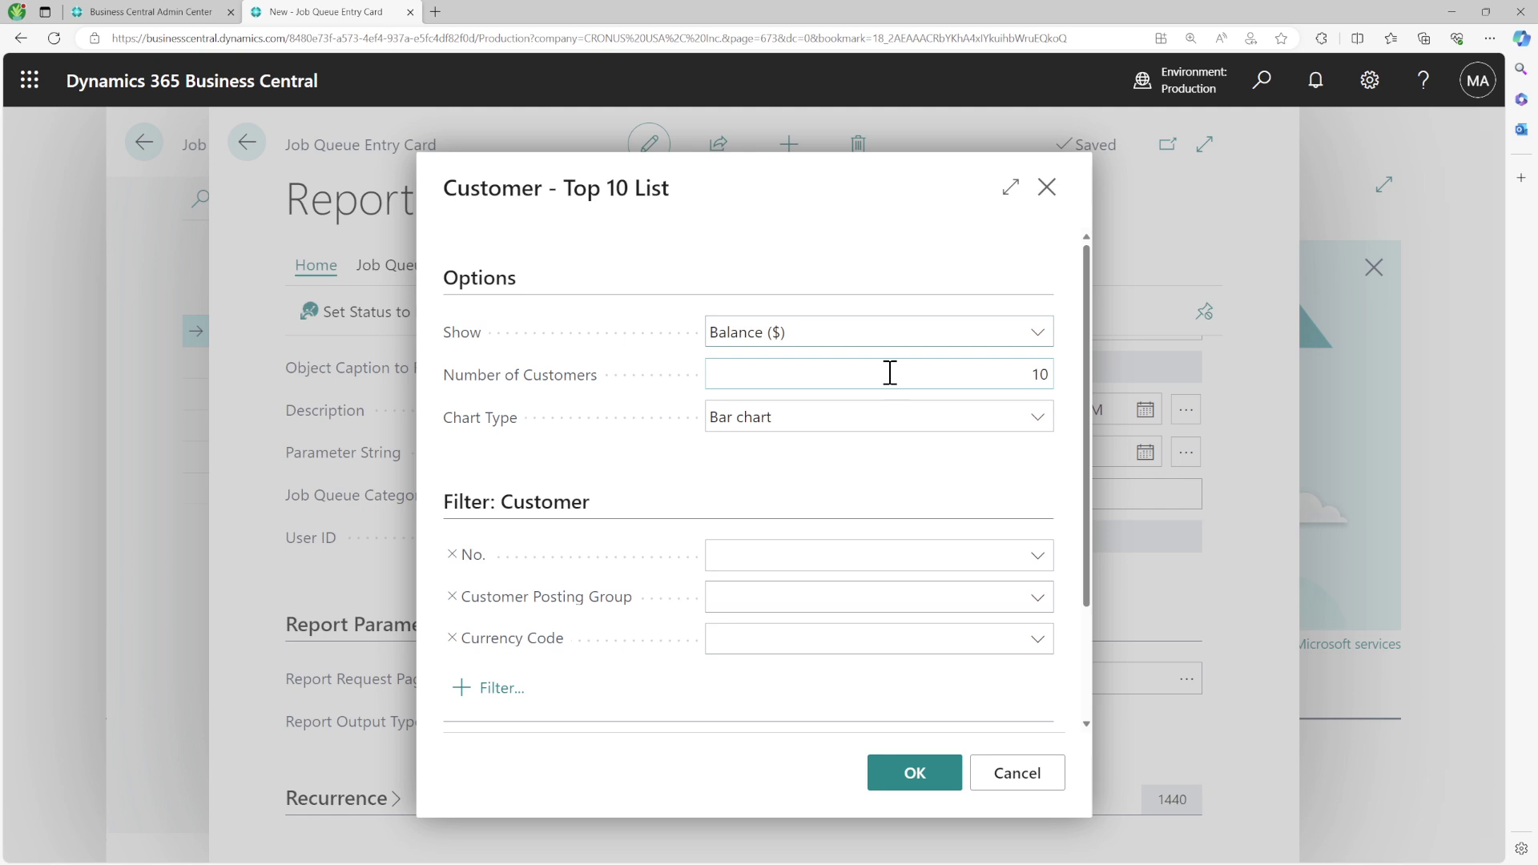
Set the Number of Customers to 5 and the Chart Type to Pie chart, and accept the report options
{"action": "left_click", "coordinate": [889, 373]}
{"action": "type", "text": "5"}
{"action": "key", "text": "Tab"}
{"action": "left_click", "coordinate": [1032, 418]}
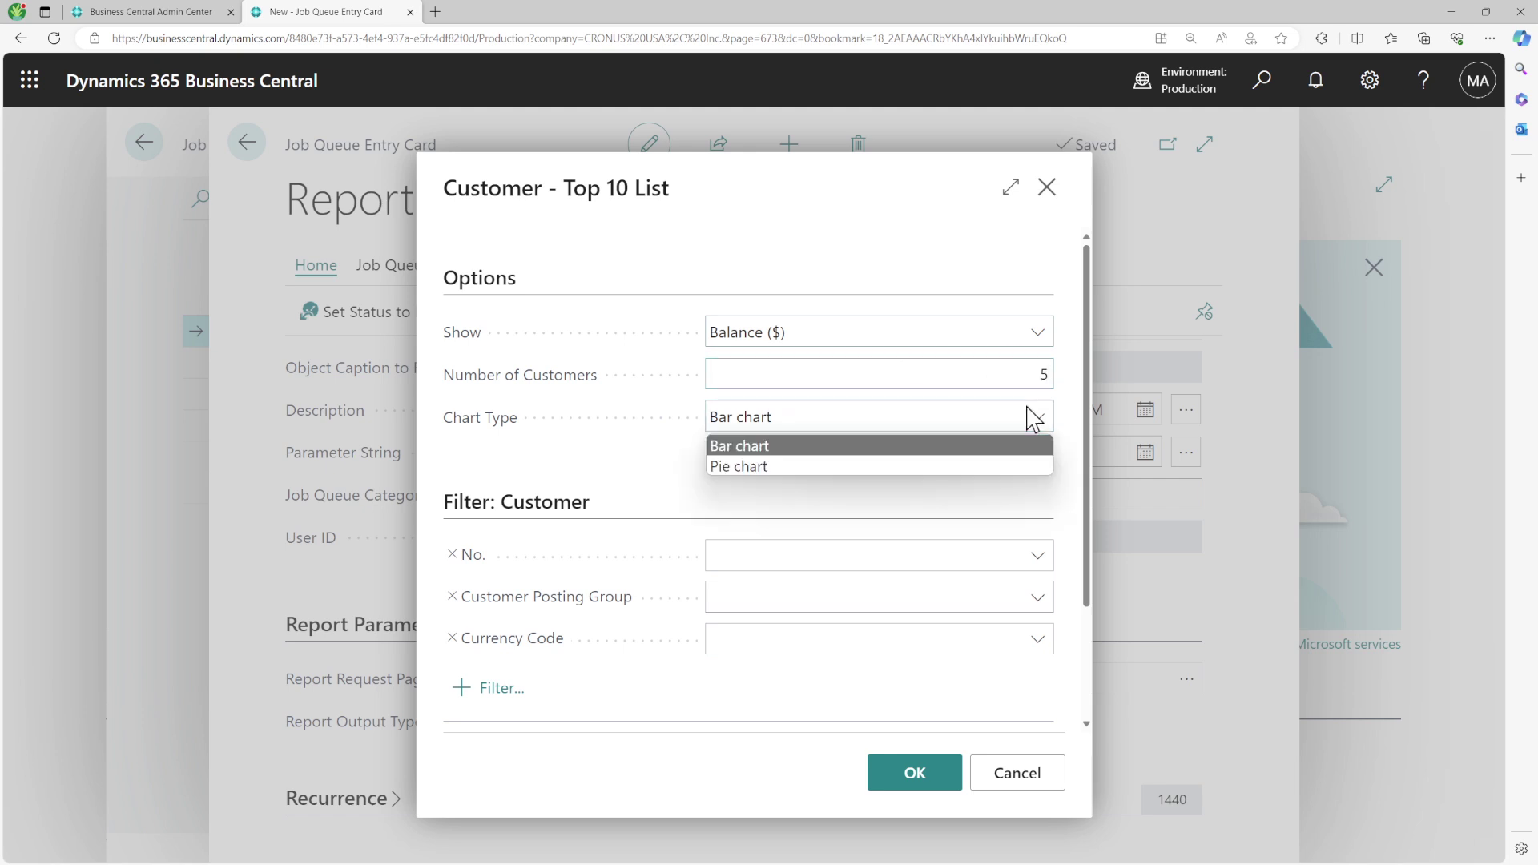
{"action": "left_click", "coordinate": [833, 466]}
{"action": "scroll", "coordinate": [830, 479], "scroll_direction": "down", "scroll_amount": 2}
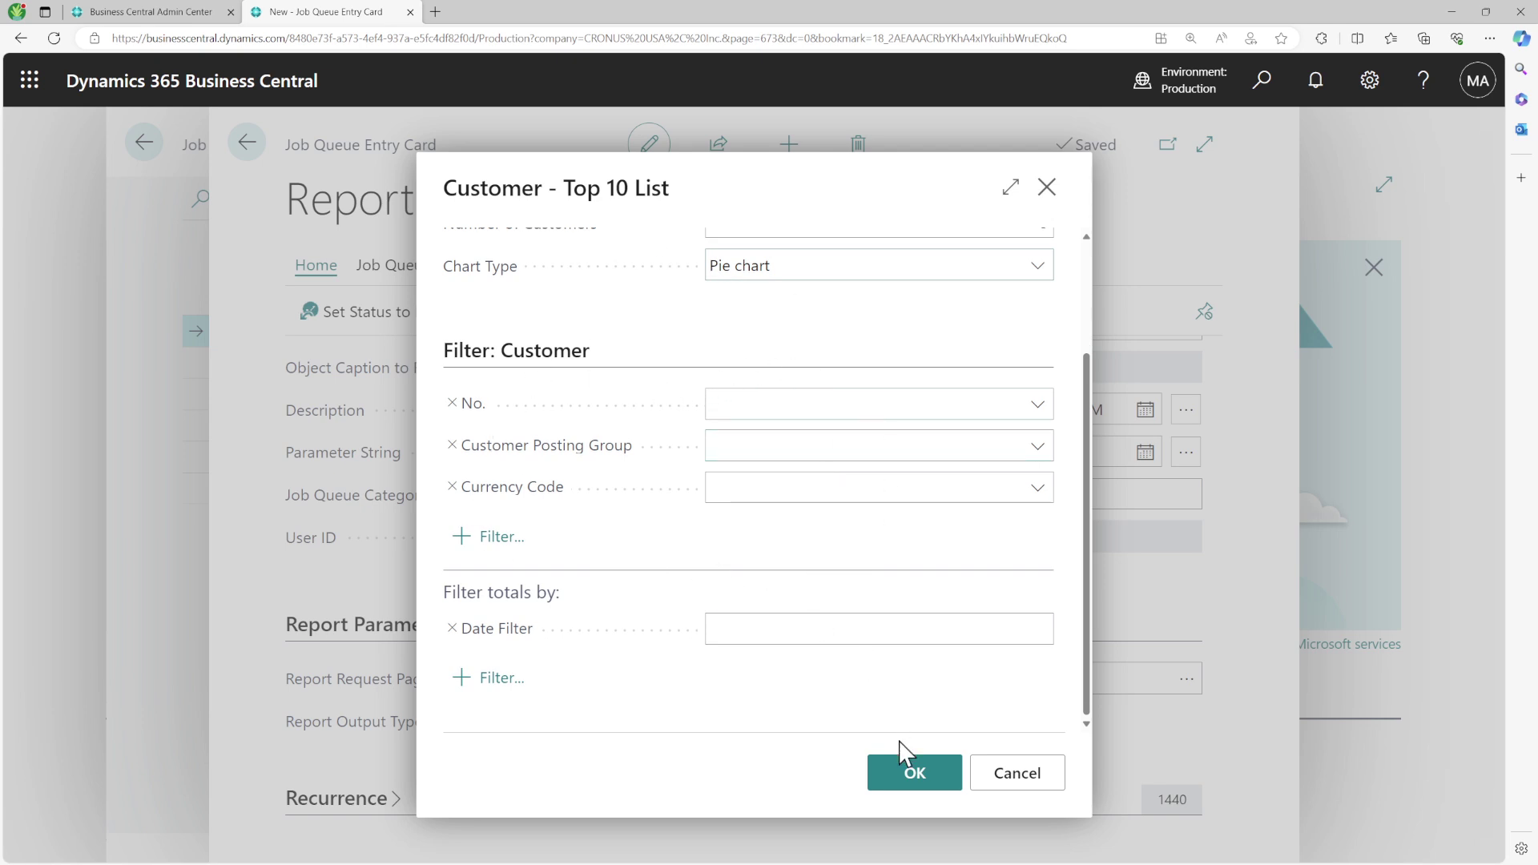
{"action": "left_click", "coordinate": [920, 773]}
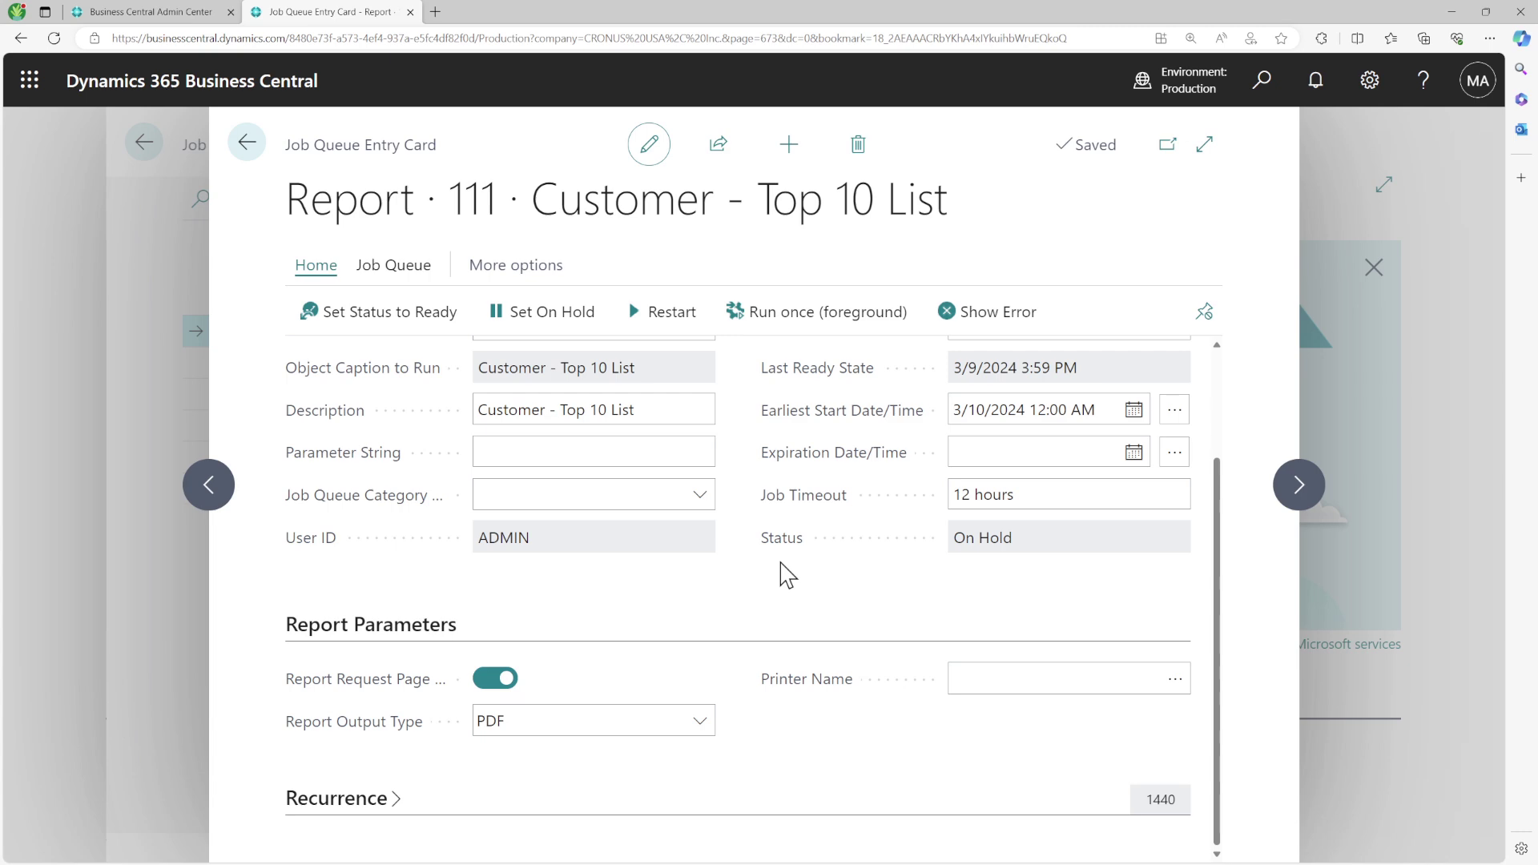
Return to the home page and view its Report Inbox
{"action": "left_click", "coordinate": [247, 144]}
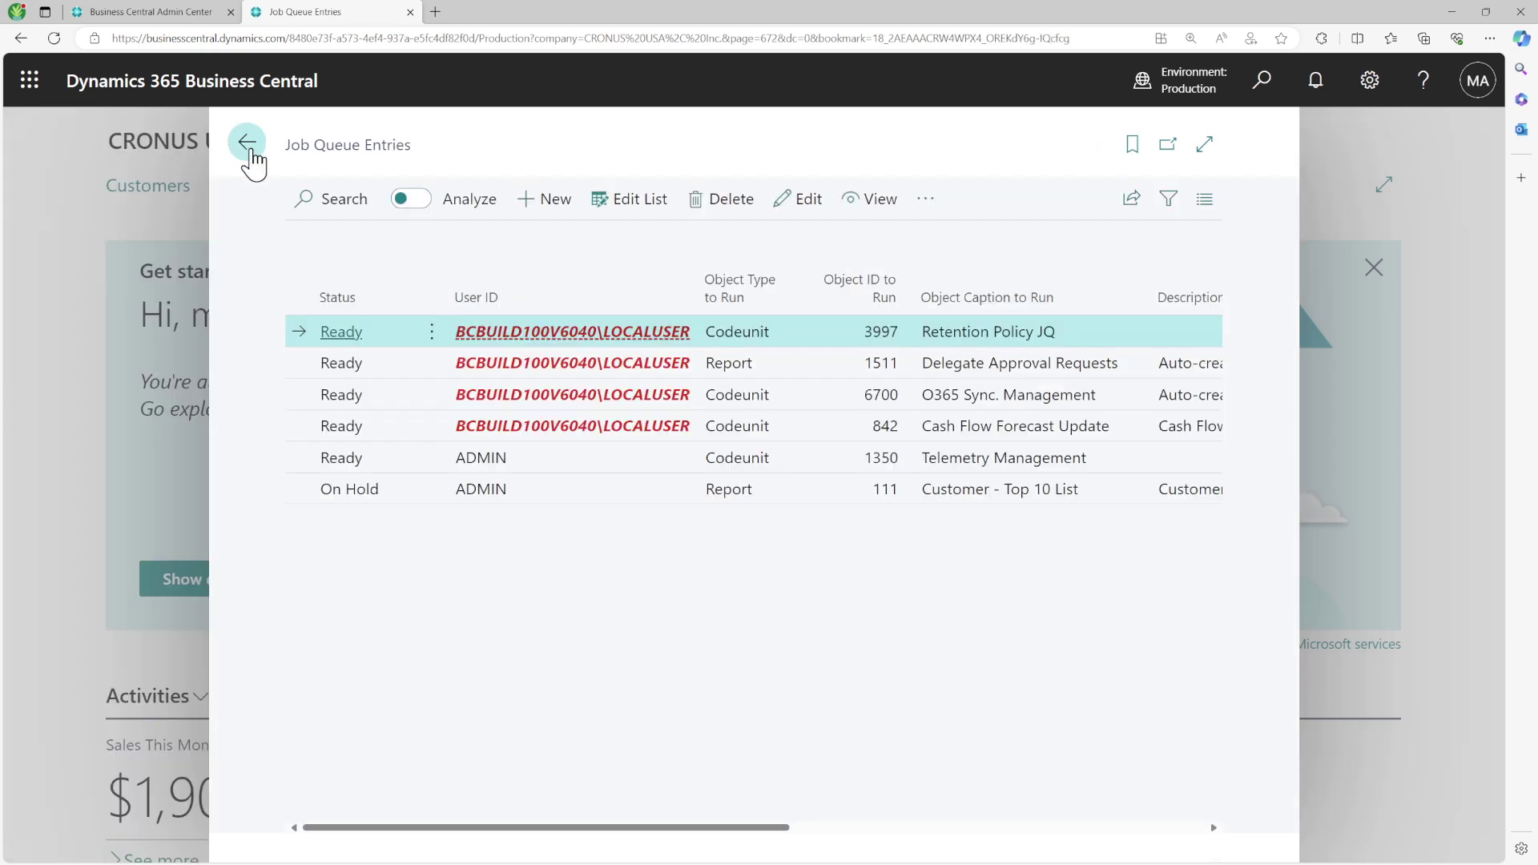
{"action": "left_click", "coordinate": [248, 143]}
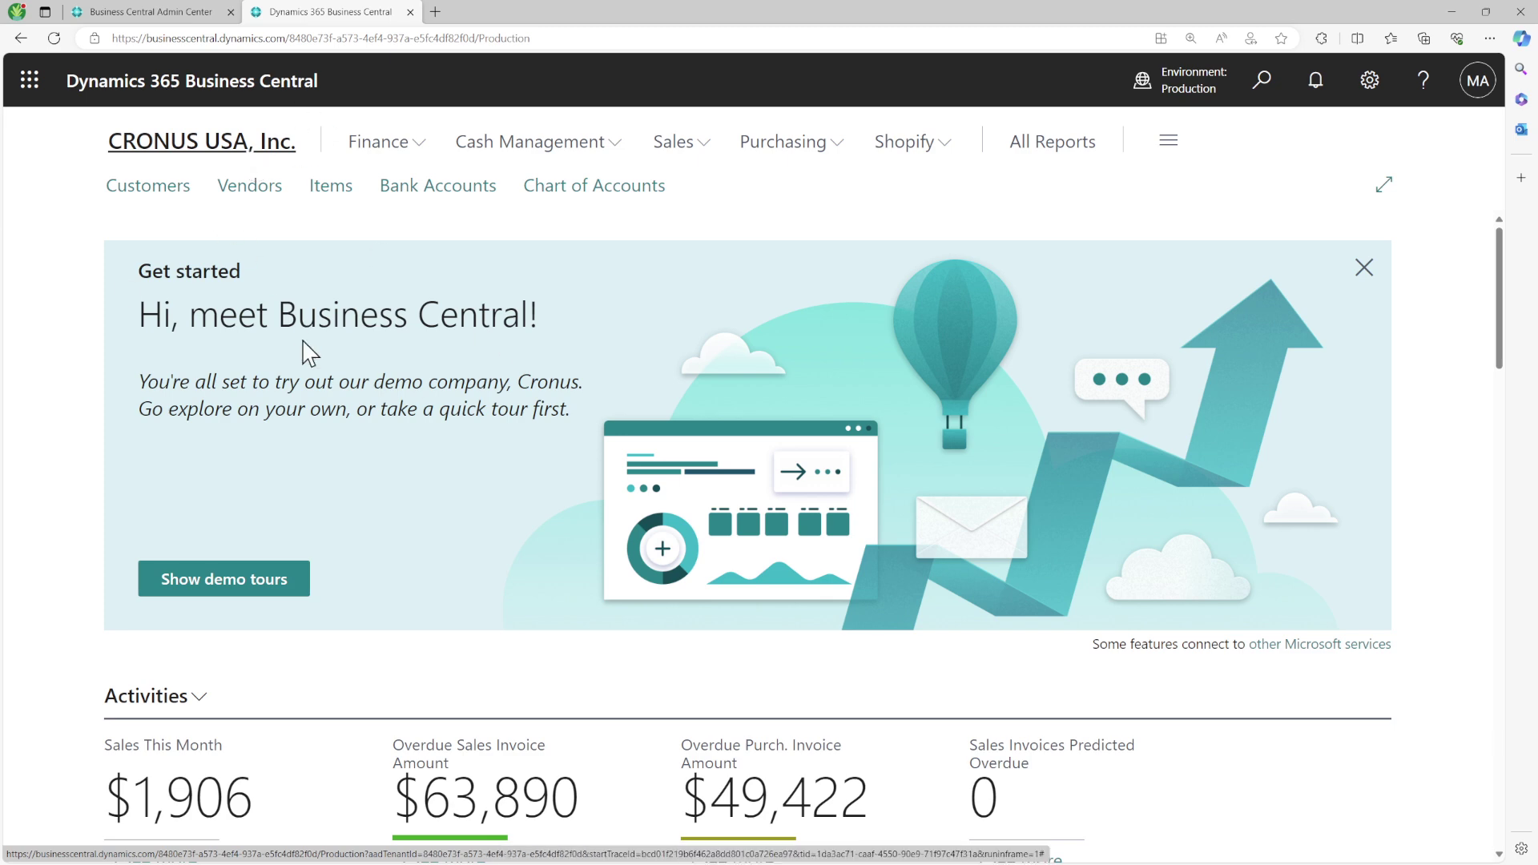
{"action": "scroll", "coordinate": [307, 352], "scroll_direction": "down", "scroll_amount": 3}
{"action": "scroll", "coordinate": [307, 352], "scroll_direction": "down", "scroll_amount": 15}
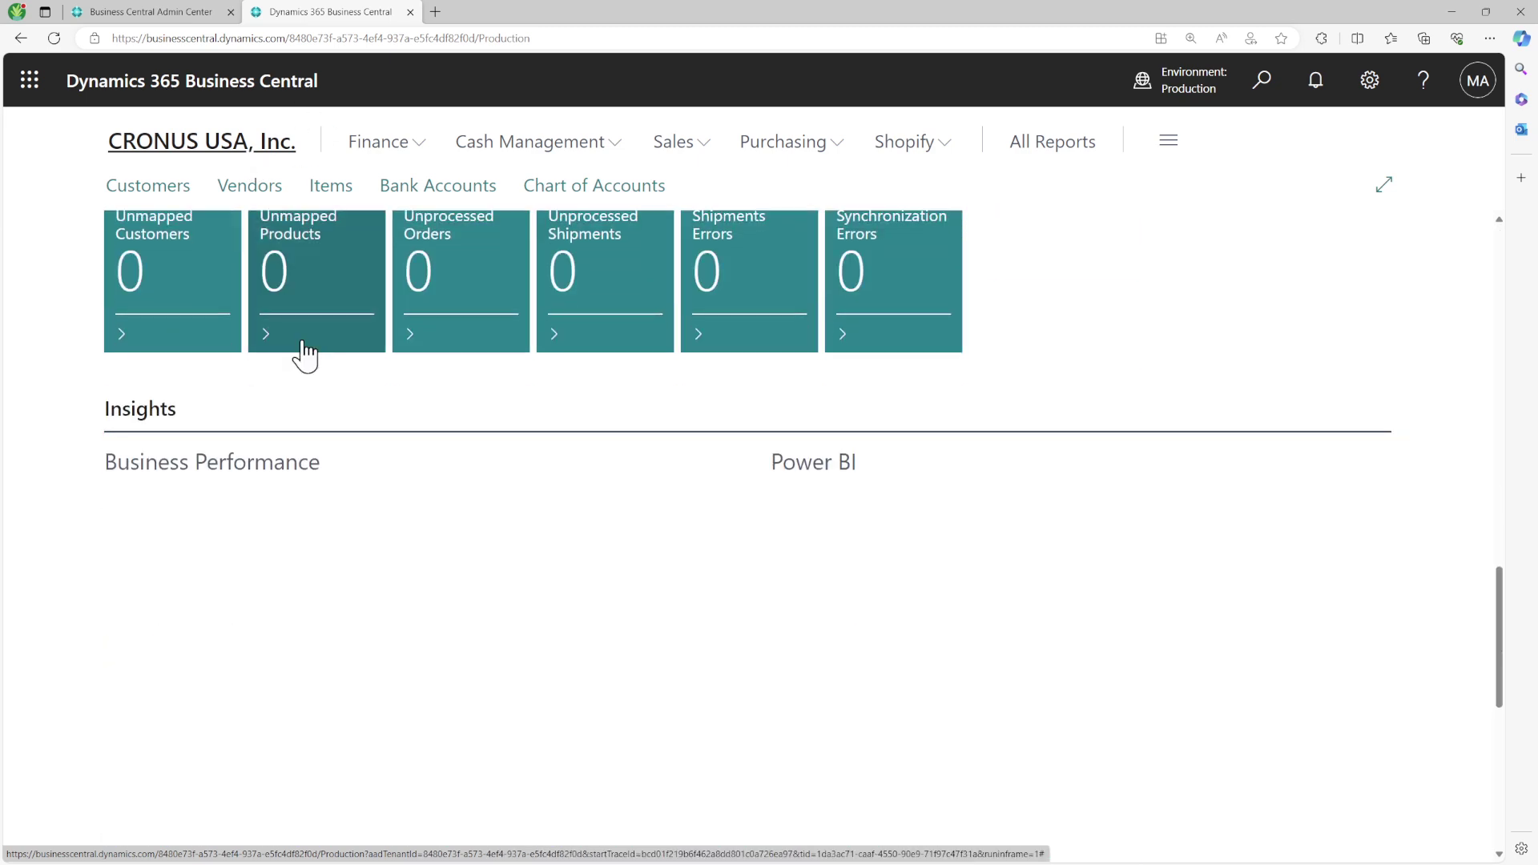
{"action": "scroll", "coordinate": [304, 352], "scroll_direction": "down", "scroll_amount": 5}
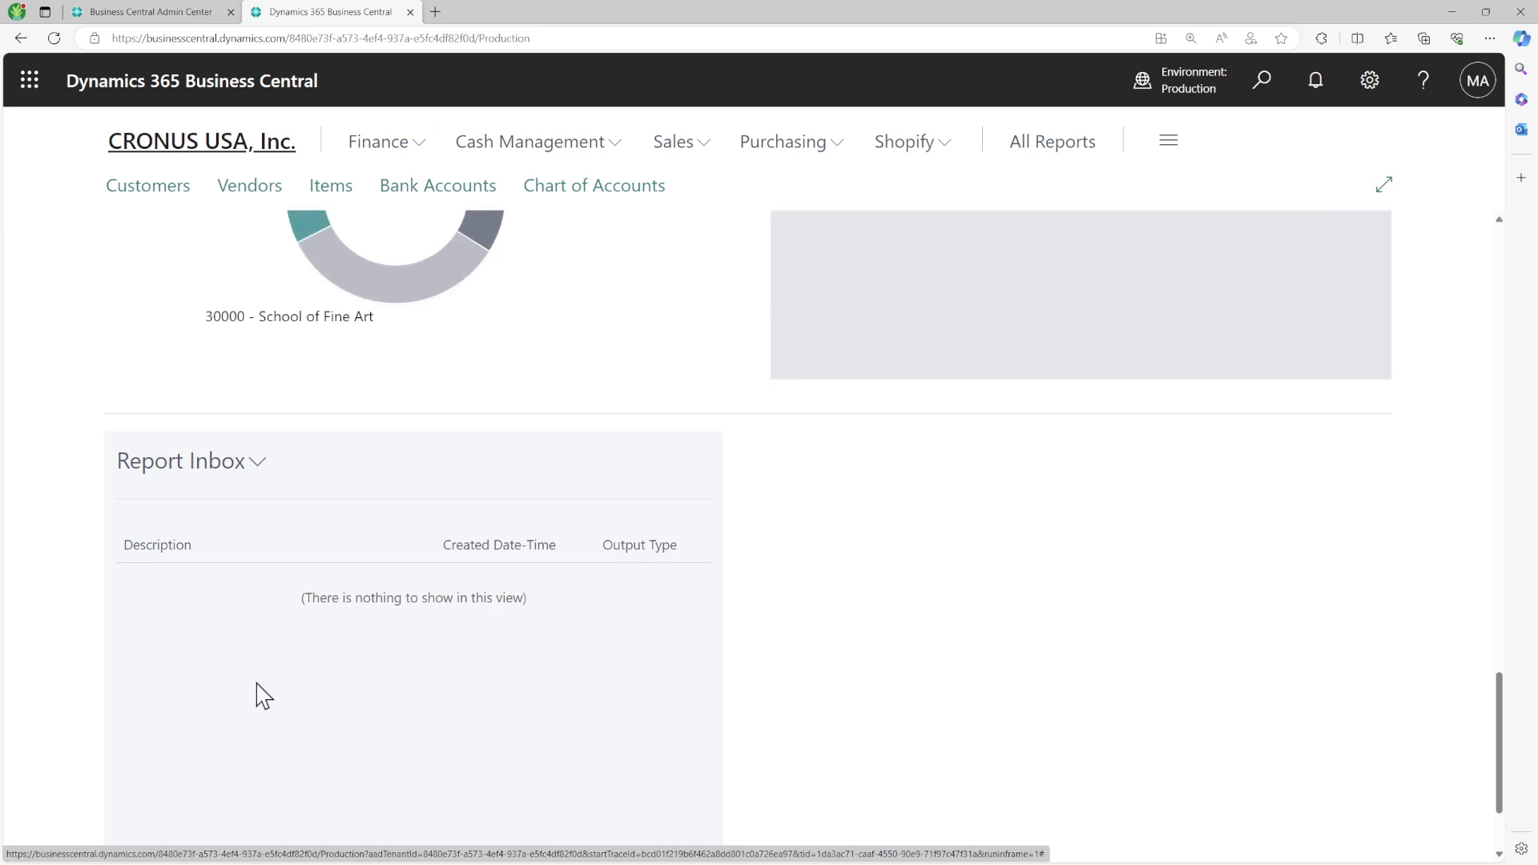
{"action": "scroll", "coordinate": [224, 681], "scroll_direction": "down", "scroll_amount": 2}
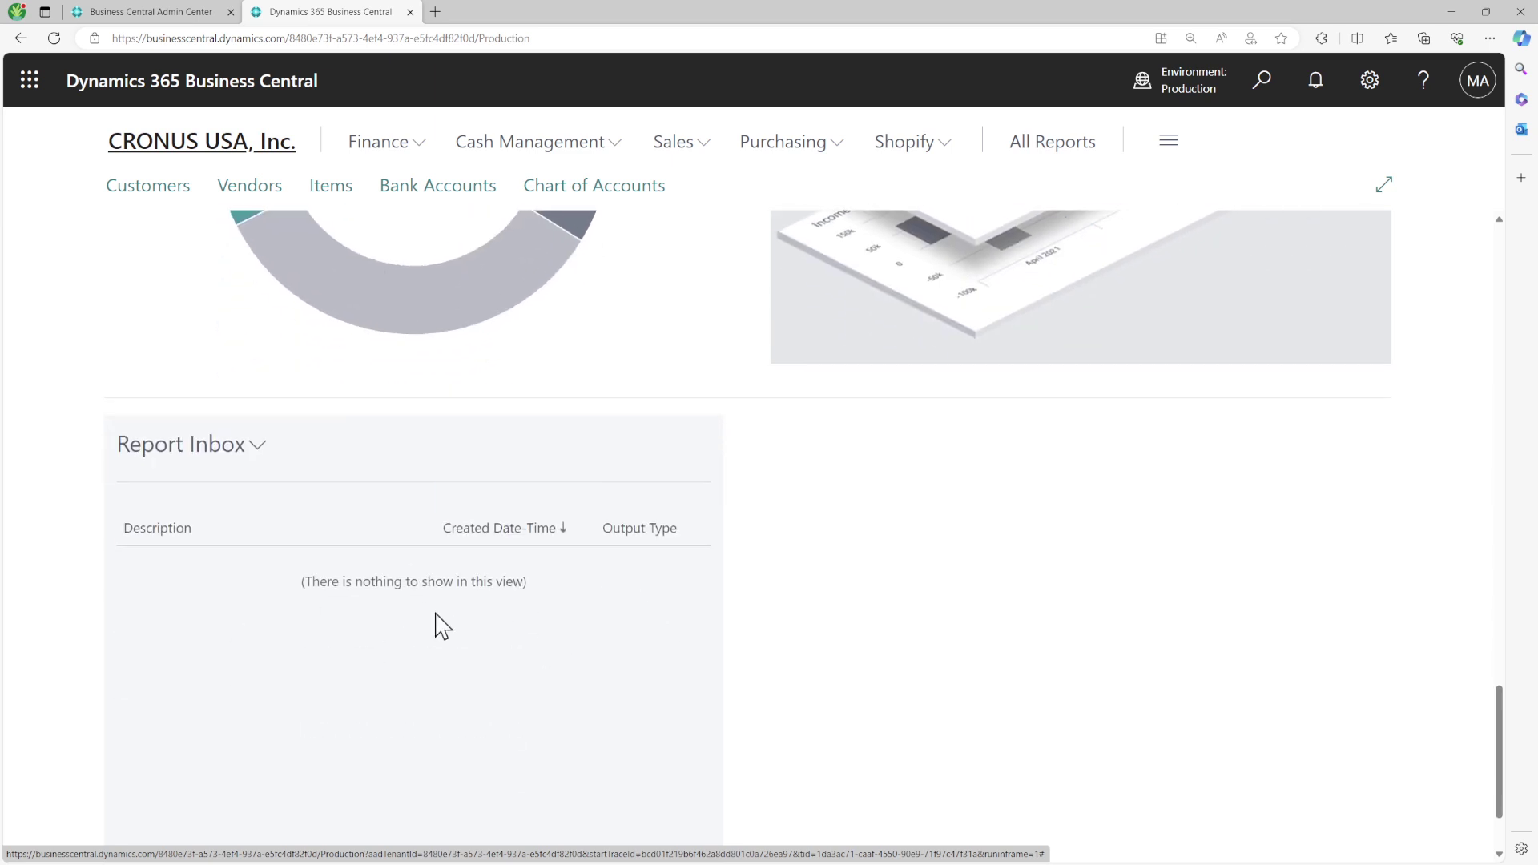
Find the Job Queue Entries list through search and open the Customer - Top 10 List entry
{"action": "left_click", "coordinate": [1247, 89]}
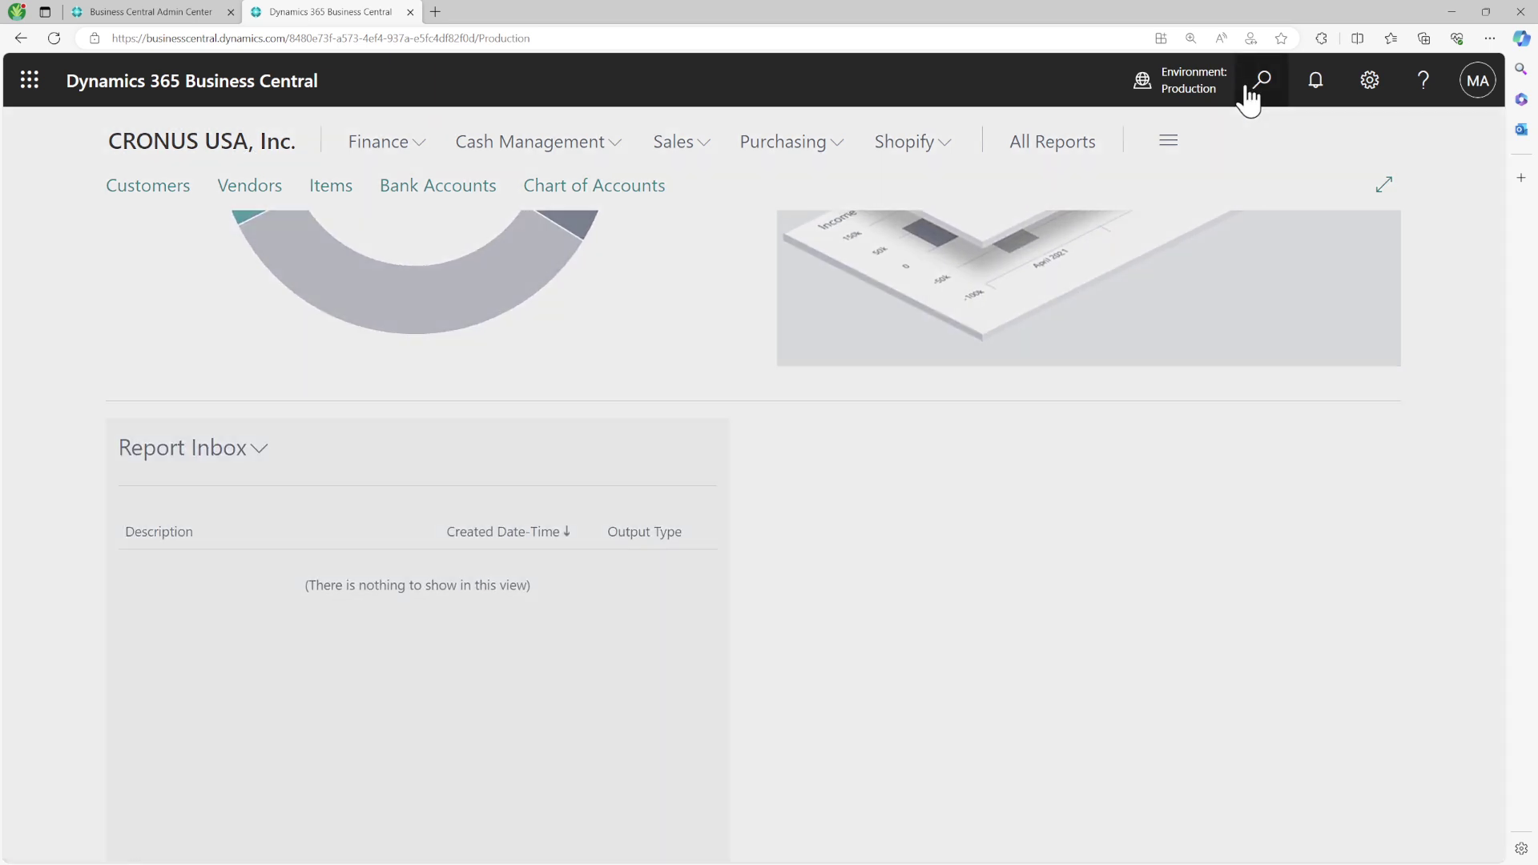
{"action": "type", "text": "job quue"}
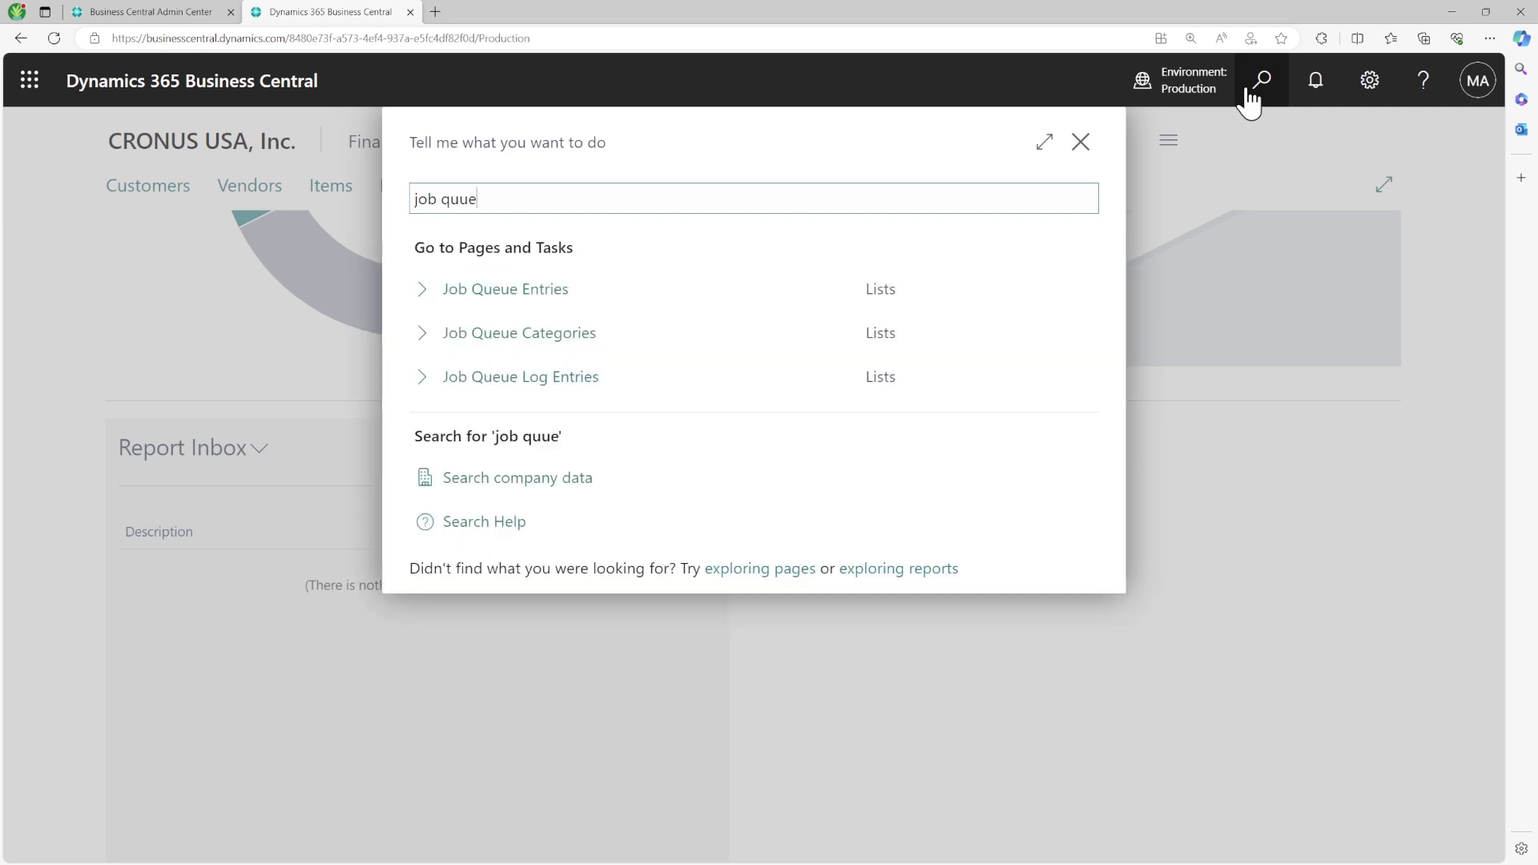
{"action": "left_click", "coordinate": [591, 289]}
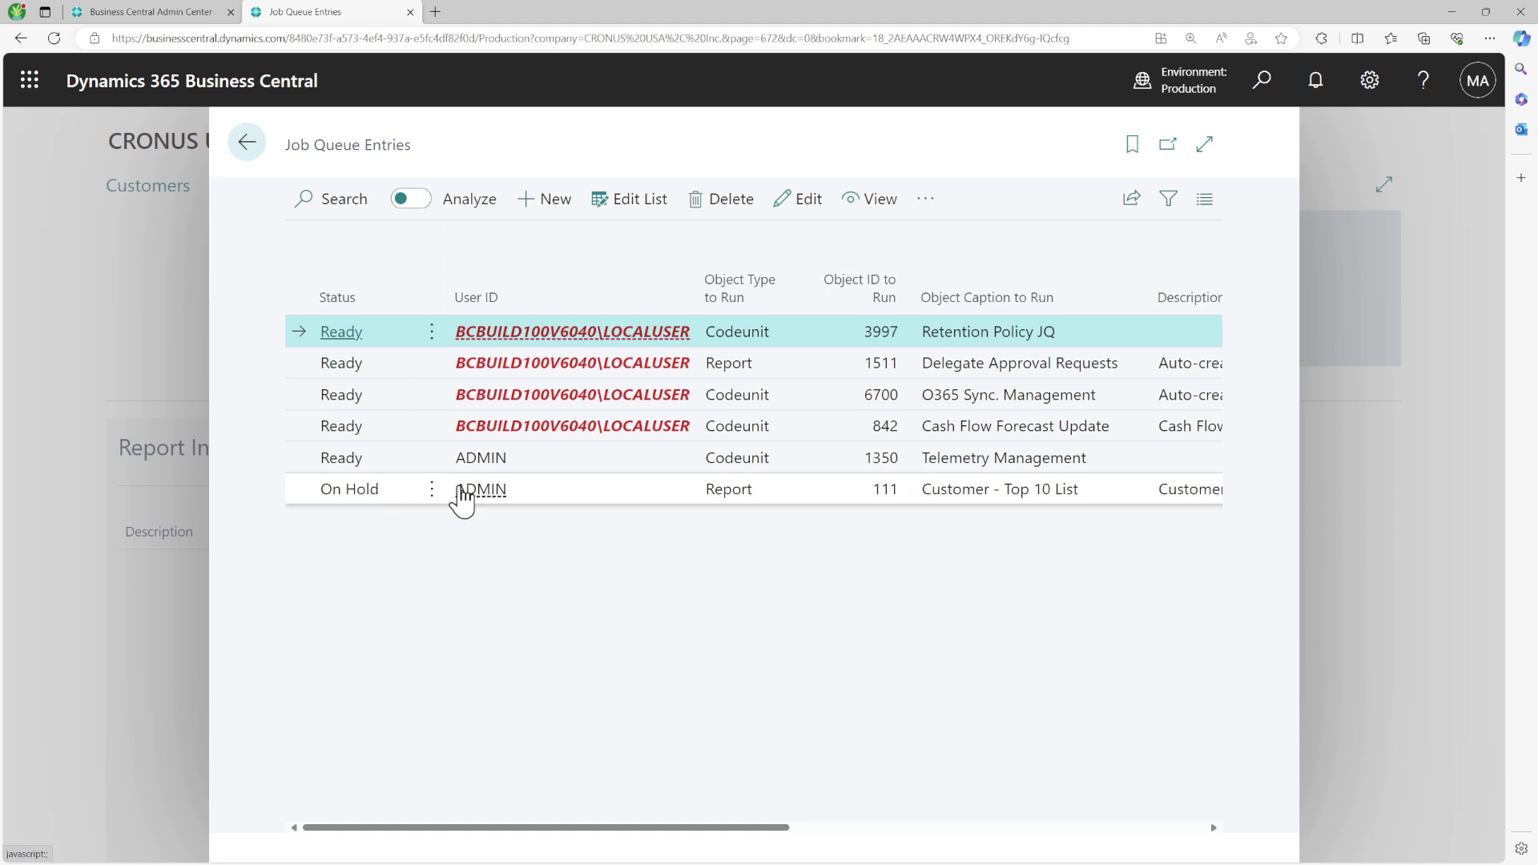
{"action": "left_click", "coordinate": [330, 492]}
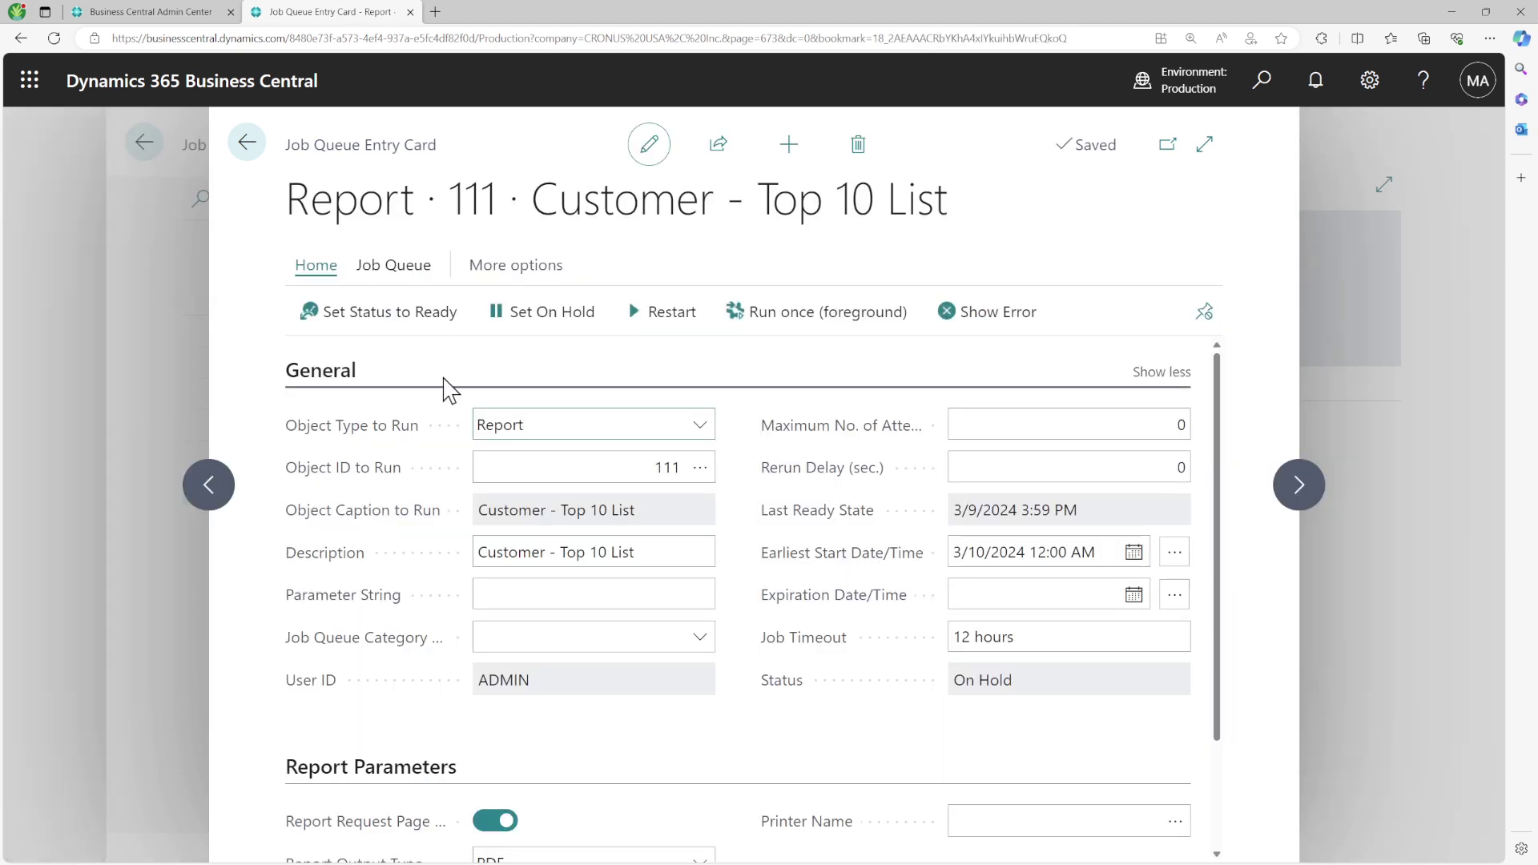
Check the entry's status and turn on Run on Mondays in the Recurrence settings
{"action": "double_click", "coordinate": [1015, 683]}
{"action": "scroll", "coordinate": [631, 644], "scroll_direction": "down", "scroll_amount": 2}
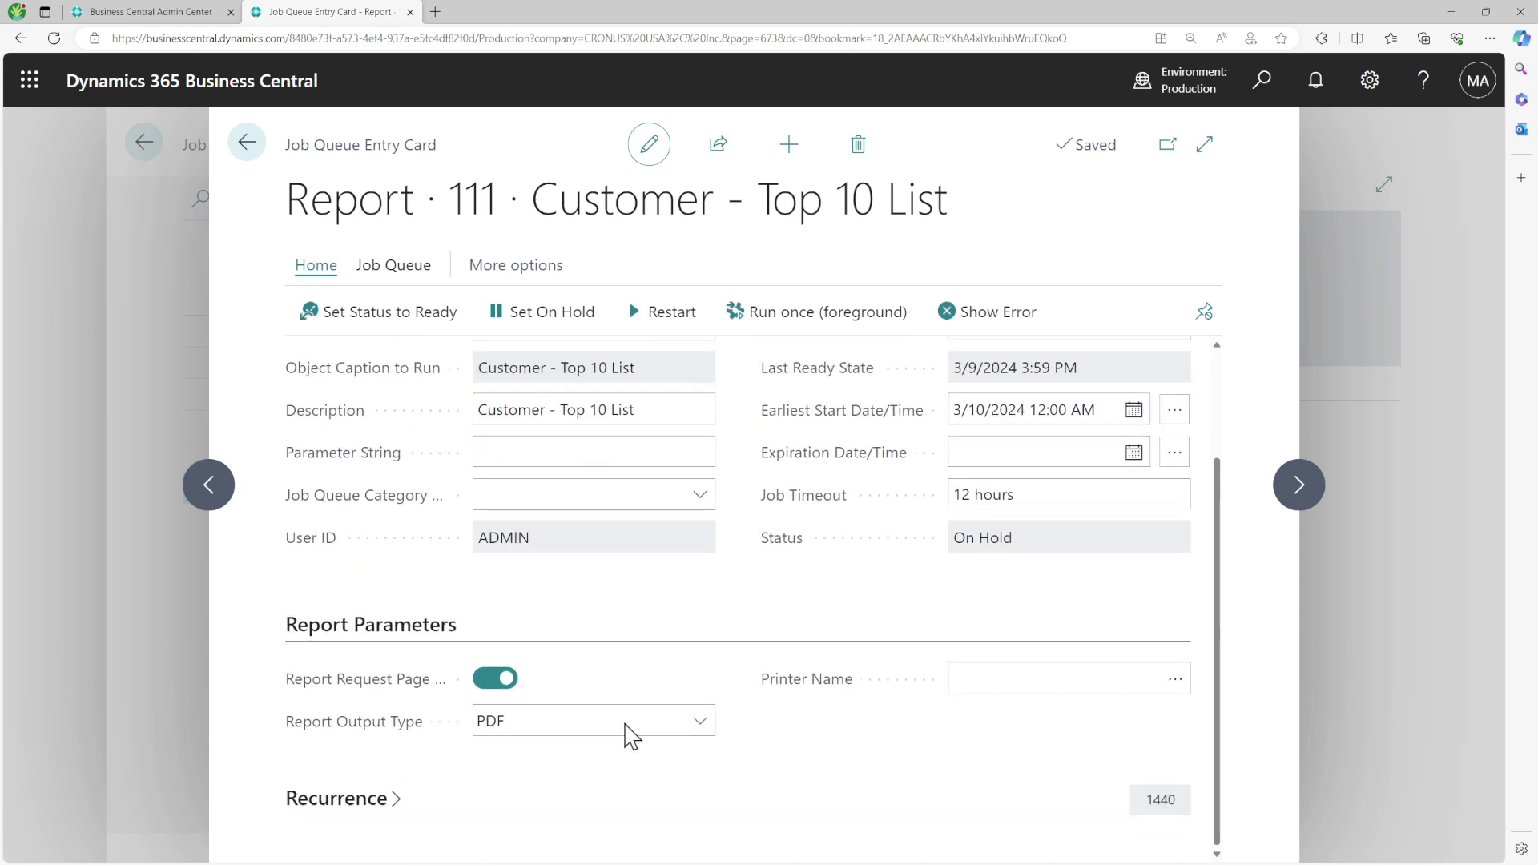
{"action": "scroll", "coordinate": [424, 764], "scroll_direction": "down", "scroll_amount": 4}
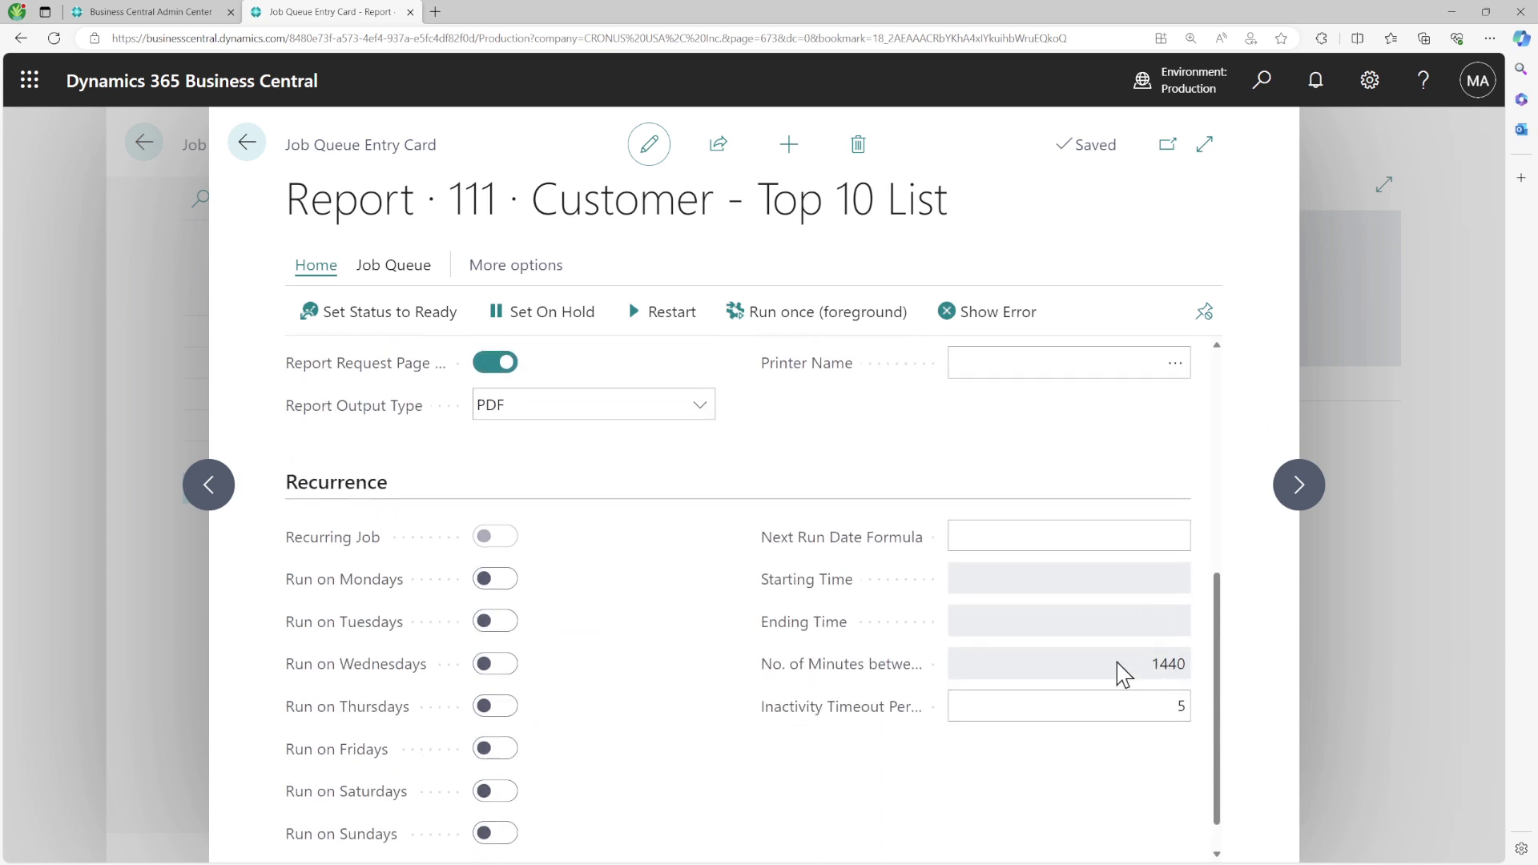
{"action": "left_click", "coordinate": [503, 581]}
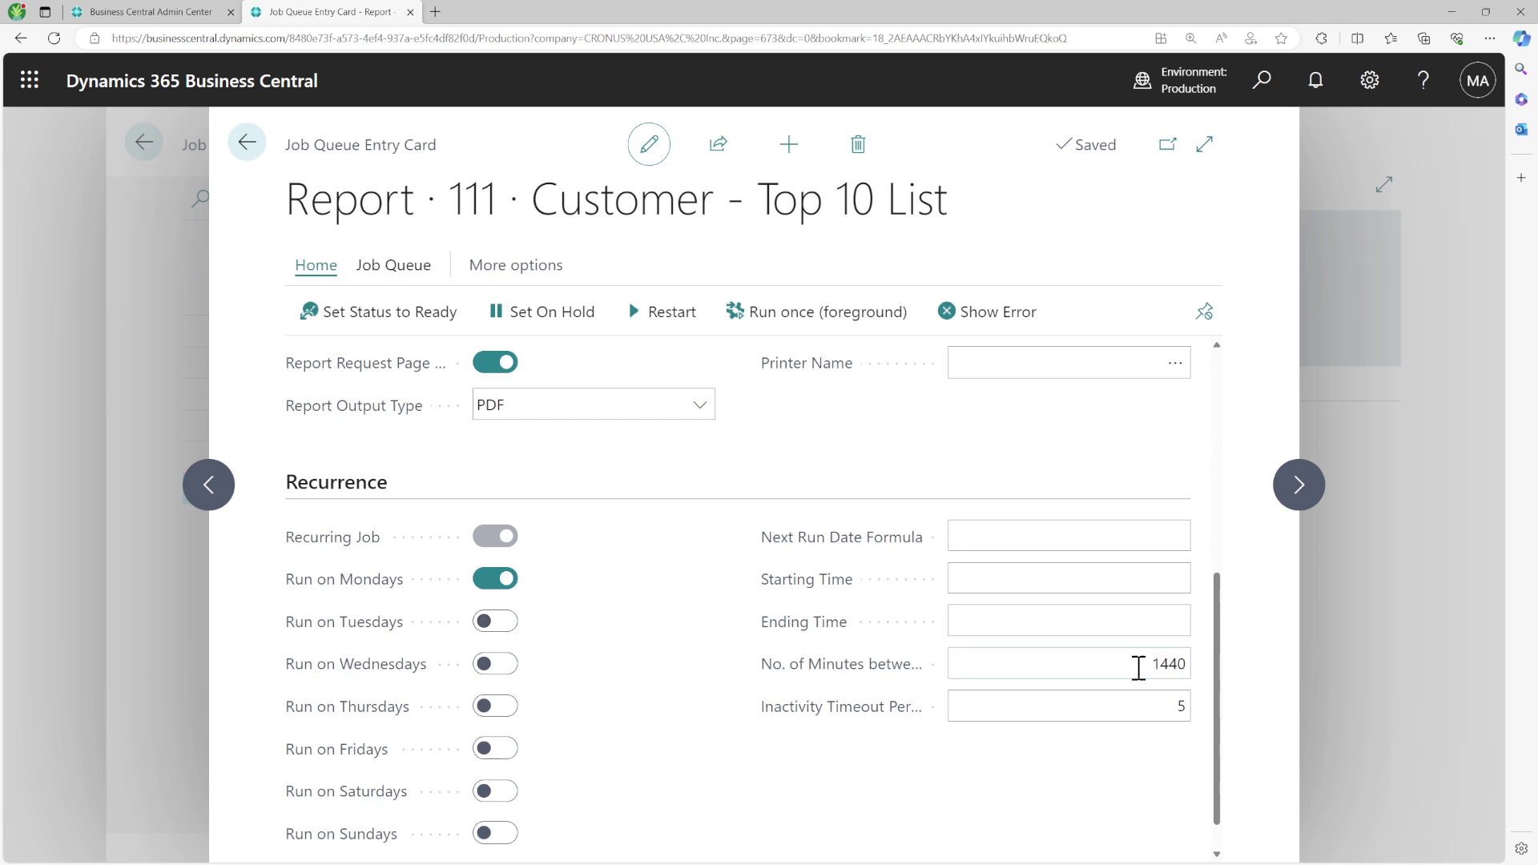
Try to clear the number of minutes between runs, and restore it by switching Run on Mondays off and on
{"action": "left_click", "coordinate": [1167, 665]}
{"action": "key", "text": "BackSpace"}
{"action": "left_click", "coordinate": [497, 580]}
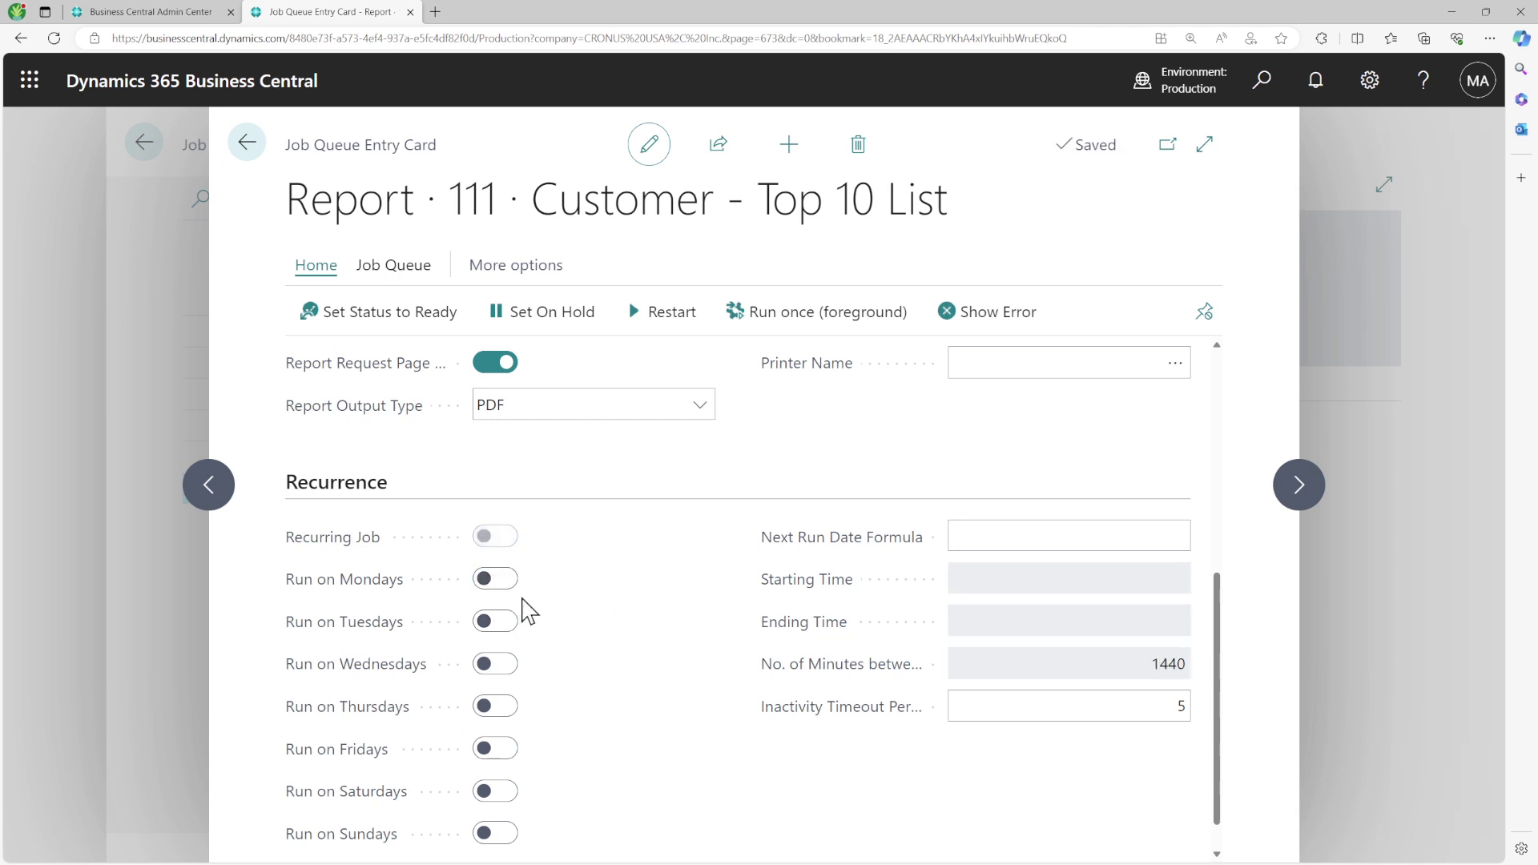
{"action": "left_click", "coordinate": [496, 580]}
{"action": "left_click", "coordinate": [1165, 664]}
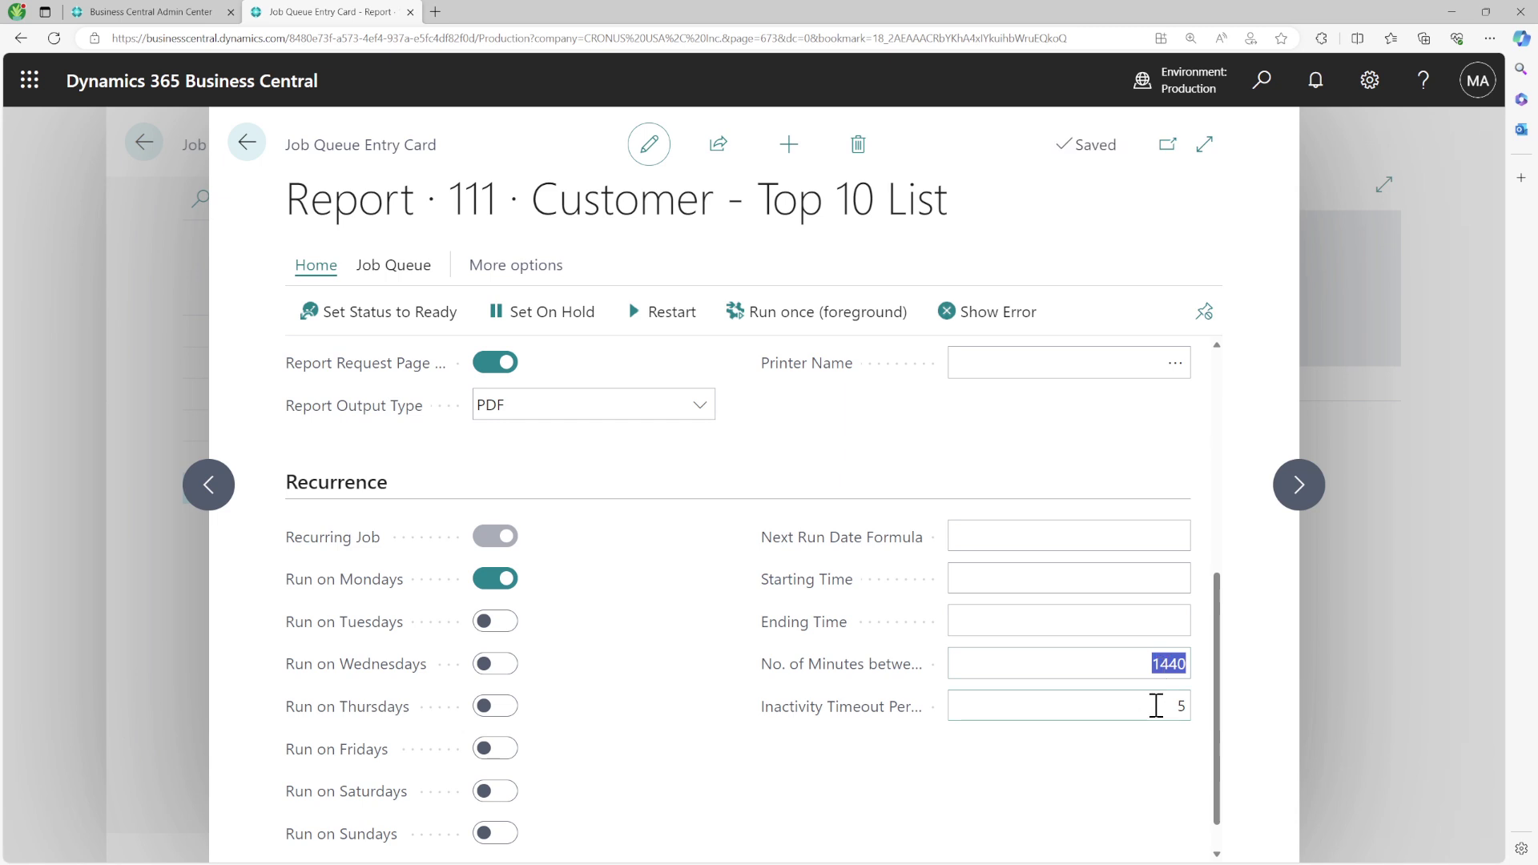
{"action": "left_click", "coordinate": [1156, 705]}
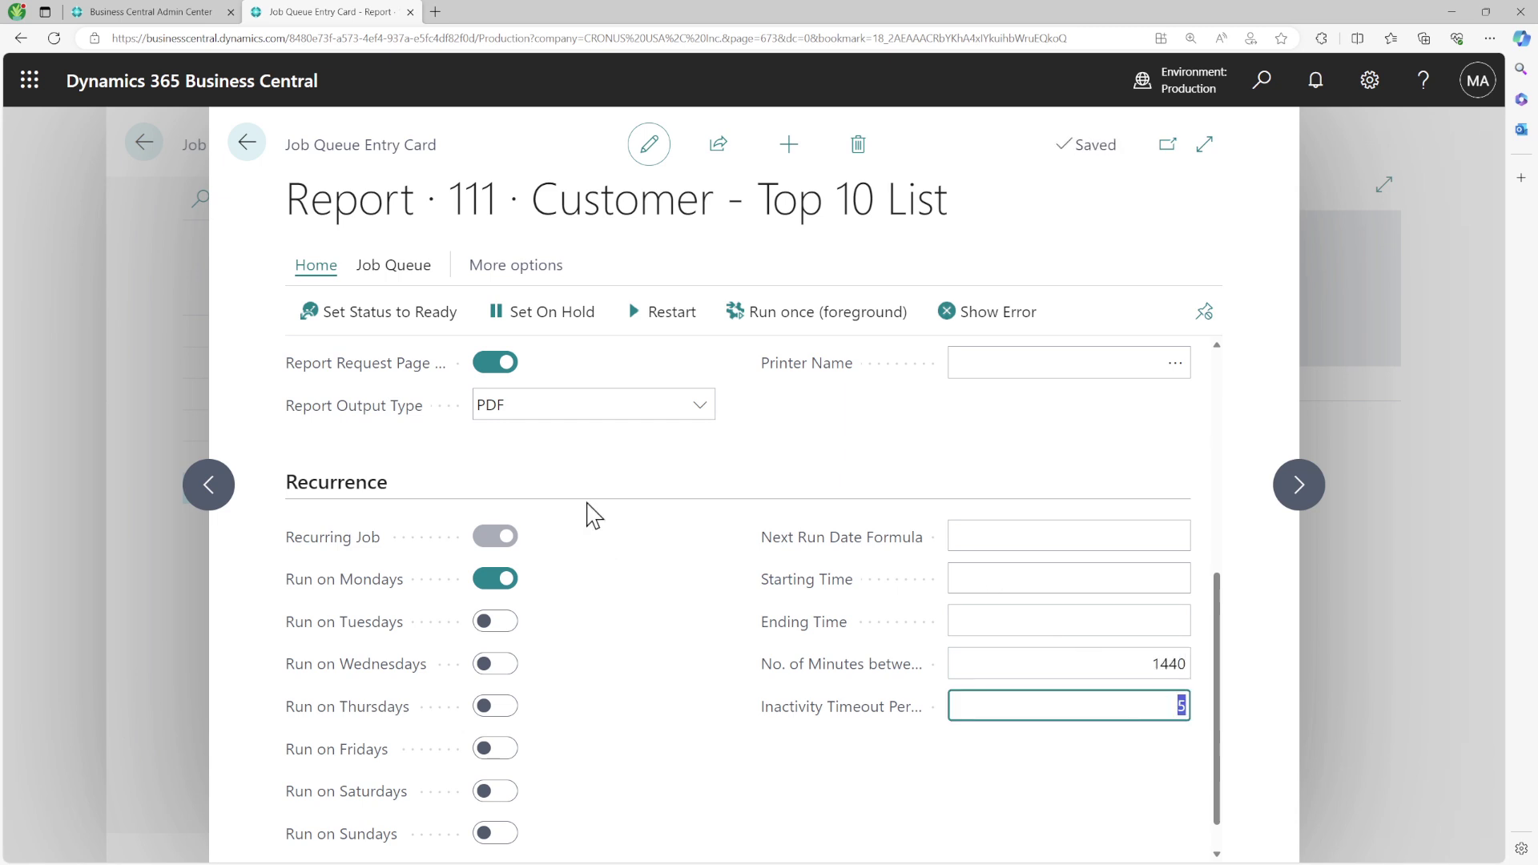
Review the Earliest Start Date/Time, check the entry for an error message, view the Job Queue actions, and return to the list
{"action": "scroll", "coordinate": [592, 515], "scroll_direction": "up", "scroll_amount": 5}
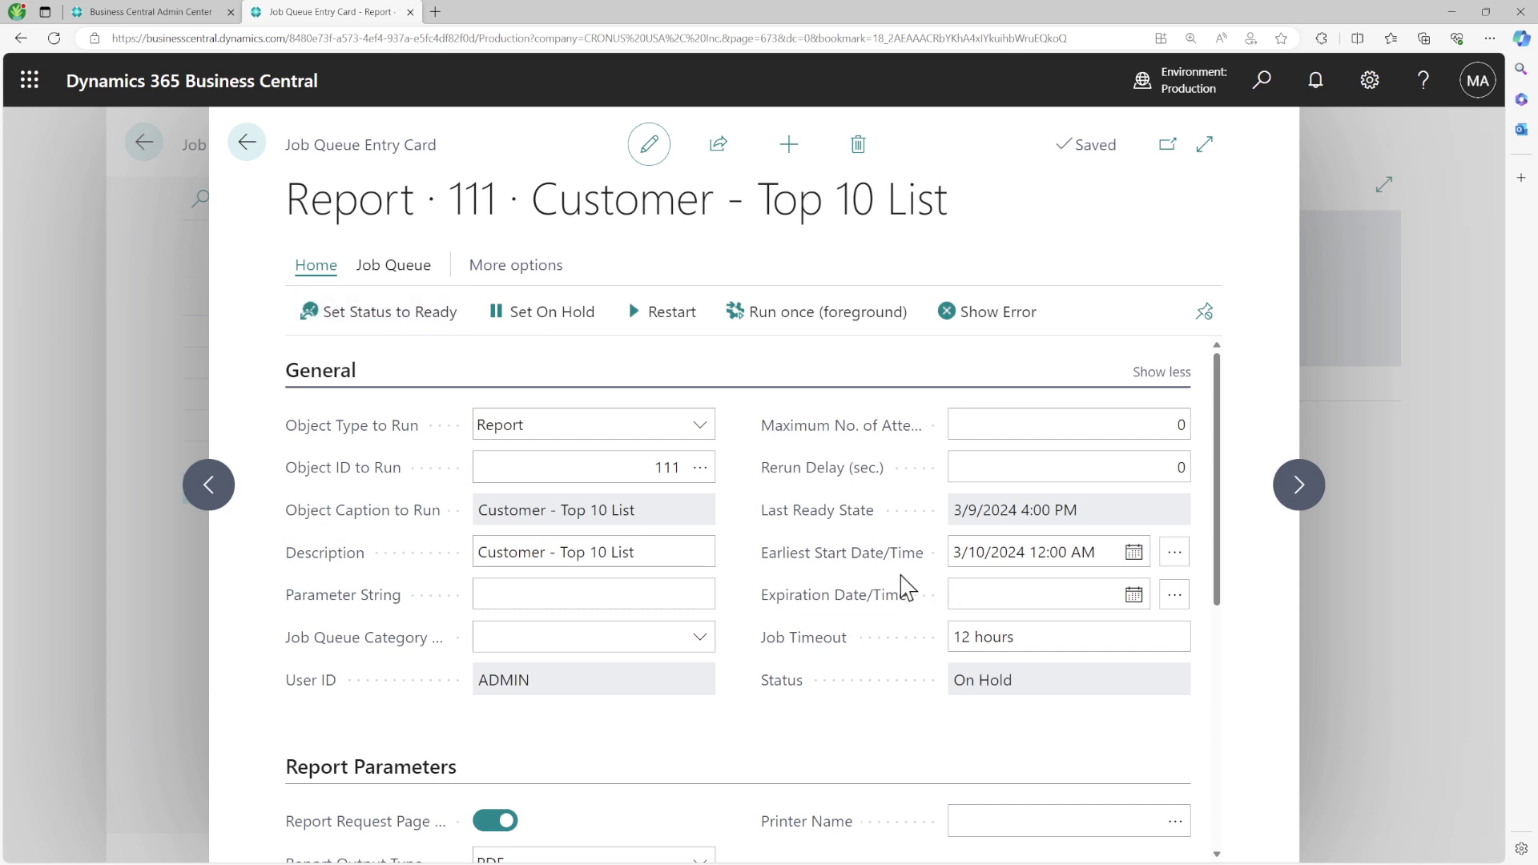
{"action": "mouse_move", "coordinate": [932, 558]}
{"action": "left_click", "coordinate": [420, 270]}
{"action": "left_click", "coordinate": [318, 273]}
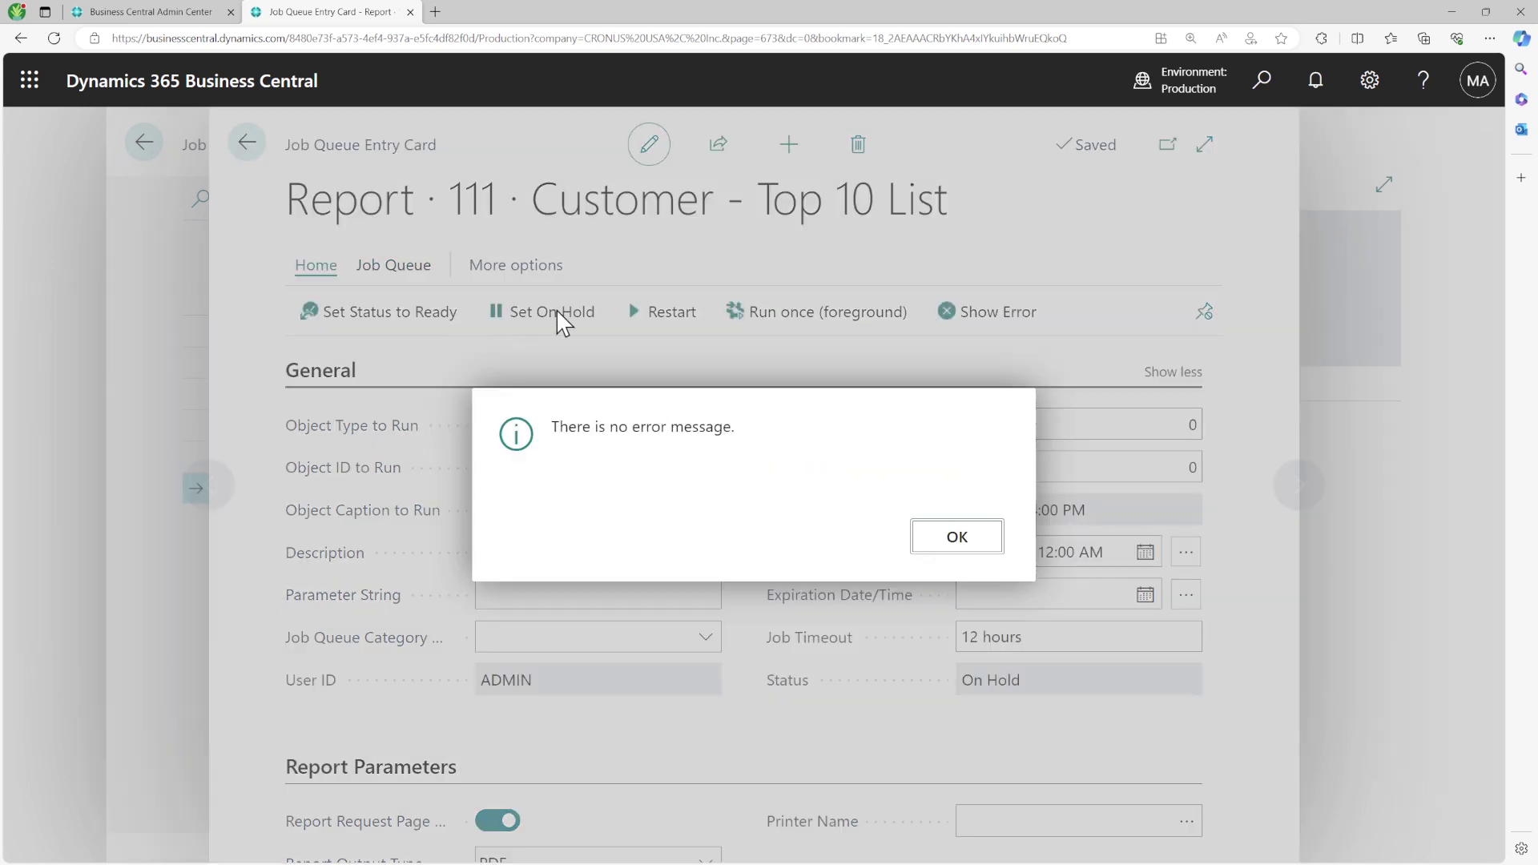
{"action": "left_click", "coordinate": [977, 546]}
{"action": "left_click", "coordinate": [398, 268]}
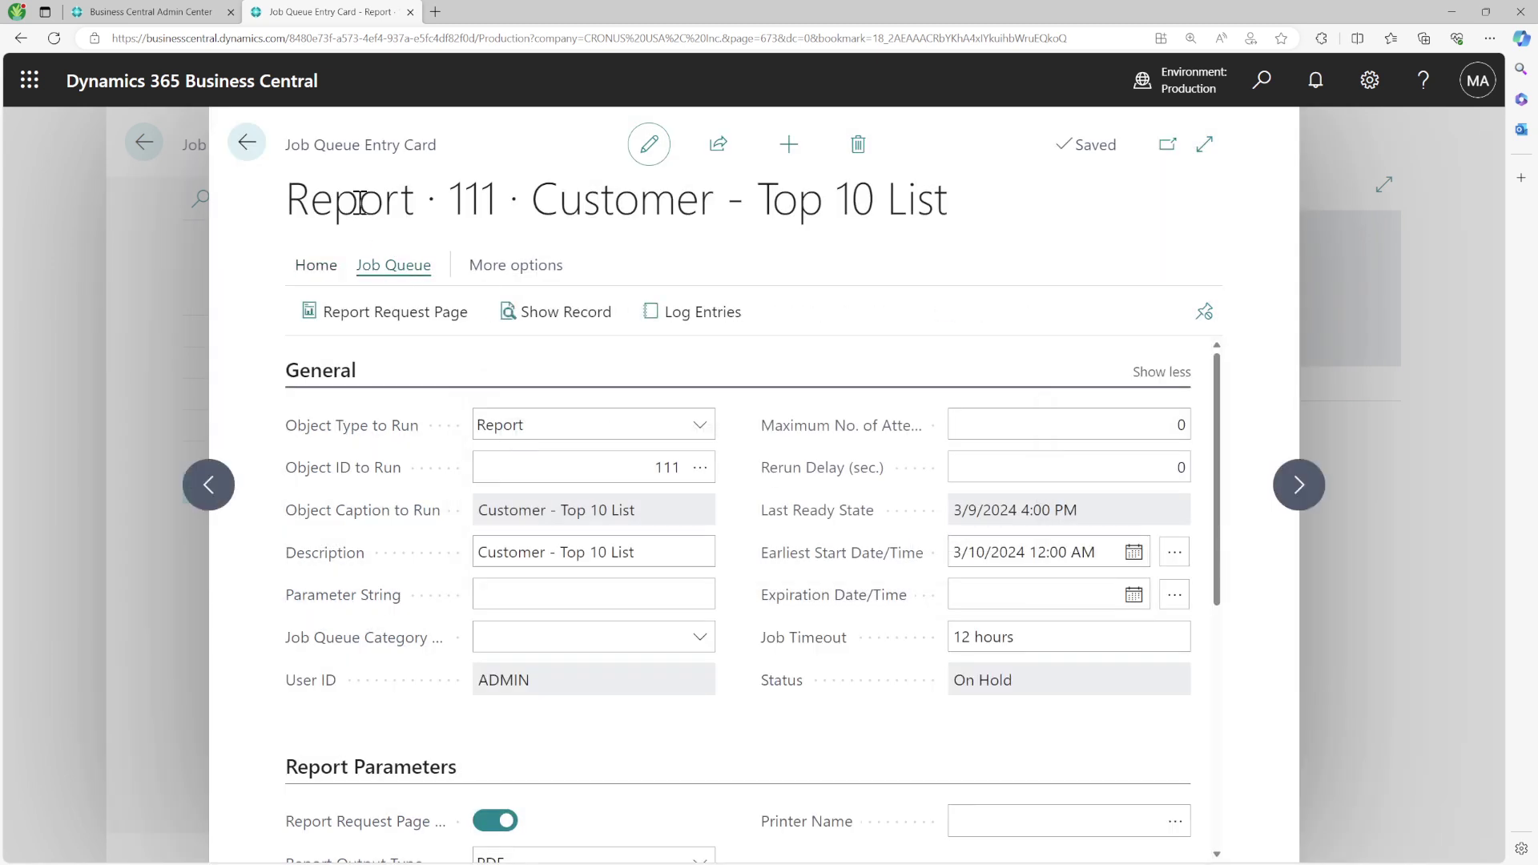
{"action": "left_click", "coordinate": [248, 145]}
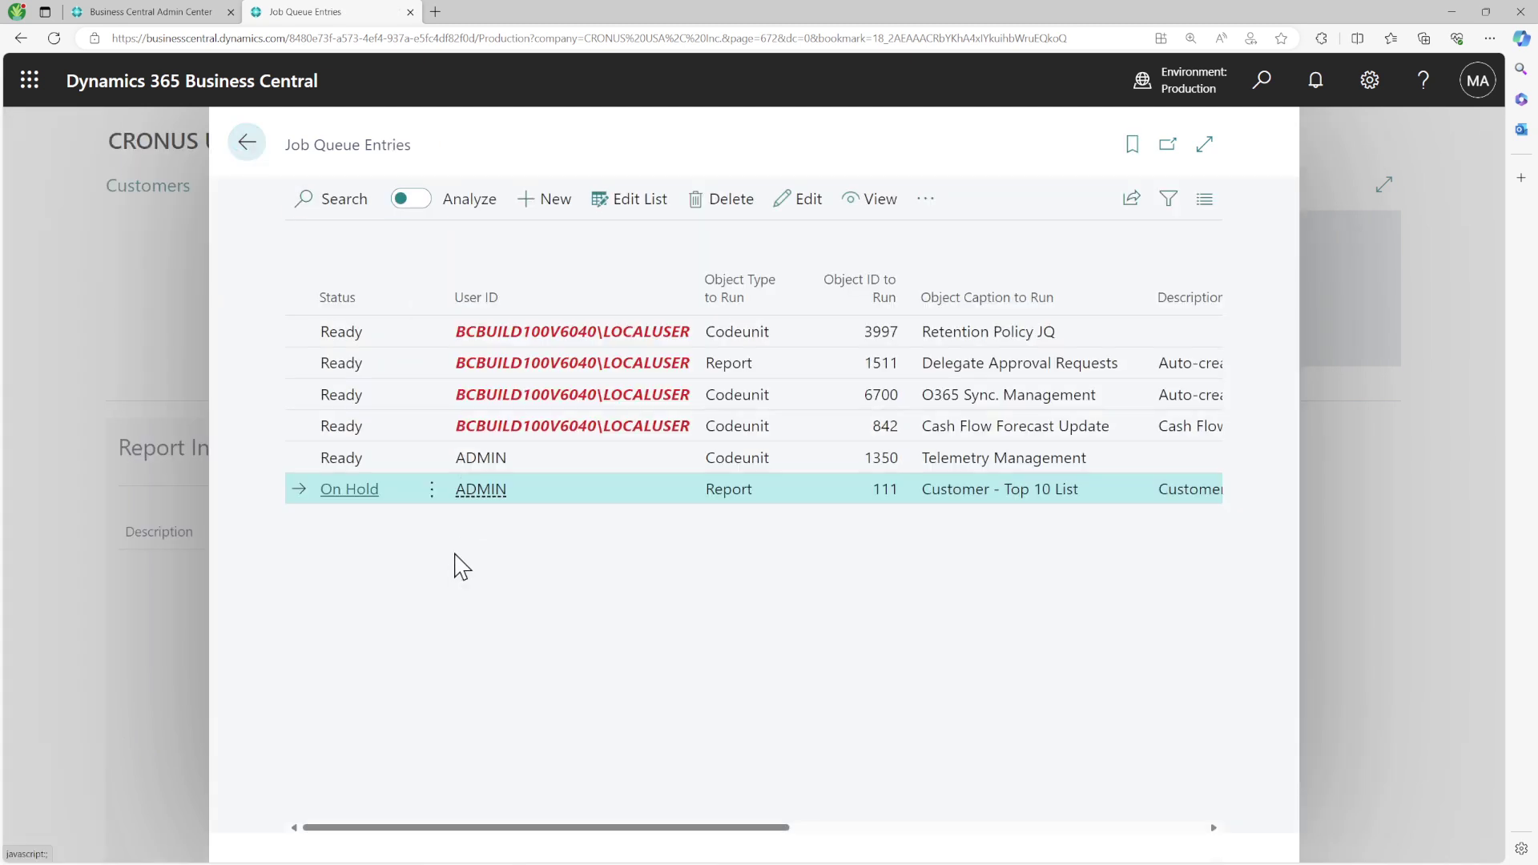
Review the related job queue actions for the Customer - Top 10 List entry and open its log entries
{"action": "left_click", "coordinate": [925, 200]}
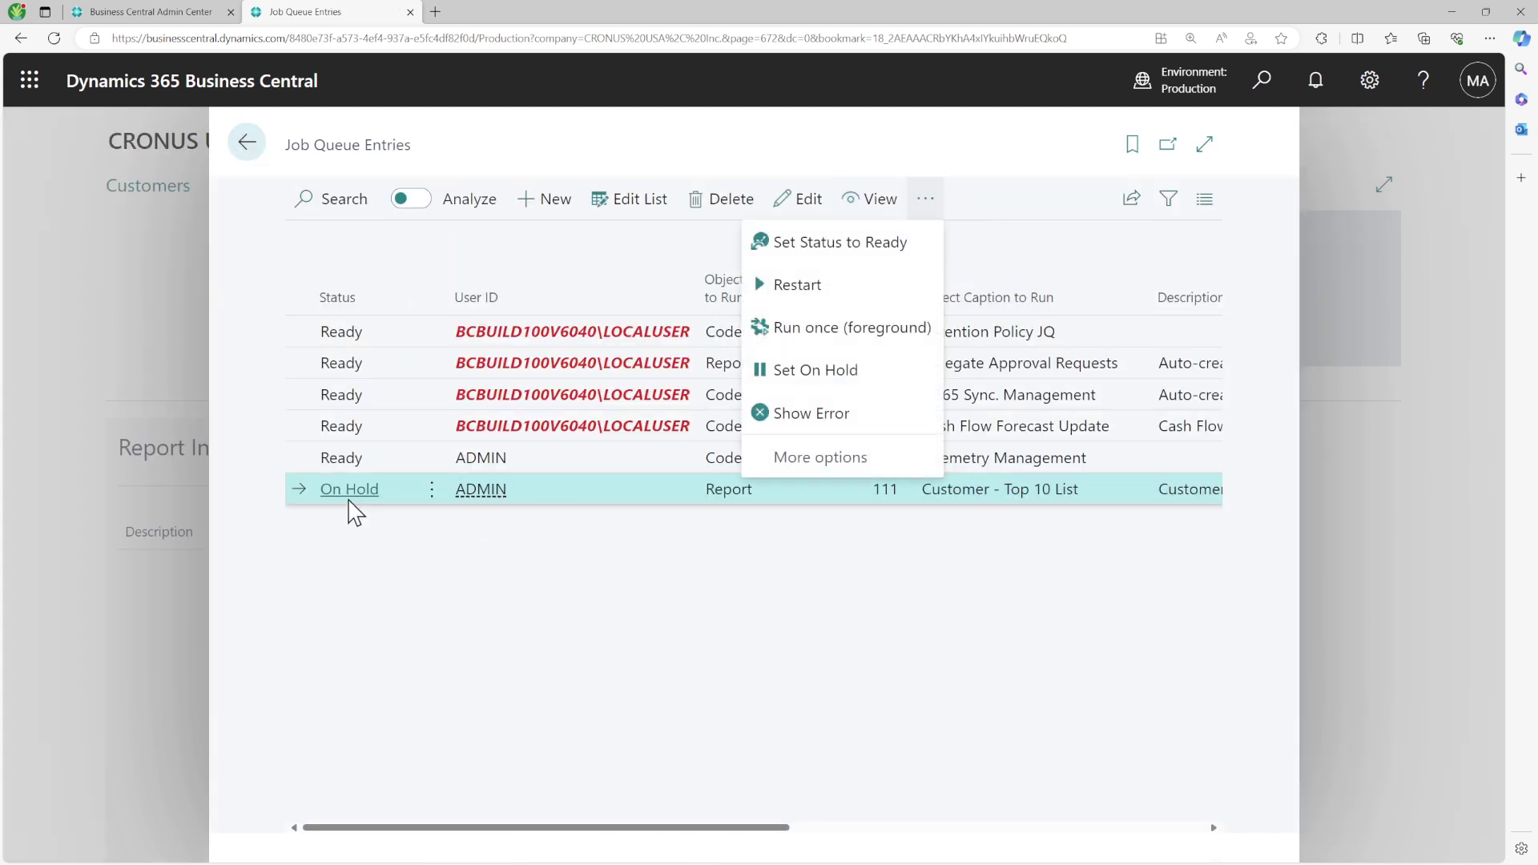
{"action": "left_click", "coordinate": [881, 469]}
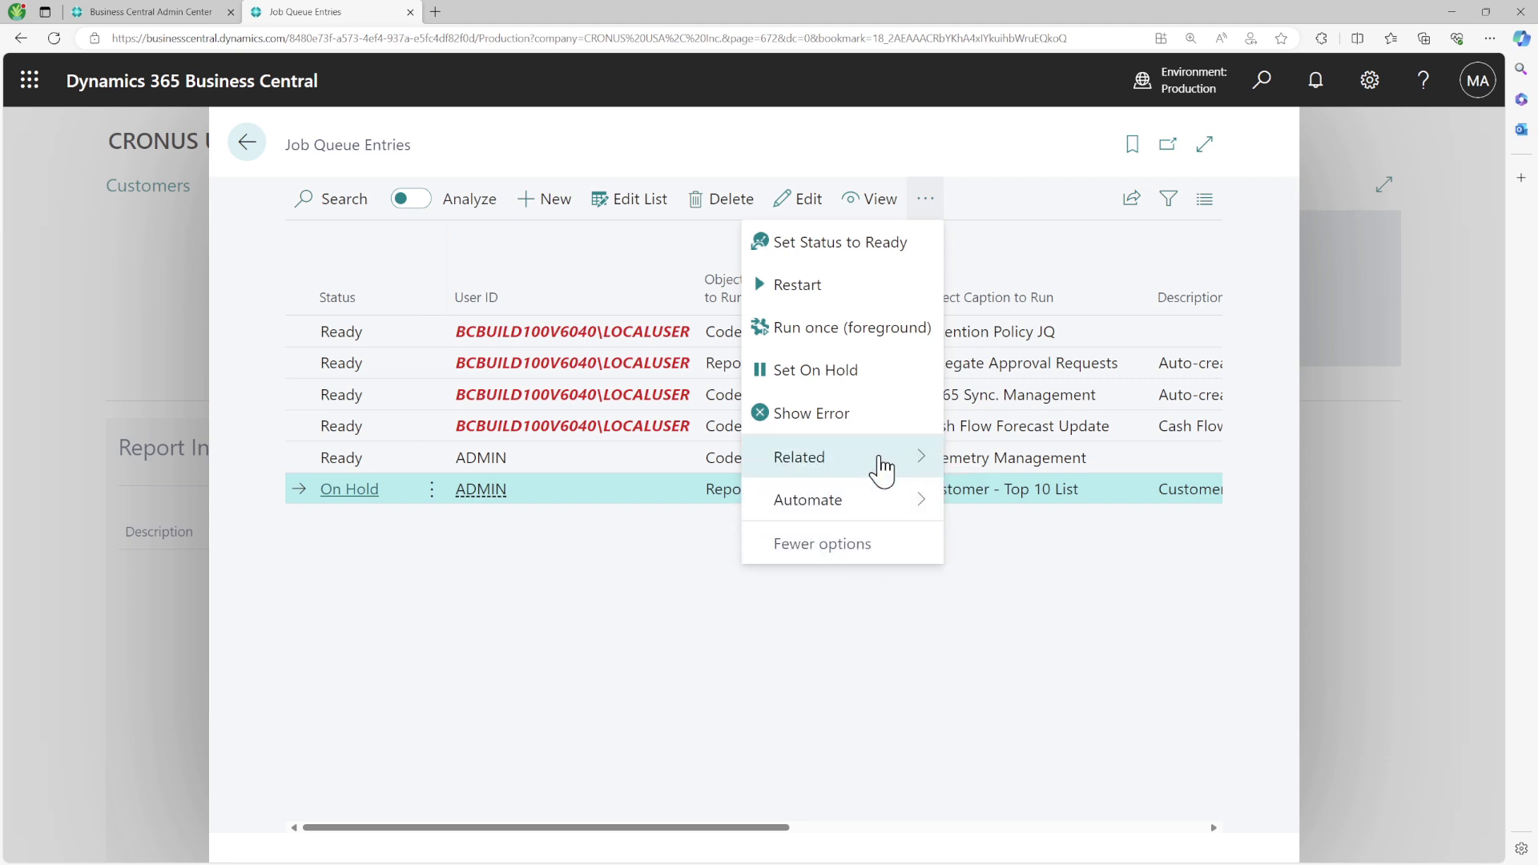
{"action": "left_click", "coordinate": [881, 470]}
{"action": "mouse_move", "coordinate": [1075, 464]}
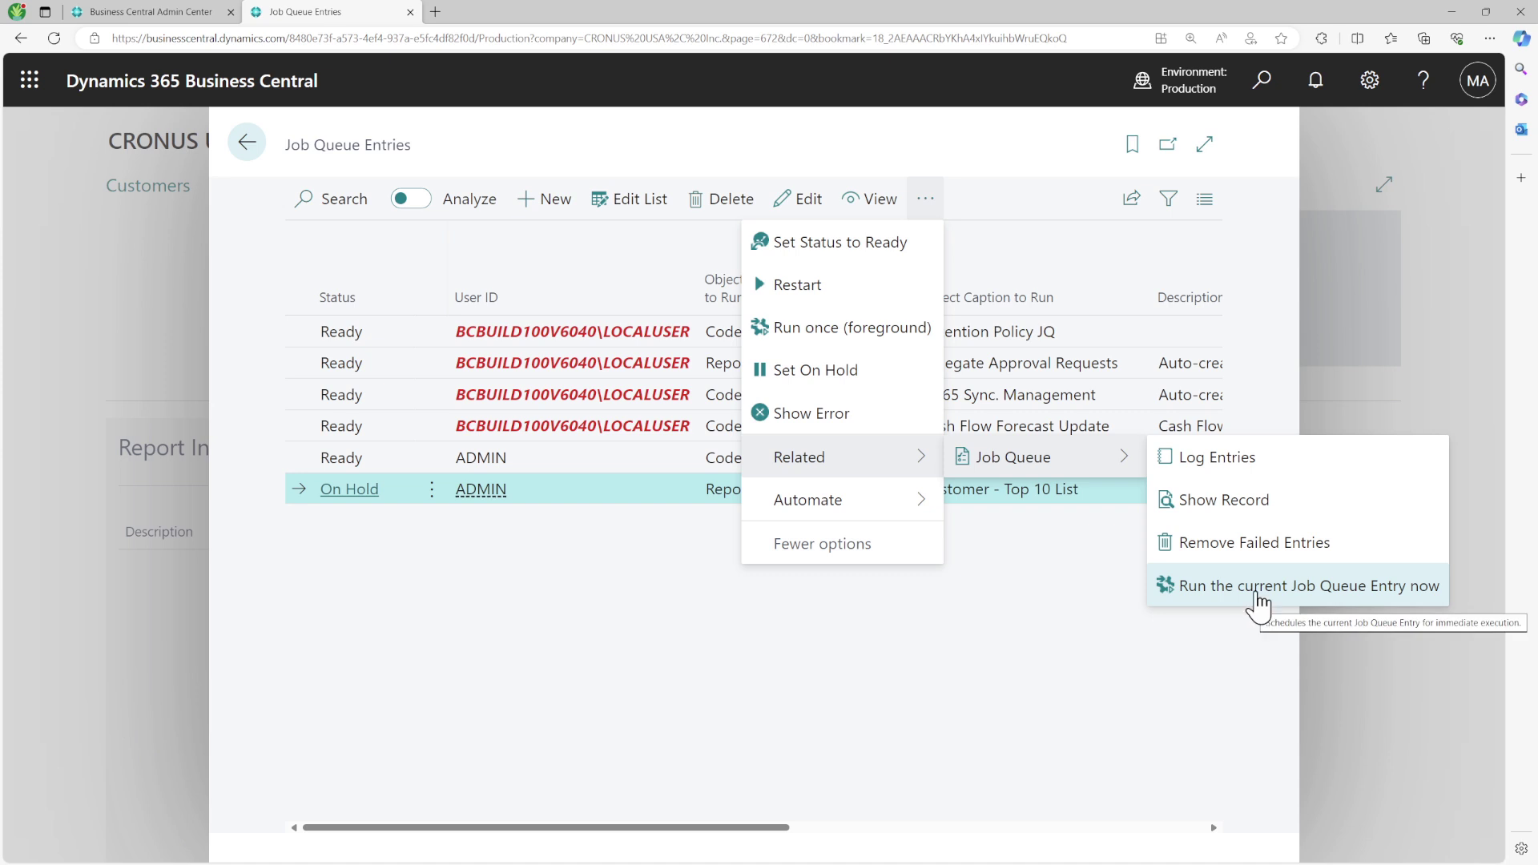
{"action": "left_click", "coordinate": [1153, 433]}
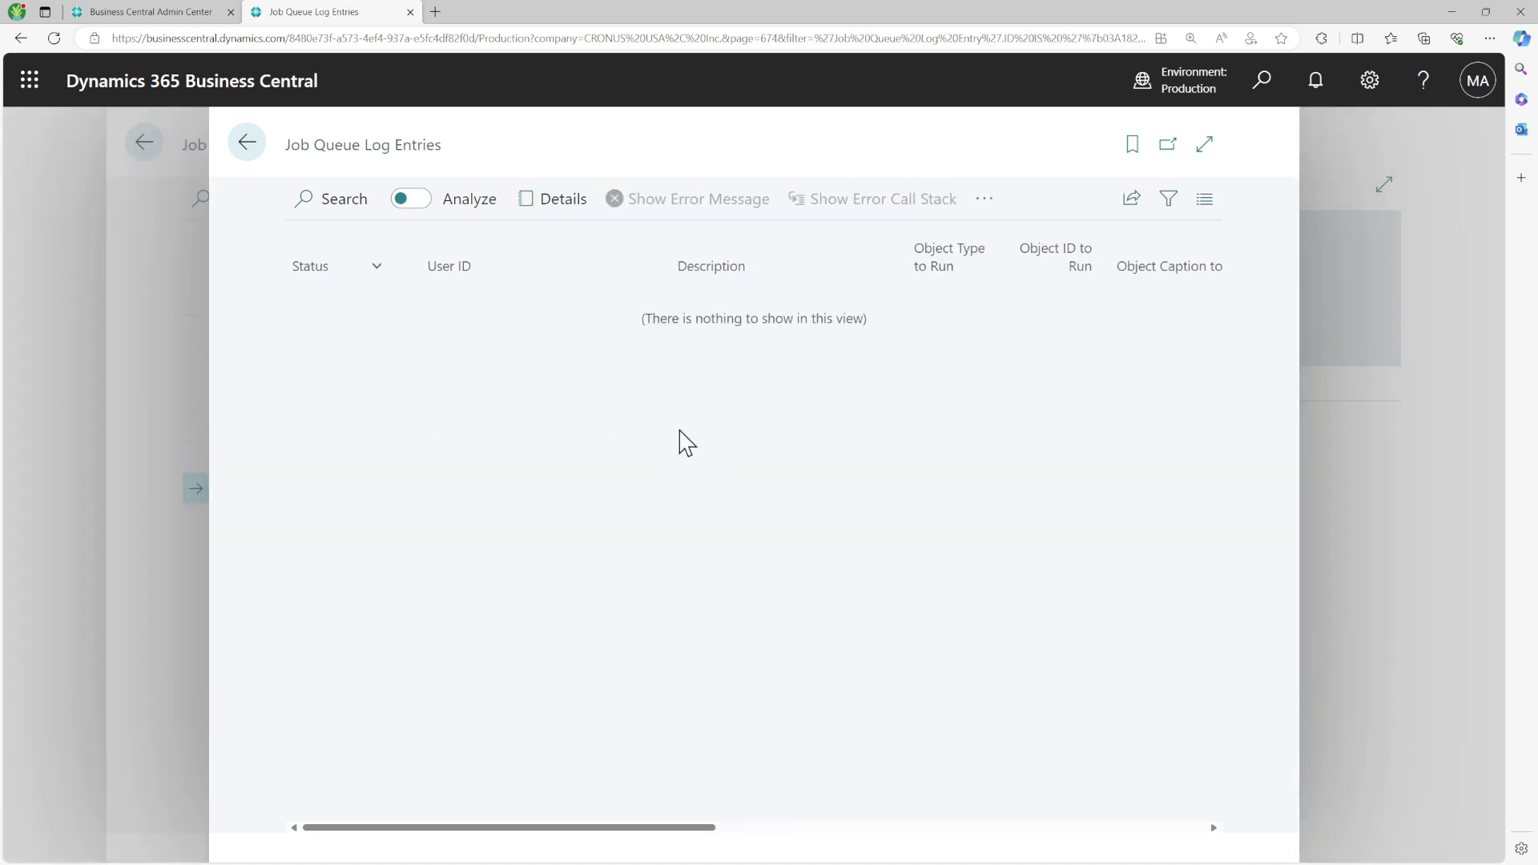
Return to the Job Queue Entries list and check the additional actions available for the Customer - Top 10 List entry
{"action": "left_click", "coordinate": [256, 152]}
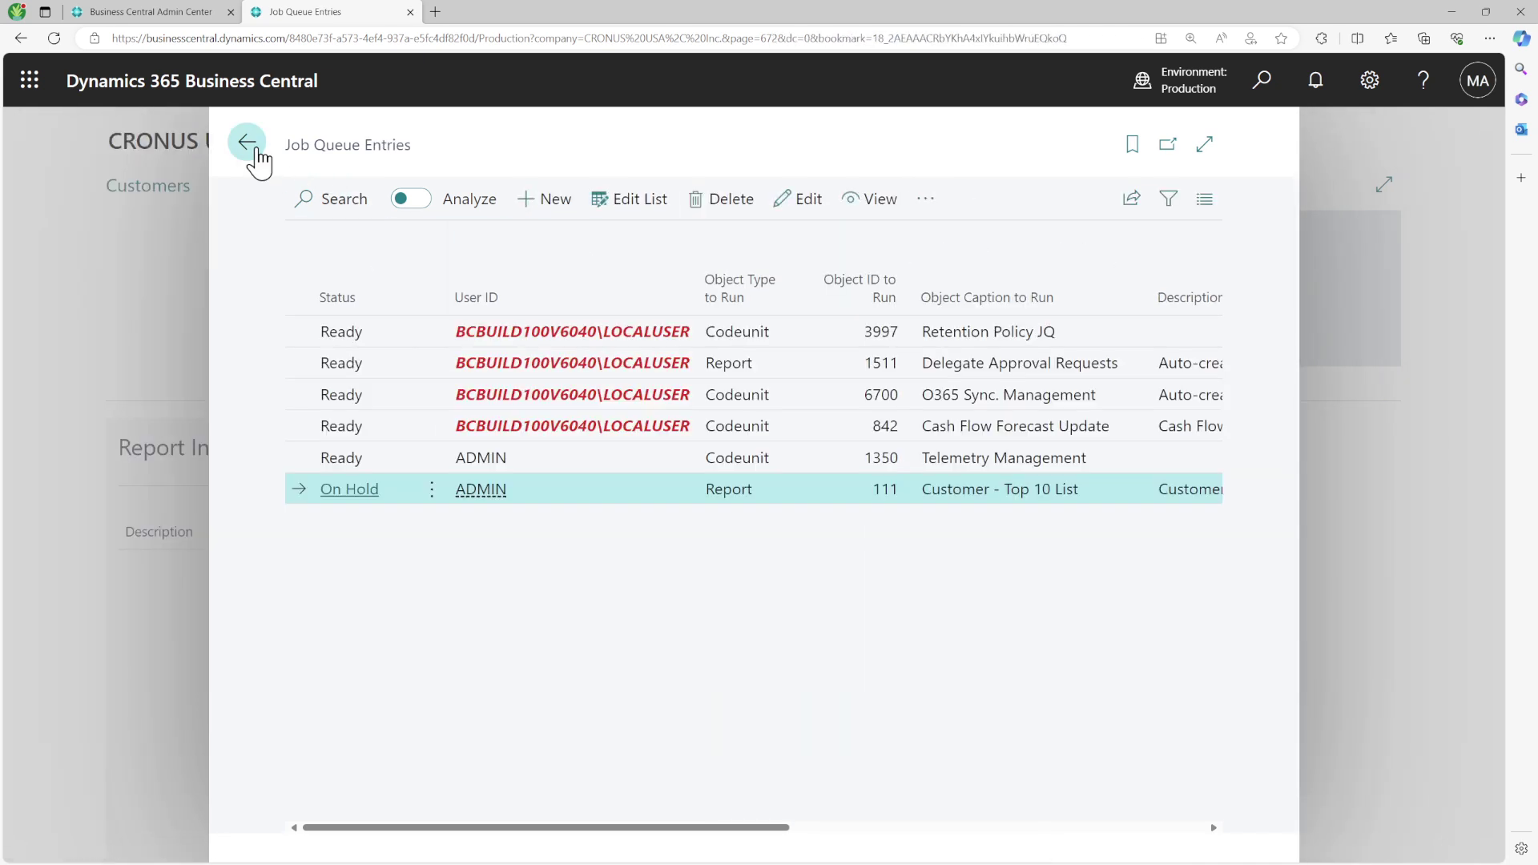
{"action": "left_click", "coordinate": [928, 204]}
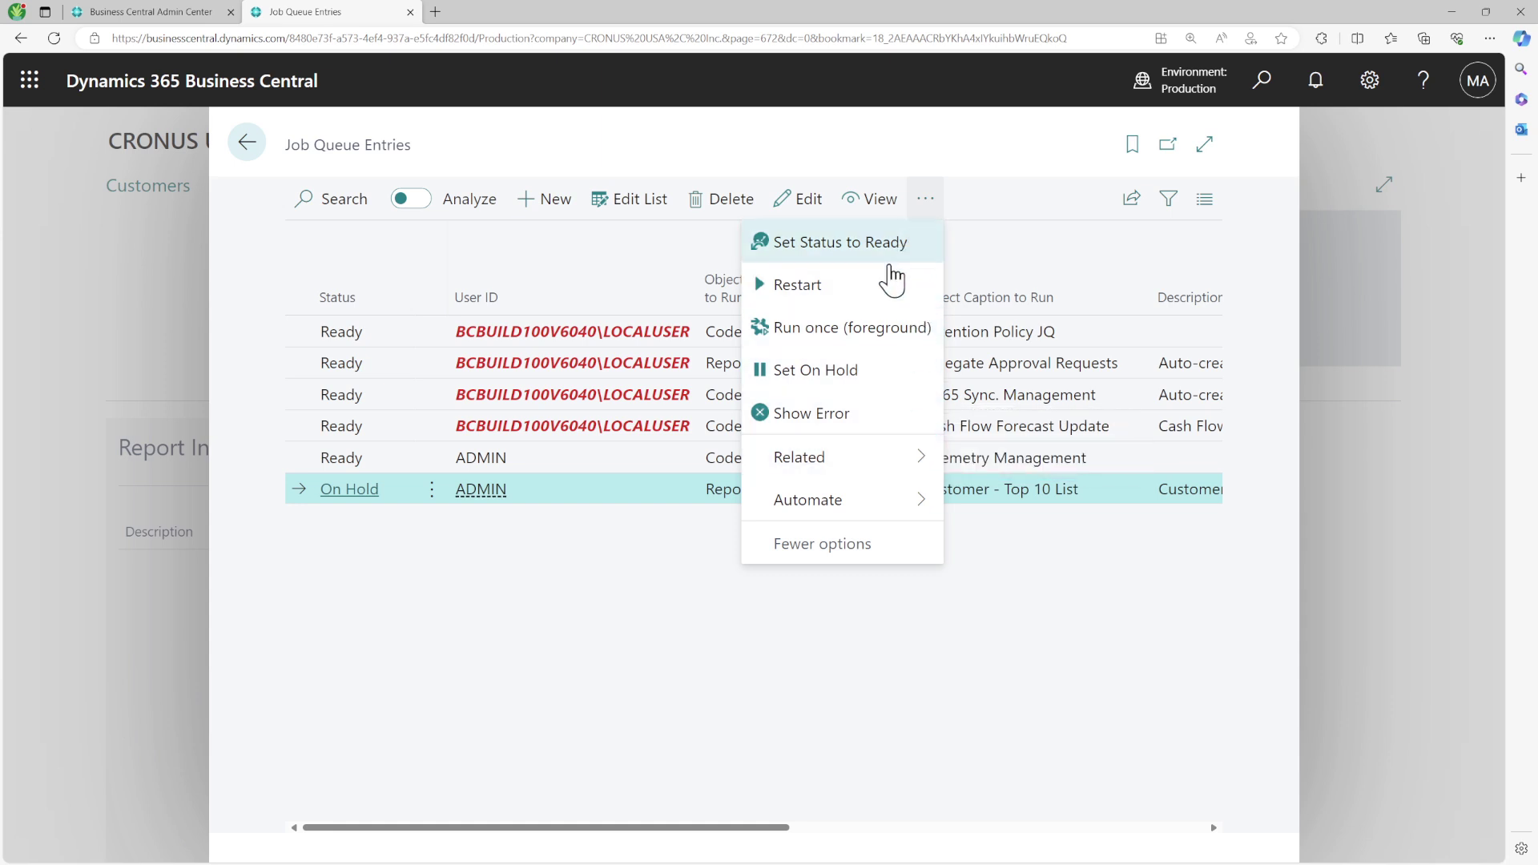
{"action": "left_click", "coordinate": [400, 557]}
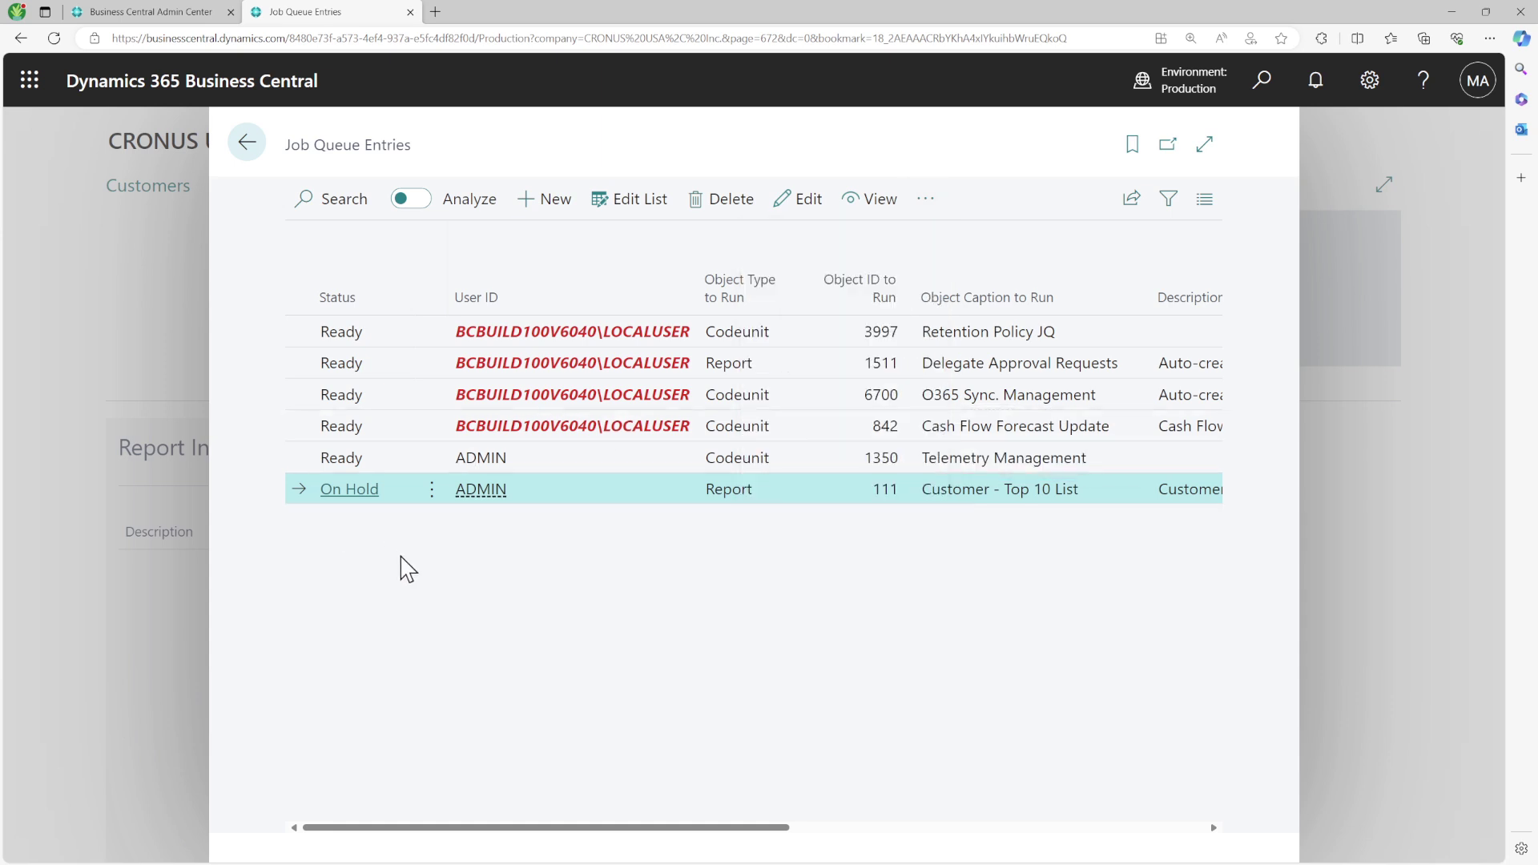
Create a new job queue entry for report 111, Customer - Top 10 List, by searching the objects for Top 10
{"action": "left_click", "coordinate": [556, 209]}
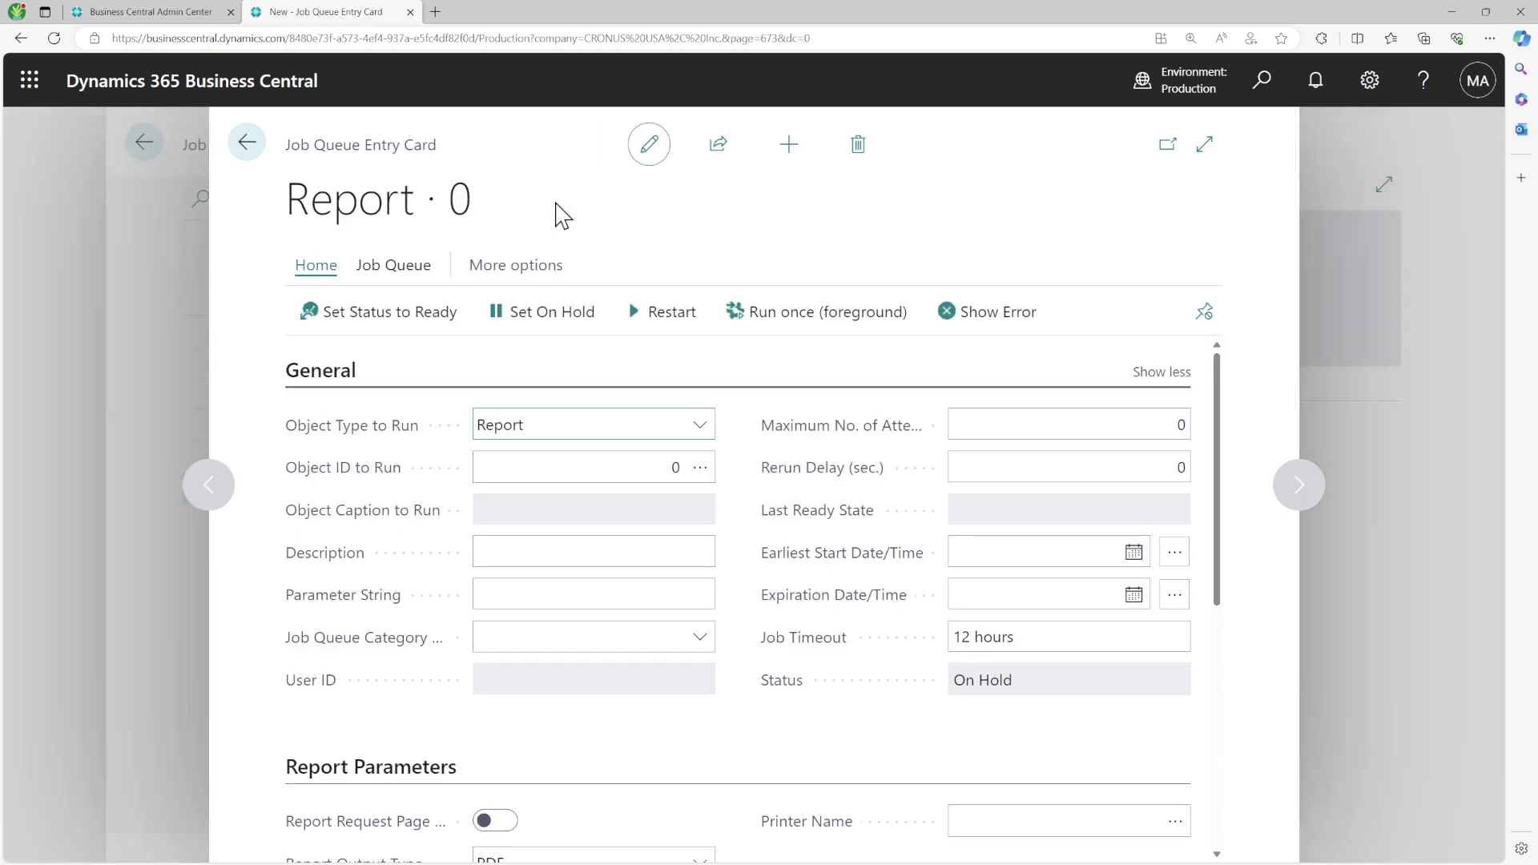
{"action": "left_click", "coordinate": [700, 471]}
{"action": "left_click", "coordinate": [418, 269]}
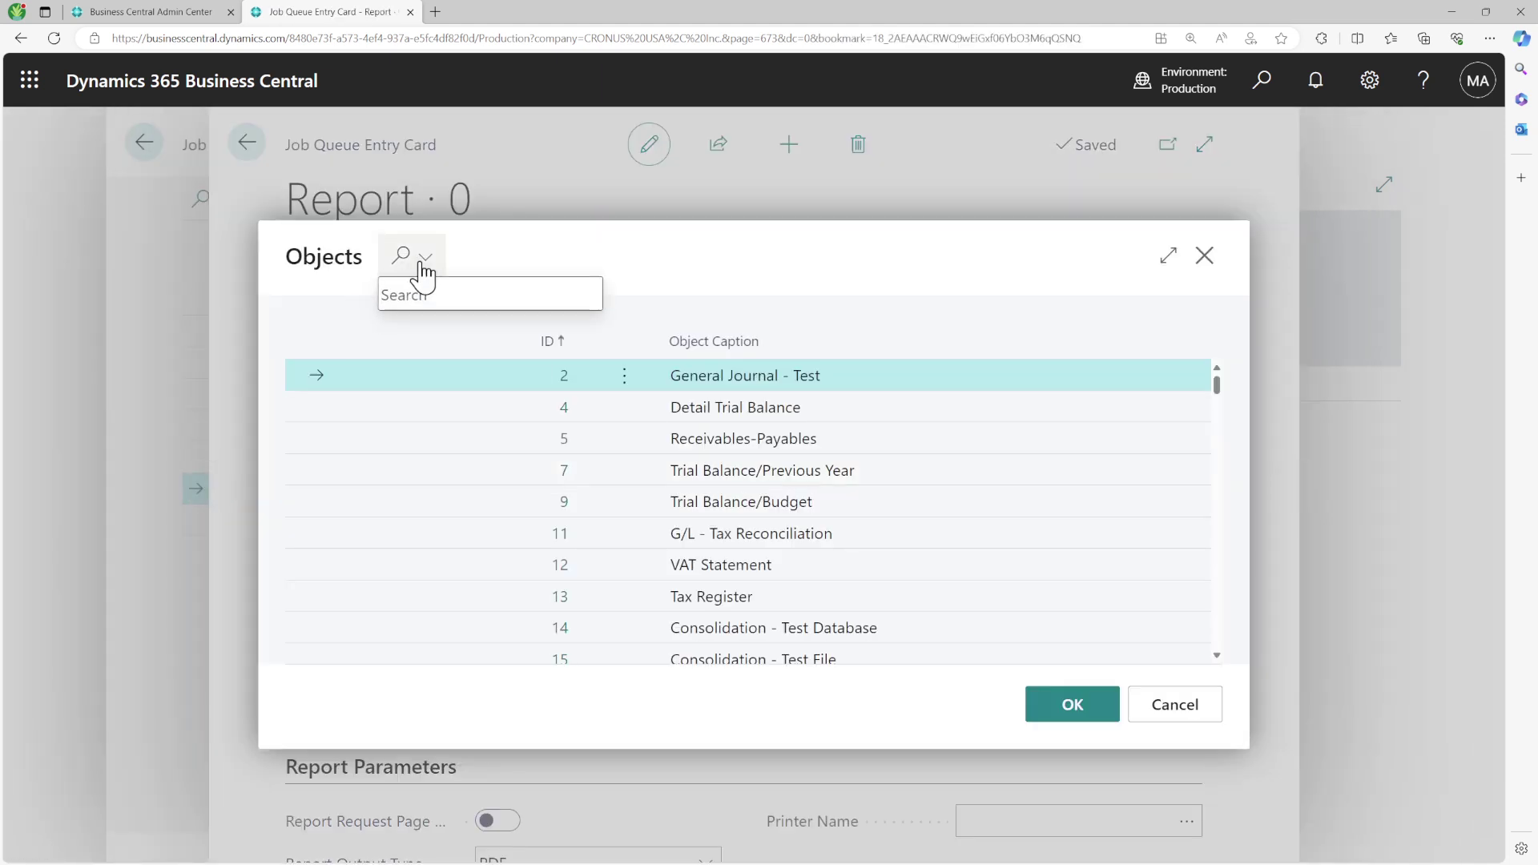
{"action": "type", "text": "TOp 10"}
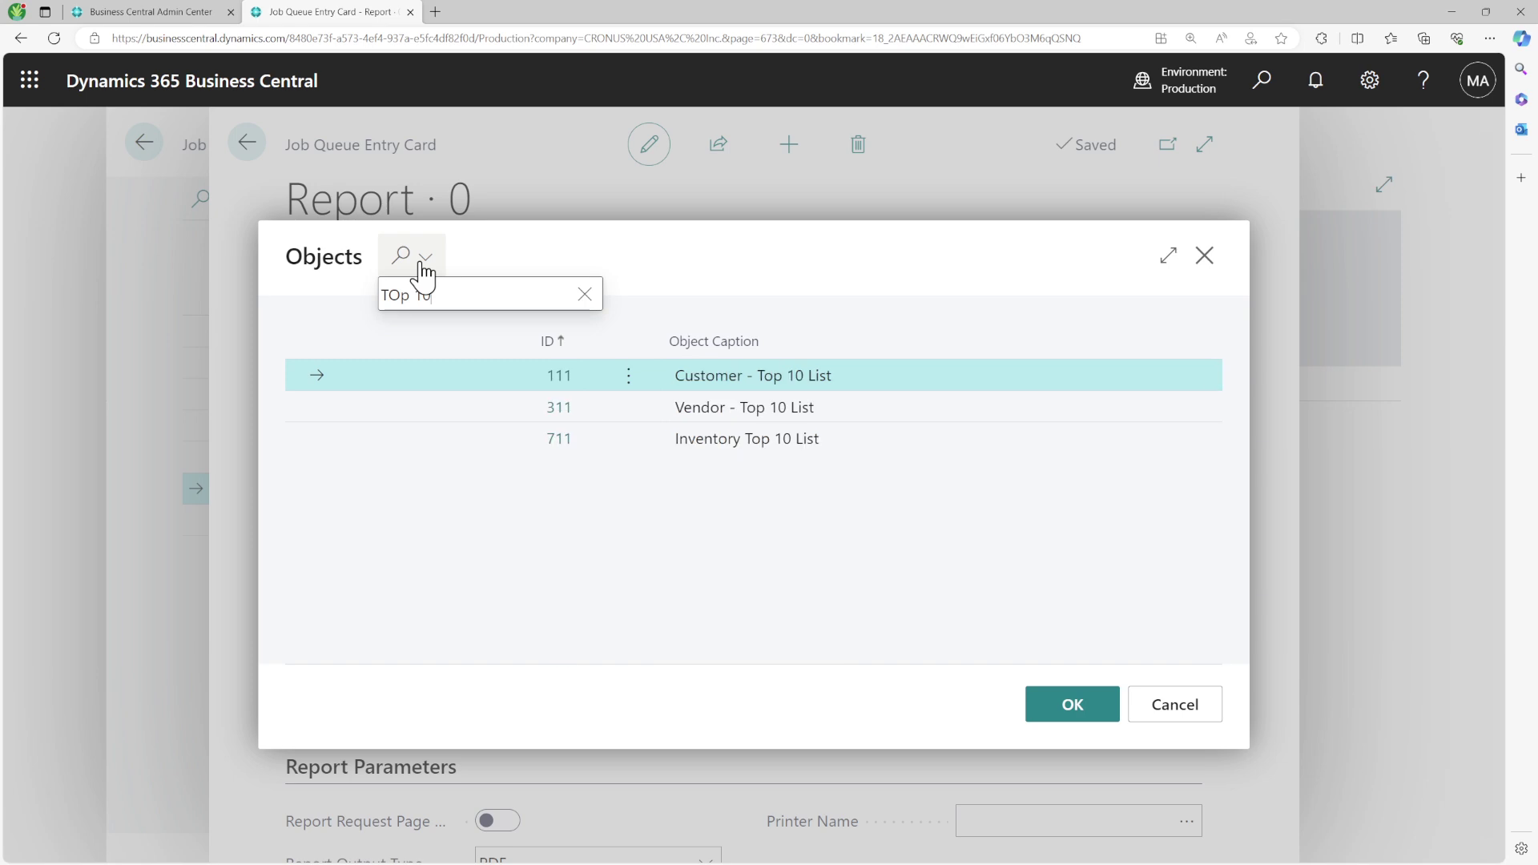
{"action": "left_click", "coordinate": [1050, 710]}
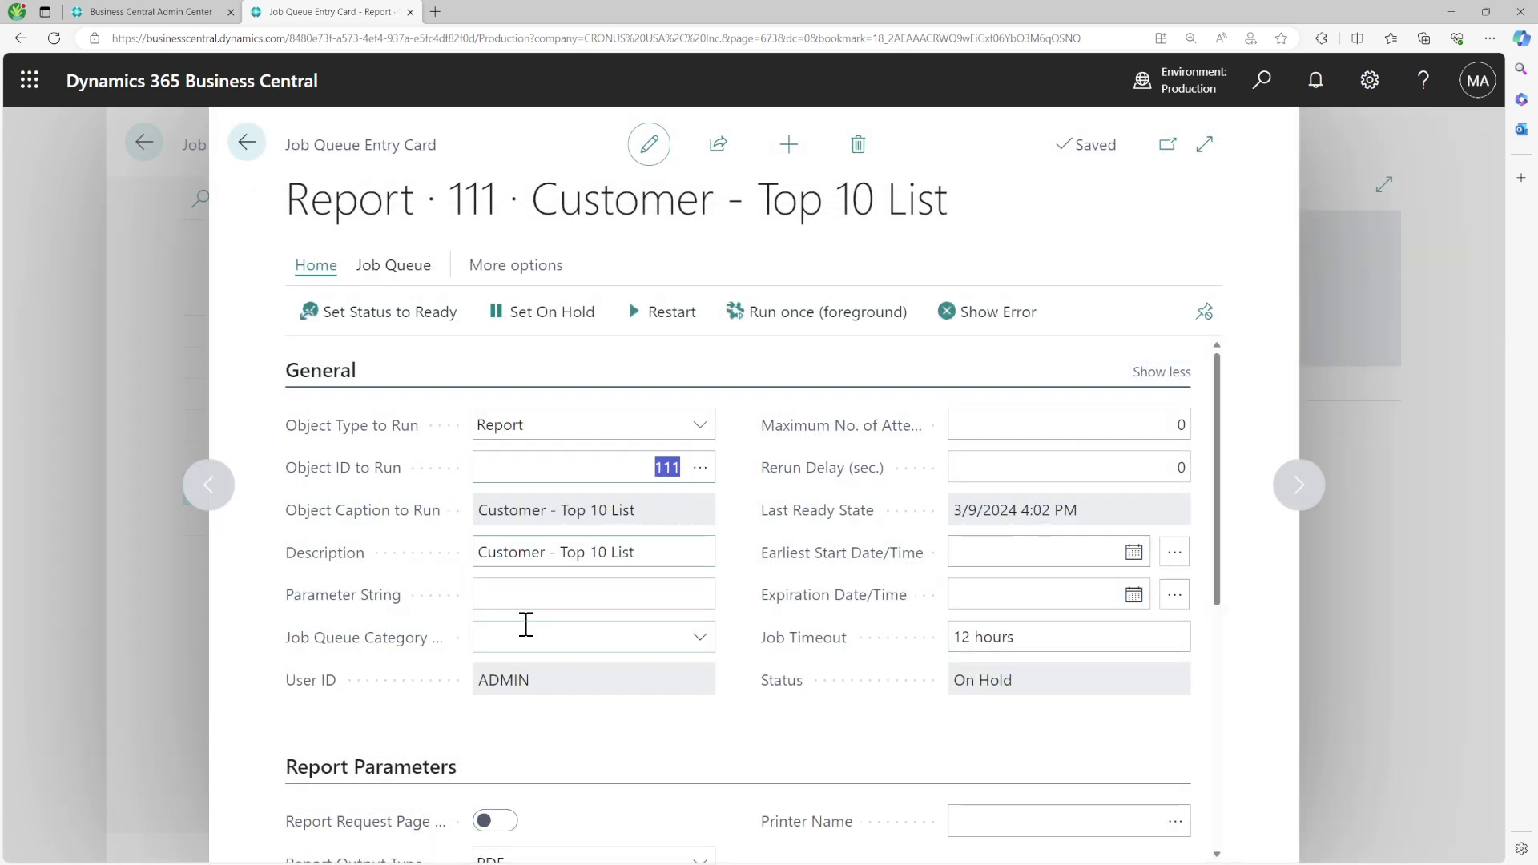
Enable the report request page options and set them to show Balance ($) for 6 customers as a Pie chart
{"action": "scroll", "coordinate": [525, 621], "scroll_direction": "down", "scroll_amount": 2}
{"action": "left_click", "coordinate": [498, 668]}
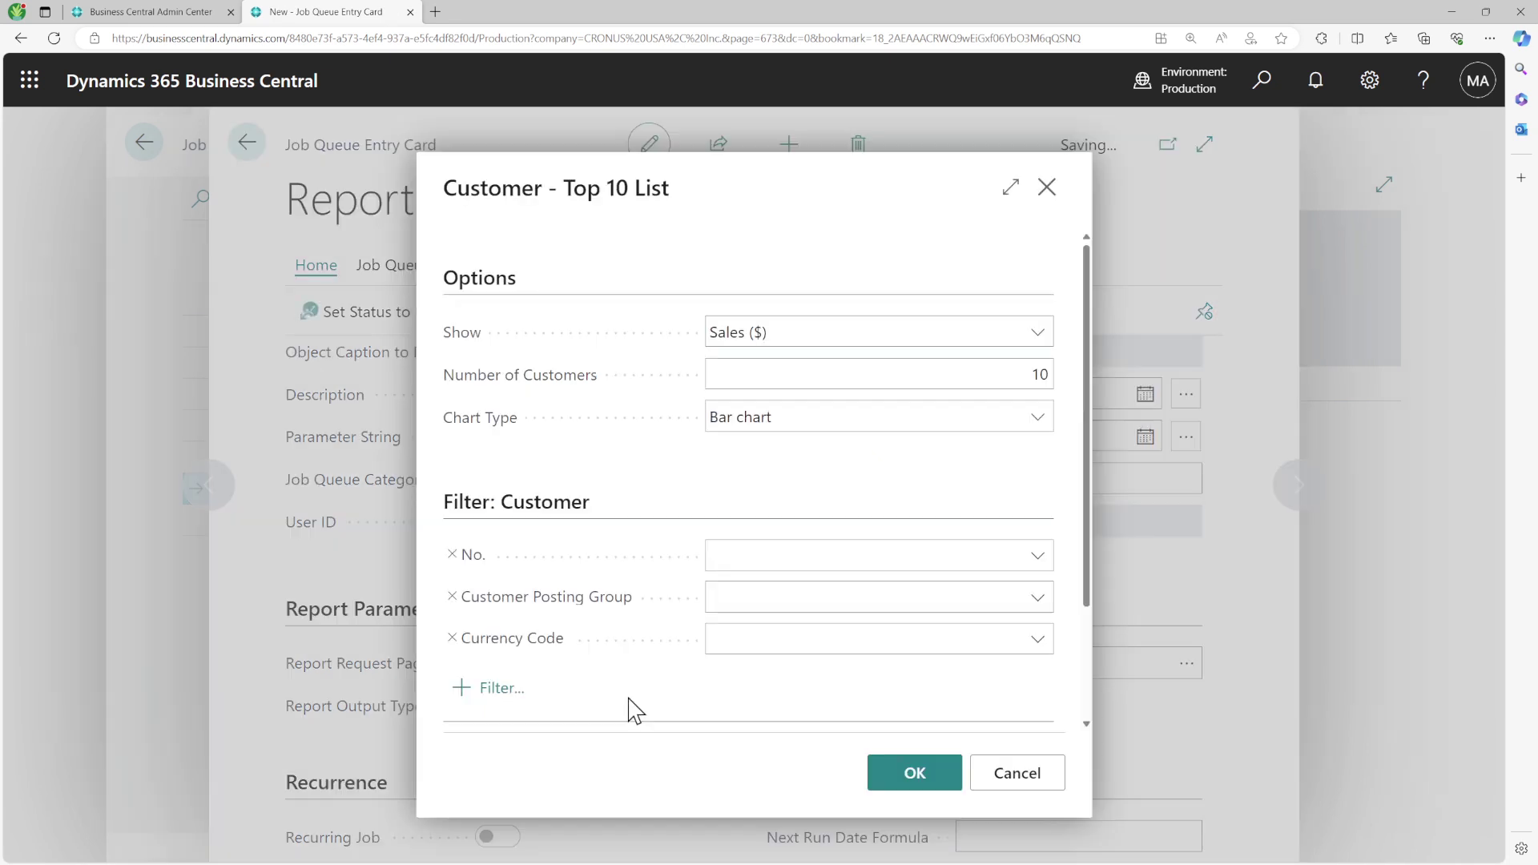
{"action": "left_click", "coordinate": [1002, 333]}
{"action": "left_click", "coordinate": [799, 381]}
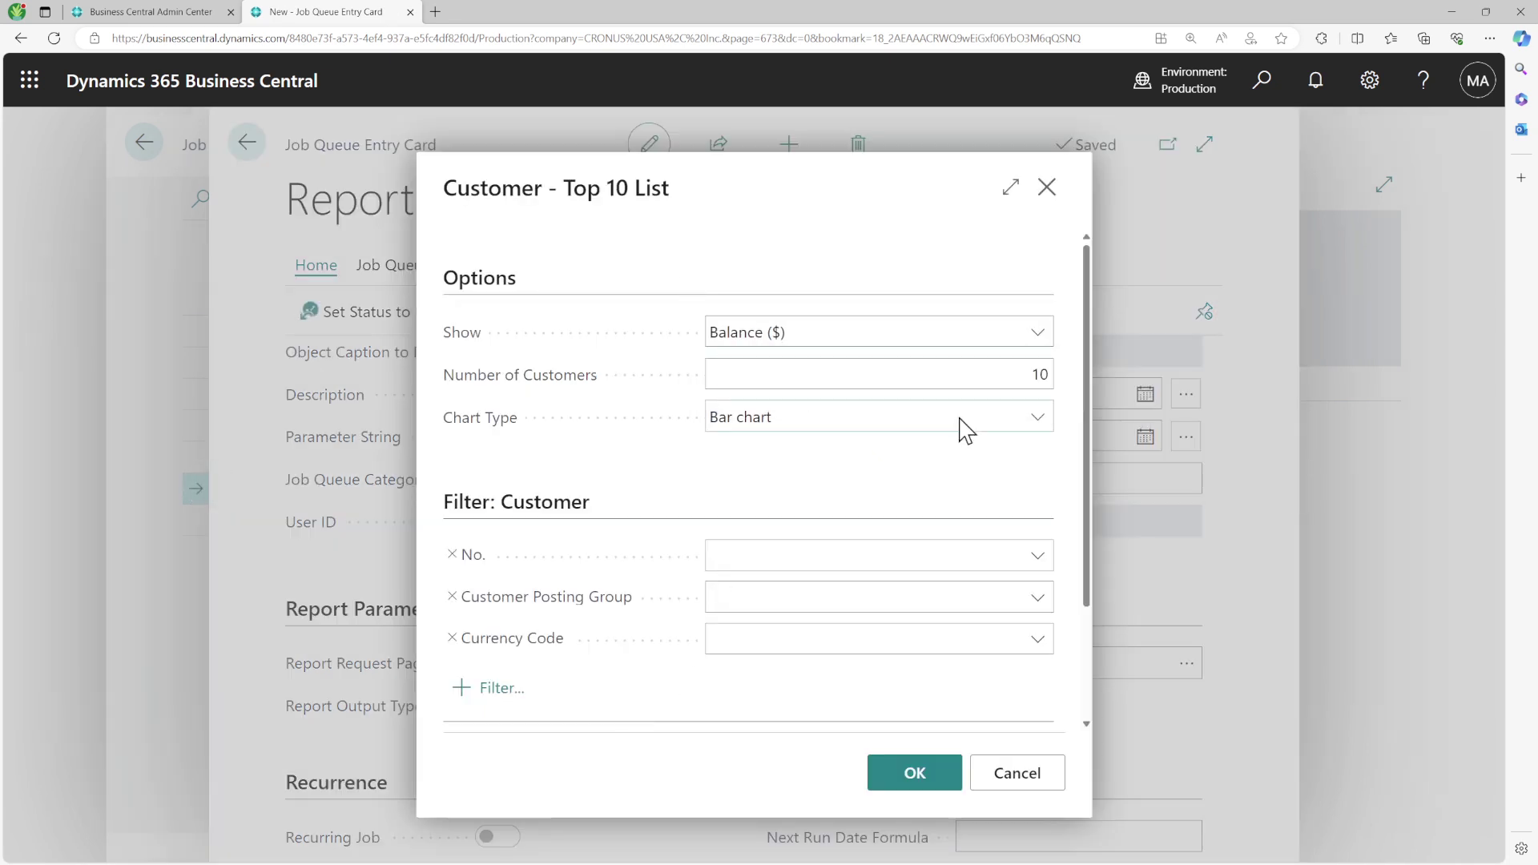
{"action": "left_click", "coordinate": [983, 375]}
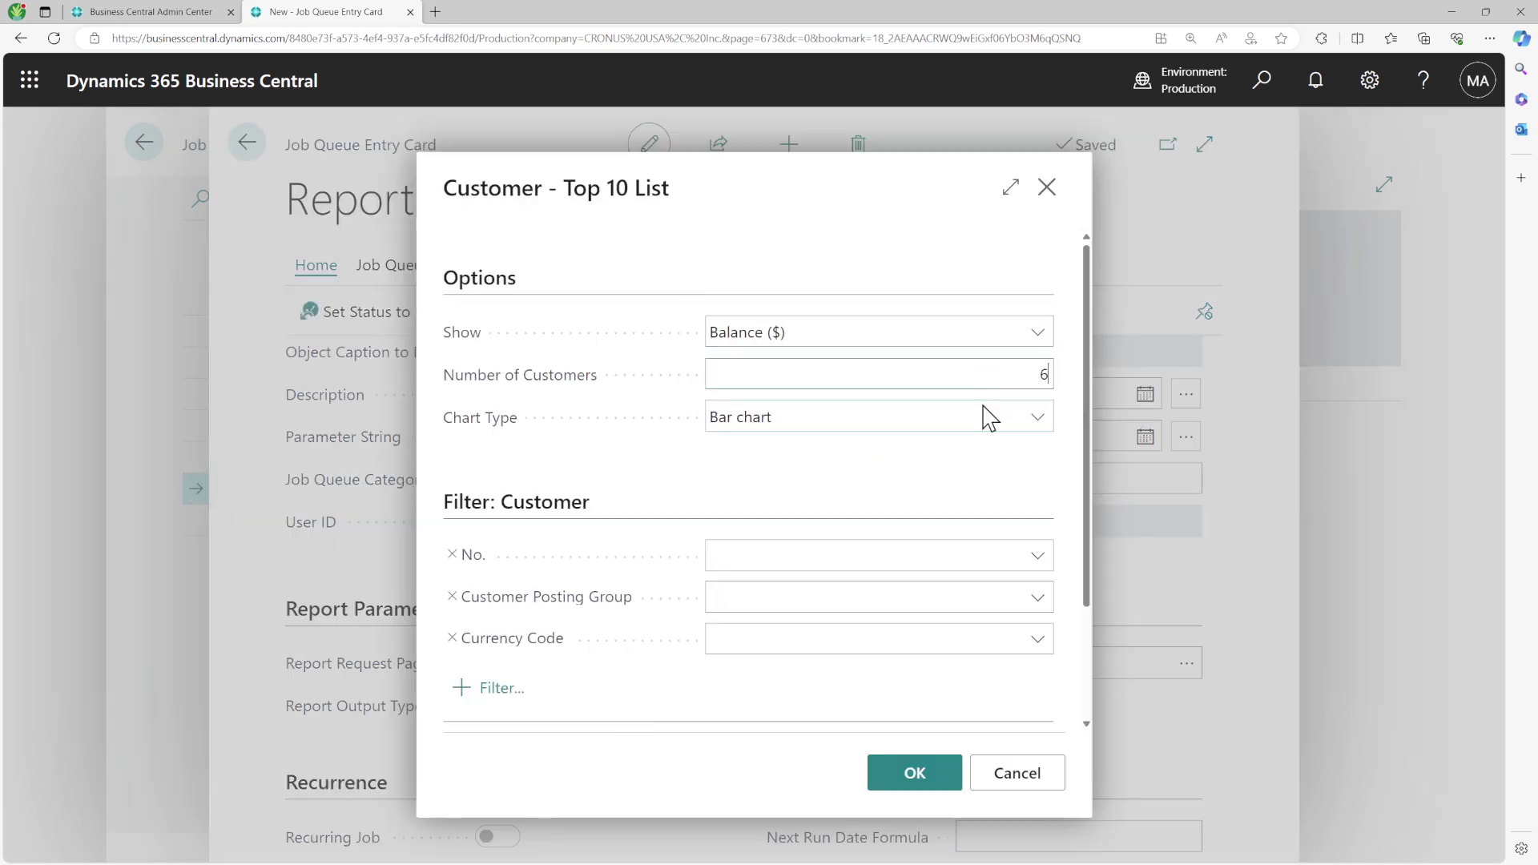
{"action": "left_click", "coordinate": [990, 417]}
{"action": "left_click", "coordinate": [772, 466]}
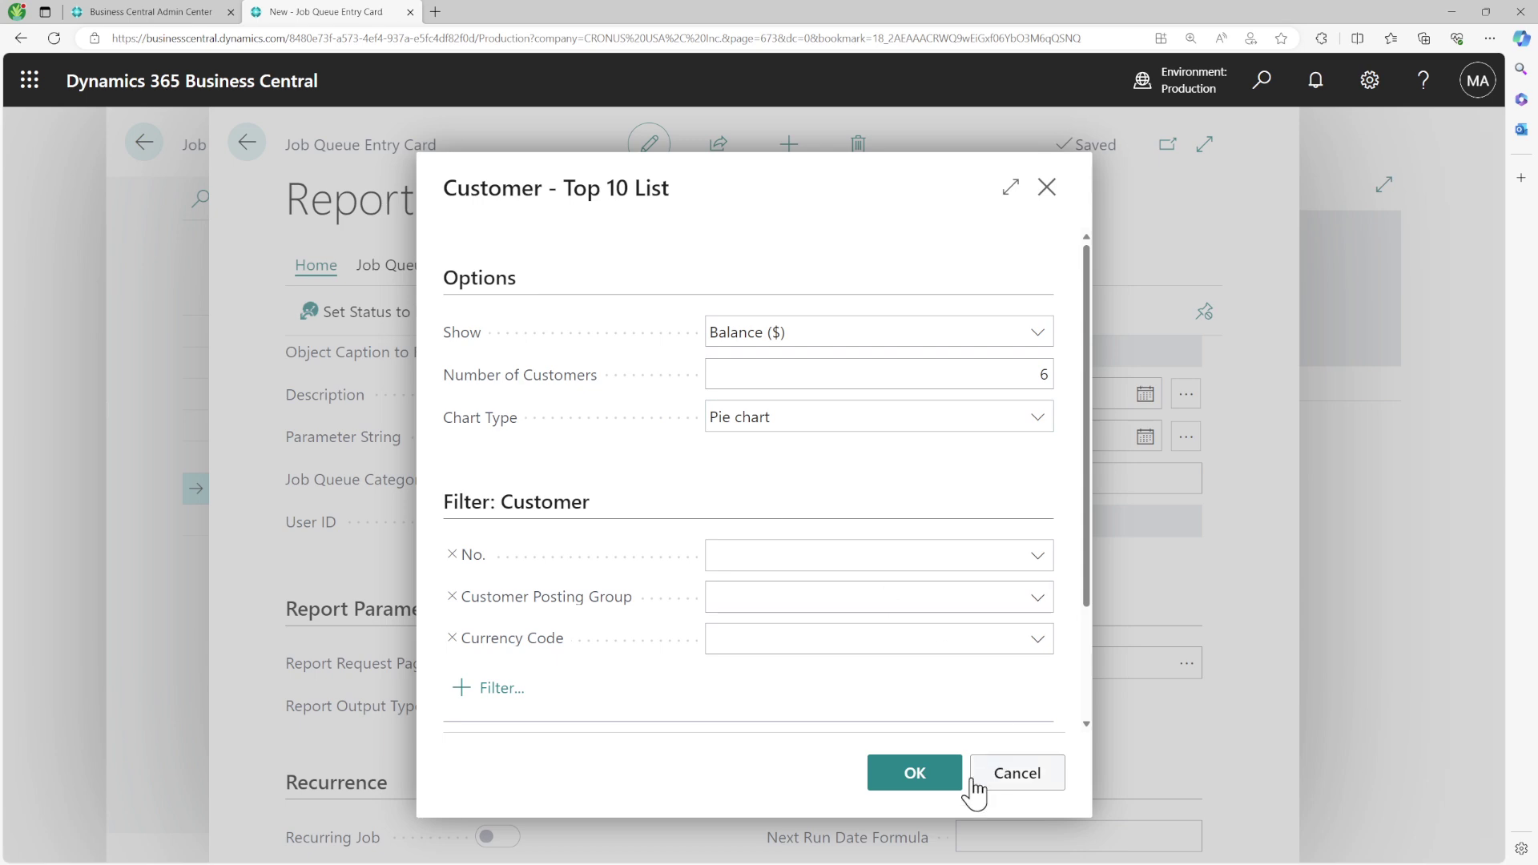
{"action": "left_click", "coordinate": [901, 789]}
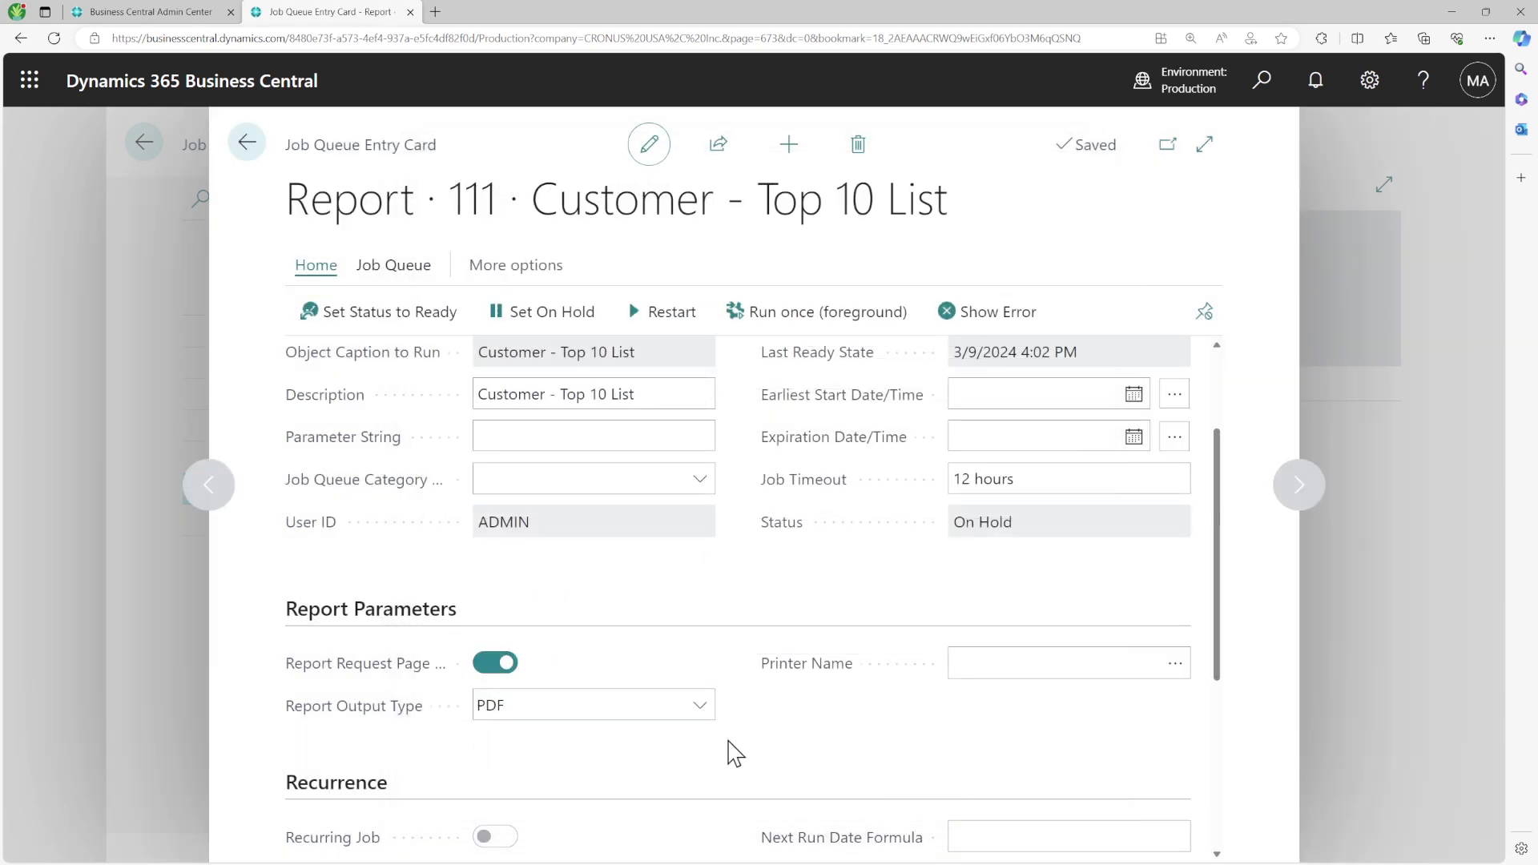
Keep PDF as the report output type, set the new entry's status to Ready without recurrence, and return to the list
{"action": "left_click", "coordinate": [570, 715]}
{"action": "left_click", "coordinate": [569, 711]}
{"action": "scroll", "coordinate": [568, 711], "scroll_direction": "down", "scroll_amount": 4}
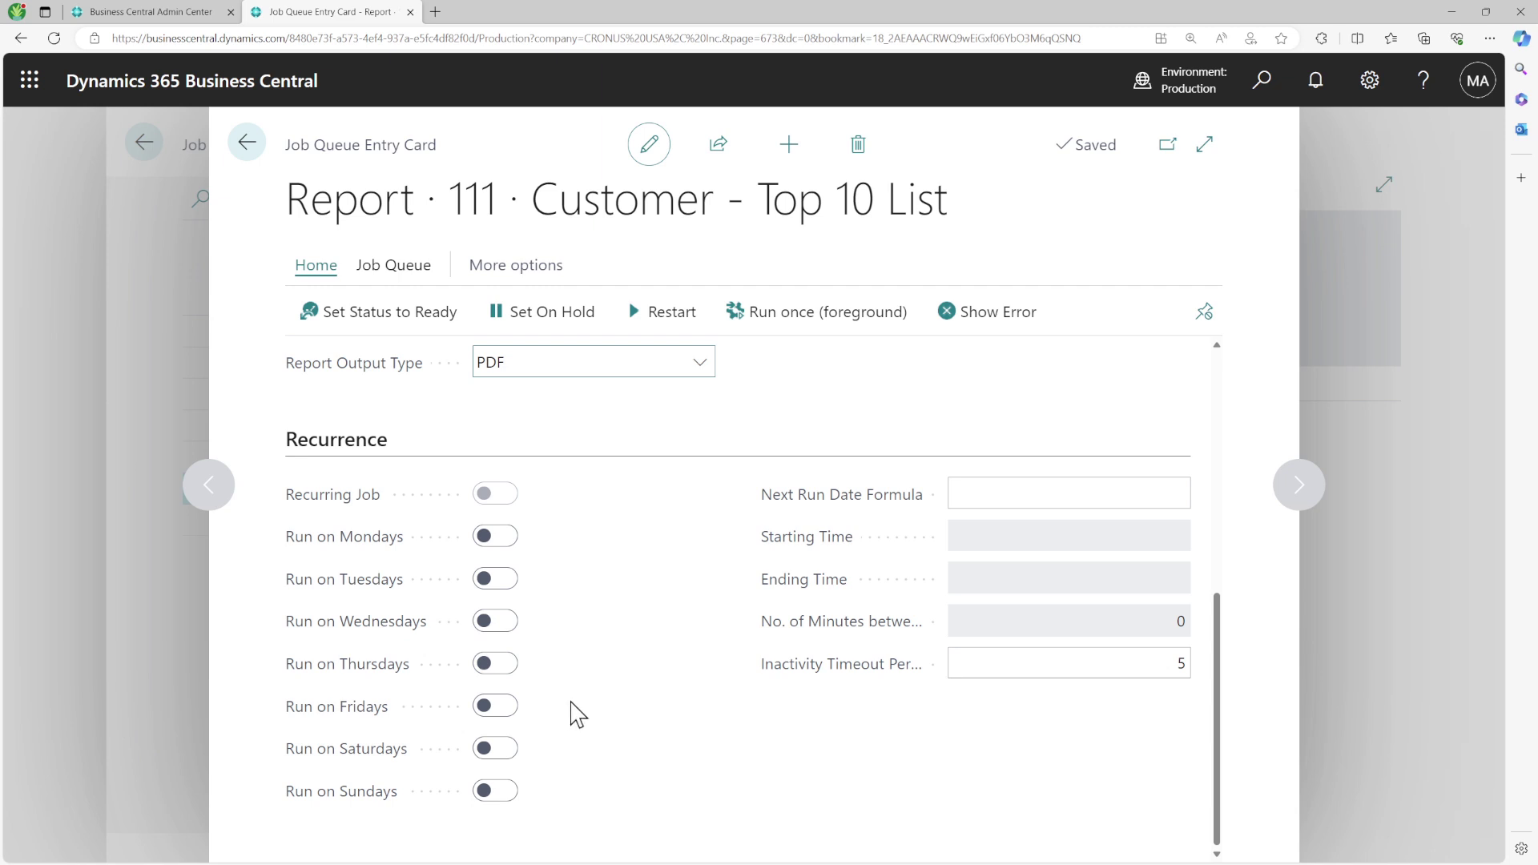
{"action": "scroll", "coordinate": [573, 713], "scroll_direction": "up", "scroll_amount": 5}
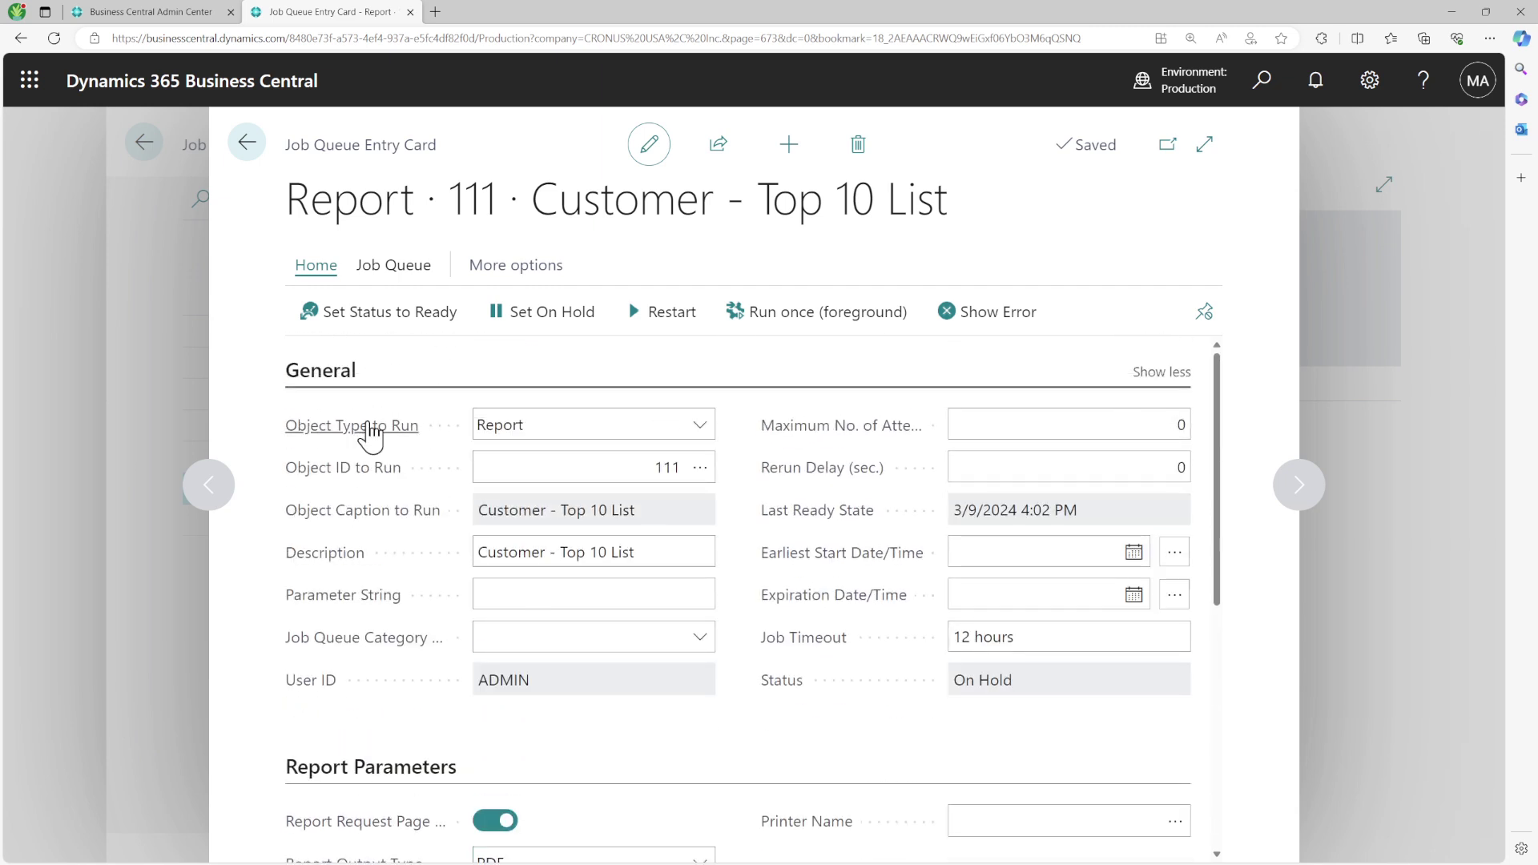
{"action": "left_click", "coordinate": [375, 329]}
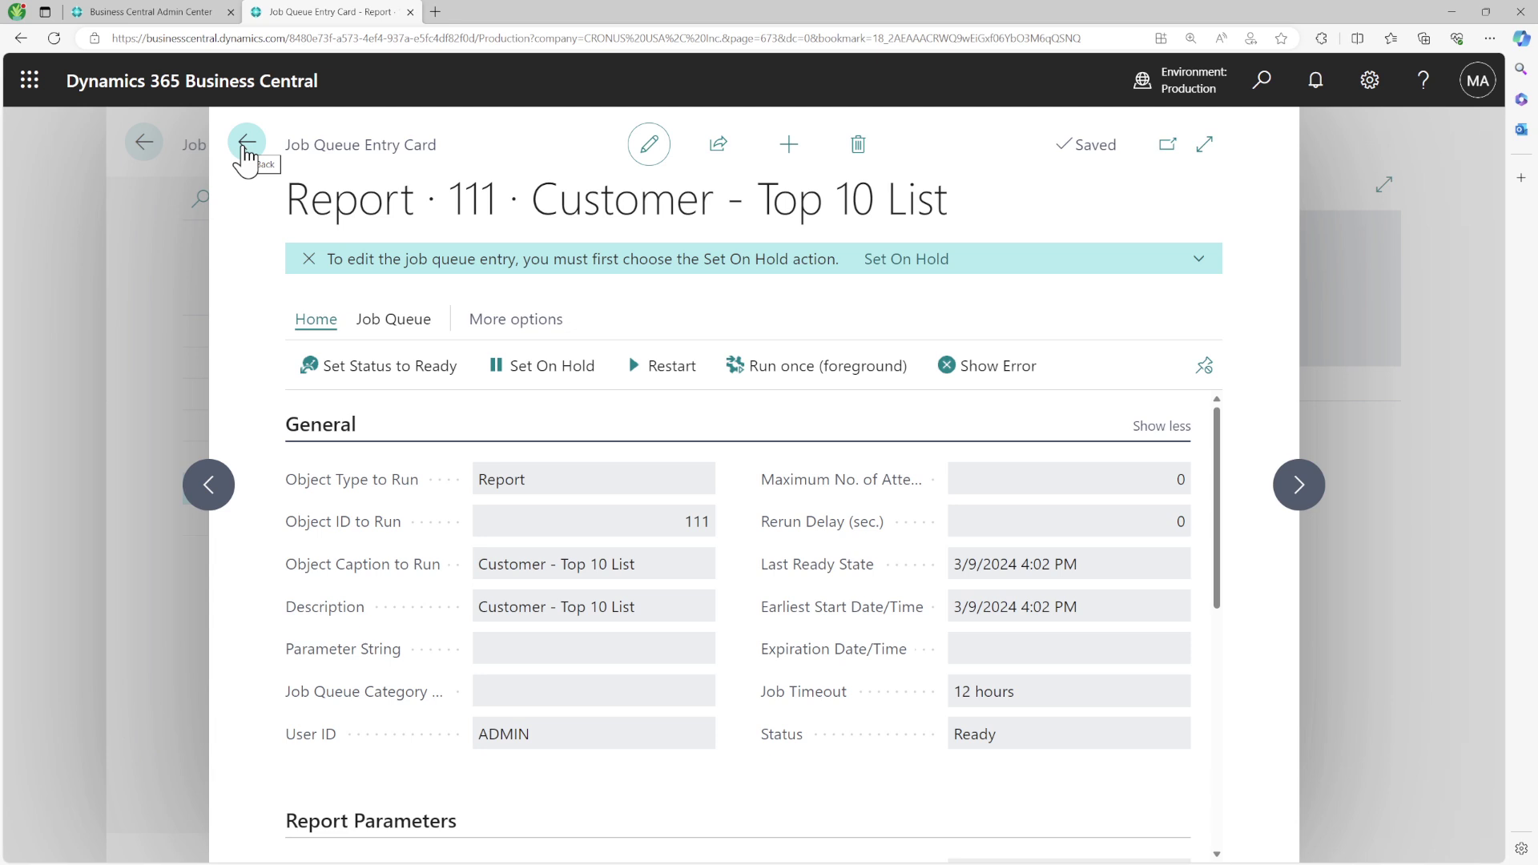
{"action": "left_click", "coordinate": [247, 146]}
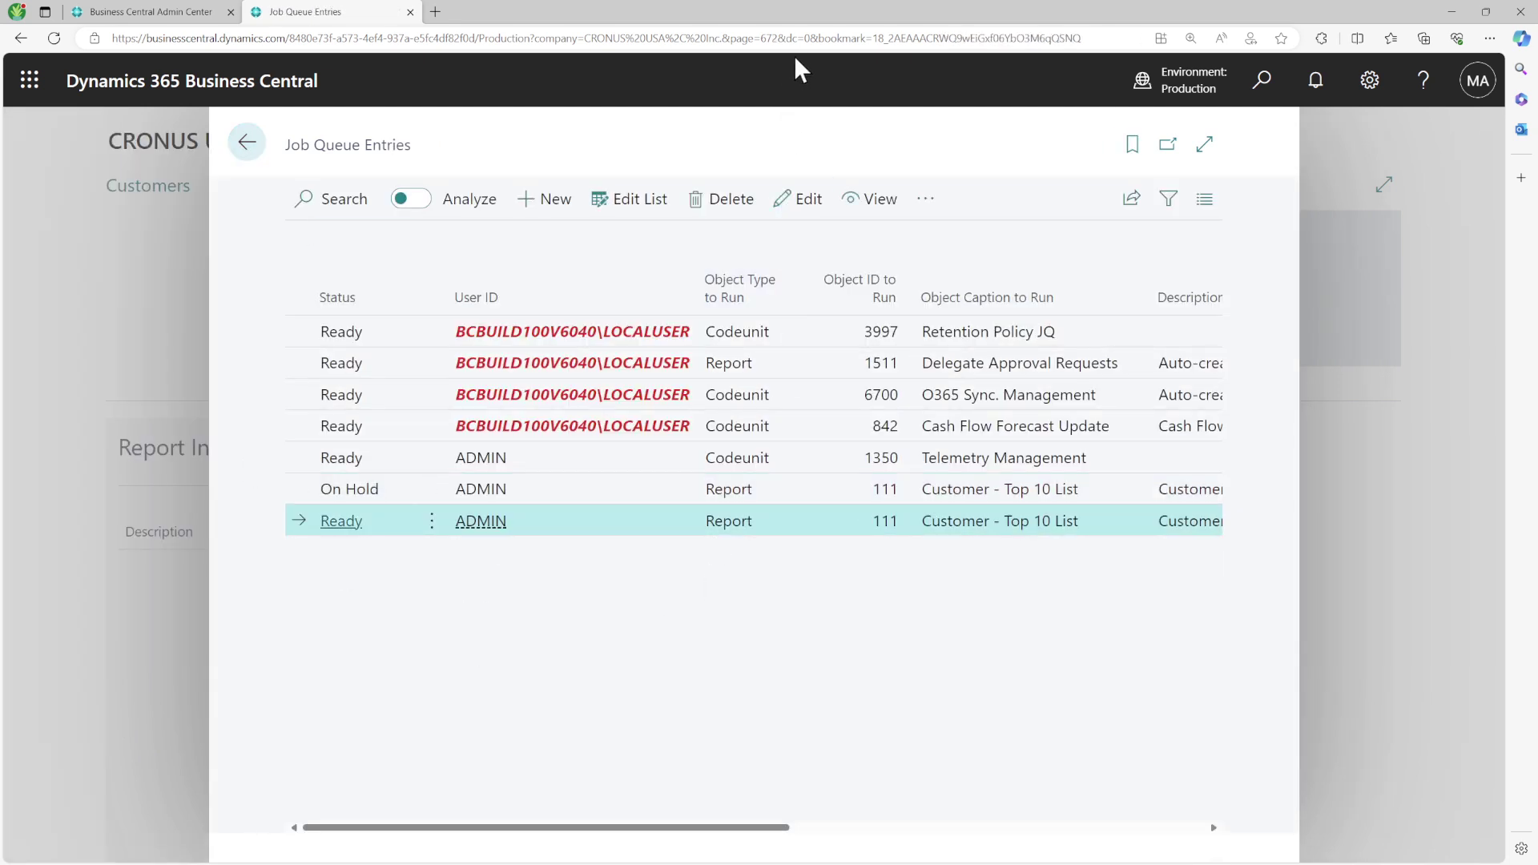
Copy the Job Queue Entries page title, leave the page, and reopen it by searching for the copied title
{"action": "triple_click", "coordinate": [368, 145]}
{"action": "key", "text": "ctrl+c"}
{"action": "right_click", "coordinate": [367, 147]}
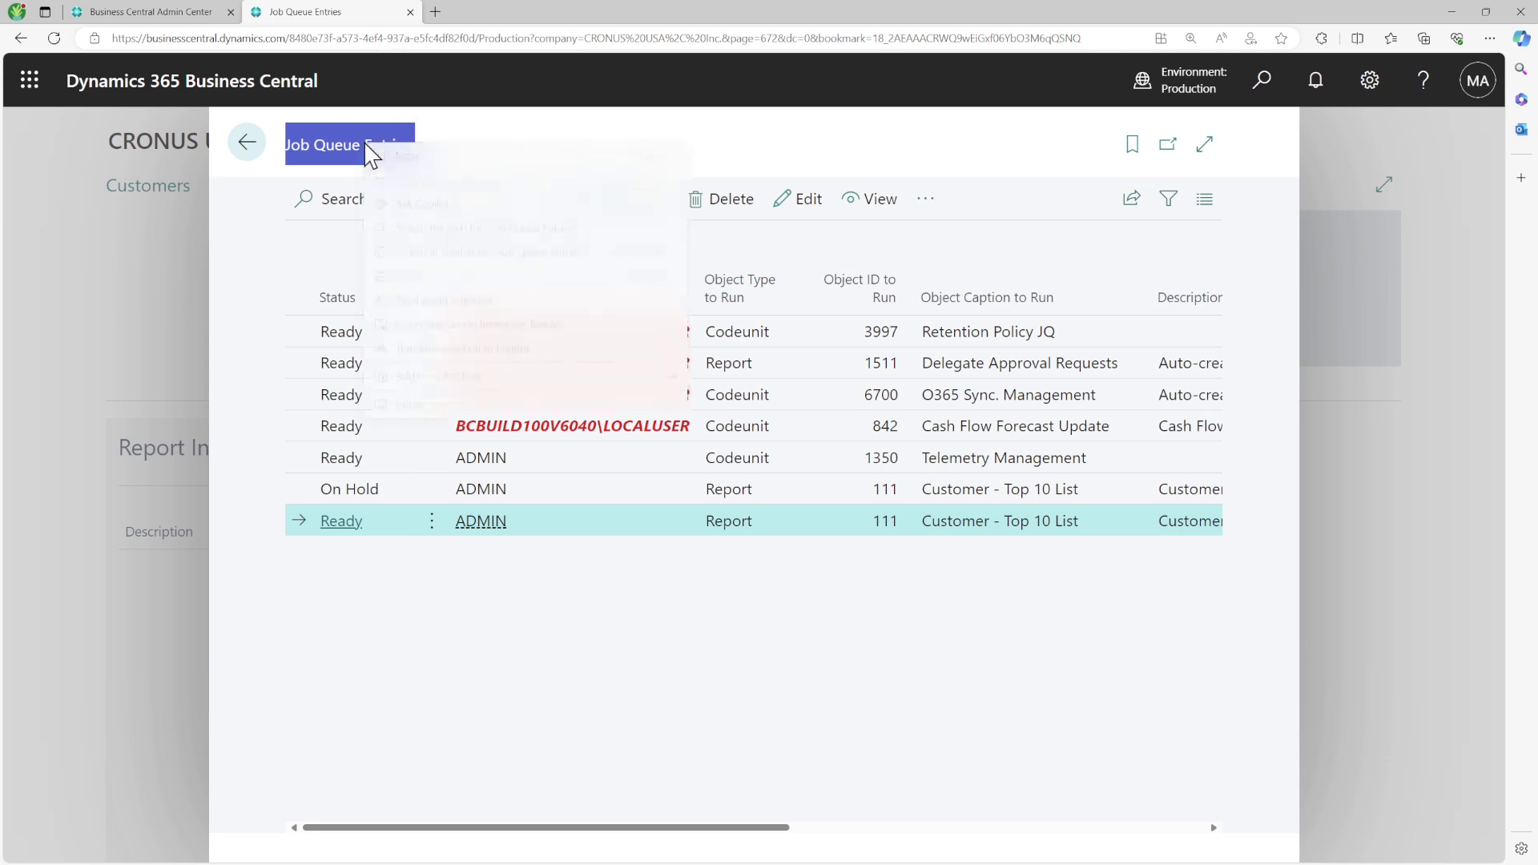
{"action": "key", "text": "Escape"}
{"action": "left_click", "coordinate": [244, 144]}
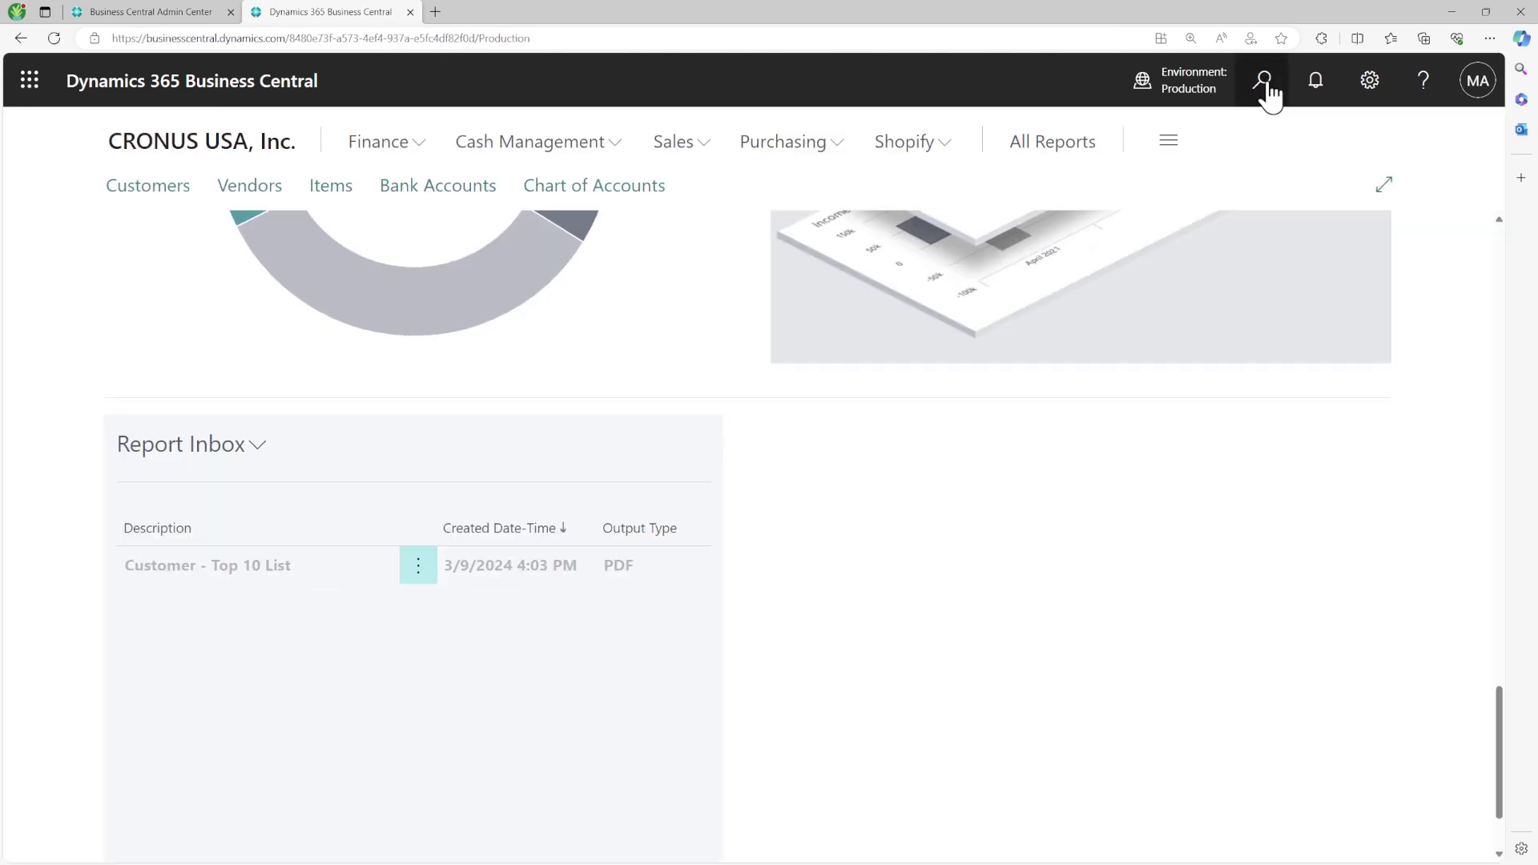
{"action": "left_click", "coordinate": [1265, 82]}
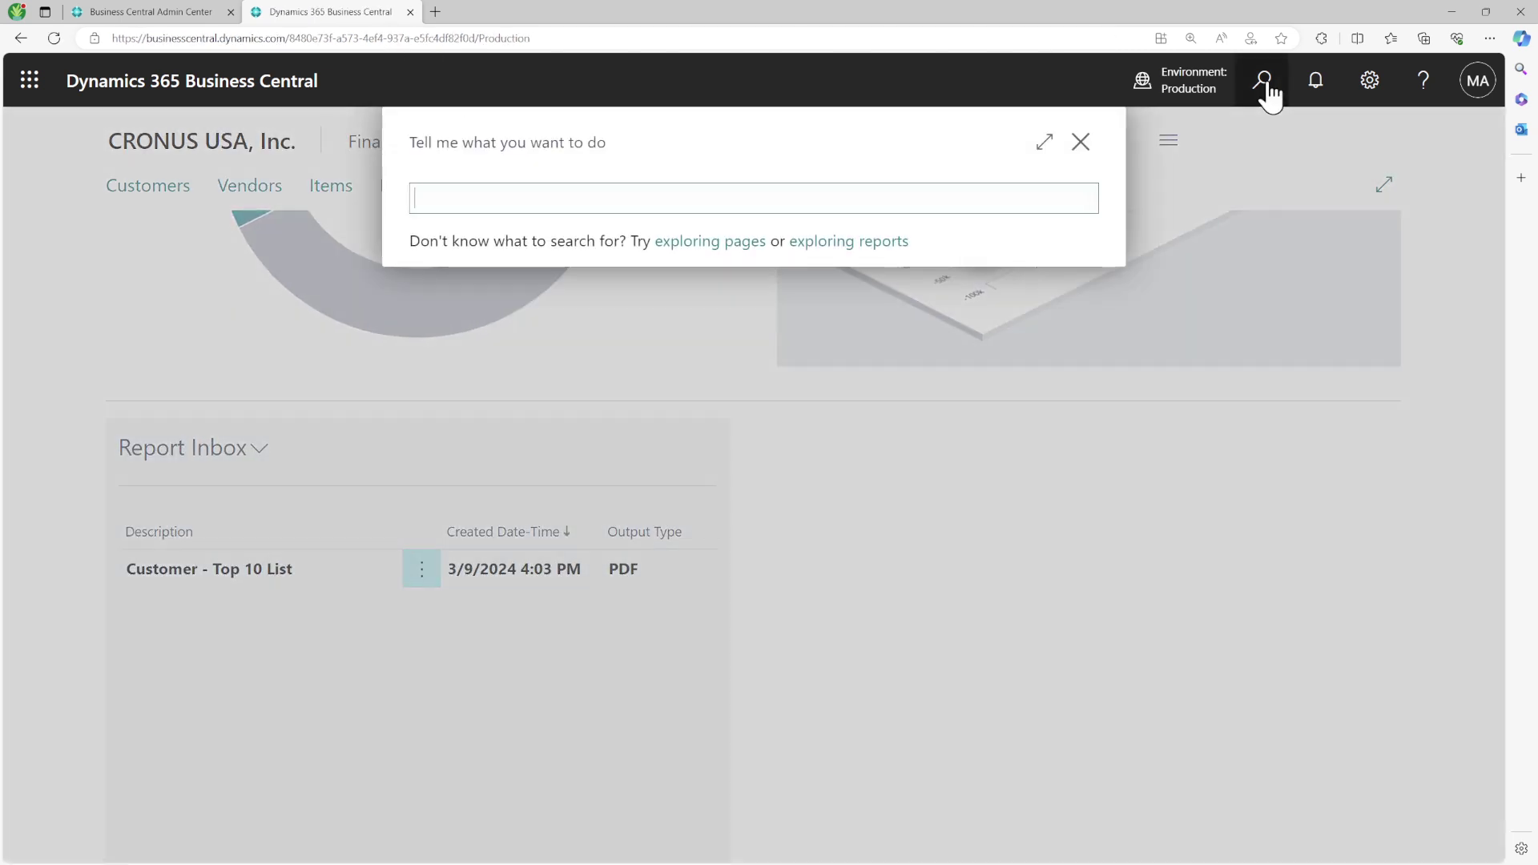
{"action": "key", "text": "ctrl+v"}
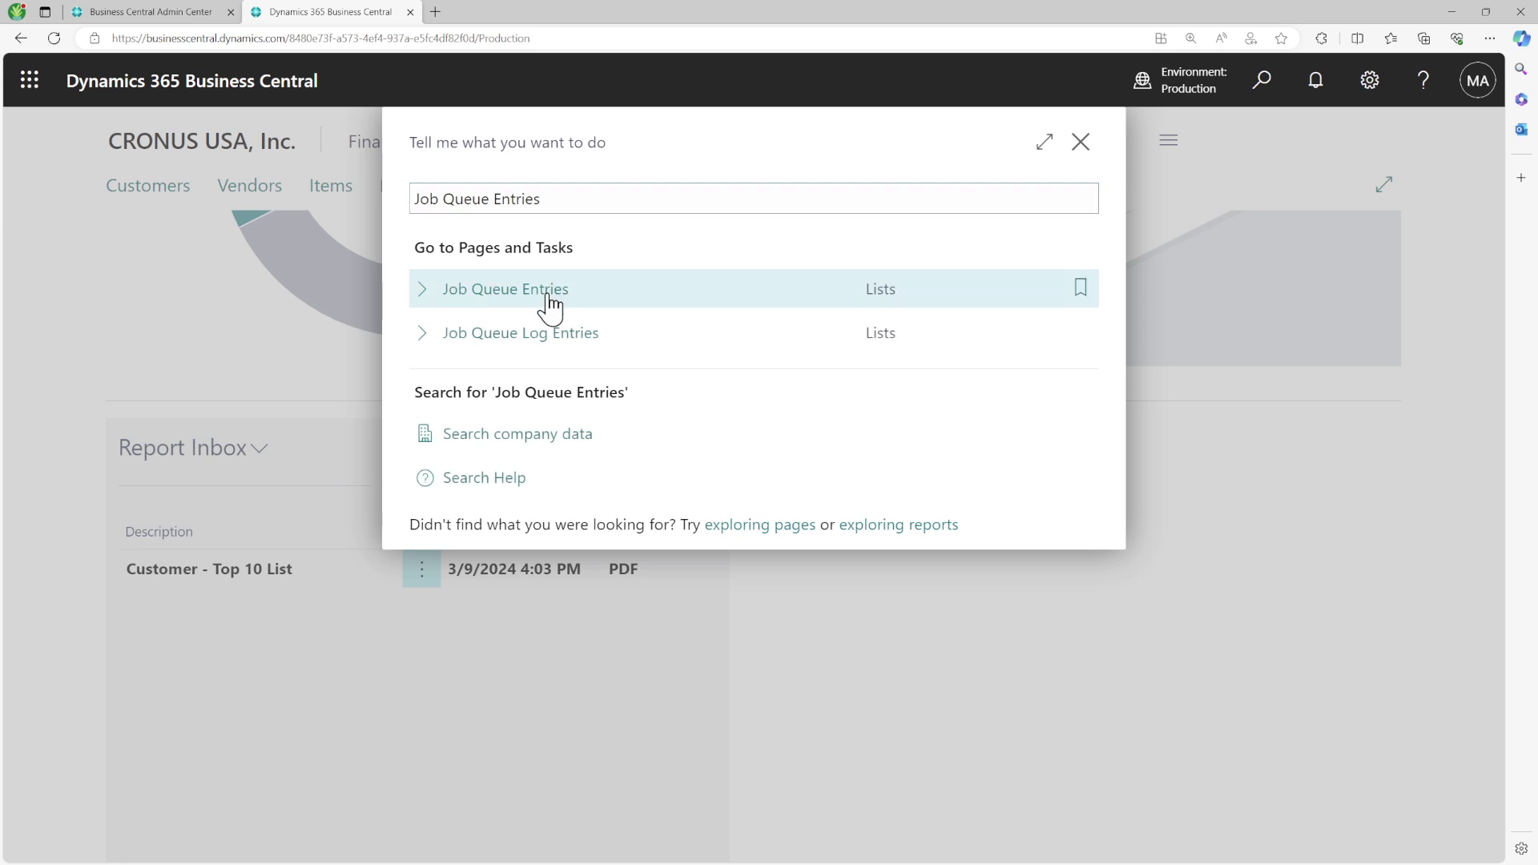
{"action": "left_click", "coordinate": [549, 305]}
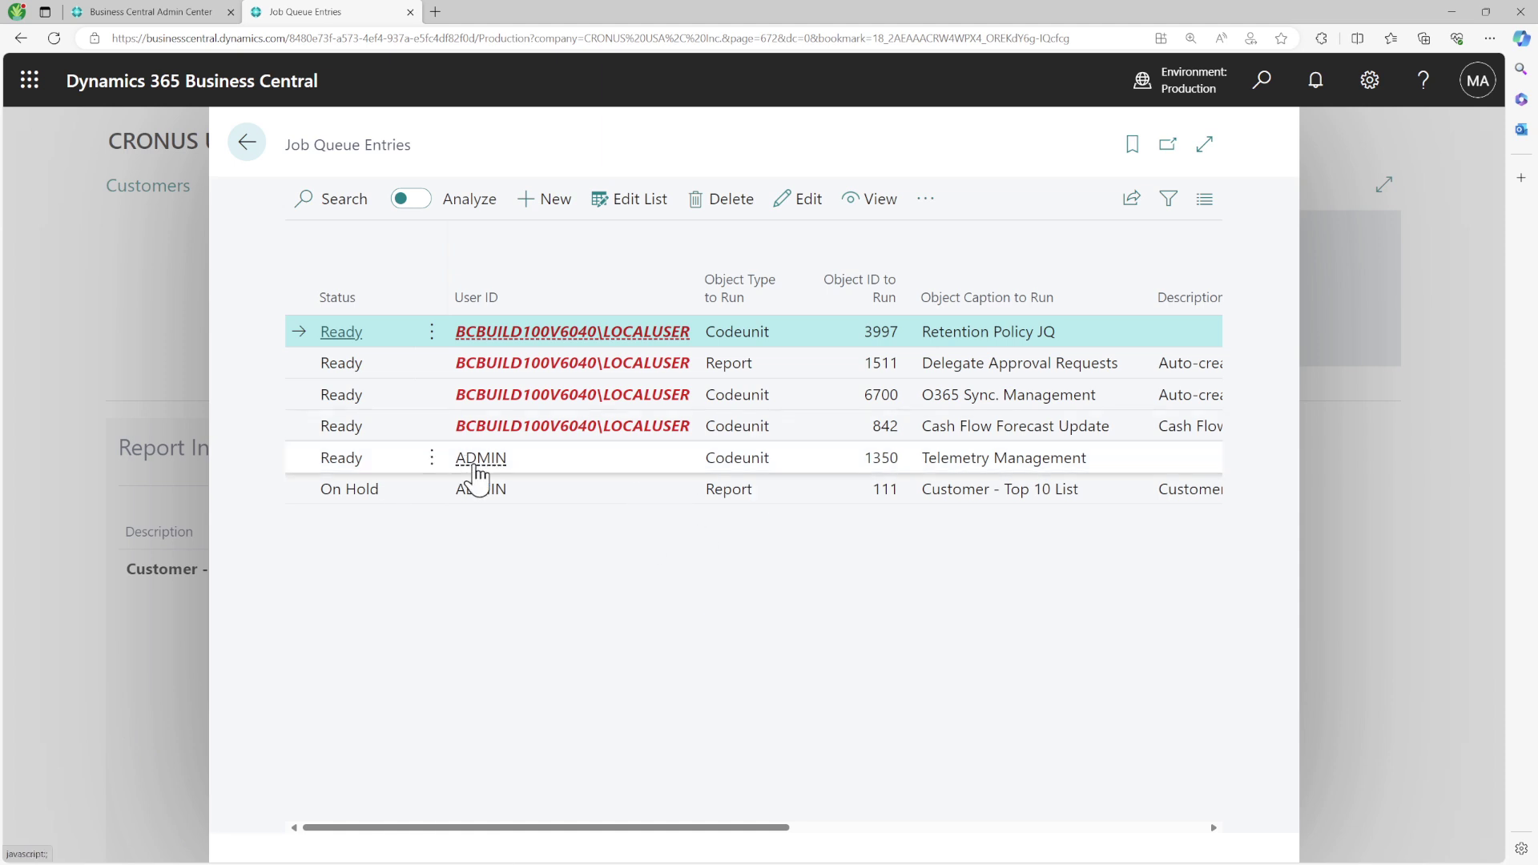
Open the log entries of the Retention Policy JQ entry, remove the system ID filter to list all logs, and return home
{"action": "left_click", "coordinate": [925, 204]}
{"action": "mouse_move", "coordinate": [899, 463]}
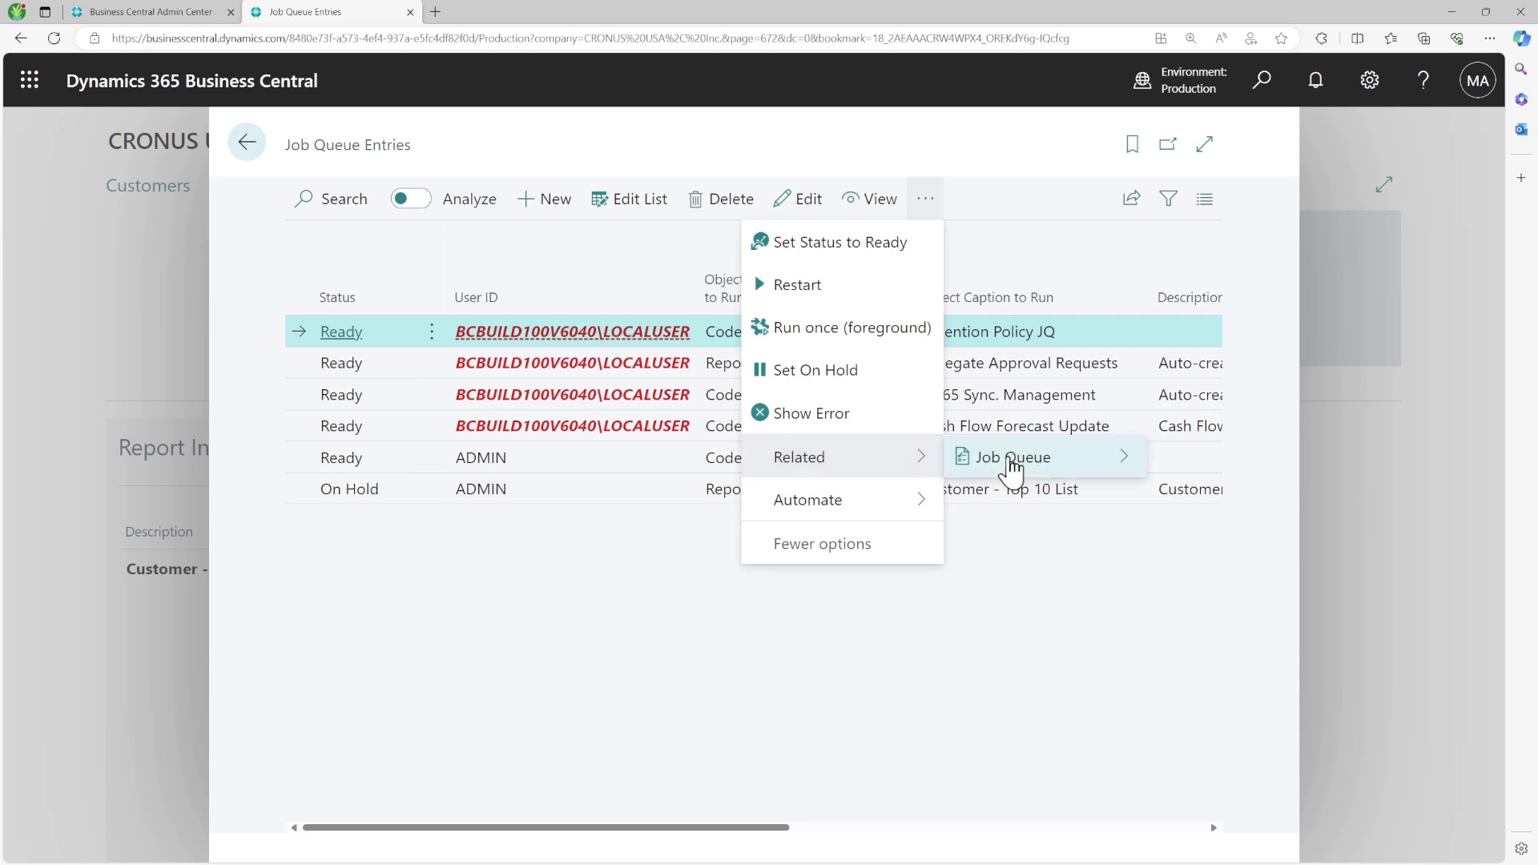
{"action": "mouse_move", "coordinate": [1009, 465]}
{"action": "left_click", "coordinate": [1213, 458]}
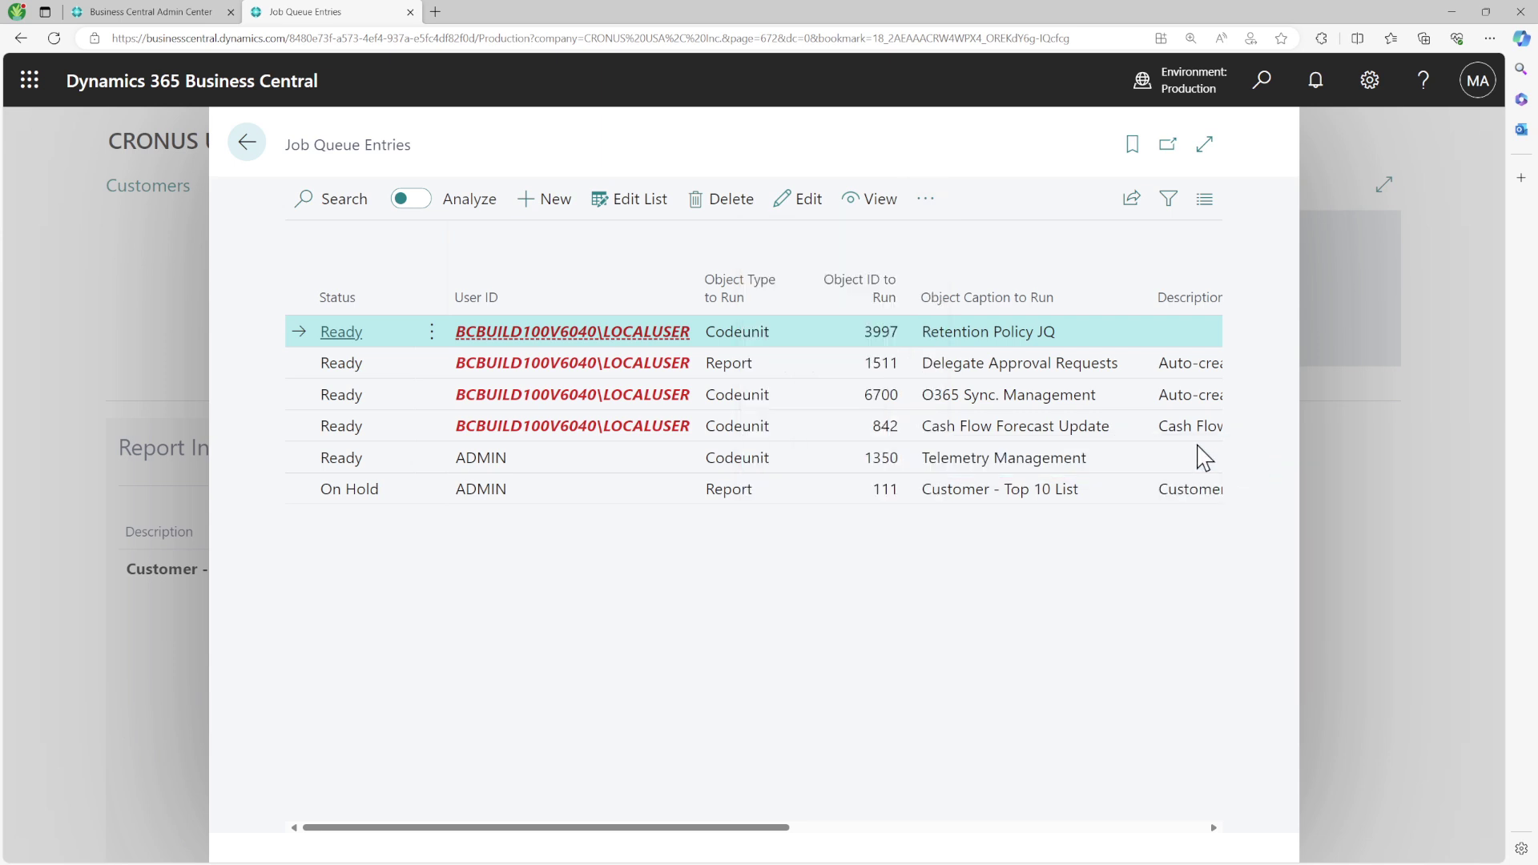
{"action": "left_click", "coordinate": [1181, 204]}
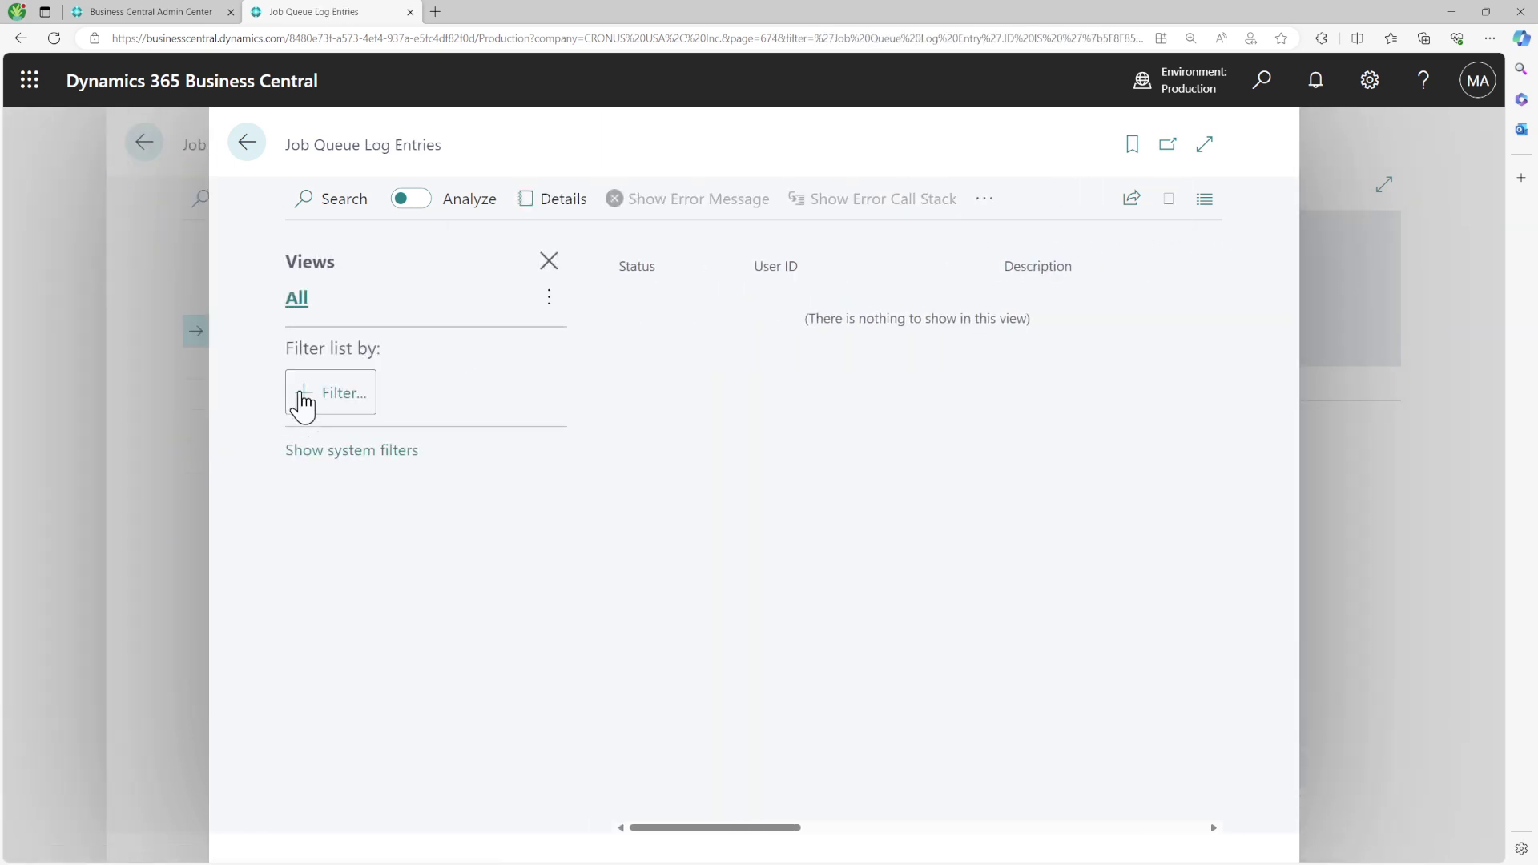
{"action": "left_click", "coordinate": [306, 452]}
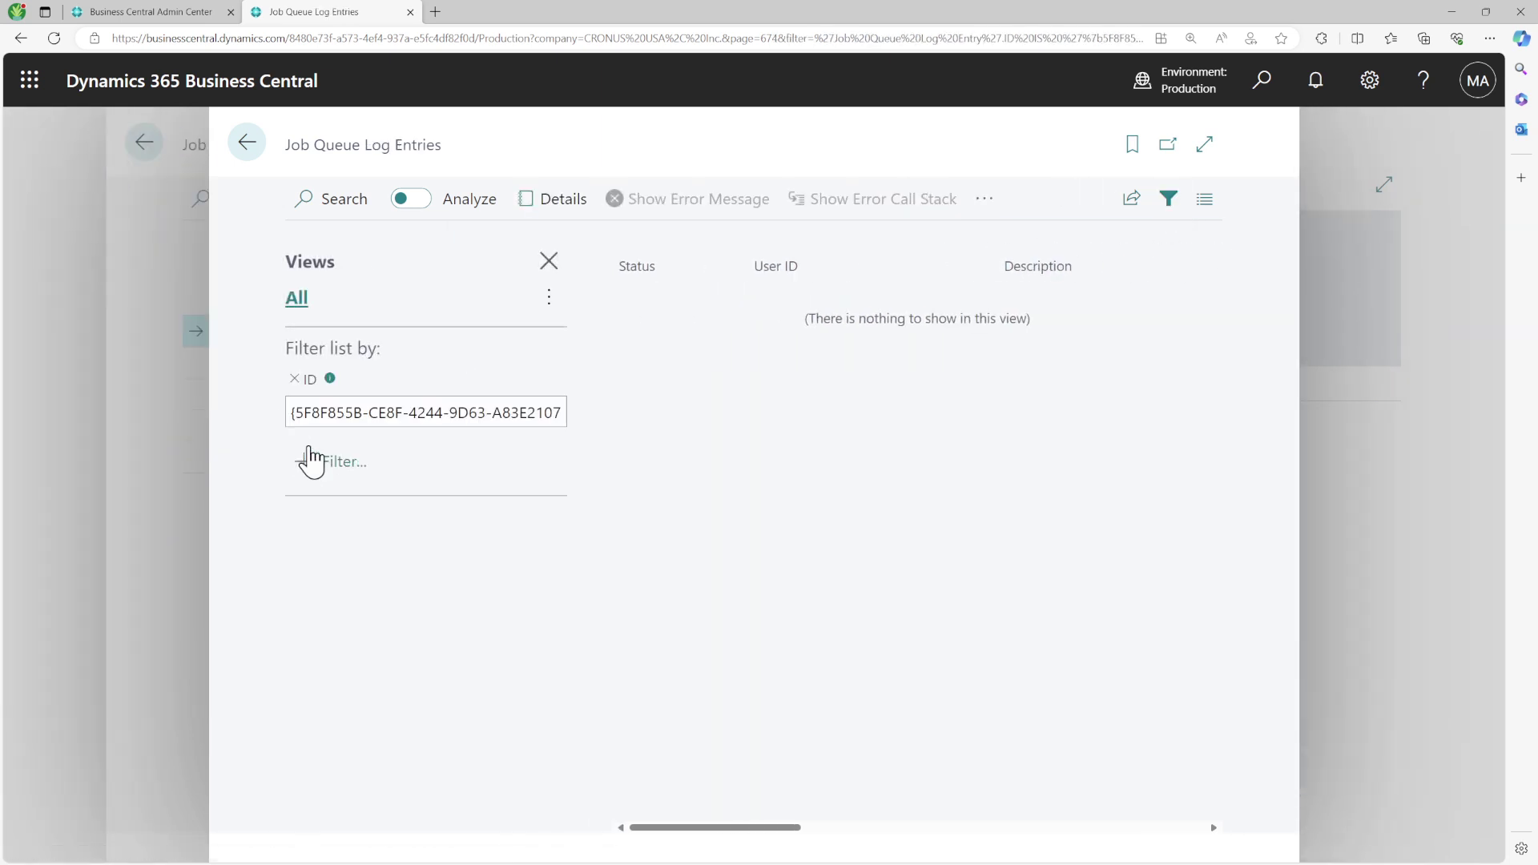
{"action": "left_click", "coordinate": [294, 379]}
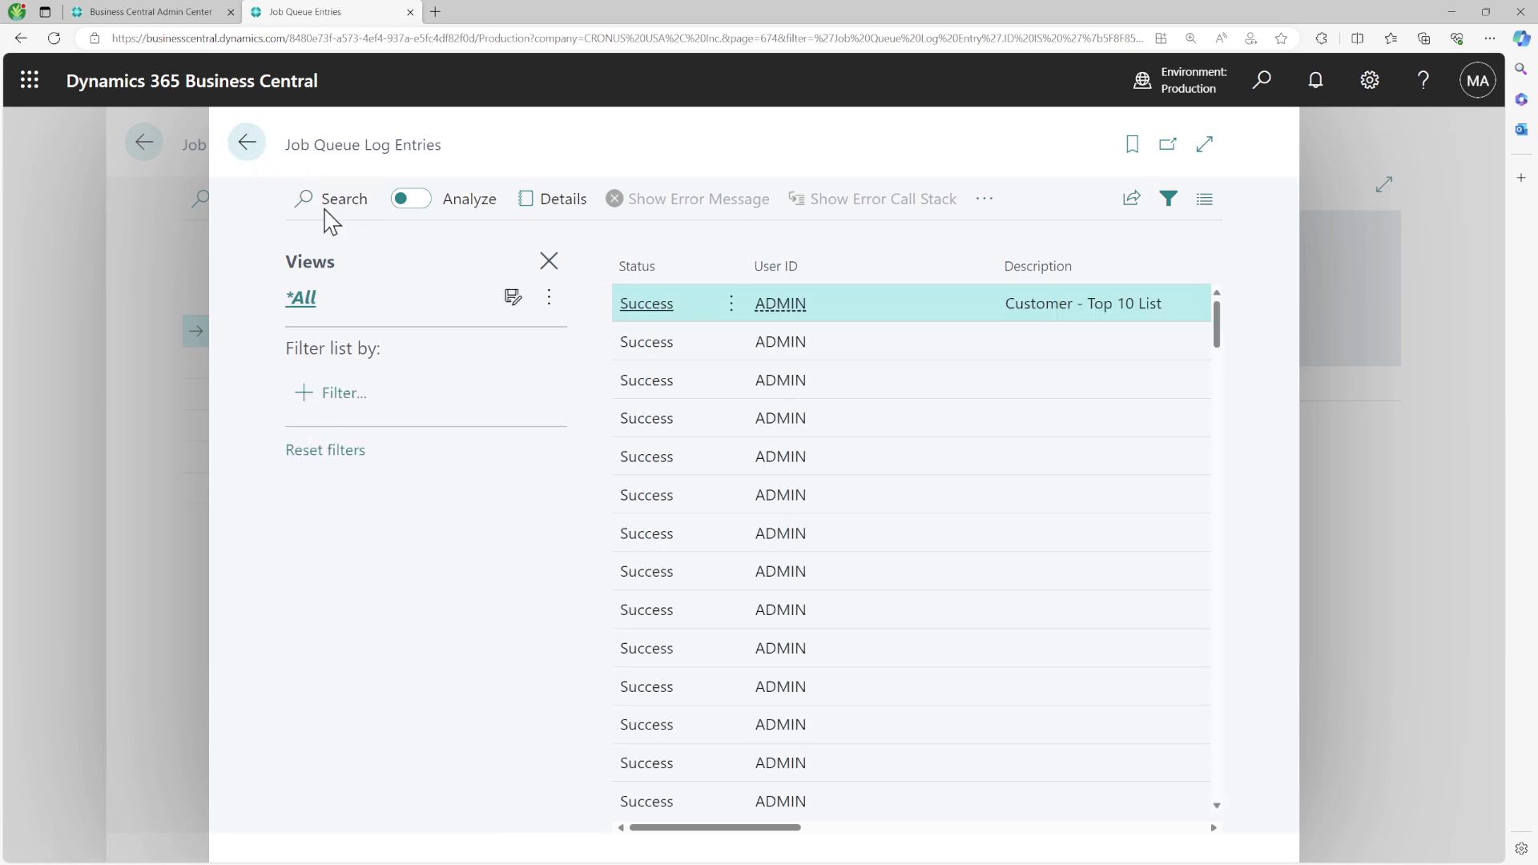
{"action": "key", "text": "Escape"}
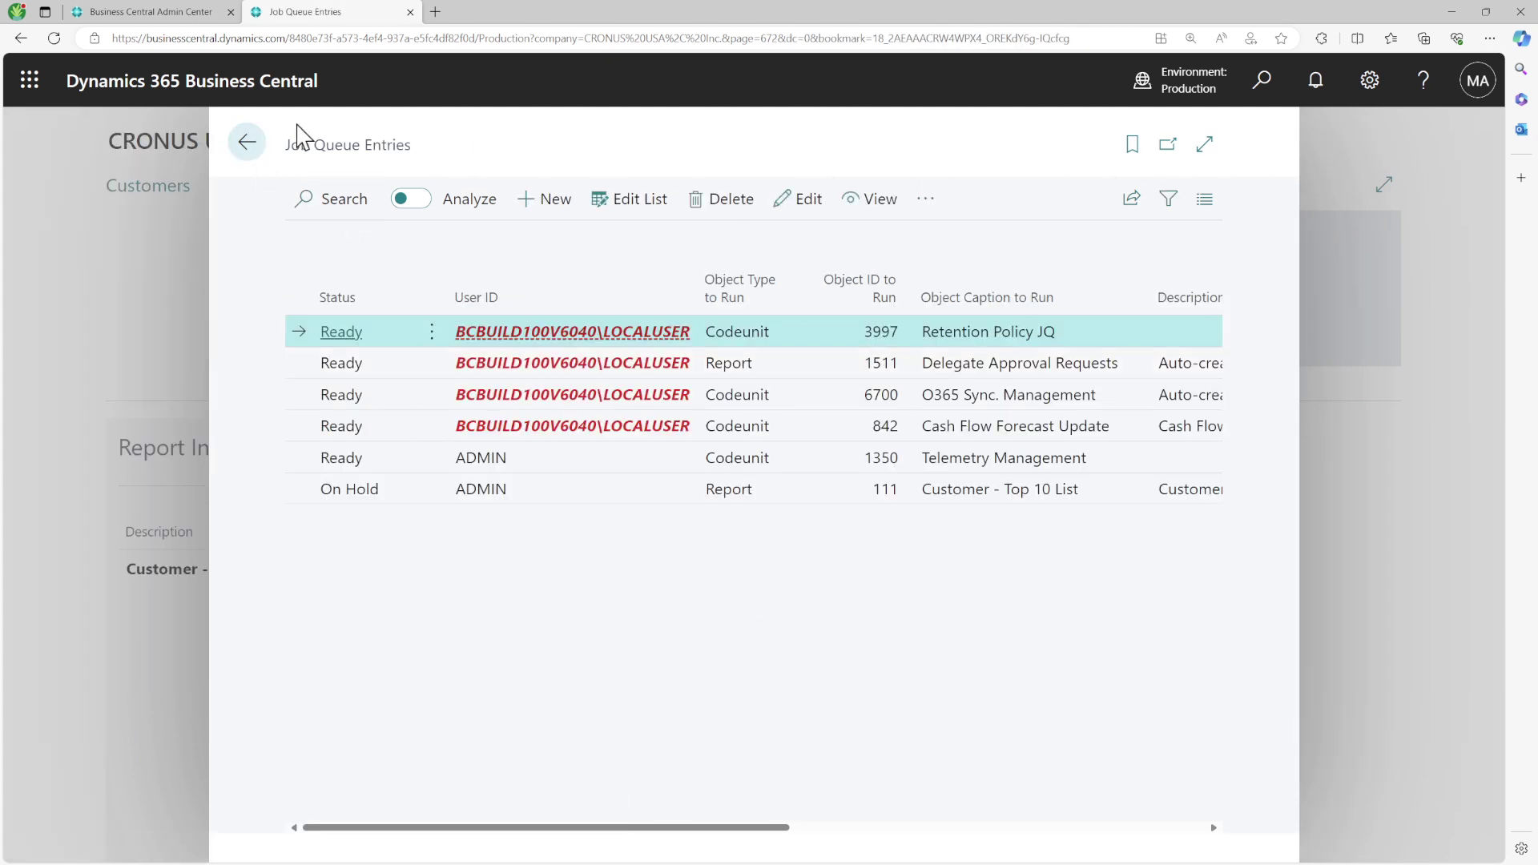
{"action": "key", "text": "Escape"}
Find the Job Queue Log Entries page by searching "job queue l", check the Customer - Top 10 List log entry, and return home
{"action": "left_click", "coordinate": [1261, 83]}
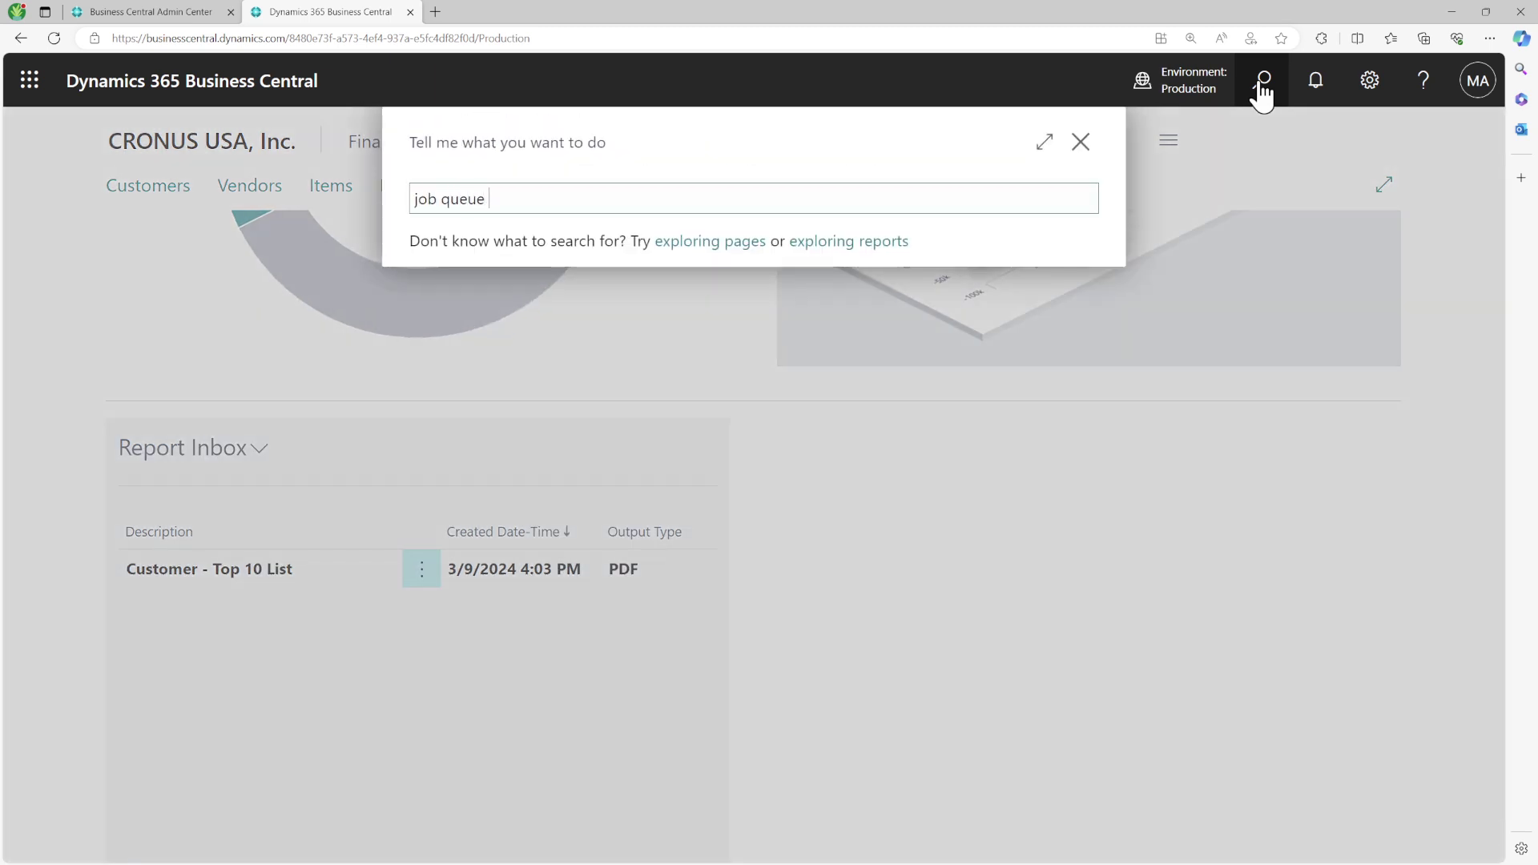
{"action": "type", "text": "job queue l"}
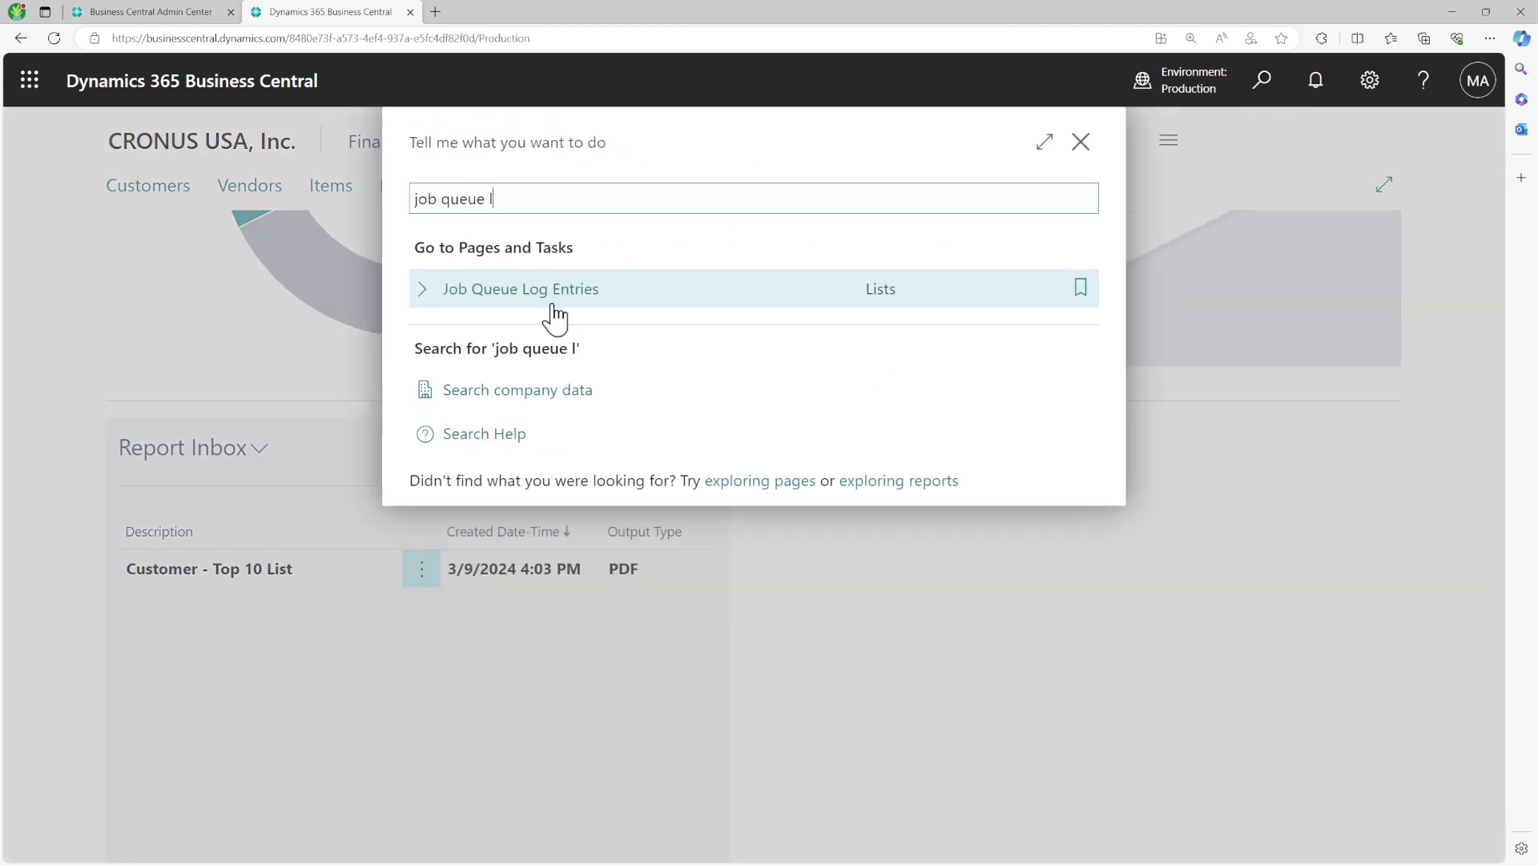
{"action": "left_click", "coordinate": [552, 316]}
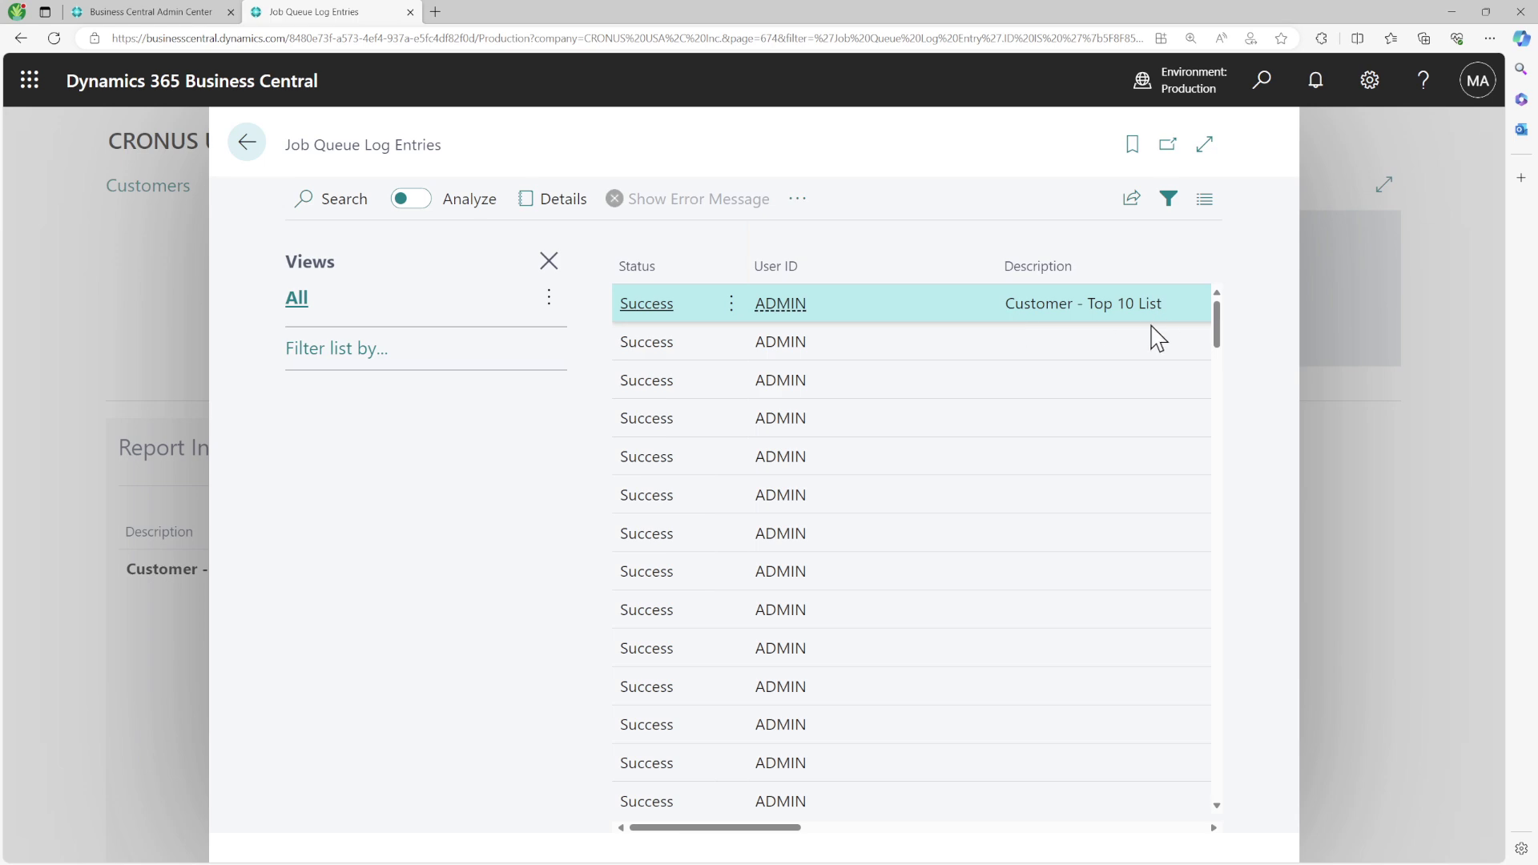
{"action": "left_click_drag", "start_coordinate": [777, 832], "coordinate": [697, 834]}
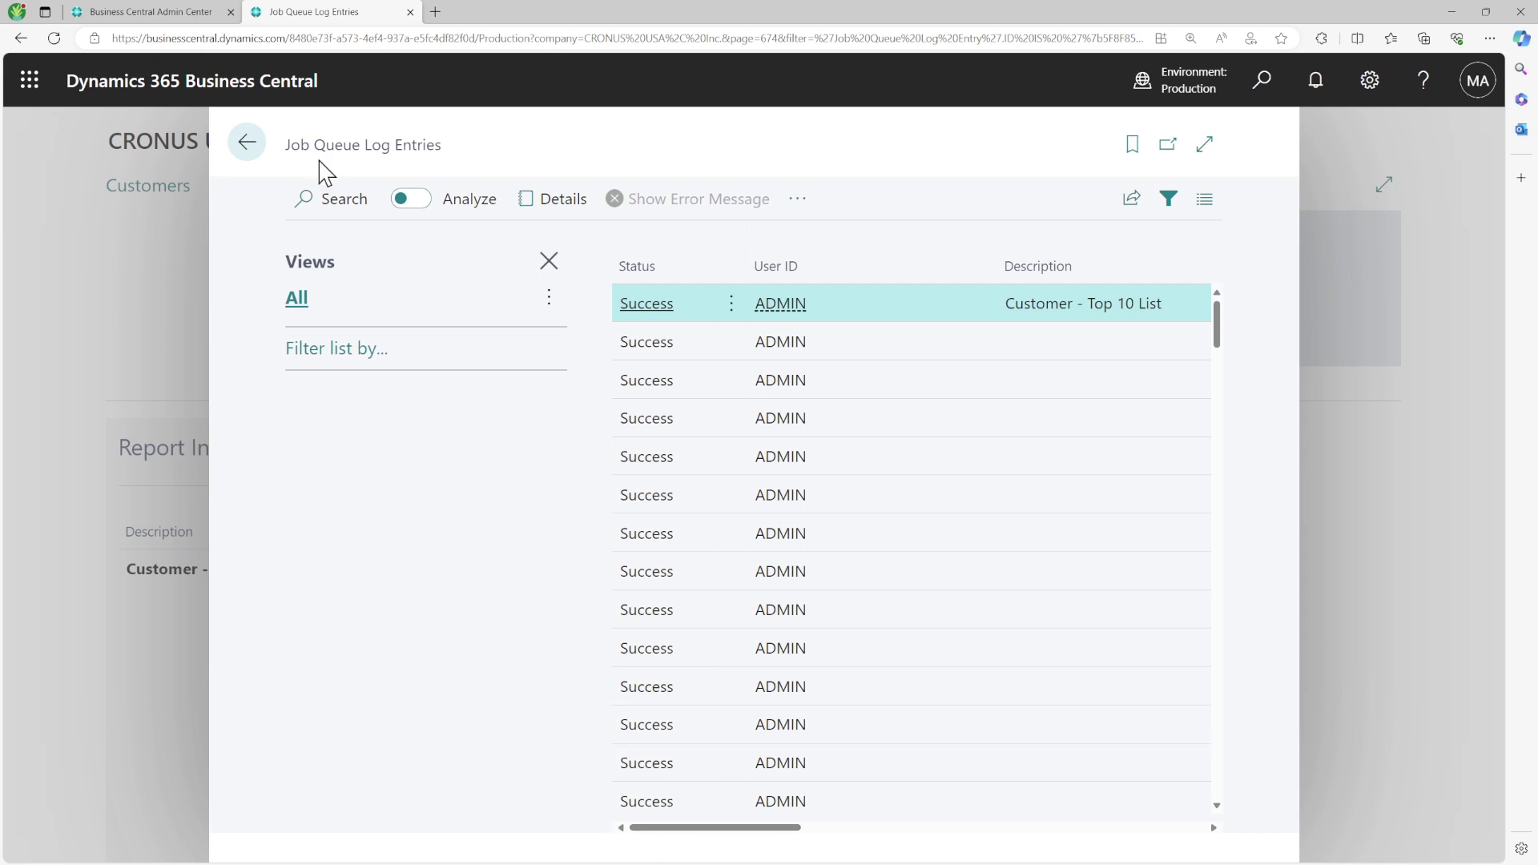
{"action": "left_click", "coordinate": [240, 146]}
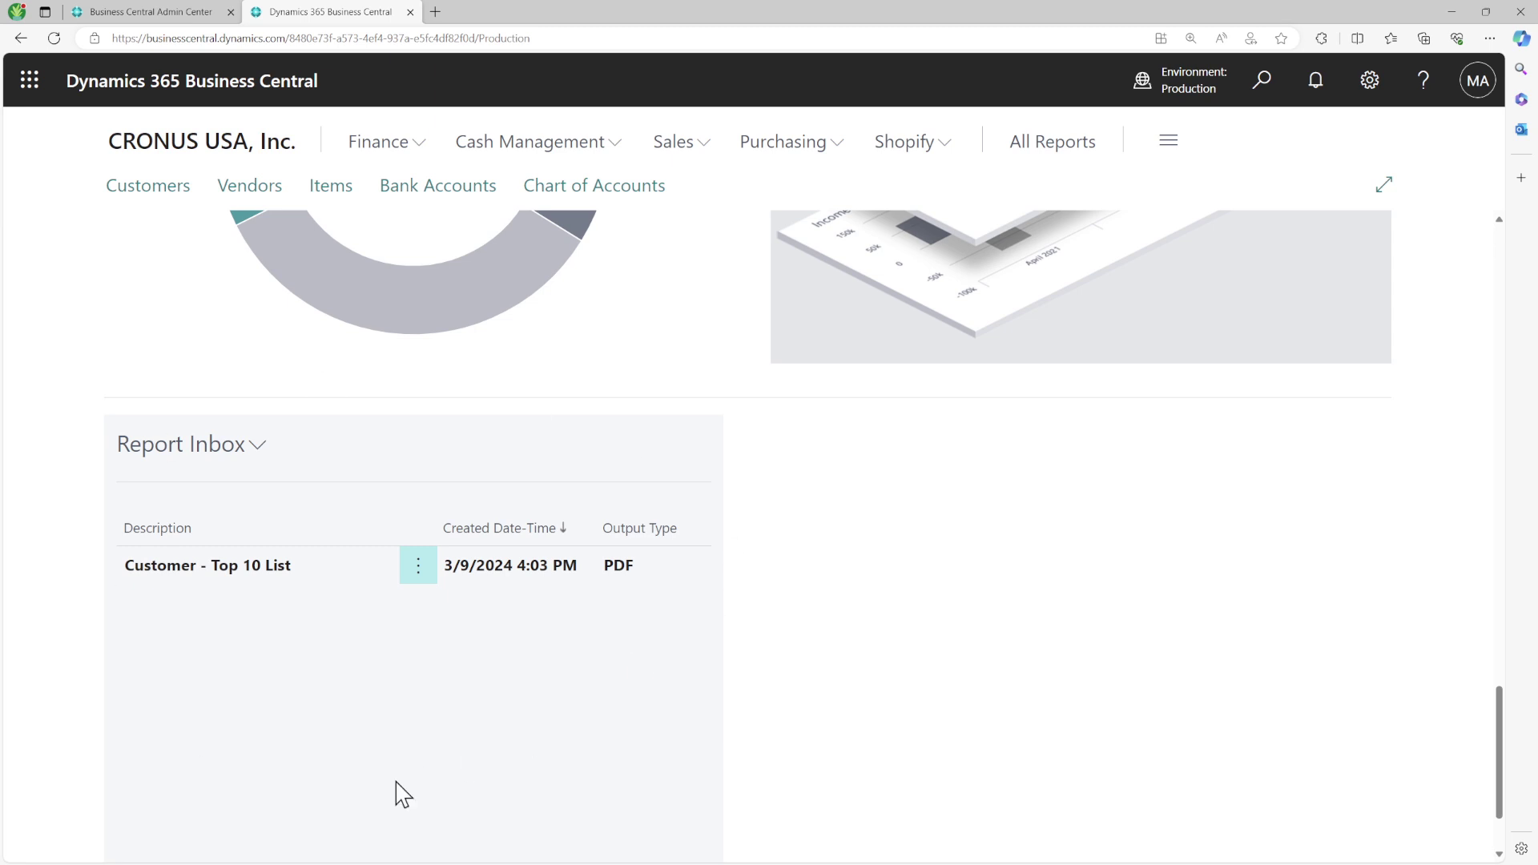
Download the Customer - Top 10 List PDF from the Report Inbox, open it, and highlight the customer rows to examine them
{"action": "left_click", "coordinate": [251, 567]}
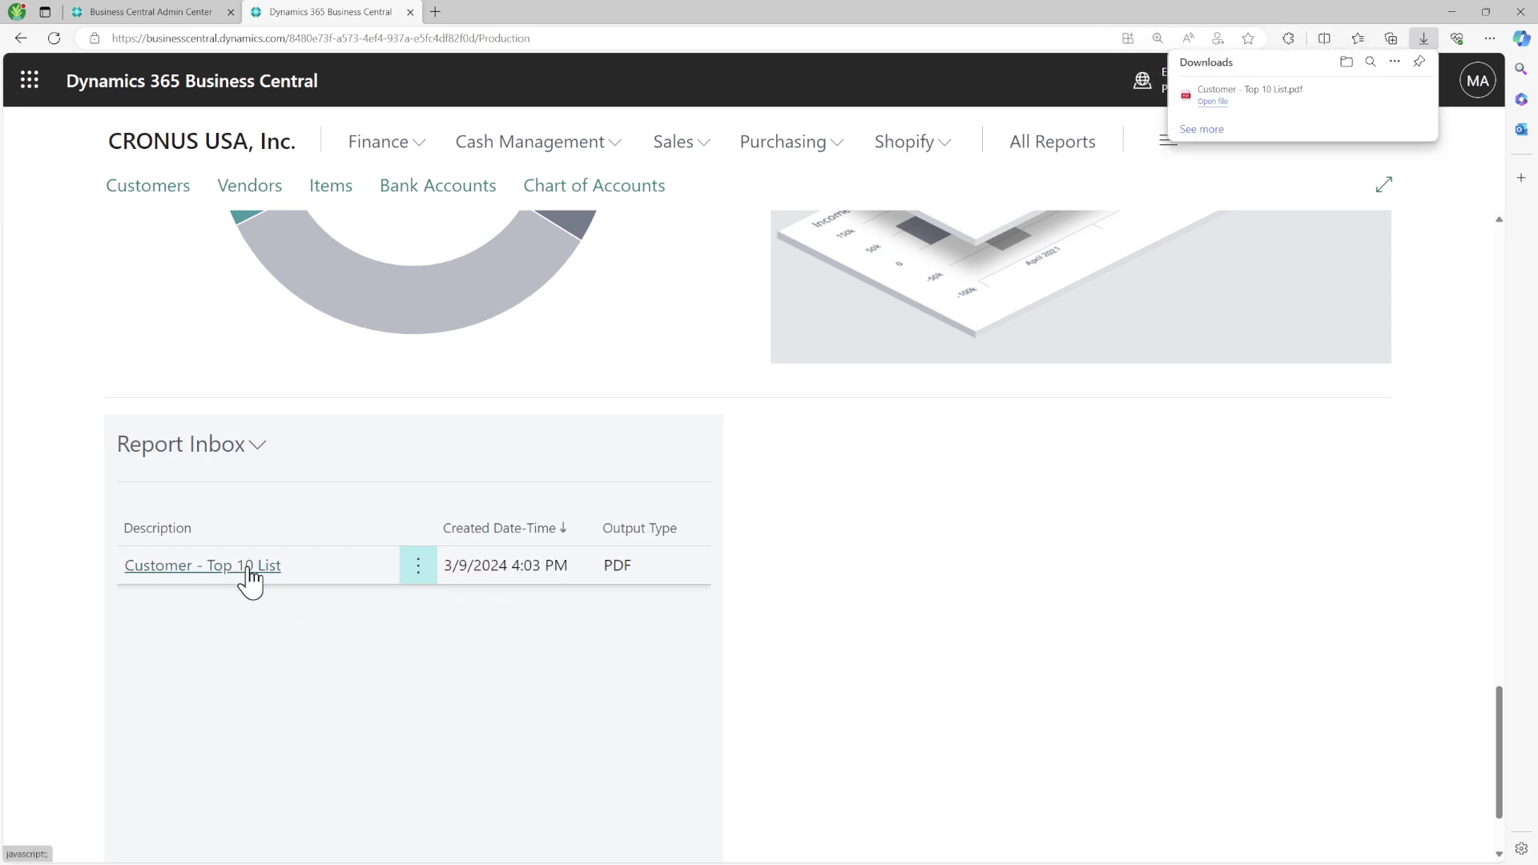
{"action": "left_click", "coordinate": [1238, 102]}
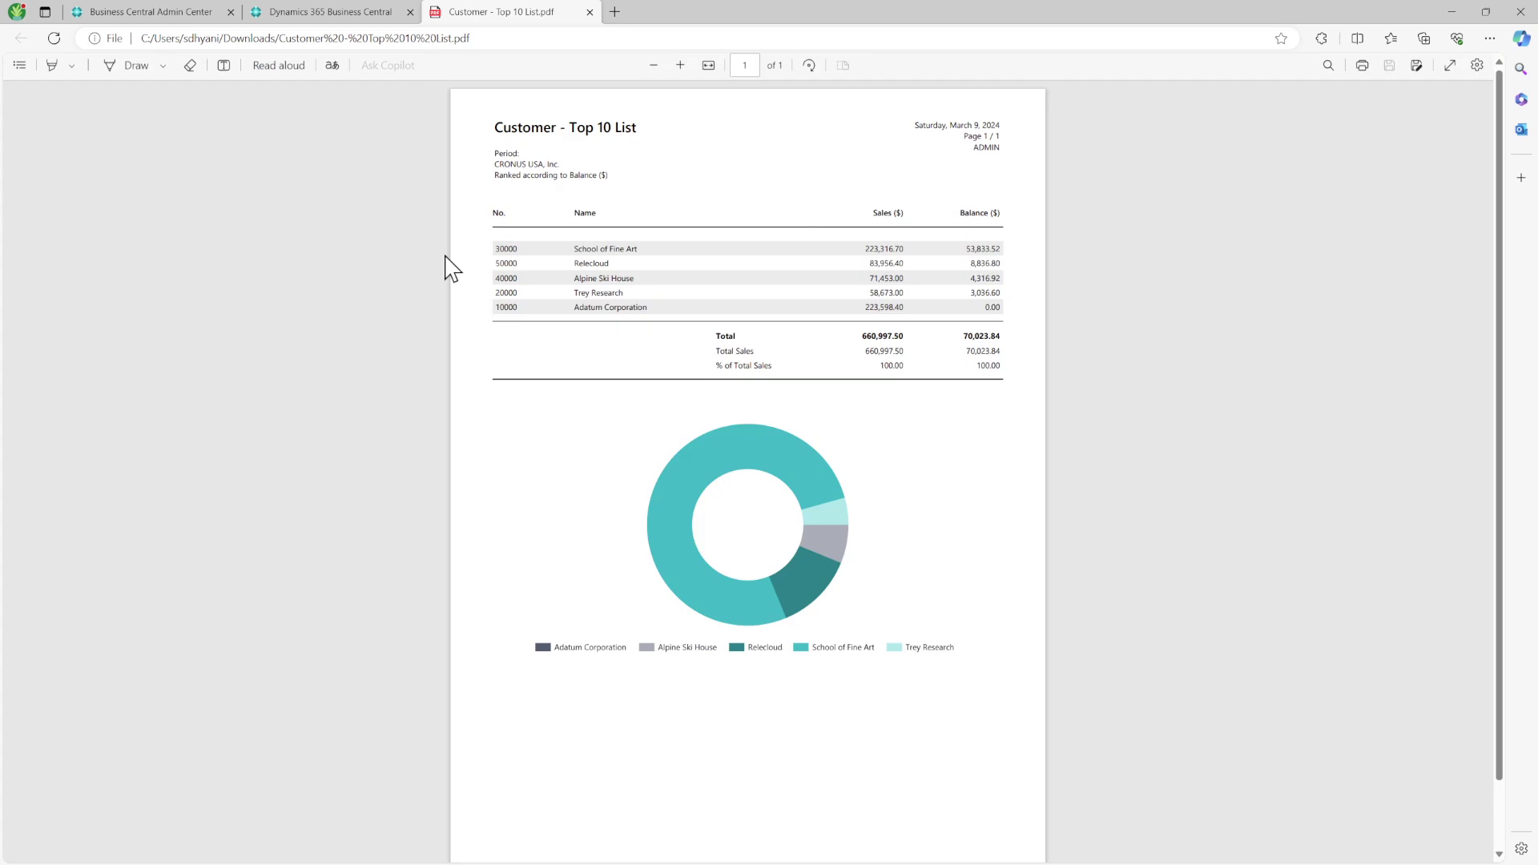
{"action": "left_click_drag", "start_coordinate": [502, 249], "coordinate": [526, 315]}
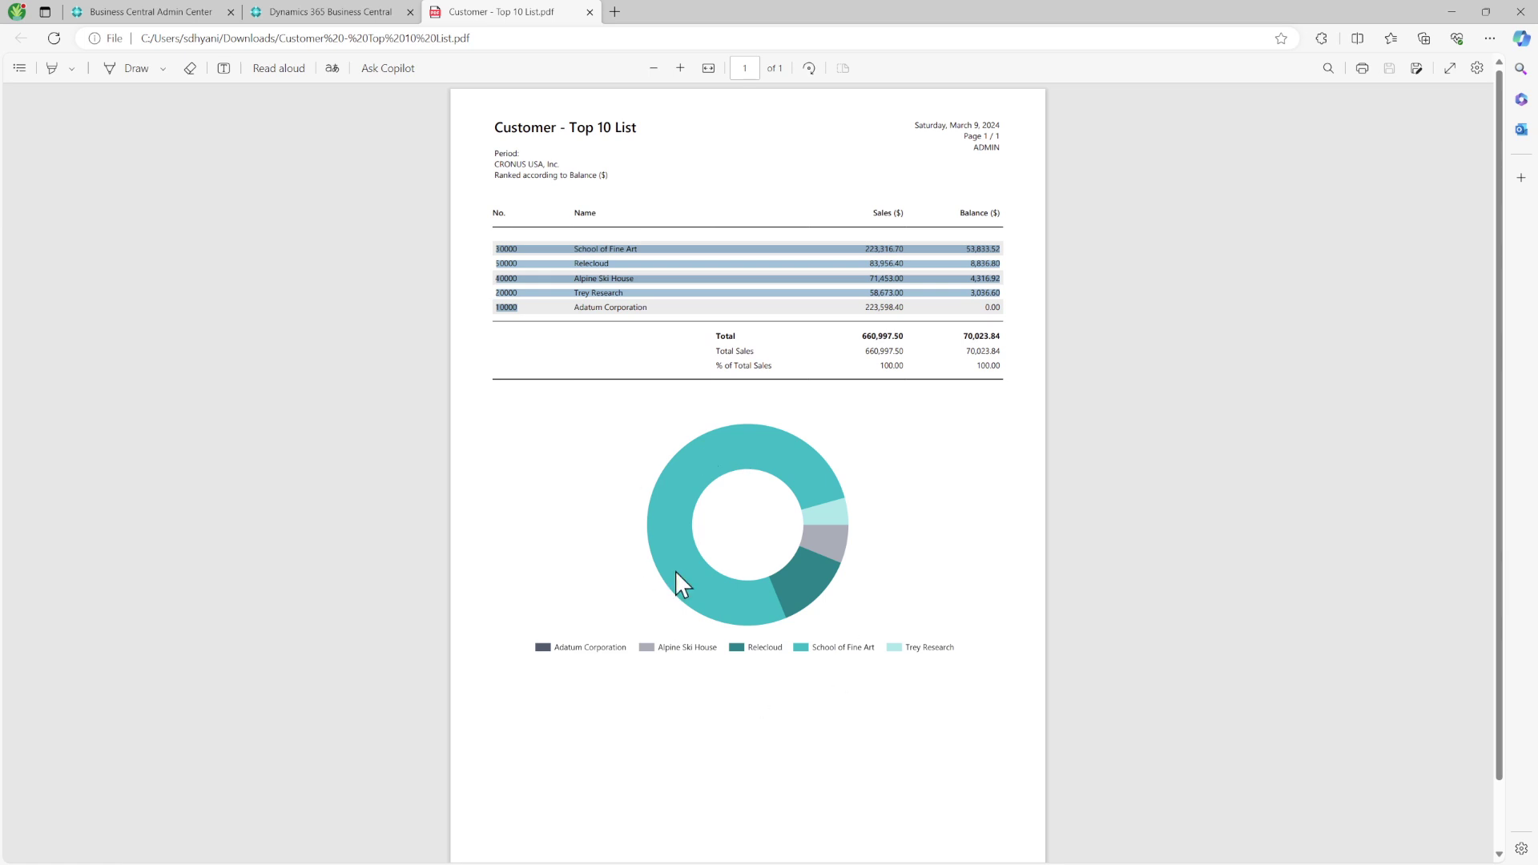
Close the Customer - Top 10 List PDF and open the Vendors list with Analyze mode turned off
{"action": "left_click", "coordinate": [890, 533]}
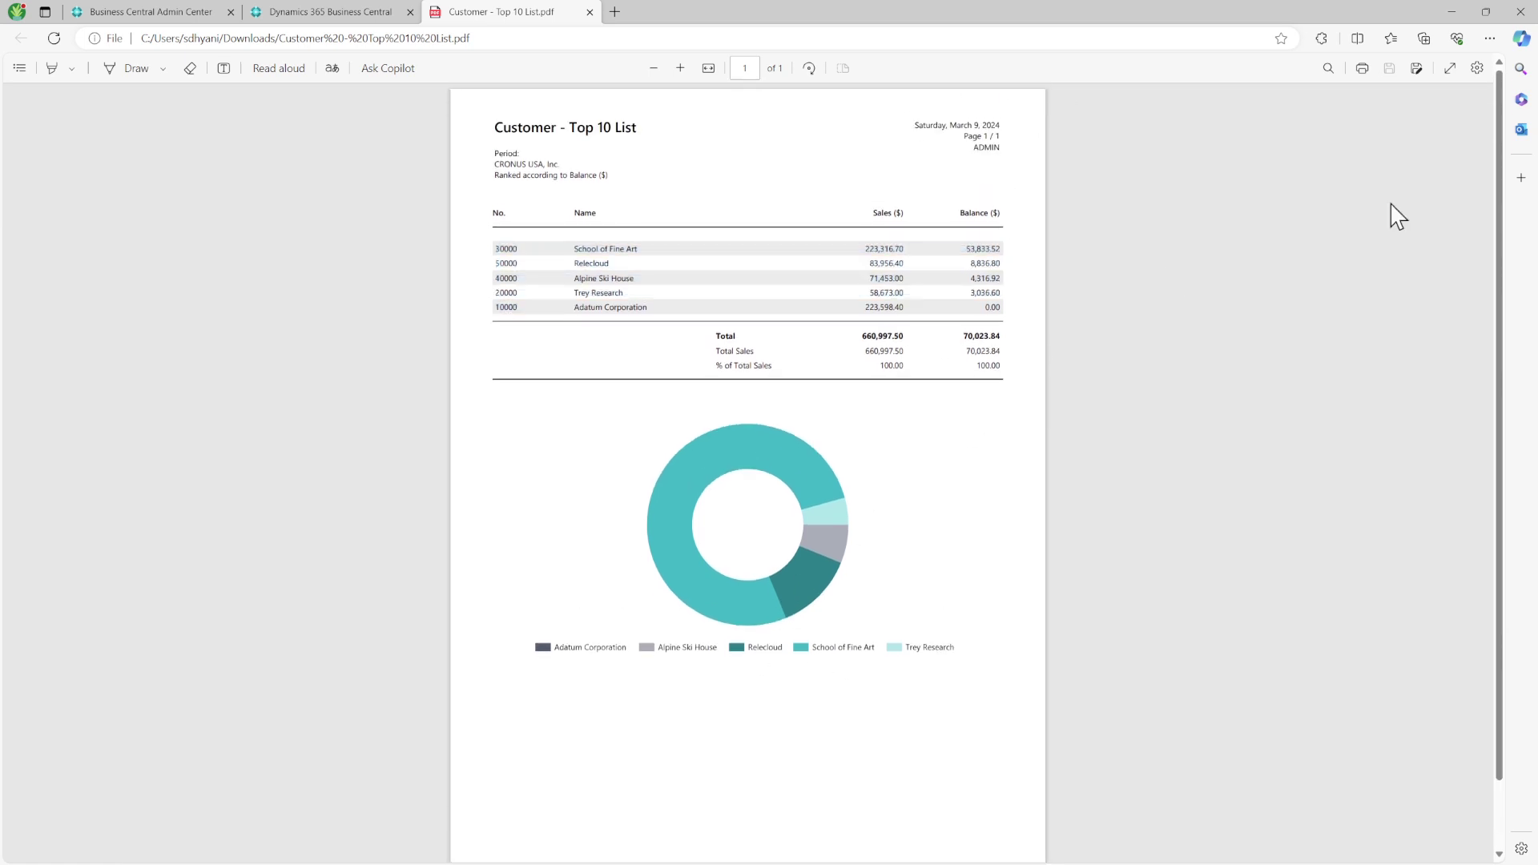
{"action": "left_click", "coordinate": [589, 12]}
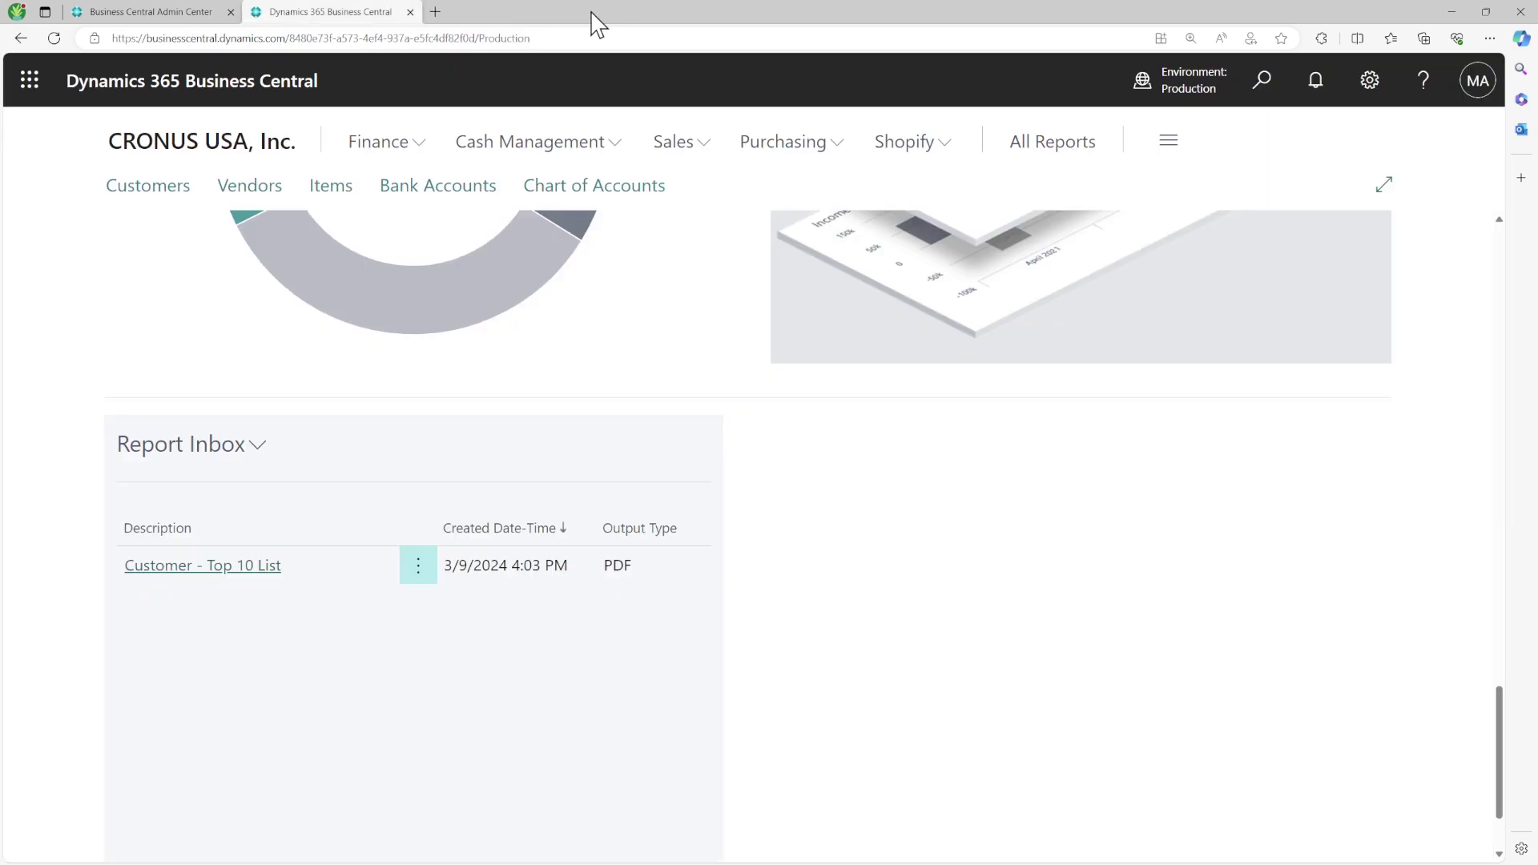
{"action": "scroll", "coordinate": [597, 324], "scroll_direction": "up", "scroll_amount": 15}
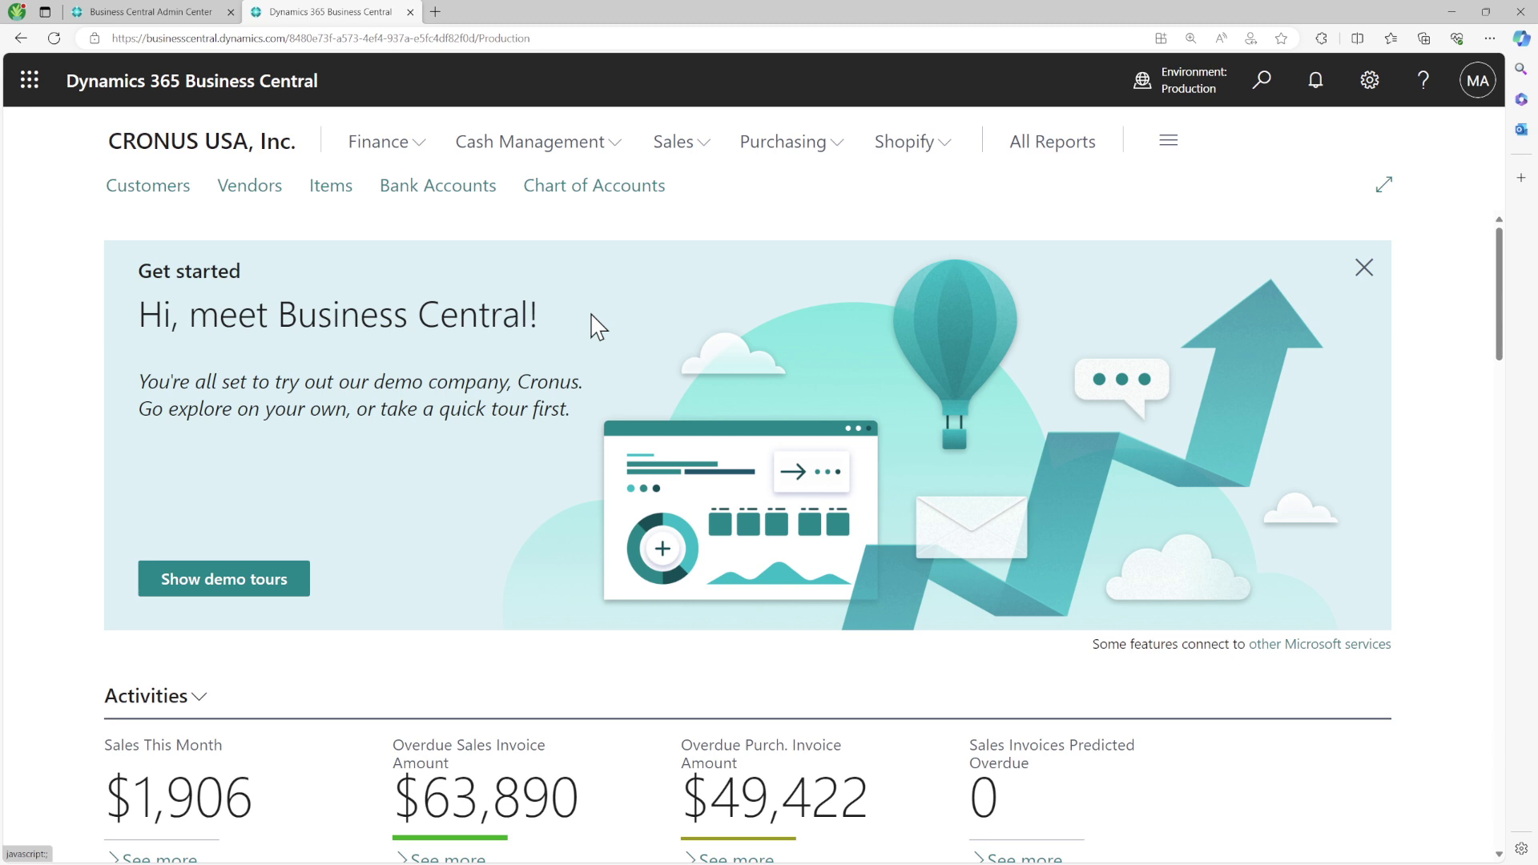
{"action": "left_click", "coordinate": [241, 185]}
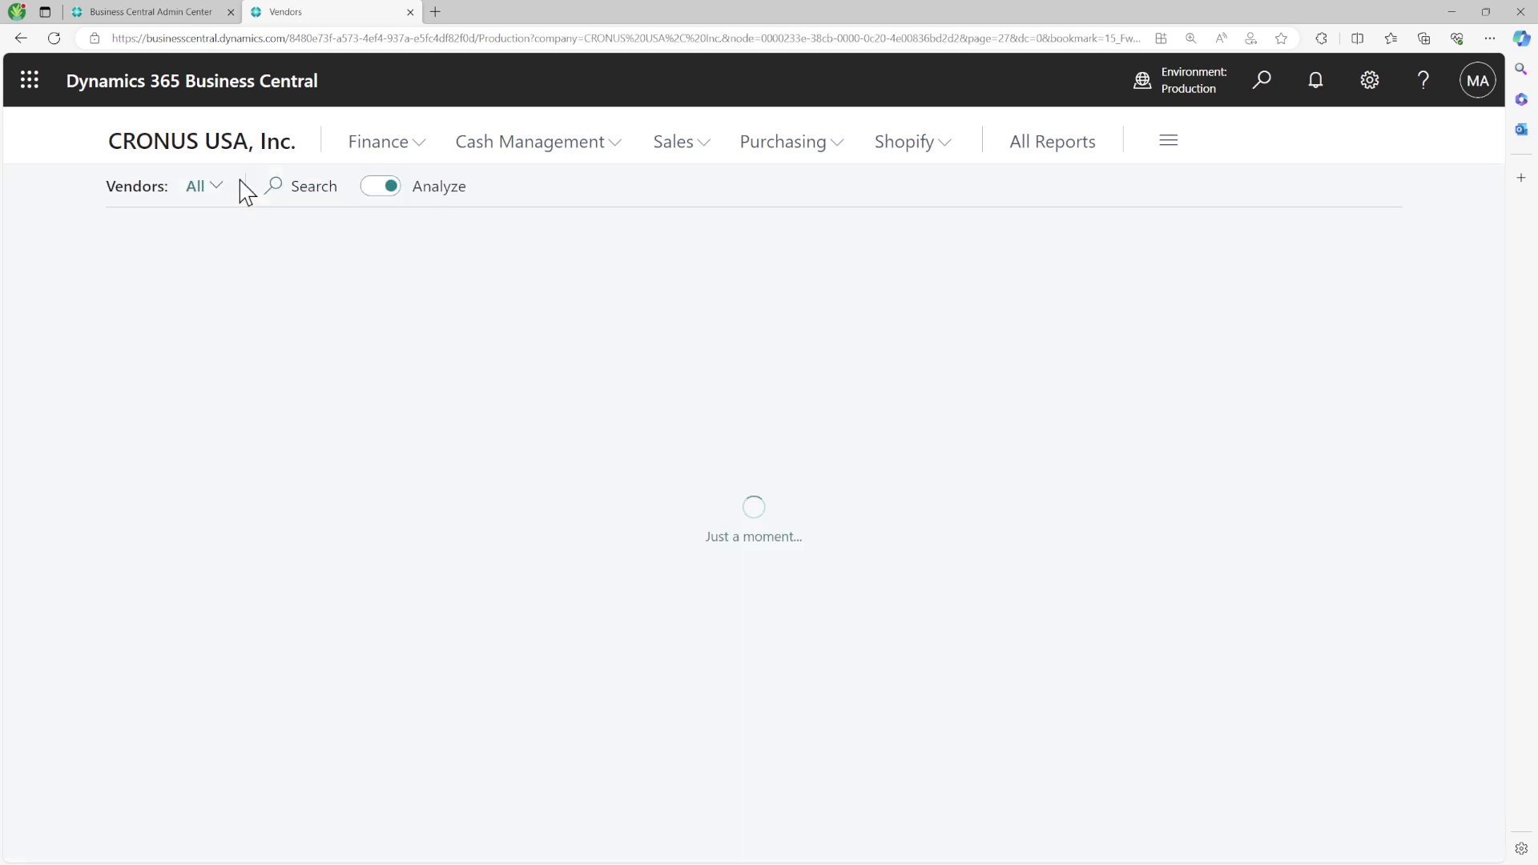
{"action": "left_click", "coordinate": [375, 187]}
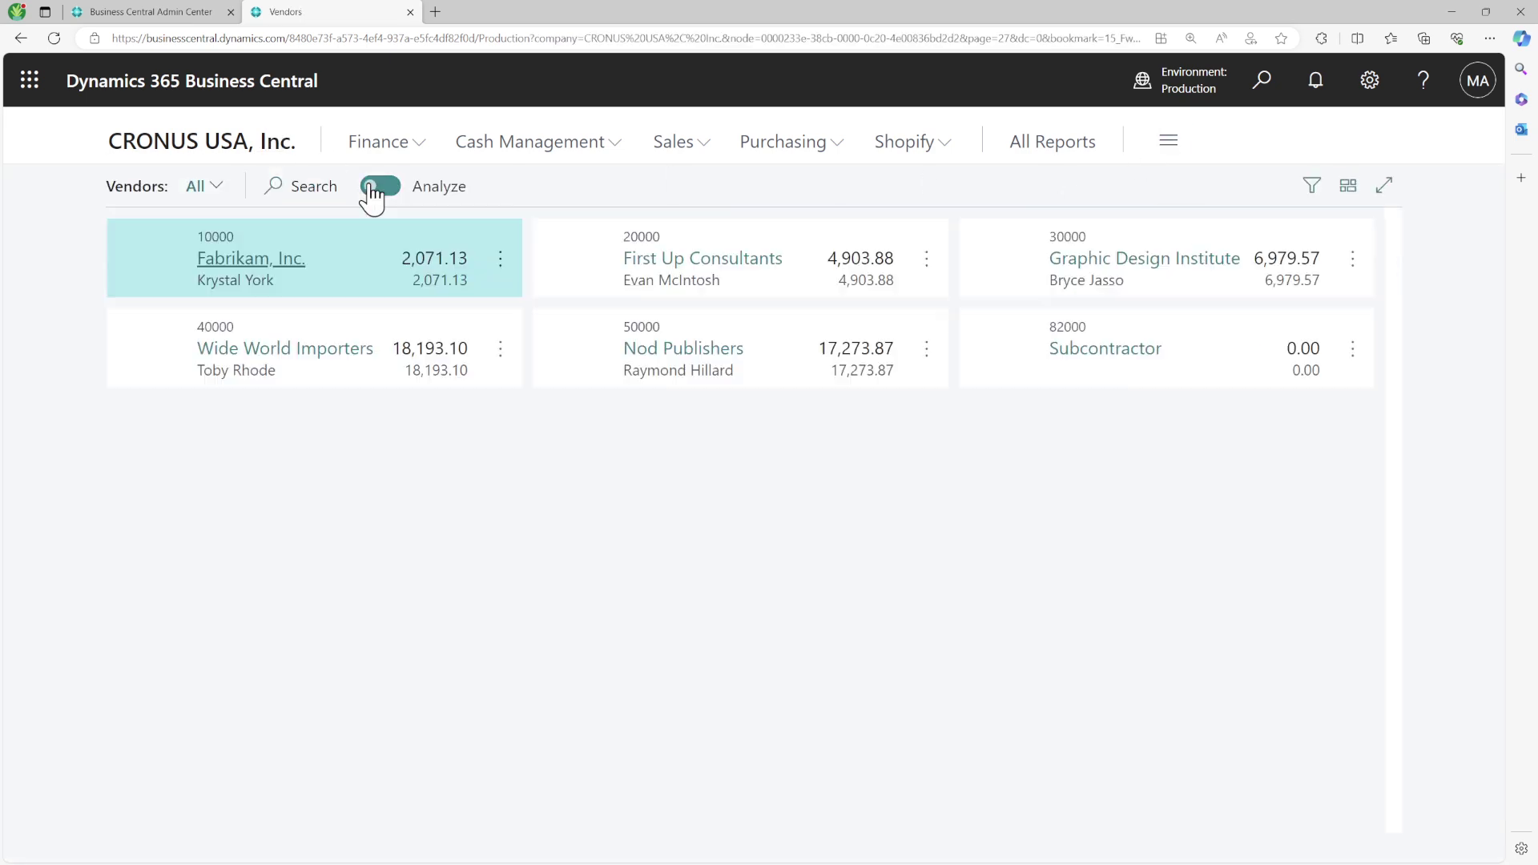
Search for "top 10" and open the Vendor - Top 10 List report from the current page's results
{"action": "left_click", "coordinate": [1278, 89]}
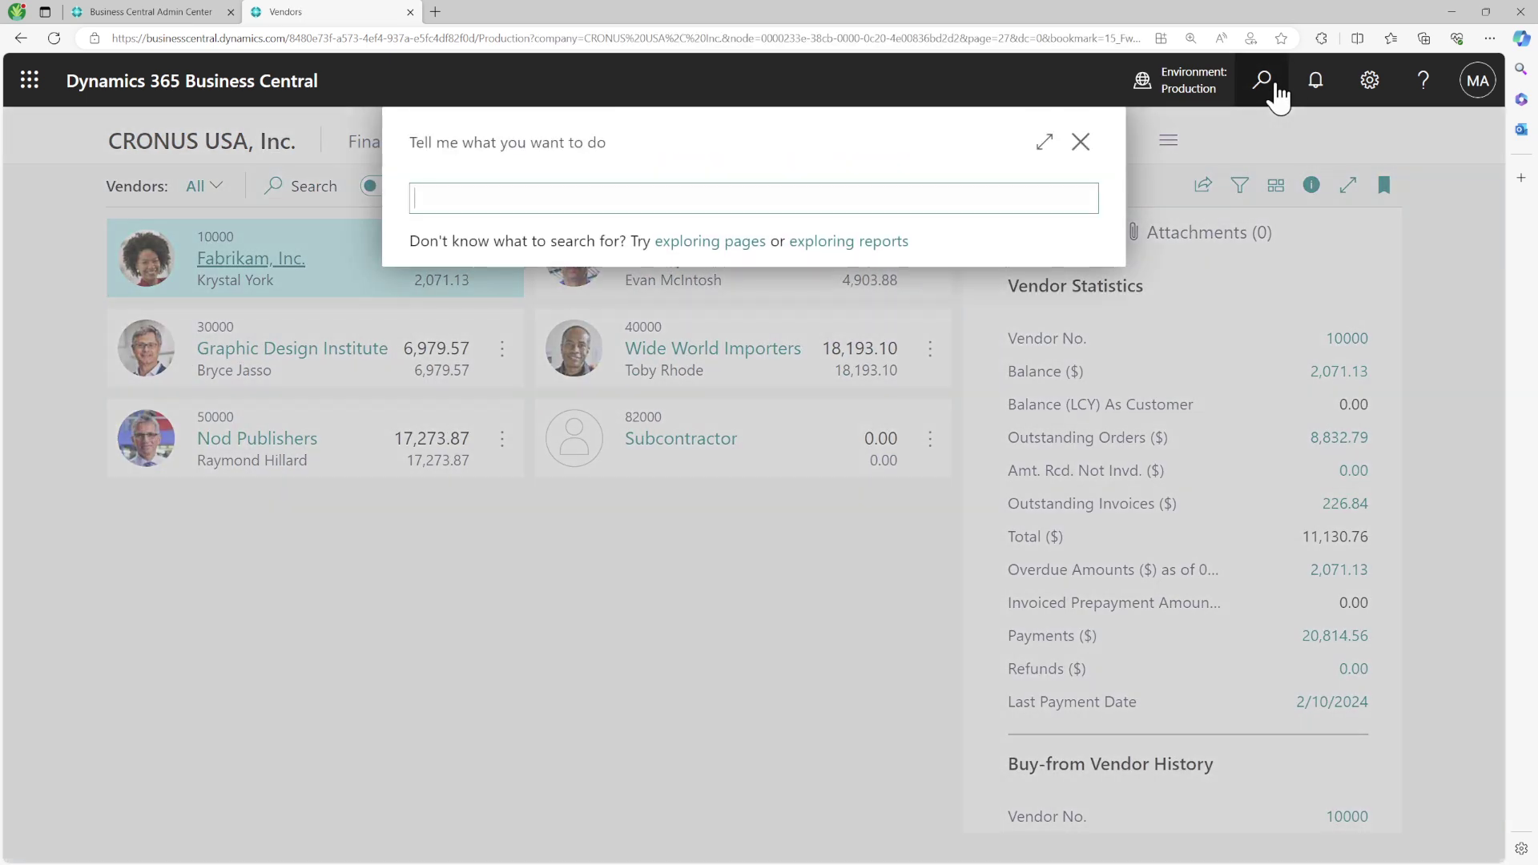
{"action": "type", "text": "top 10"}
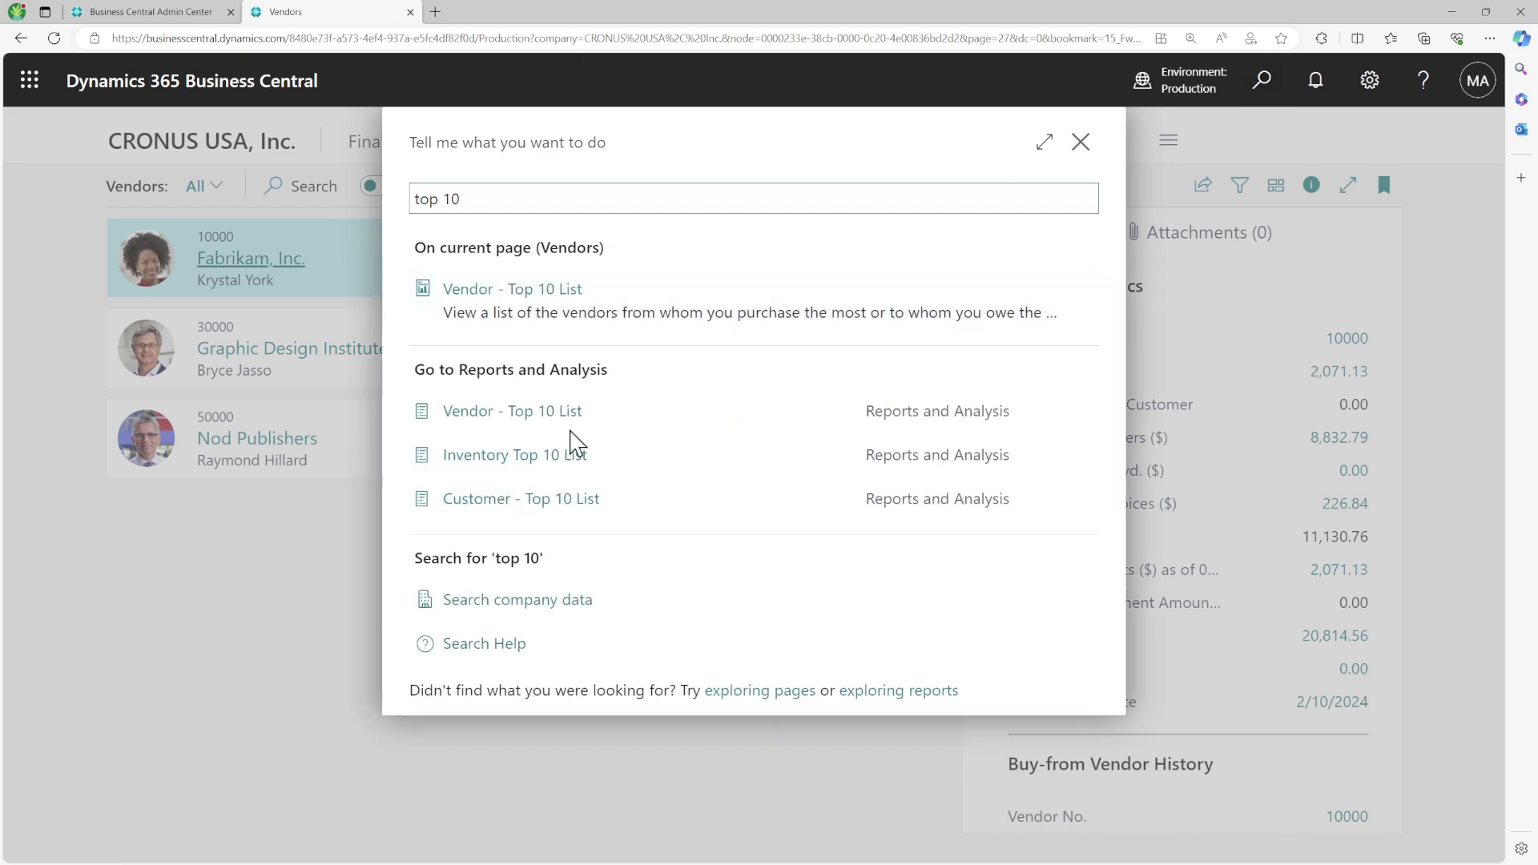
{"action": "left_click", "coordinate": [629, 313]}
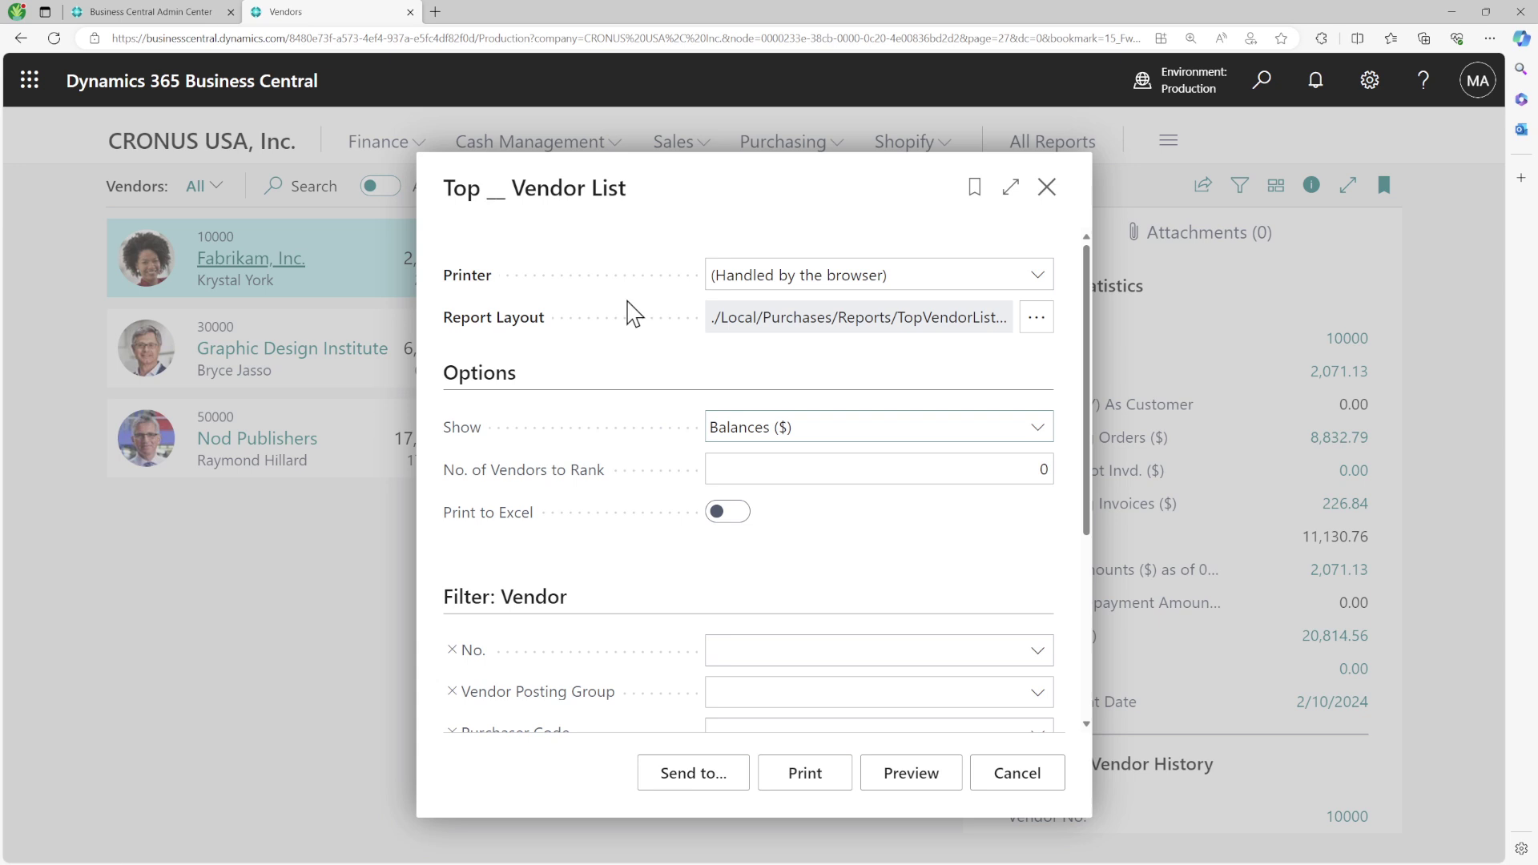
Set the vendor report to show Purchases ($) and rank 5 vendors, and review its filters
{"action": "left_click", "coordinate": [1040, 433]}
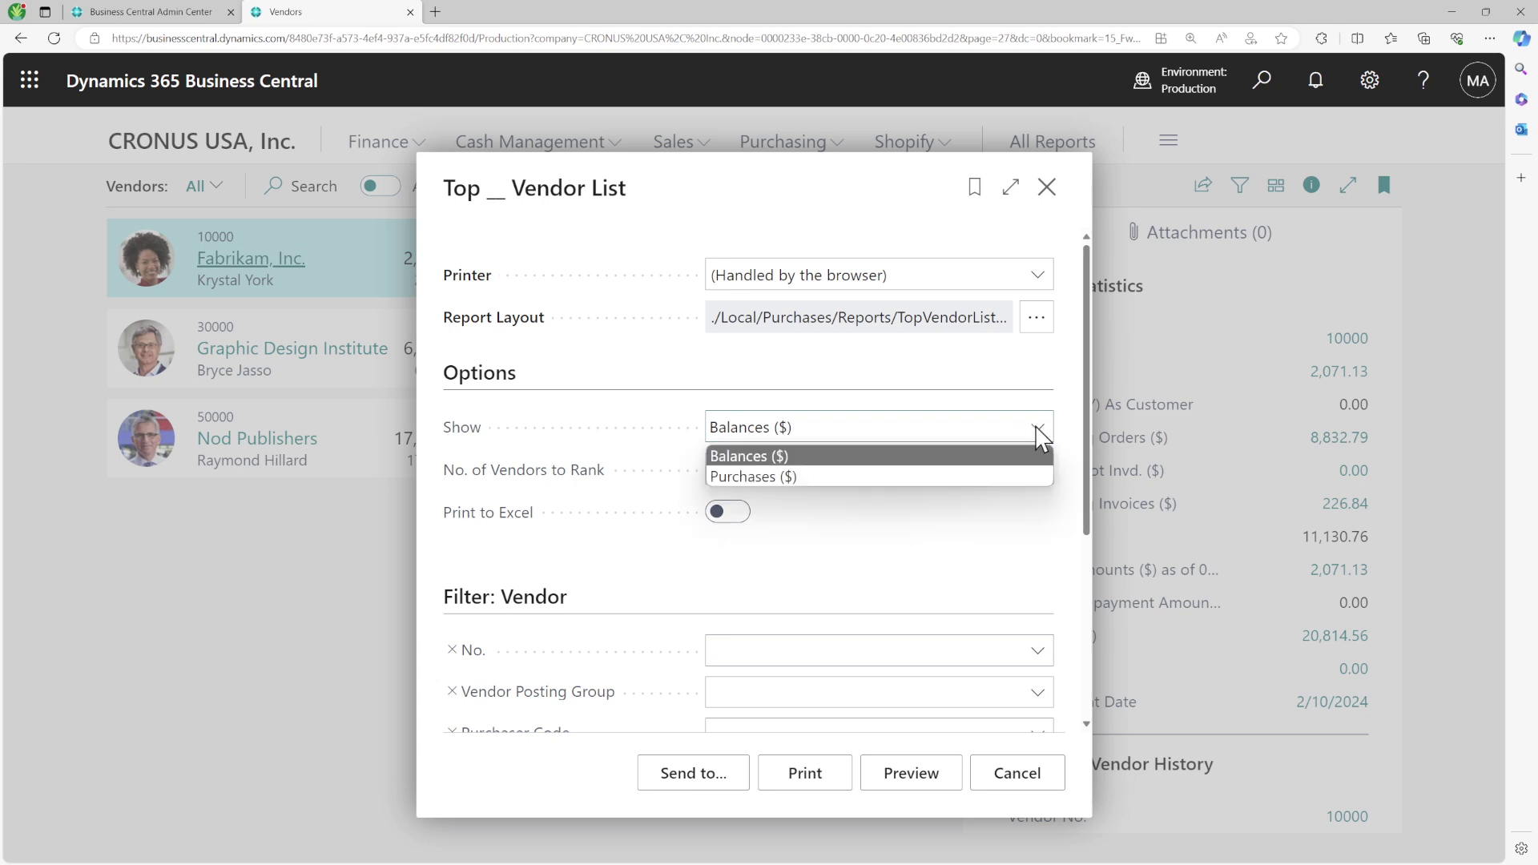
{"action": "left_click", "coordinate": [945, 470]}
{"action": "left_click", "coordinate": [943, 471]}
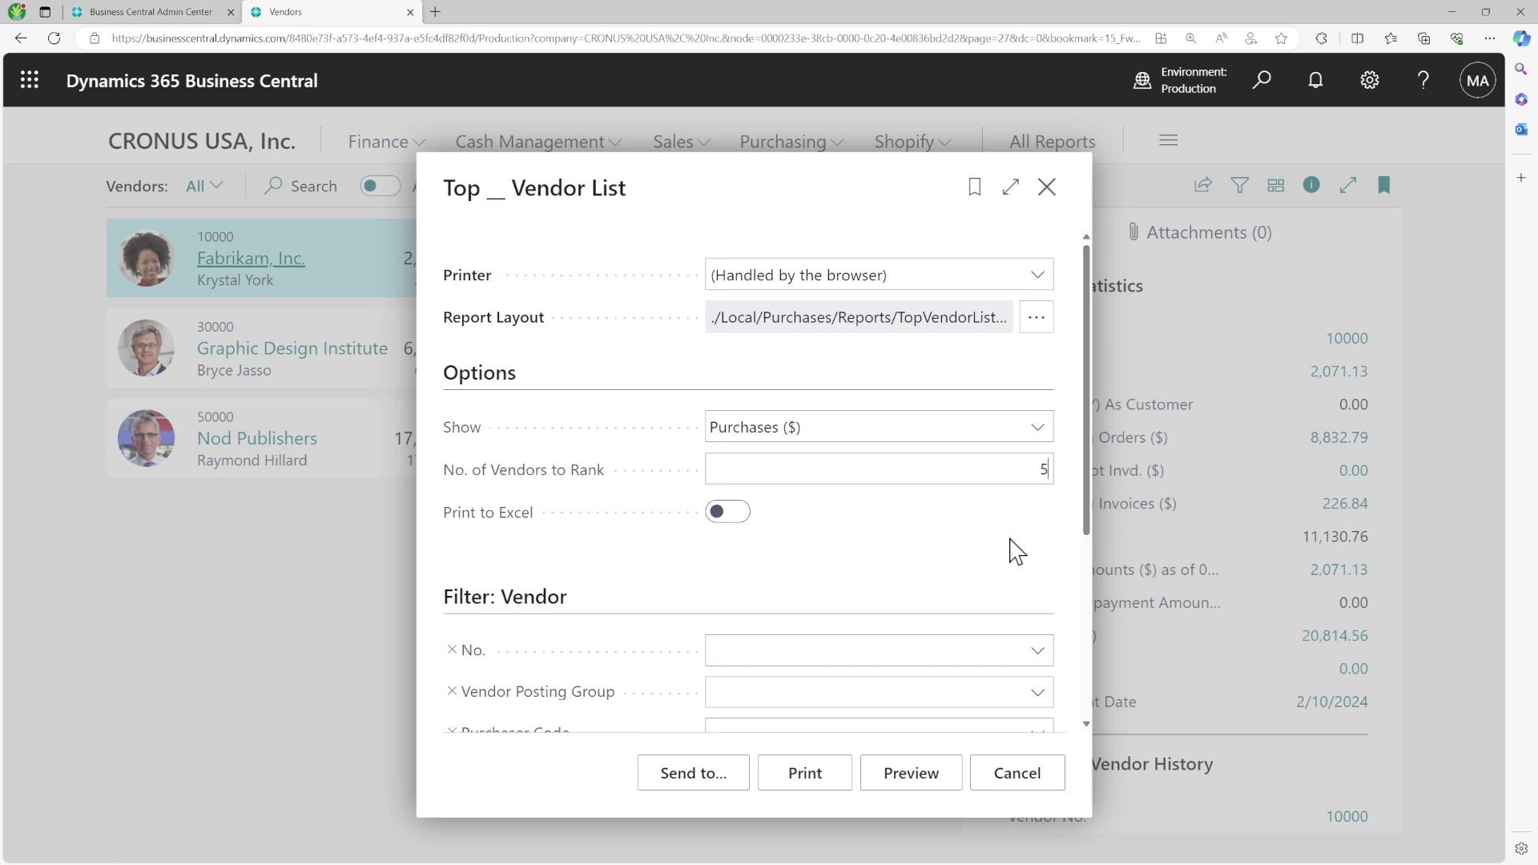
{"action": "scroll", "coordinate": [871, 564], "scroll_direction": "down", "scroll_amount": 4}
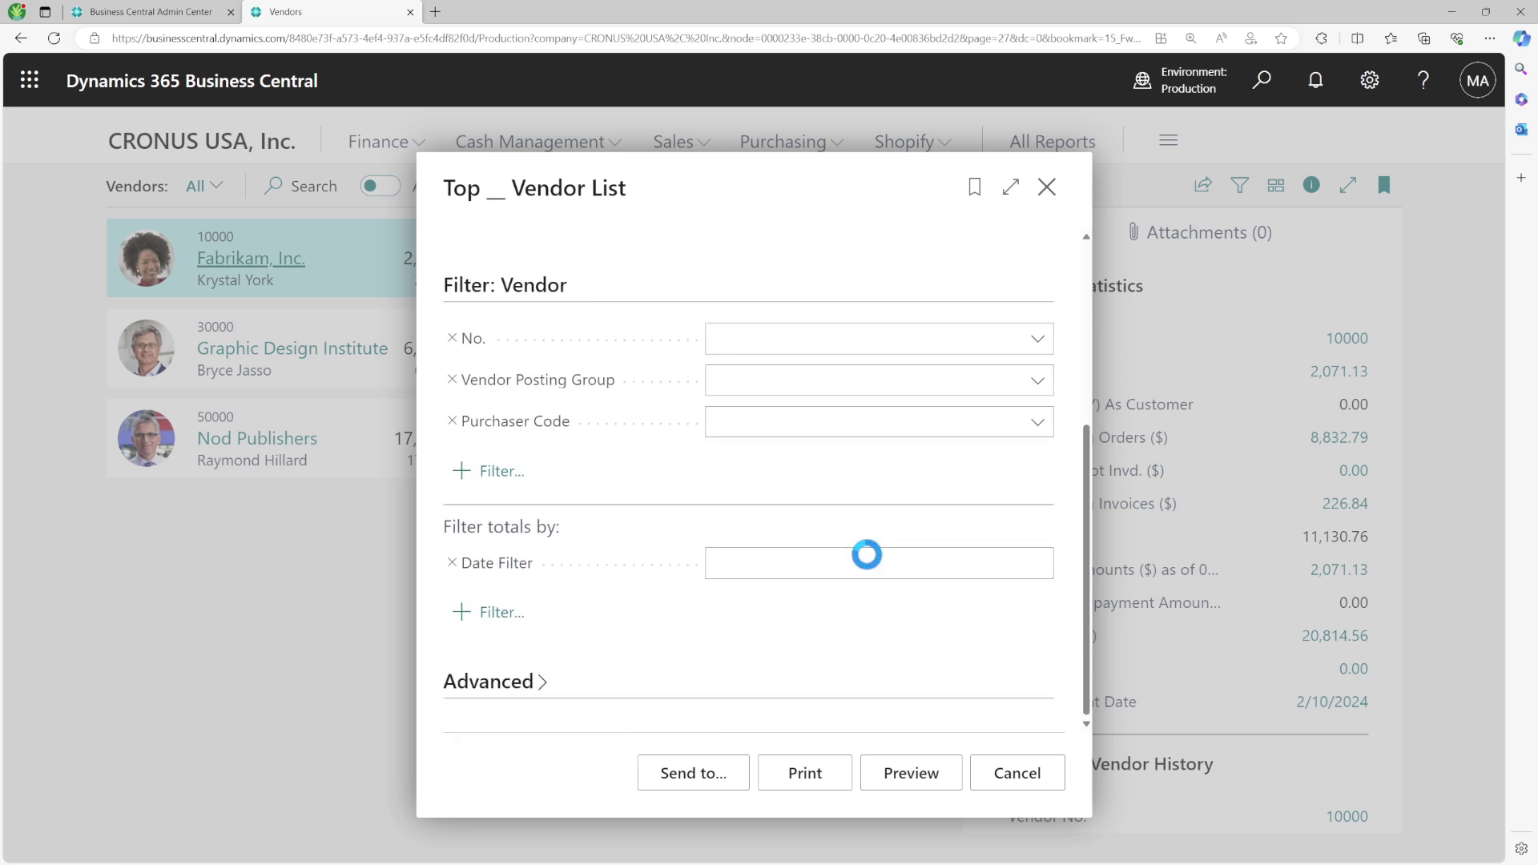
{"action": "scroll", "coordinate": [750, 531], "scroll_direction": "up", "scroll_amount": 4}
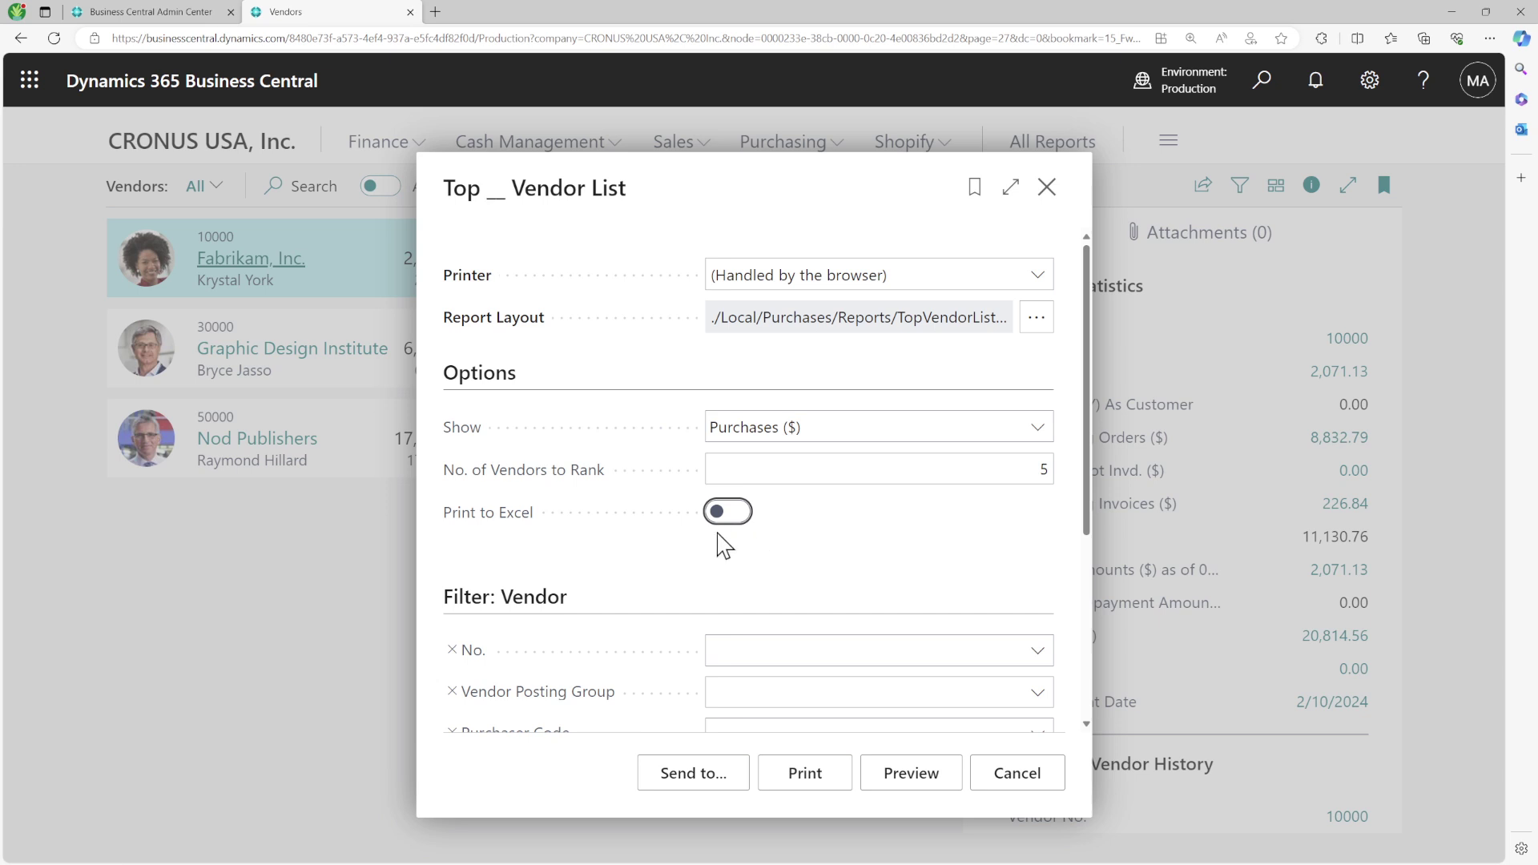
Schedule the Top __ Vendor List report with PDF output, leaving the run date formula and start and expiration times blank
{"action": "left_click", "coordinate": [707, 780]}
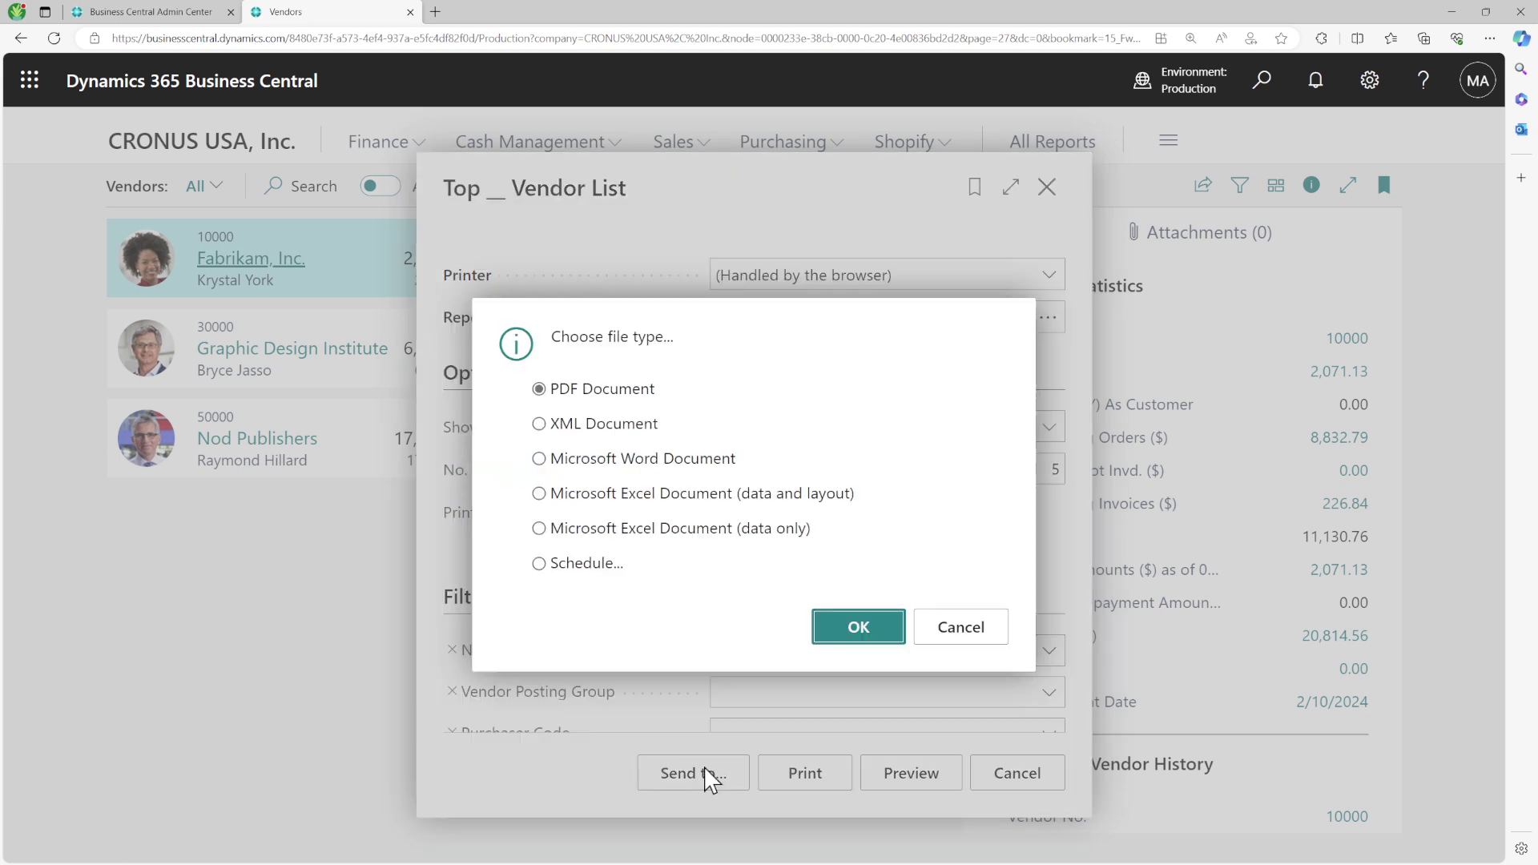
{"action": "left_click", "coordinate": [584, 566]}
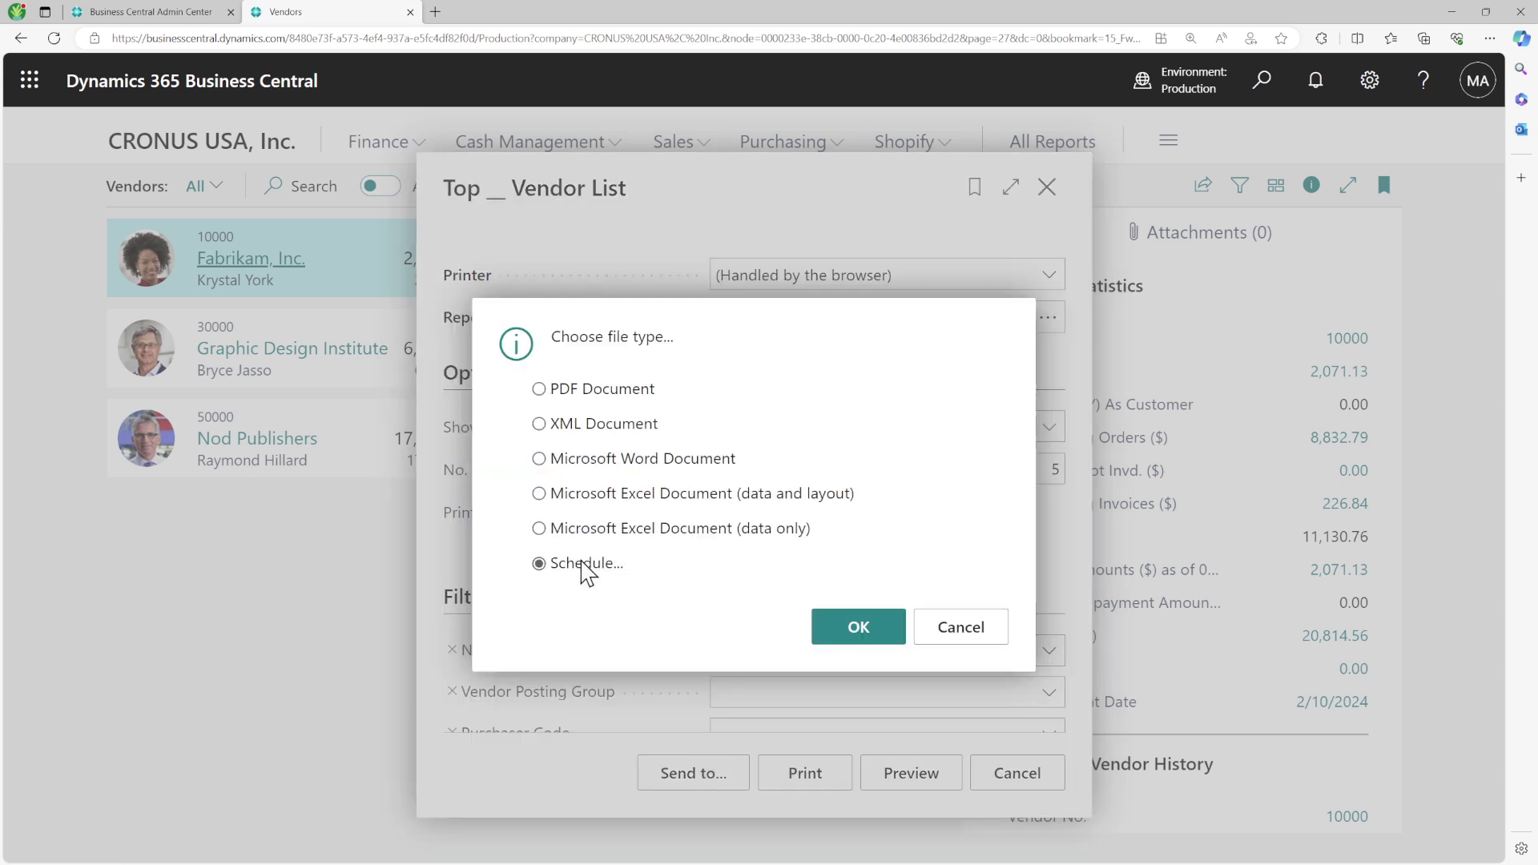
{"action": "left_click", "coordinate": [884, 634]}
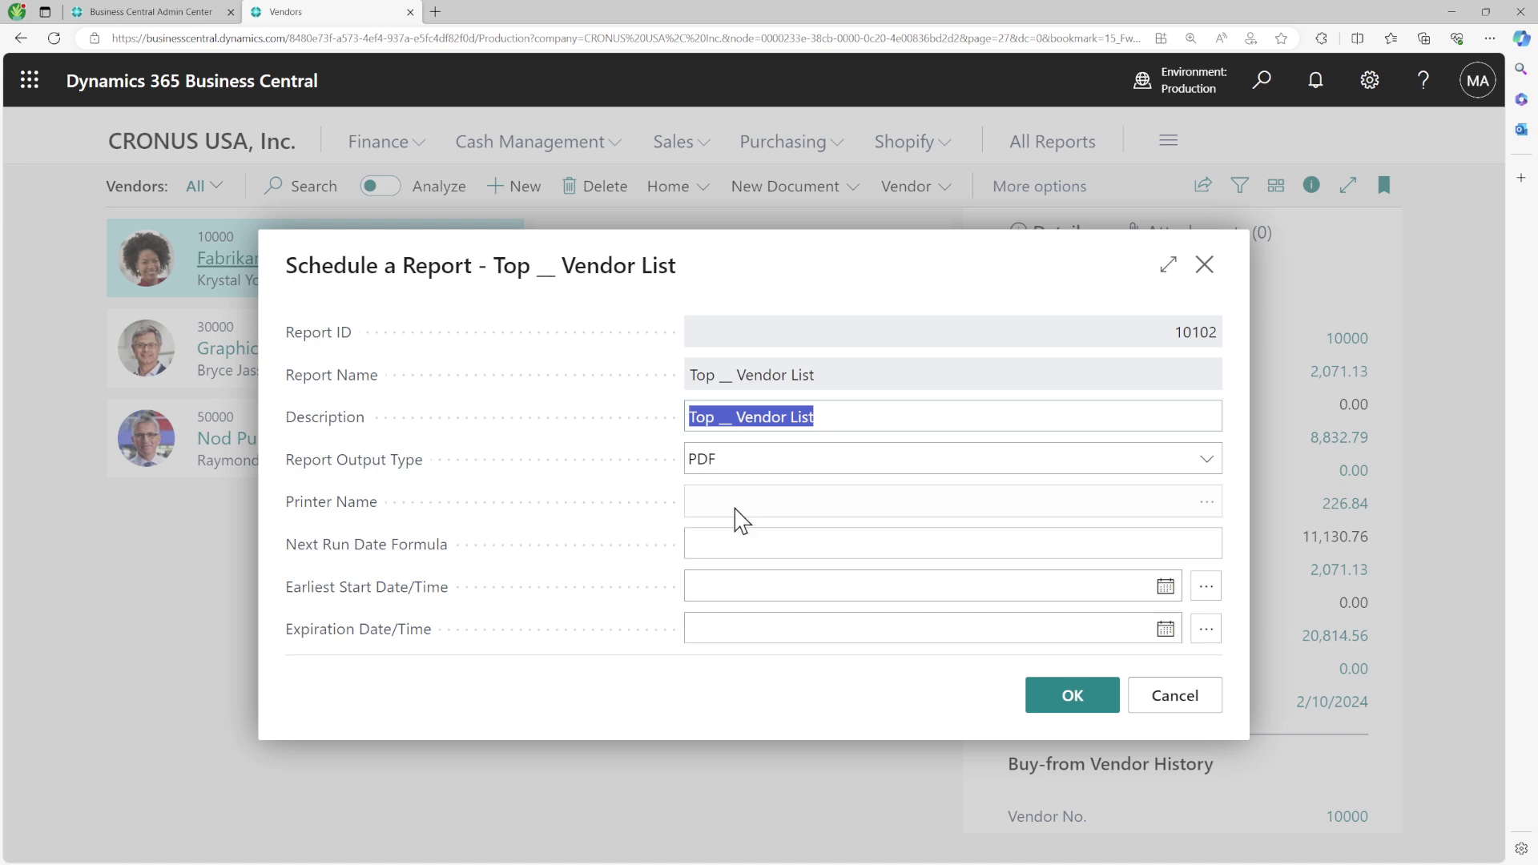
{"action": "left_click", "coordinate": [1210, 461]}
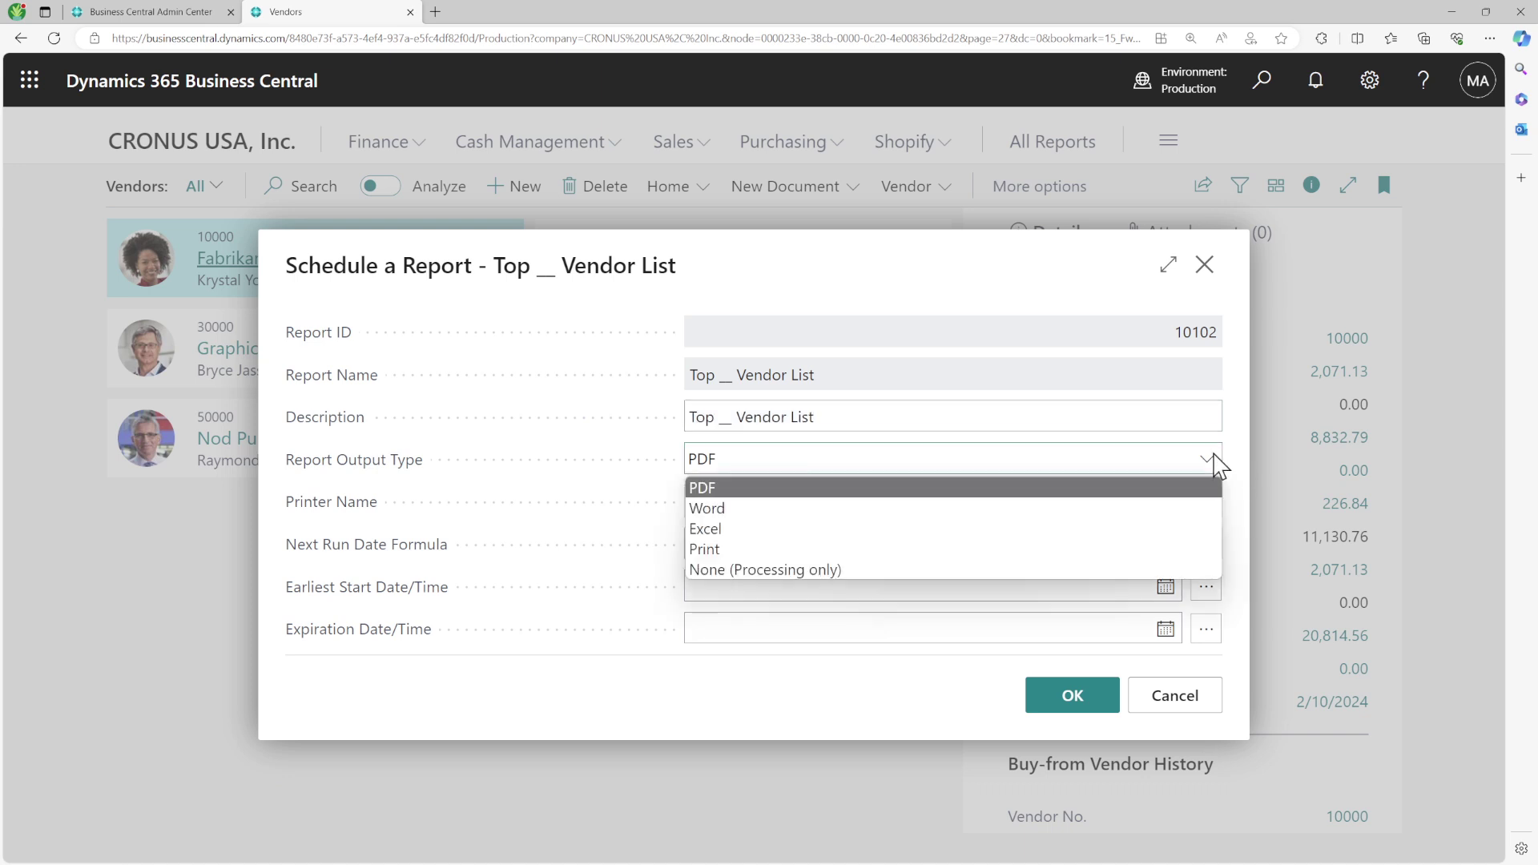
{"action": "left_click", "coordinate": [744, 486]}
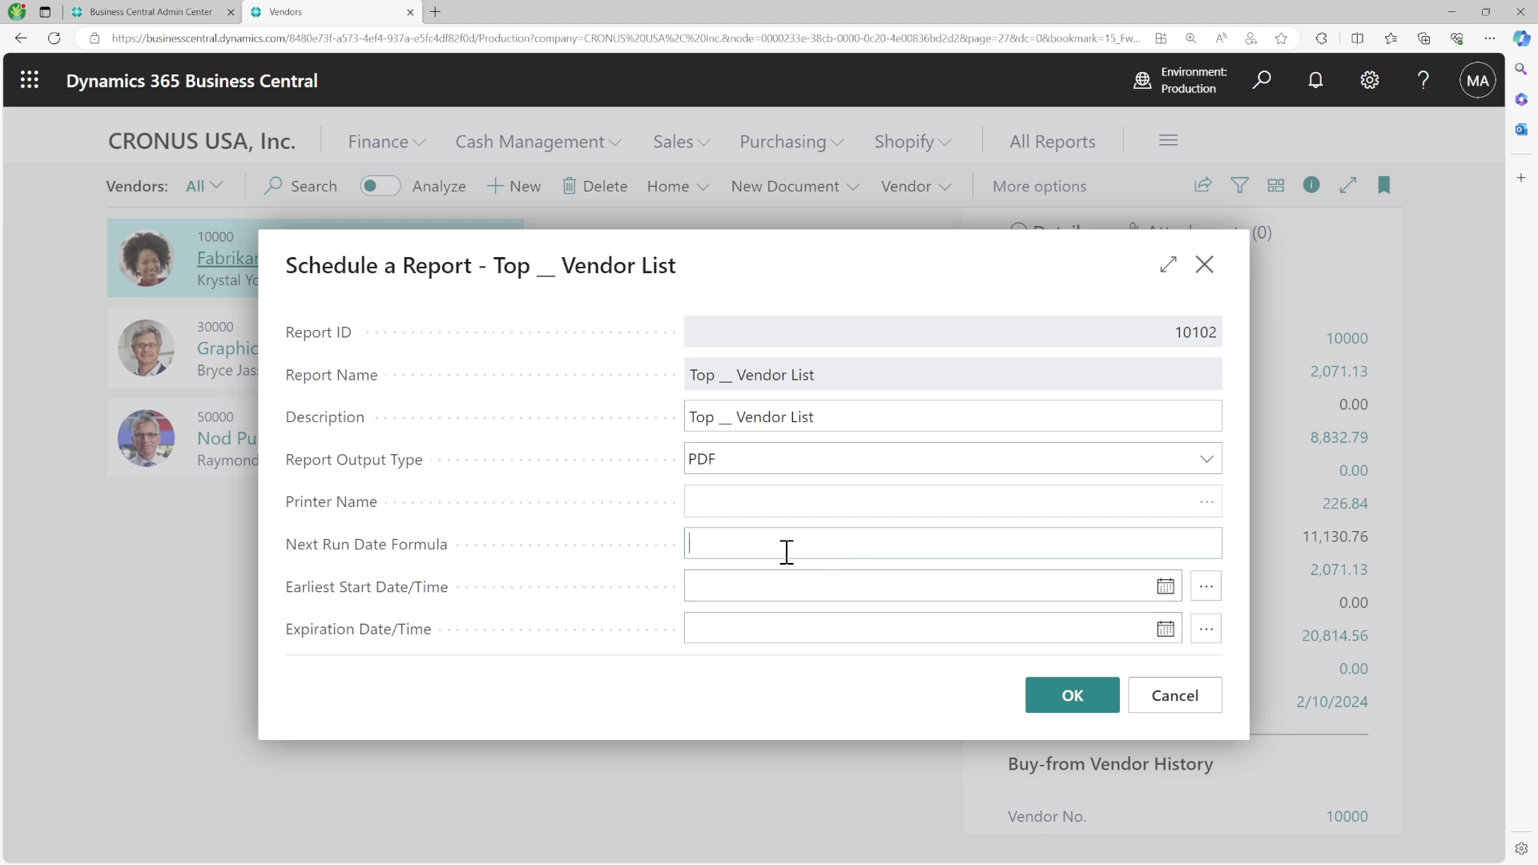
{"action": "left_click", "coordinate": [1072, 697]}
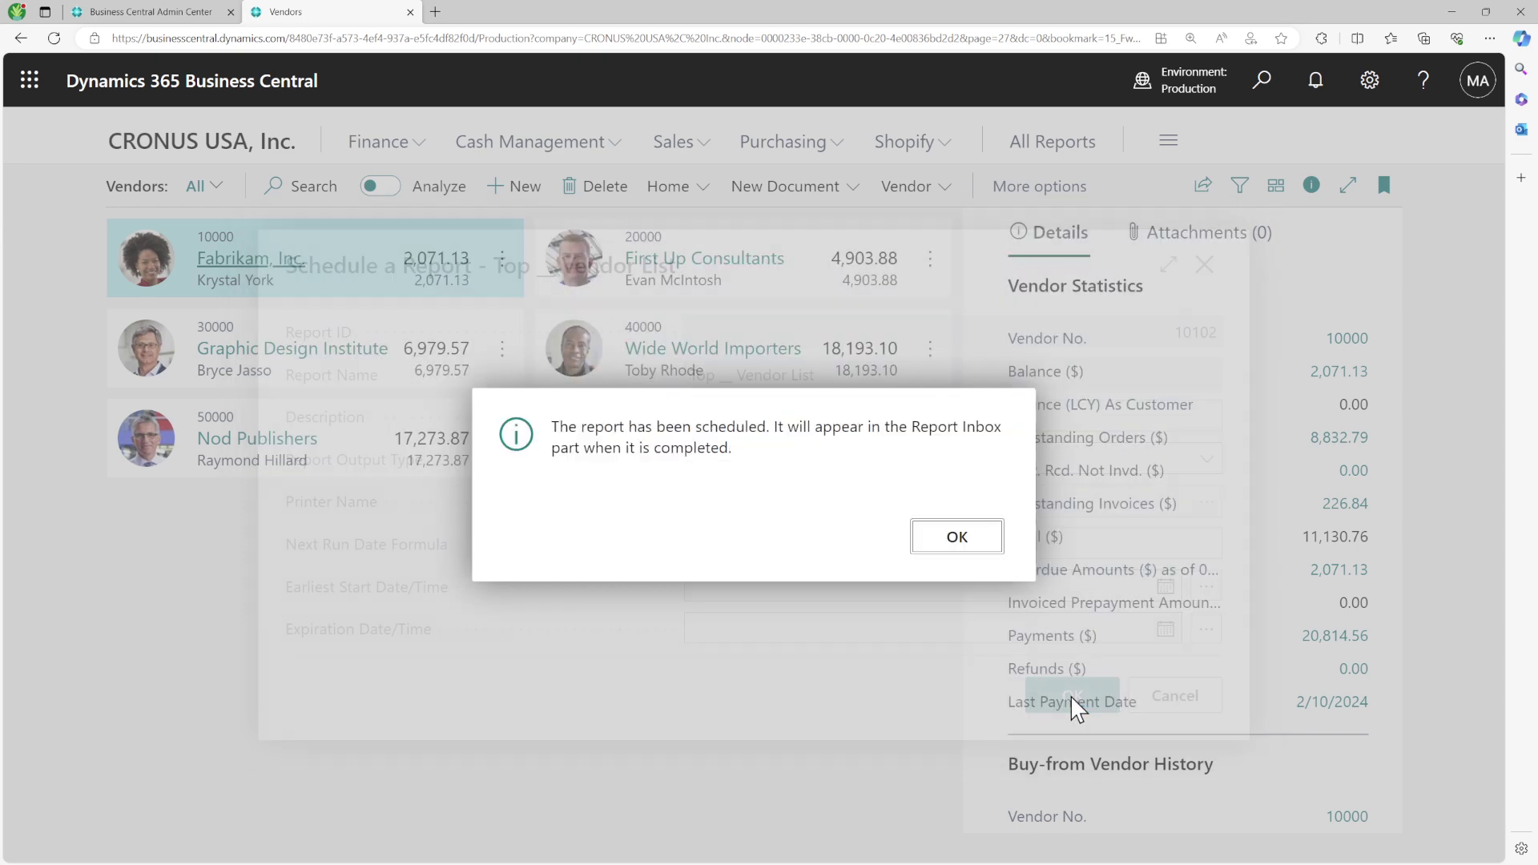
{"action": "left_click", "coordinate": [978, 555]}
Return to the home page and check the Report Inbox for the scheduled vendor report
{"action": "left_click", "coordinate": [210, 143]}
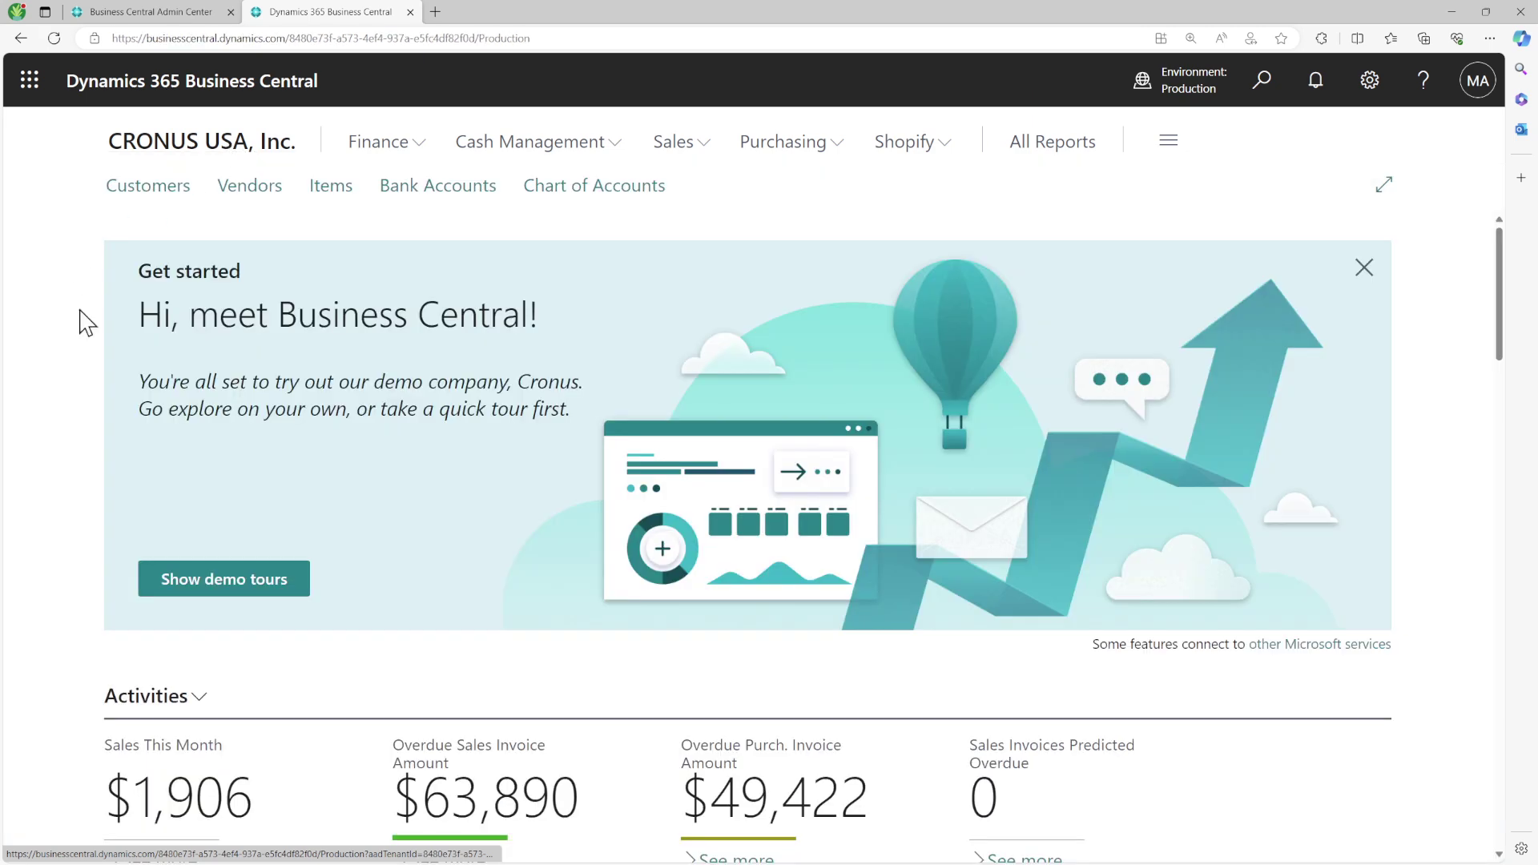
{"action": "scroll", "coordinate": [278, 590], "scroll_direction": "down", "scroll_amount": 20}
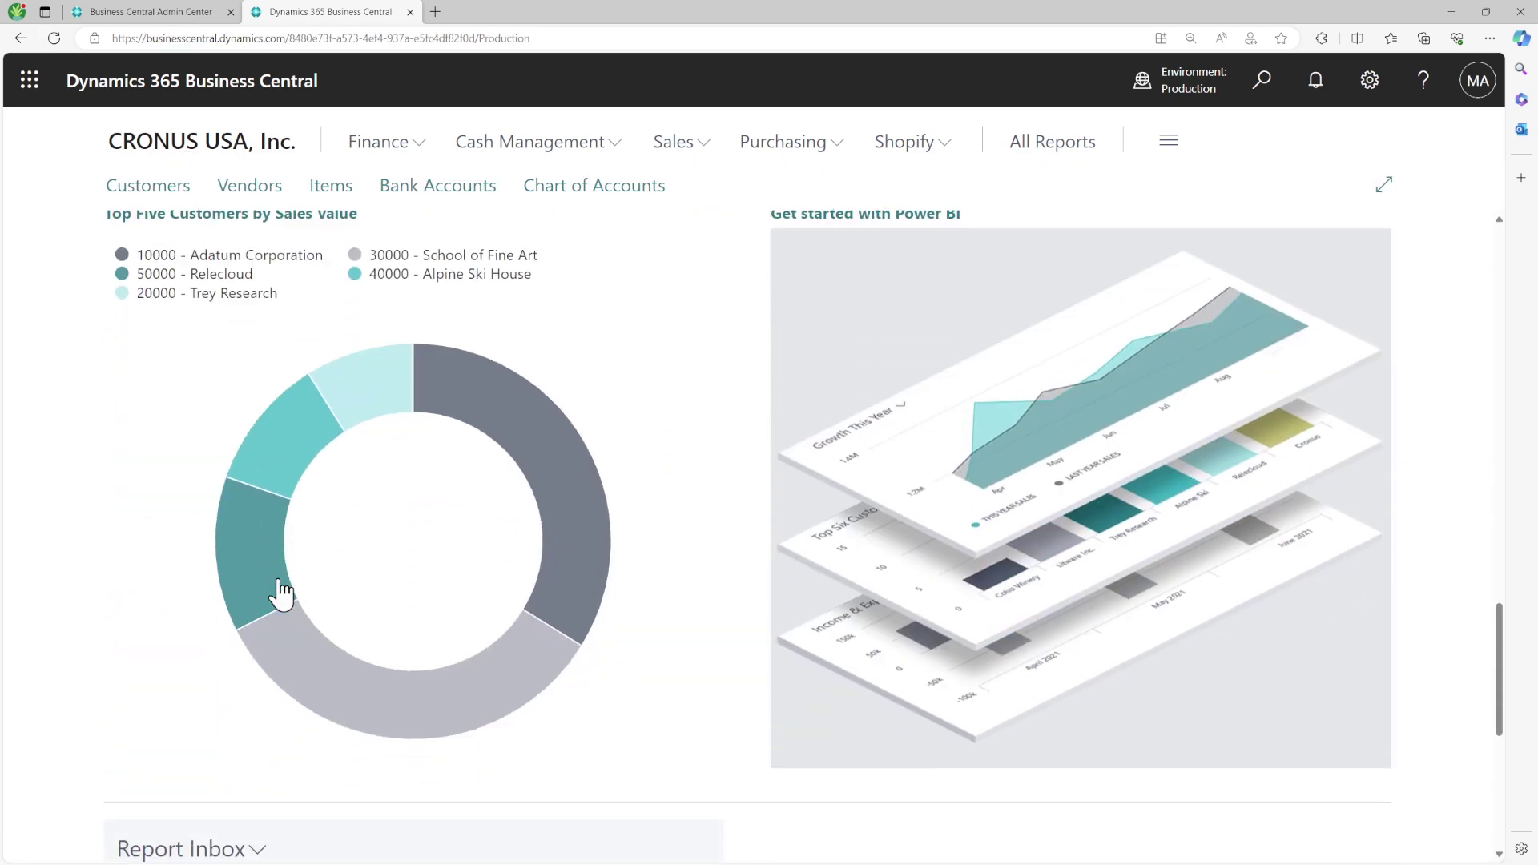
{"action": "scroll", "coordinate": [277, 590], "scroll_direction": "down", "scroll_amount": 5}
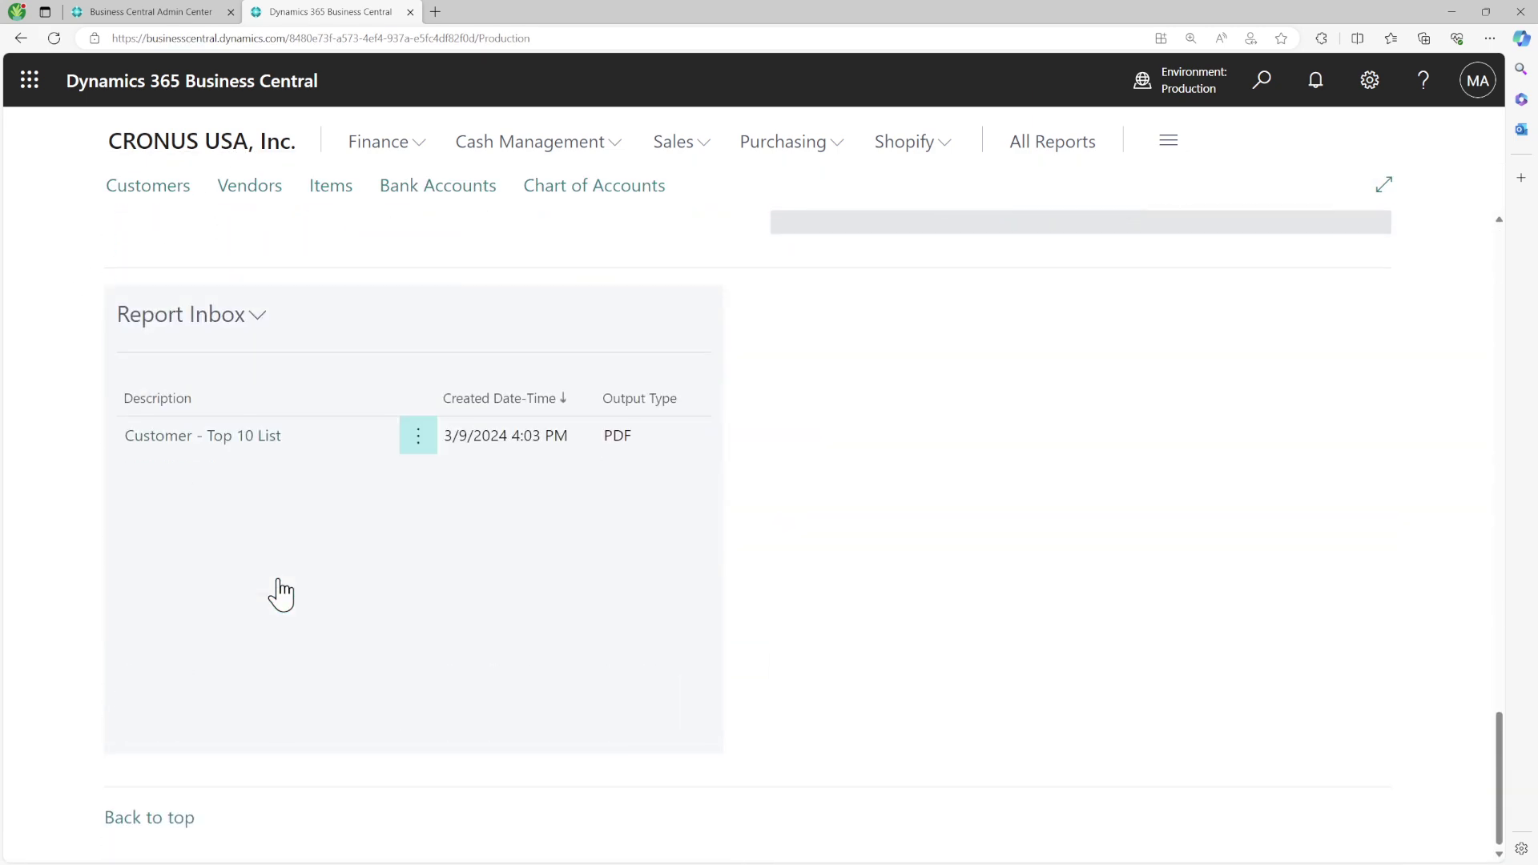
Find the Scheduled Tasks page by searching "scheduled ta", show the task's job queue details, and return home
{"action": "left_click", "coordinate": [1264, 90]}
{"action": "type", "text": "sc"}
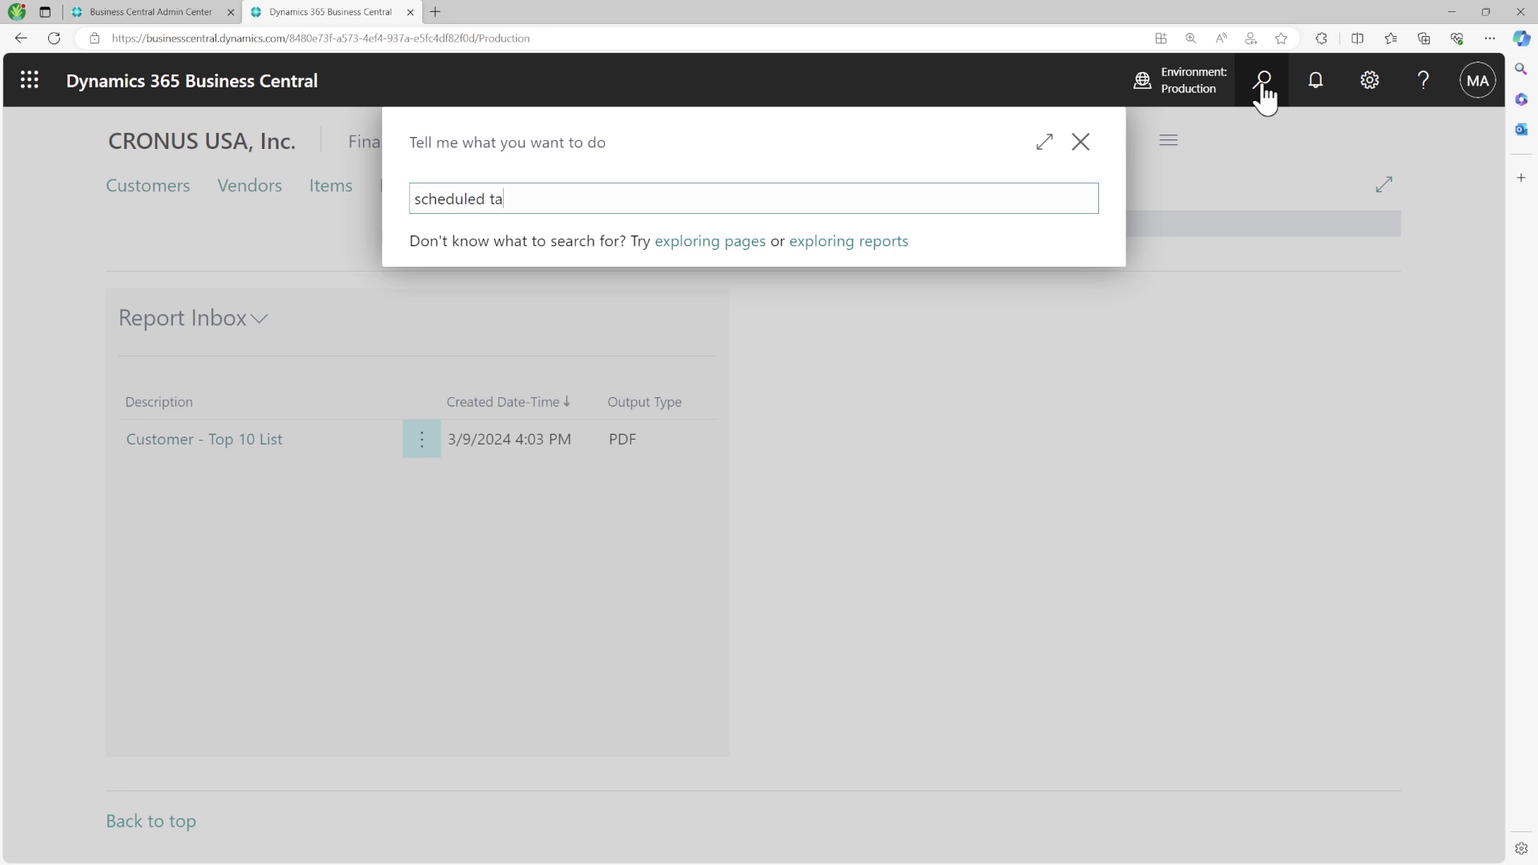
{"action": "type", "text": "heduled ta"}
{"action": "left_click", "coordinate": [491, 293]}
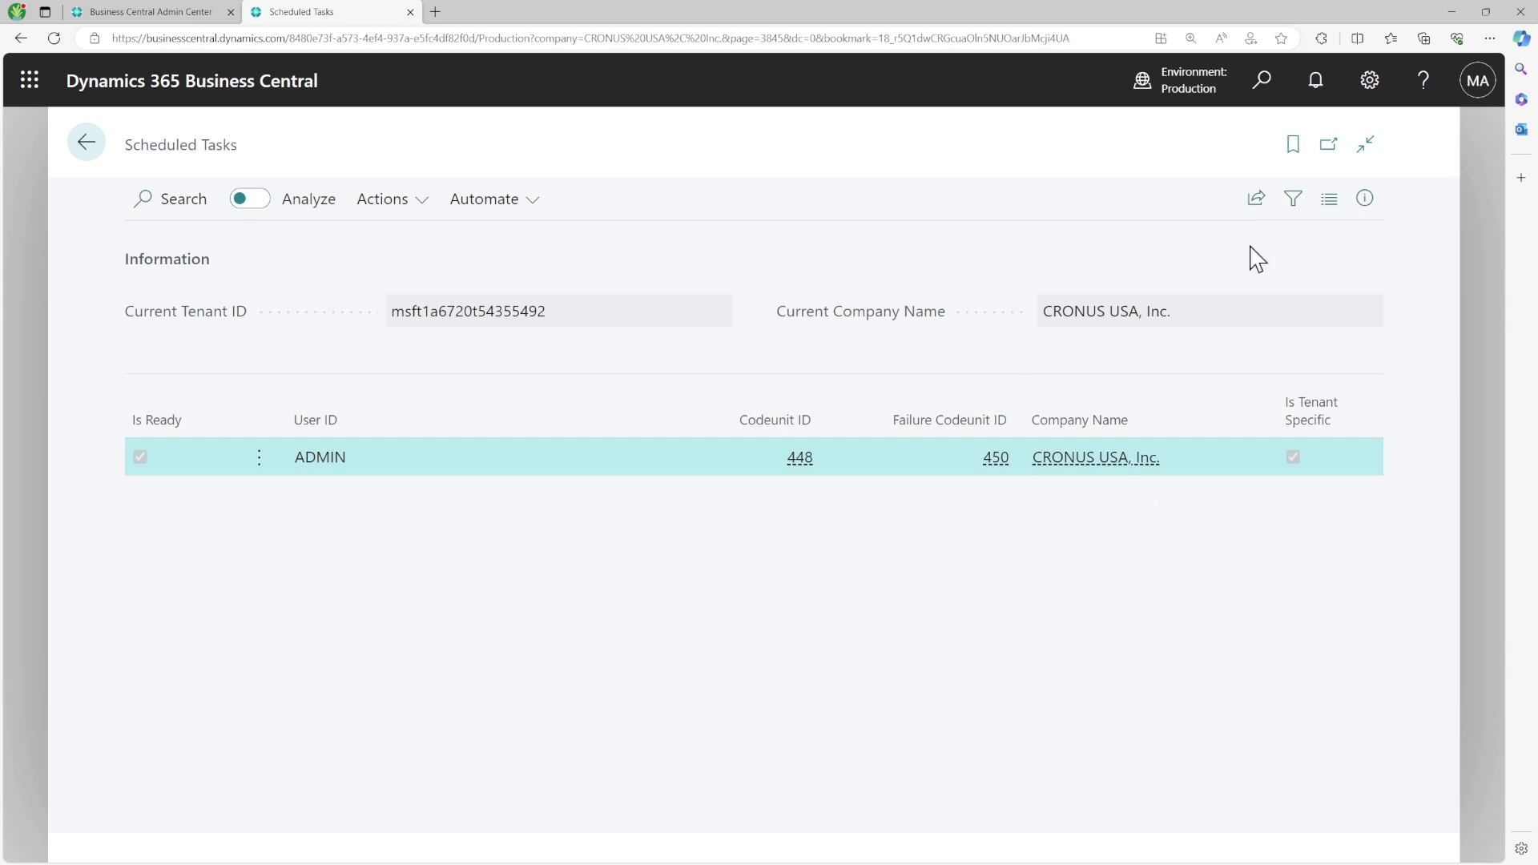
{"action": "left_click", "coordinate": [1364, 198]}
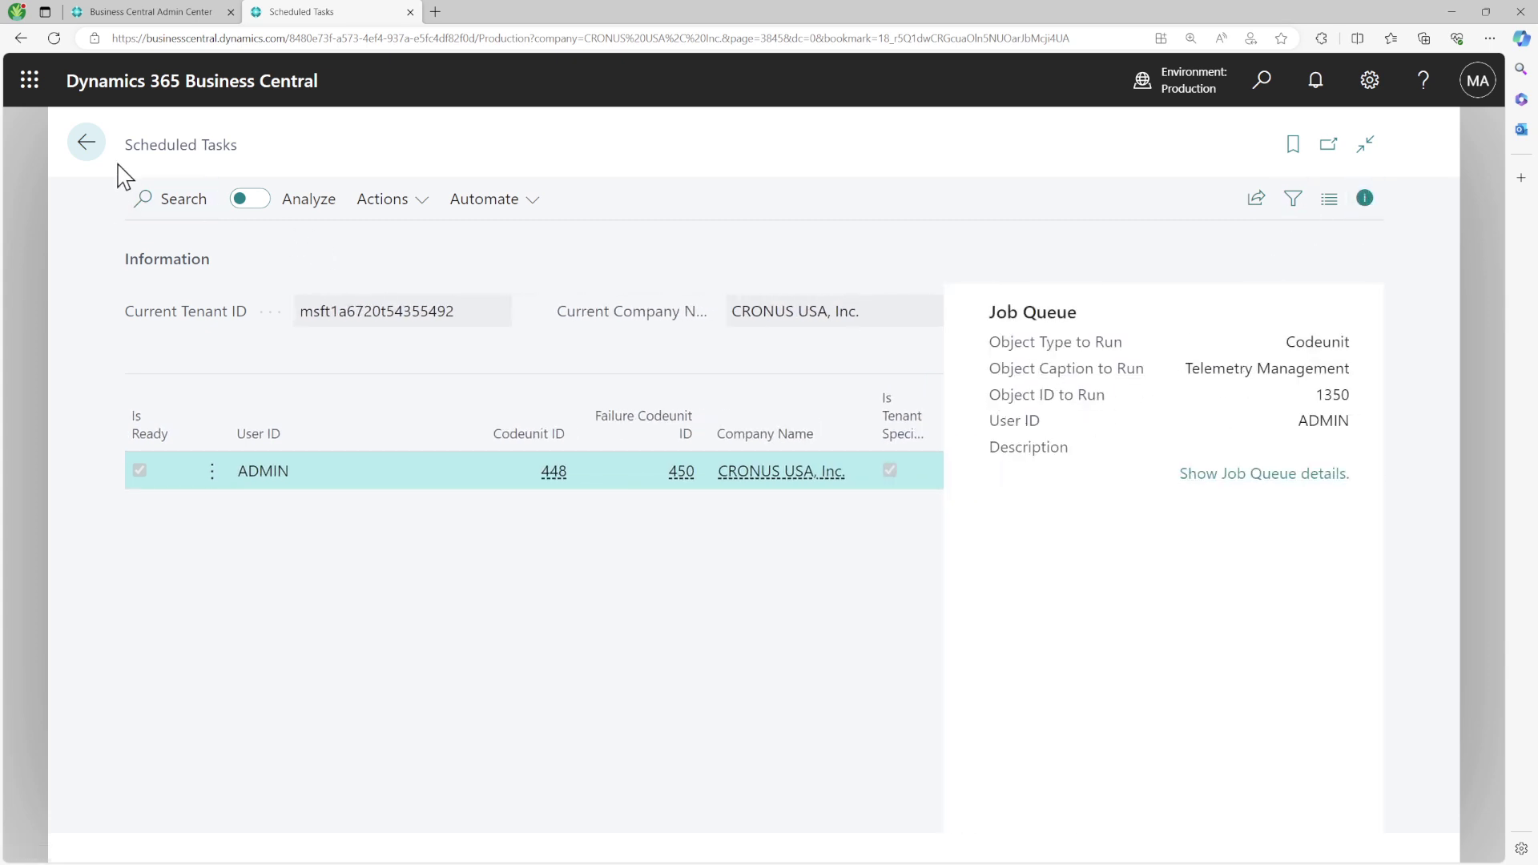
{"action": "left_click", "coordinate": [87, 145]}
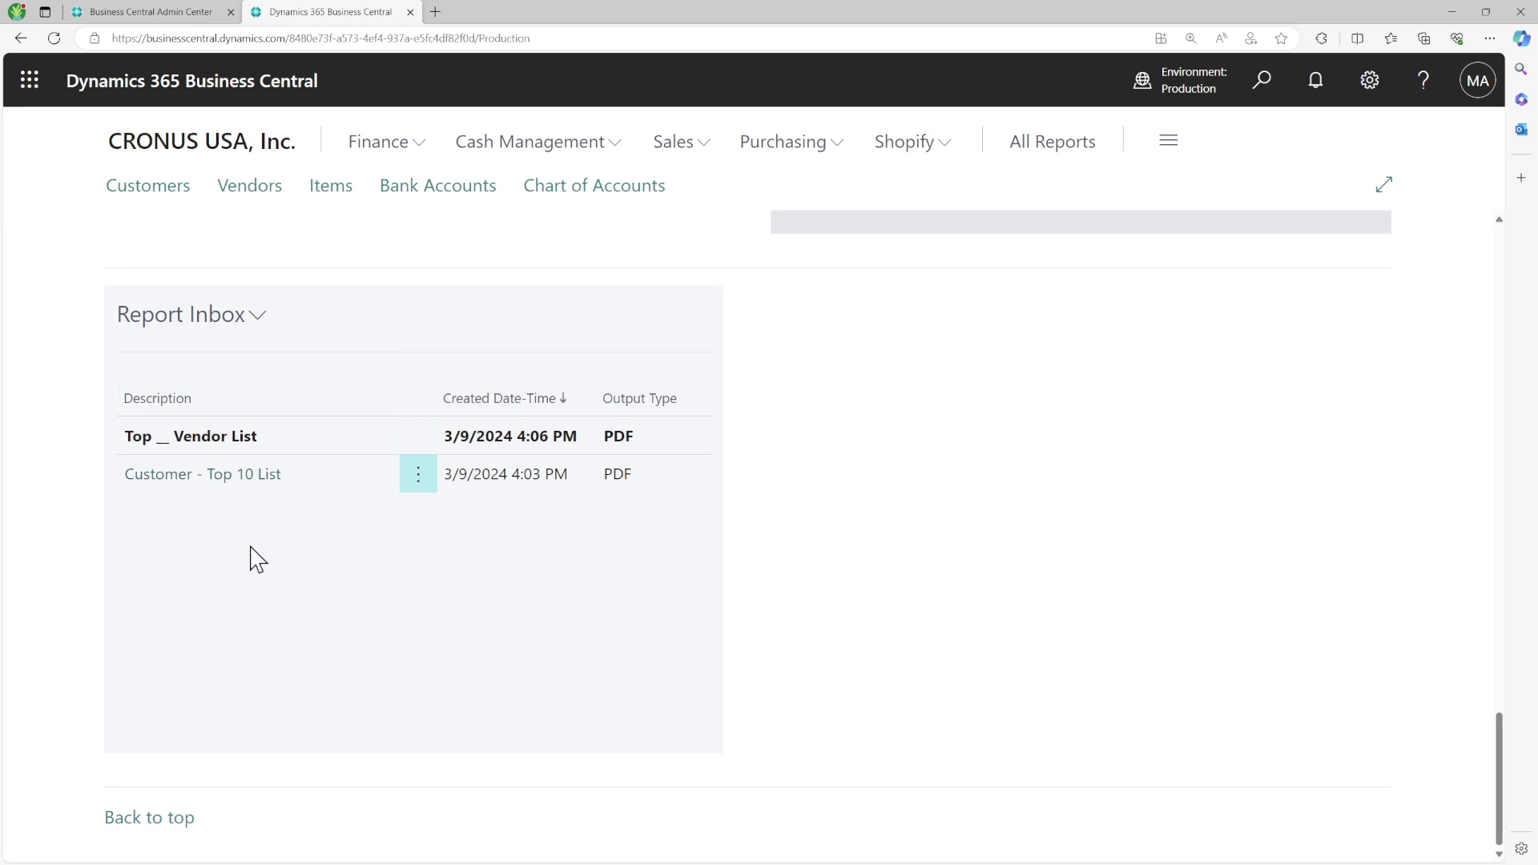
Download the Top __ Vendor List PDF from the Report Inbox, open it, highlight the vendor rows to examine them, and close it
{"action": "left_click", "coordinate": [240, 454]}
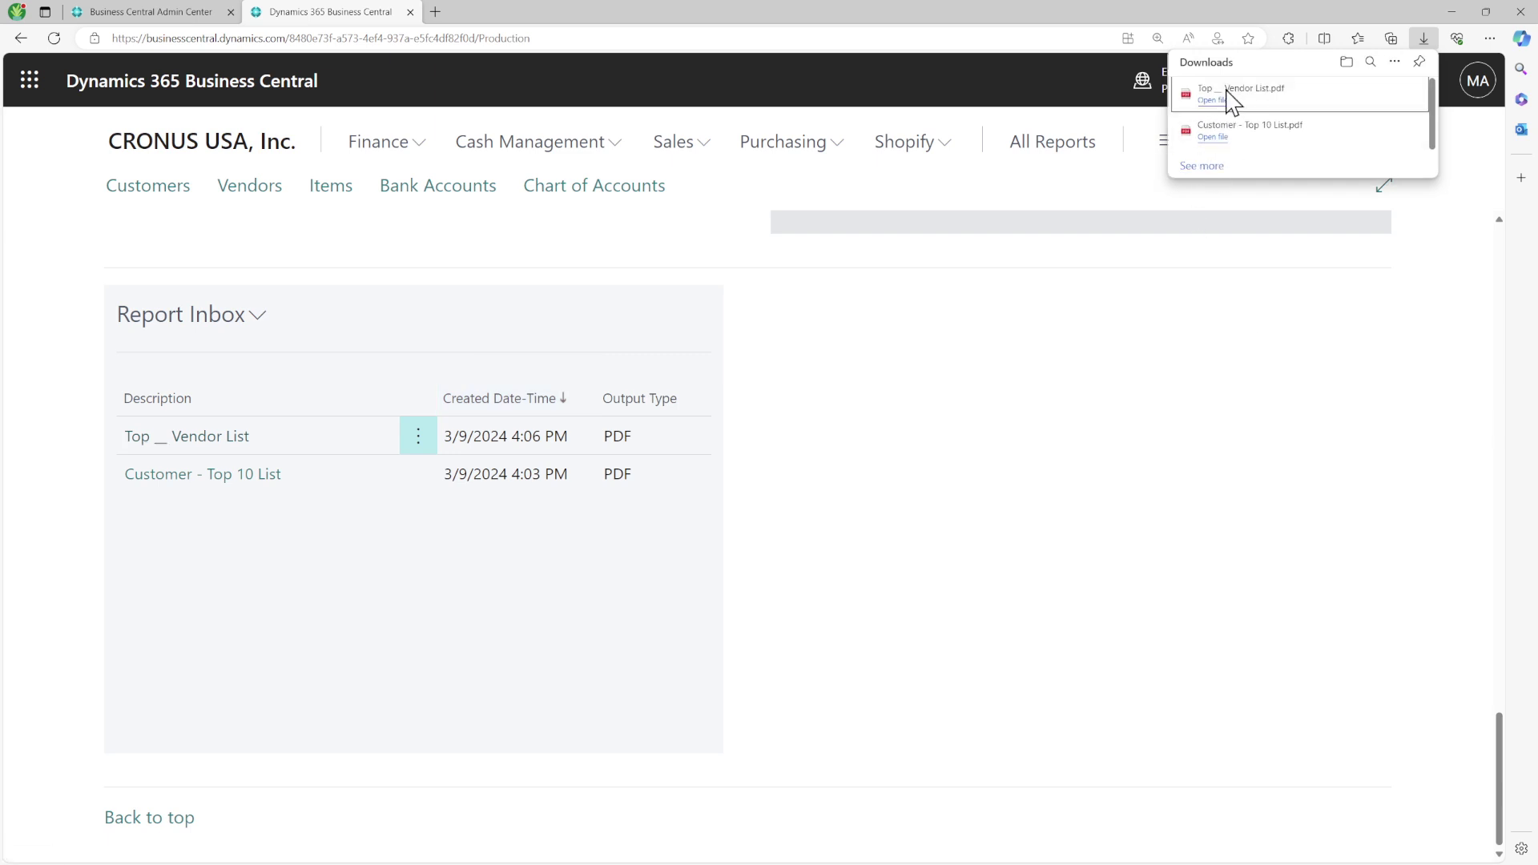
{"action": "left_click", "coordinate": [1208, 101]}
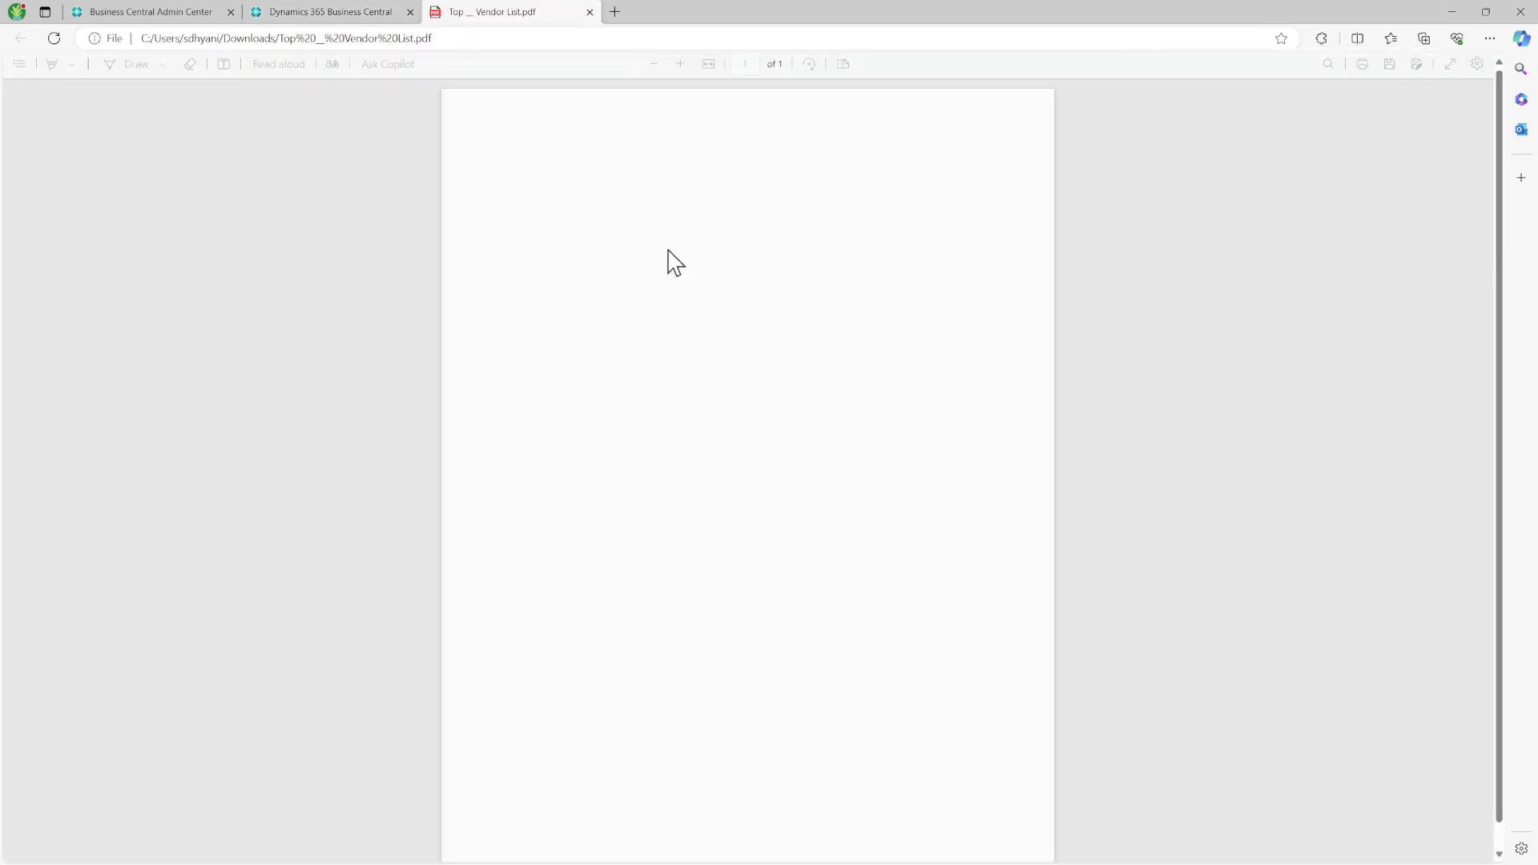
{"action": "left_click_drag", "start_coordinate": [491, 218], "coordinate": [711, 286]}
{"action": "scroll", "coordinate": [716, 300], "scroll_direction": "down", "scroll_amount": 1}
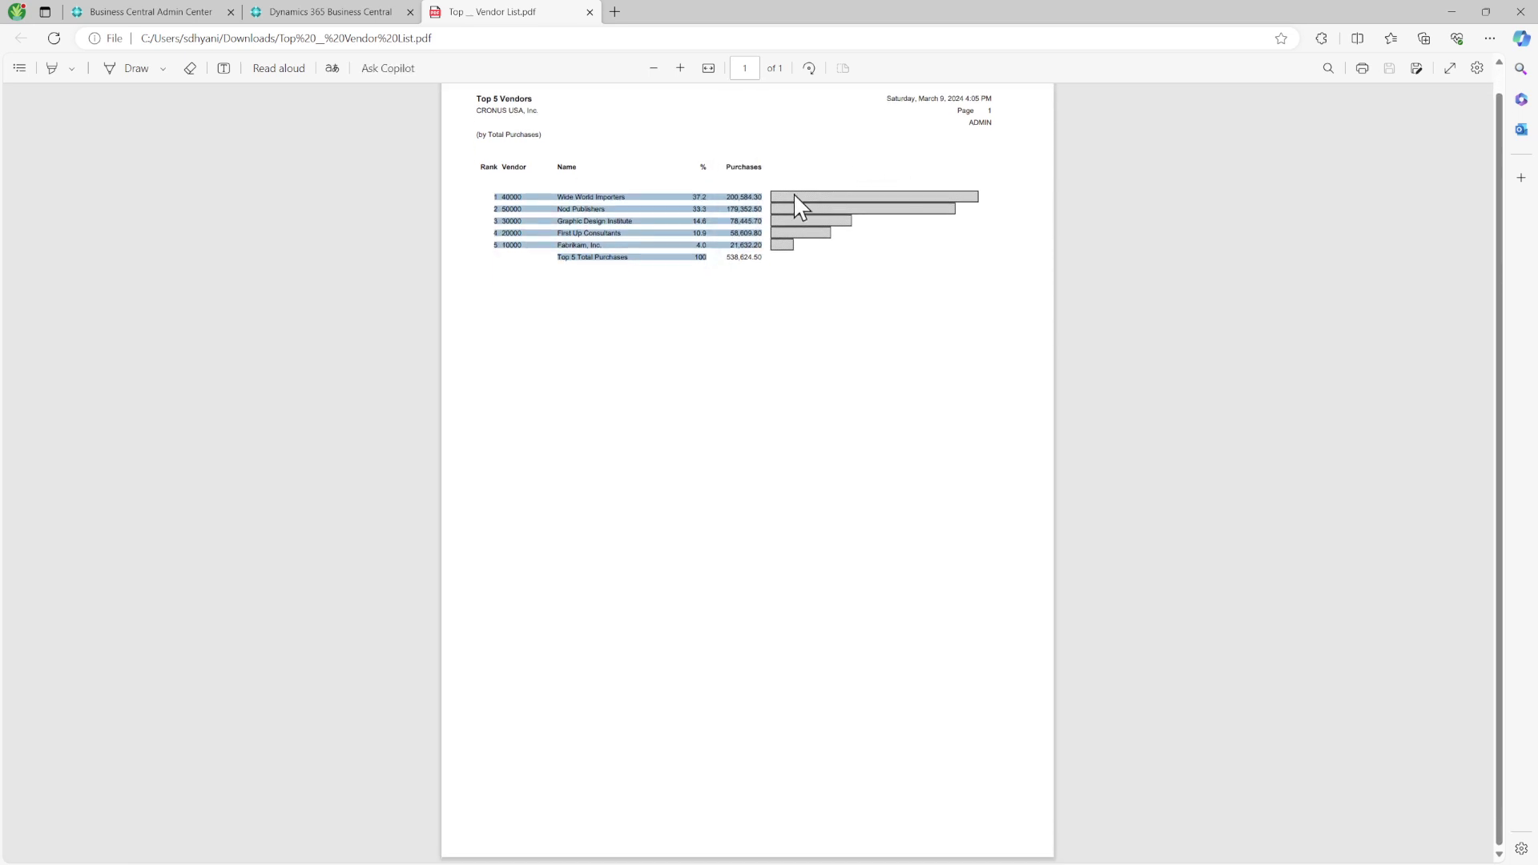
{"action": "left_click", "coordinate": [590, 11]}
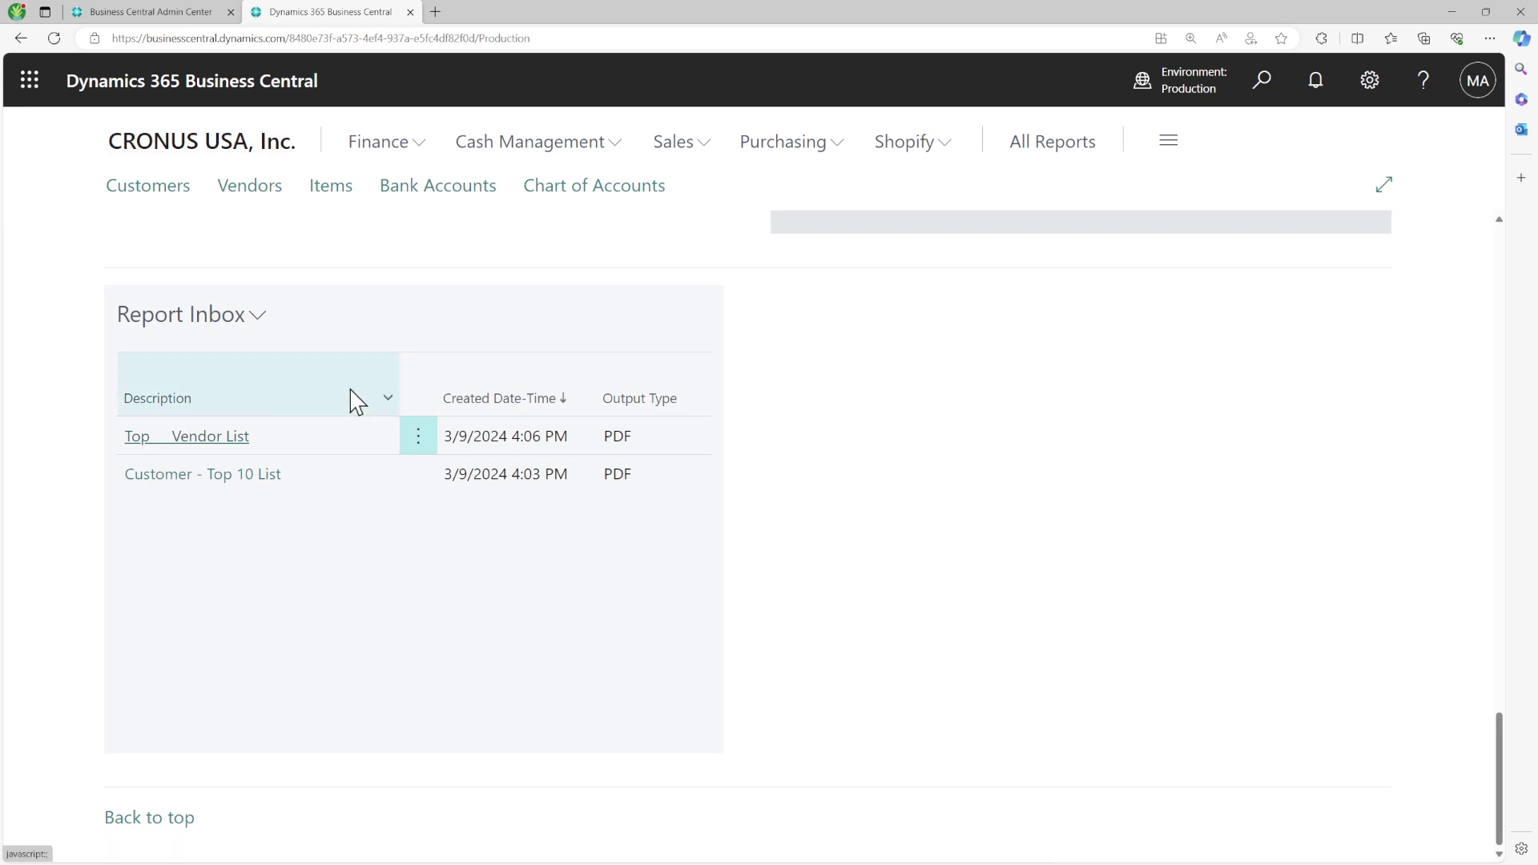
Search for "job queue", open Job Queue Entries, and open the card of the On Hold Customer - Top 10 List entry
{"action": "left_click", "coordinate": [1263, 81]}
{"action": "type", "text": "job queue"}
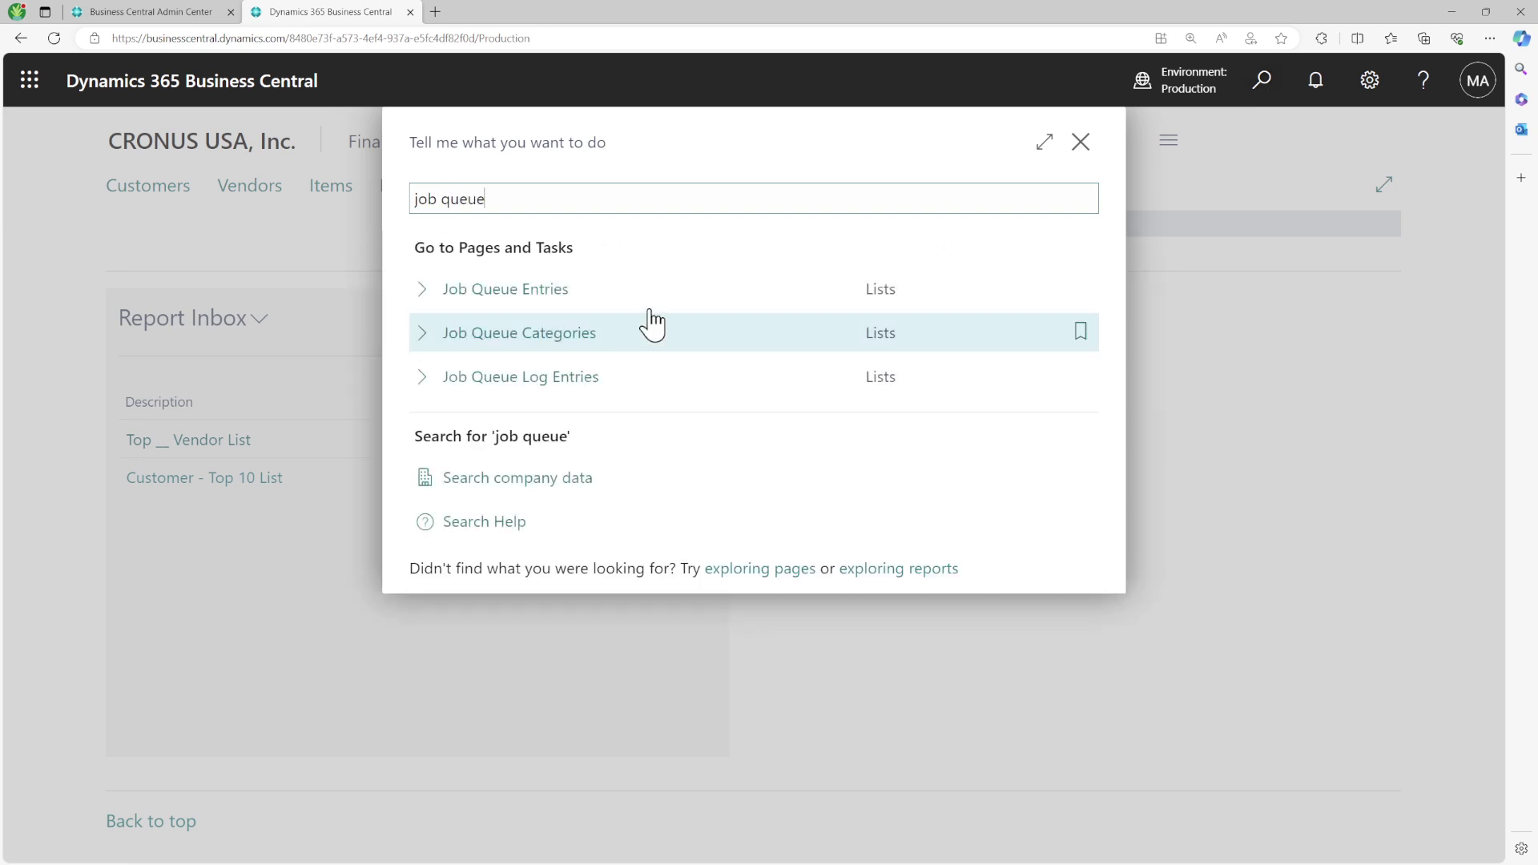
{"action": "left_click", "coordinate": [633, 302]}
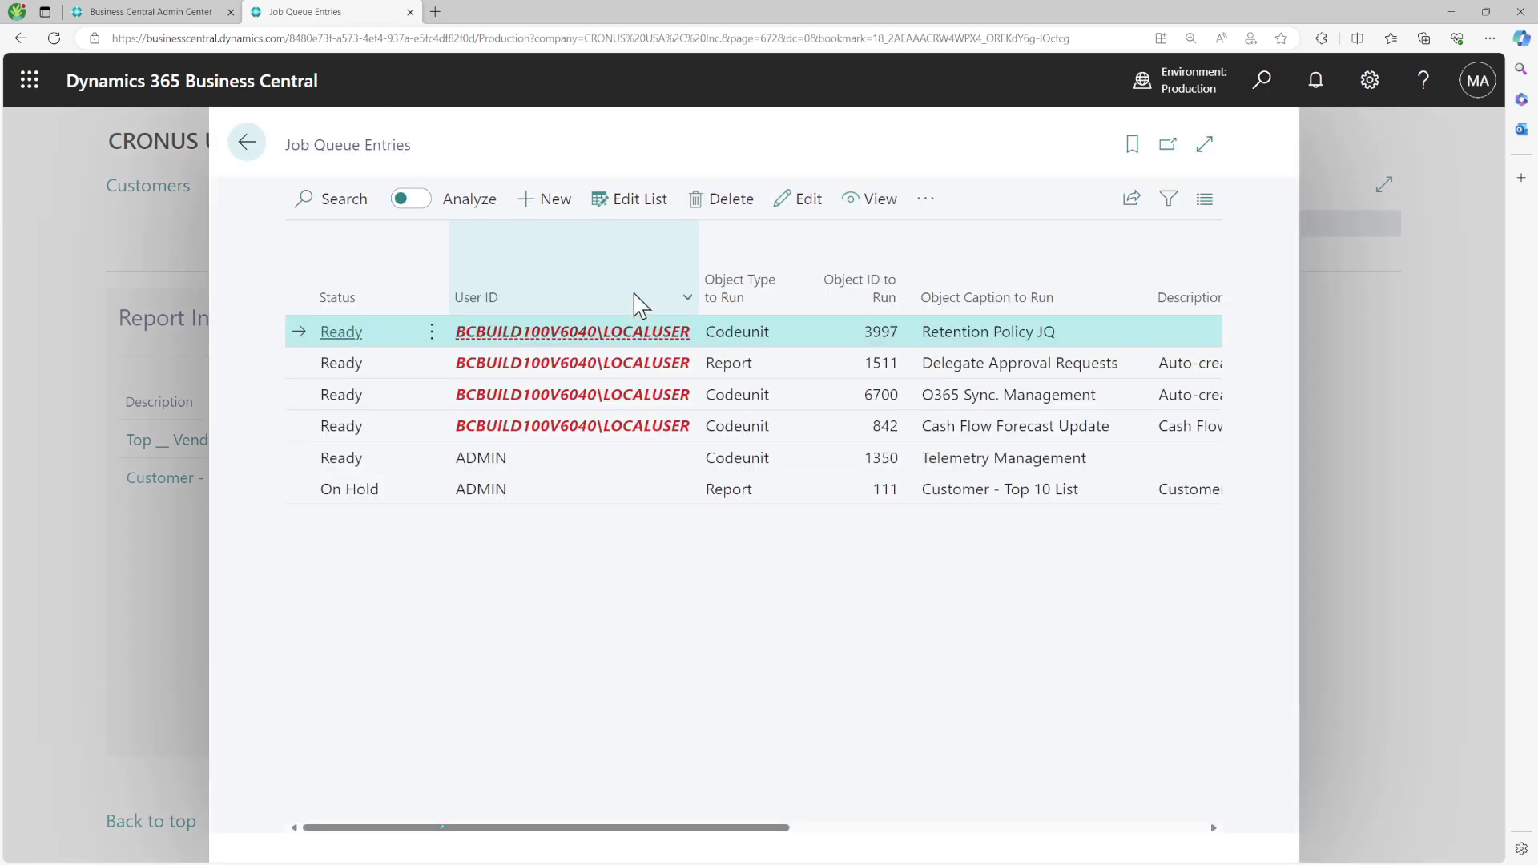
{"action": "left_click", "coordinate": [373, 490]}
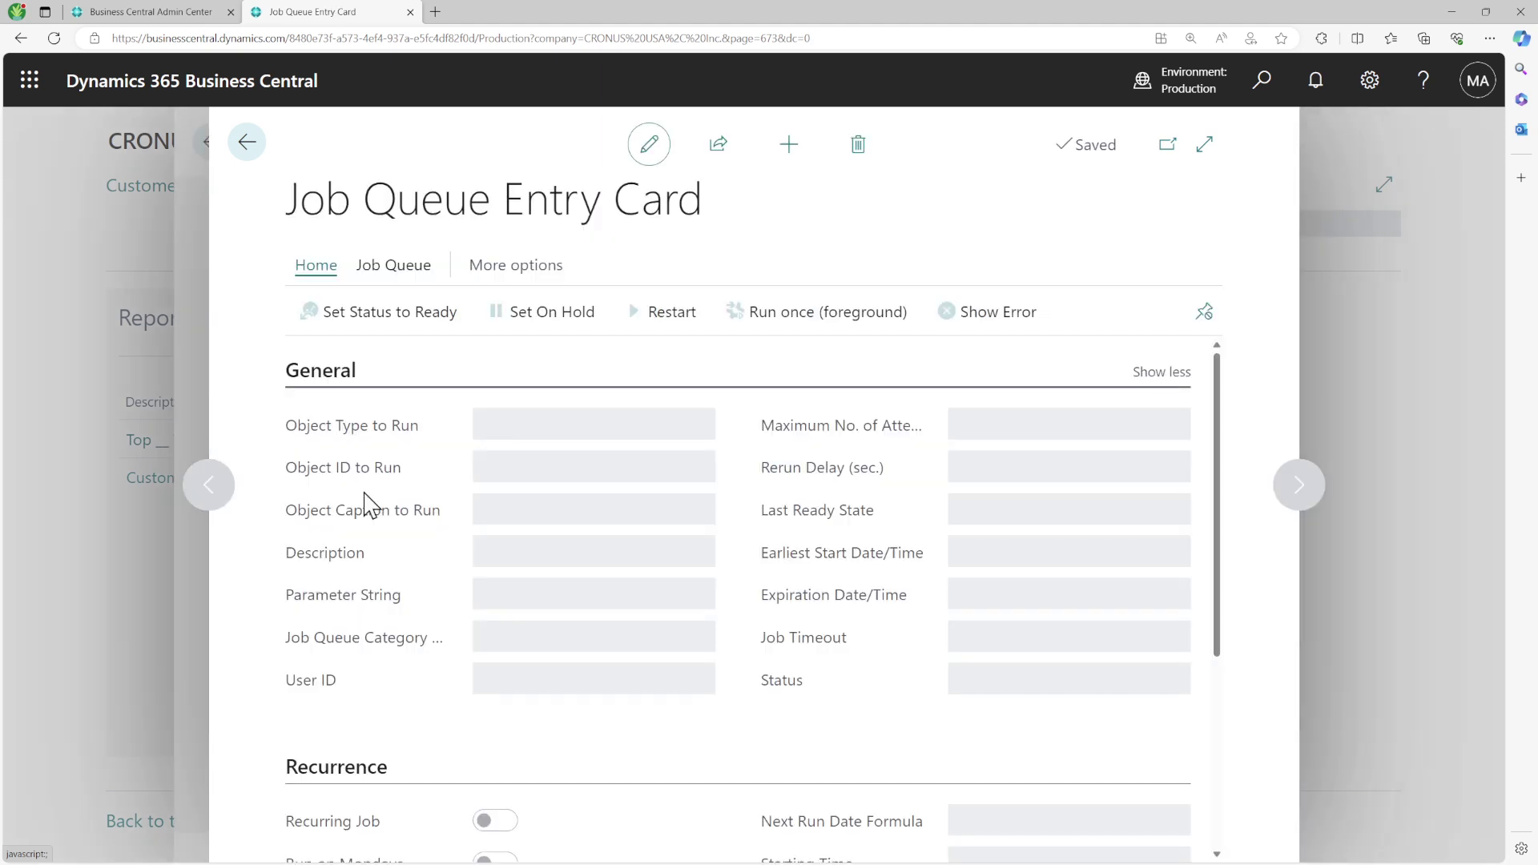
Try to set the Customer - Top 10 List entry's report output type to Print
{"action": "scroll", "coordinate": [458, 587], "scroll_direction": "down", "scroll_amount": 3}
{"action": "left_click", "coordinate": [583, 630]}
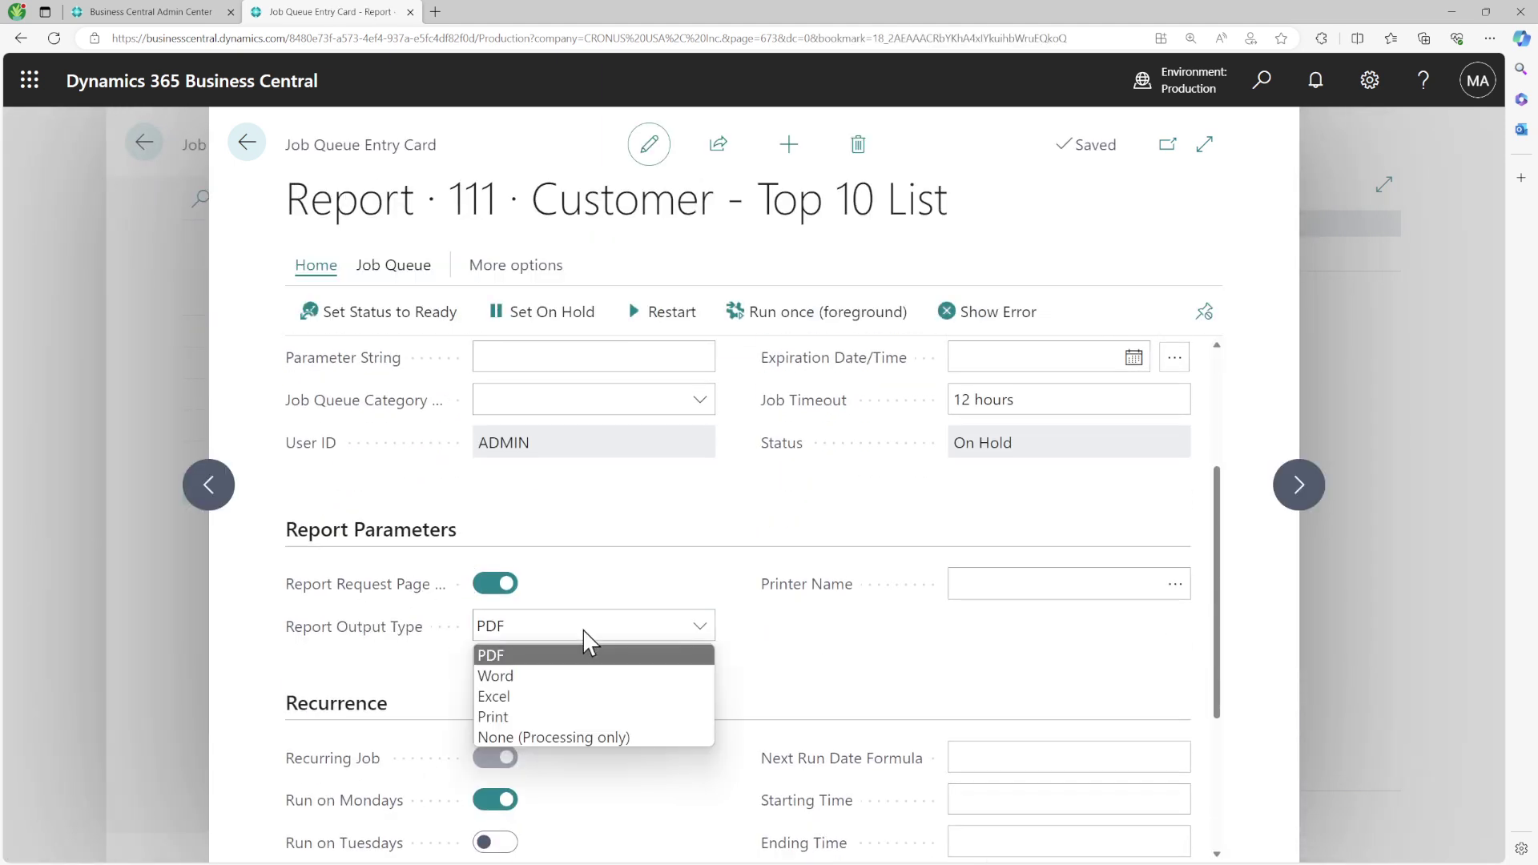
{"action": "left_click", "coordinate": [564, 717]}
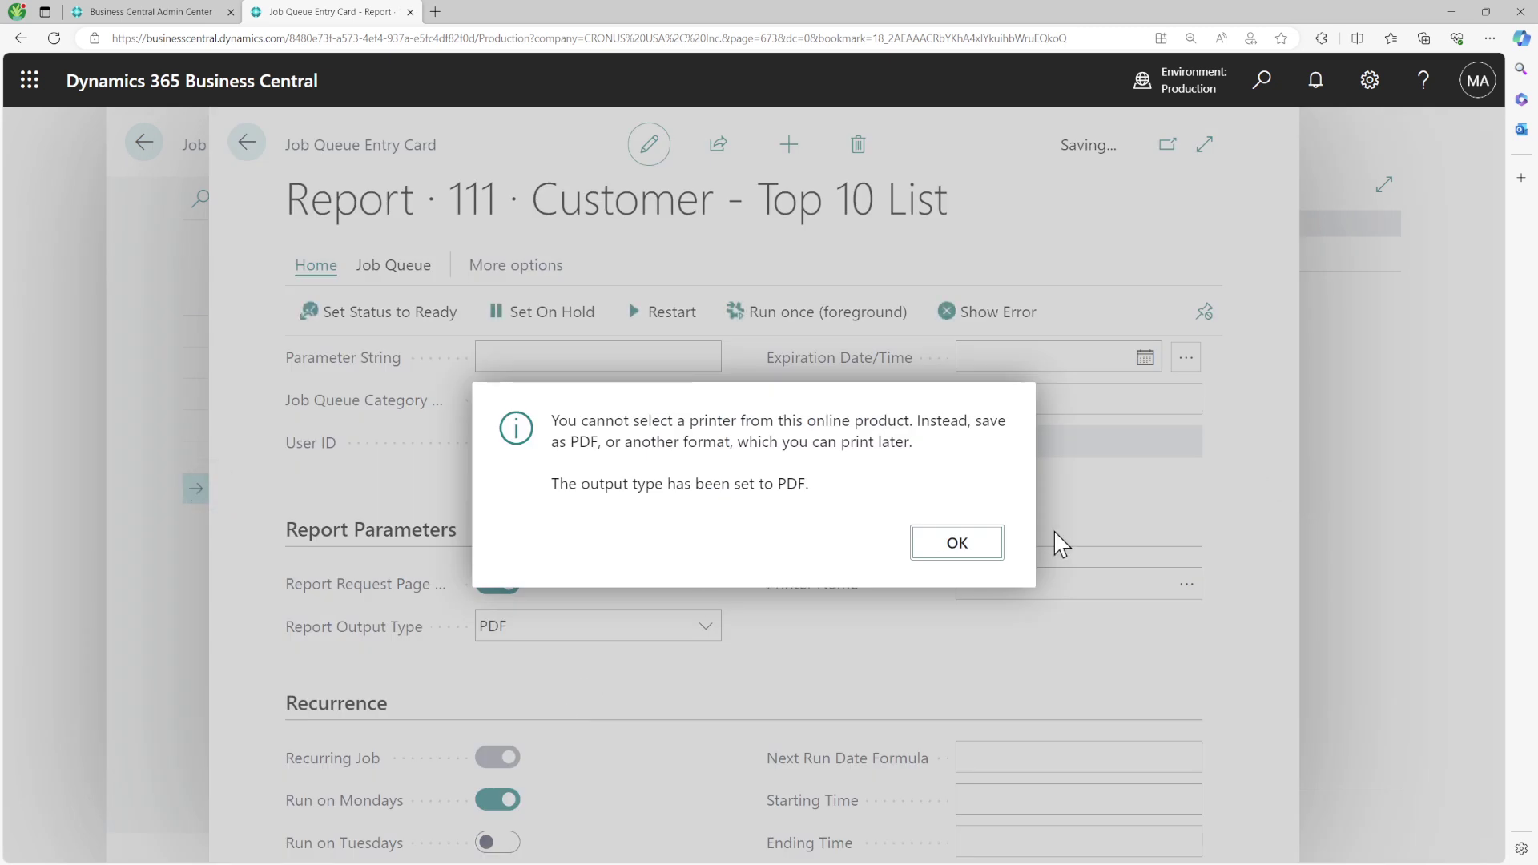
{"action": "left_click", "coordinate": [969, 548]}
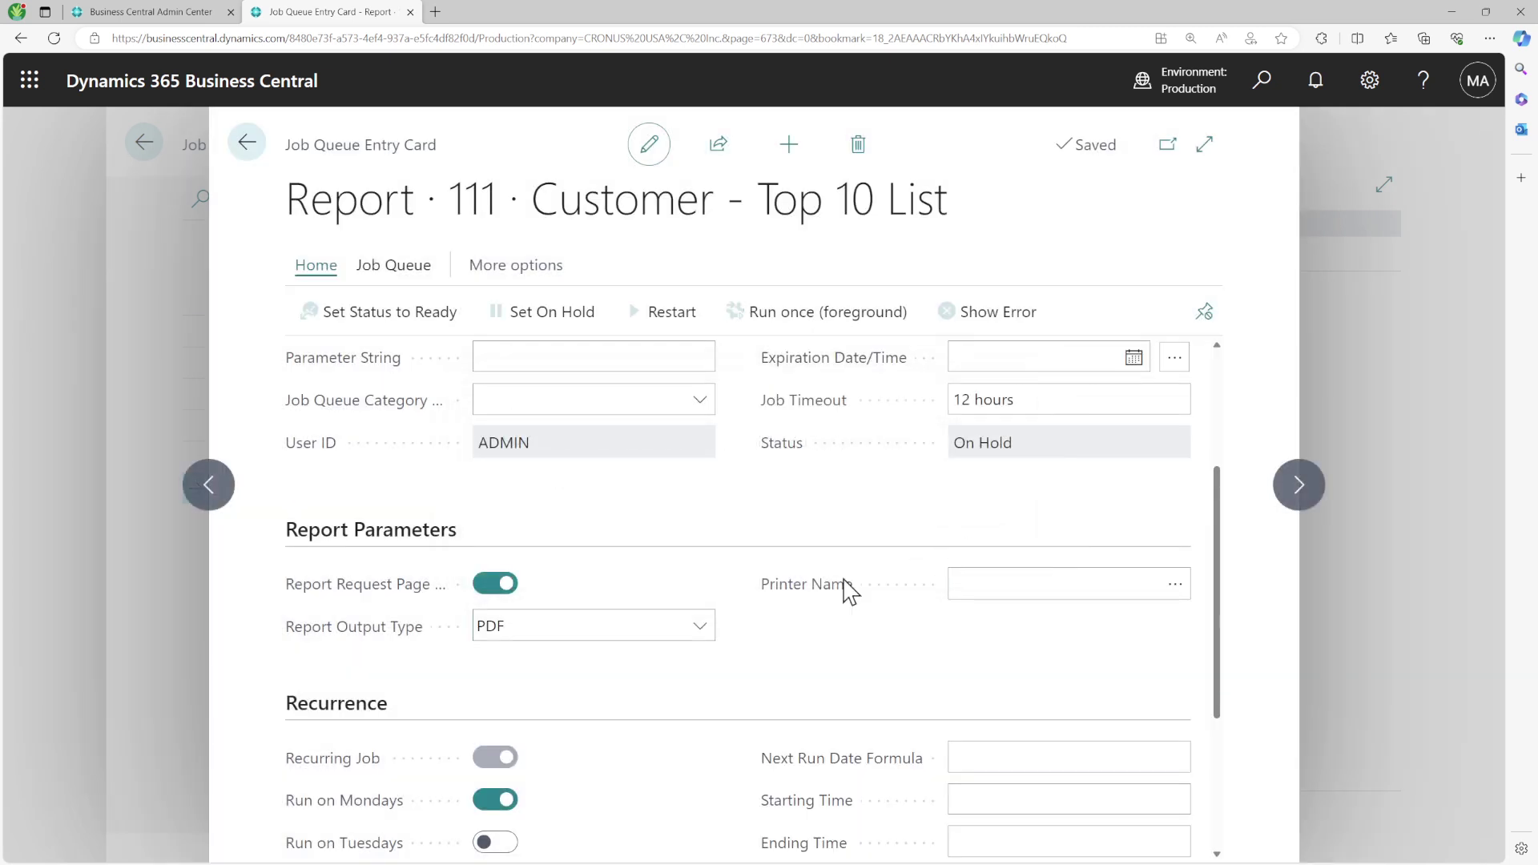
Look up the available server printers, try to set the report output type to None (Processing only), and discard that change
{"action": "left_click", "coordinate": [1176, 583]}
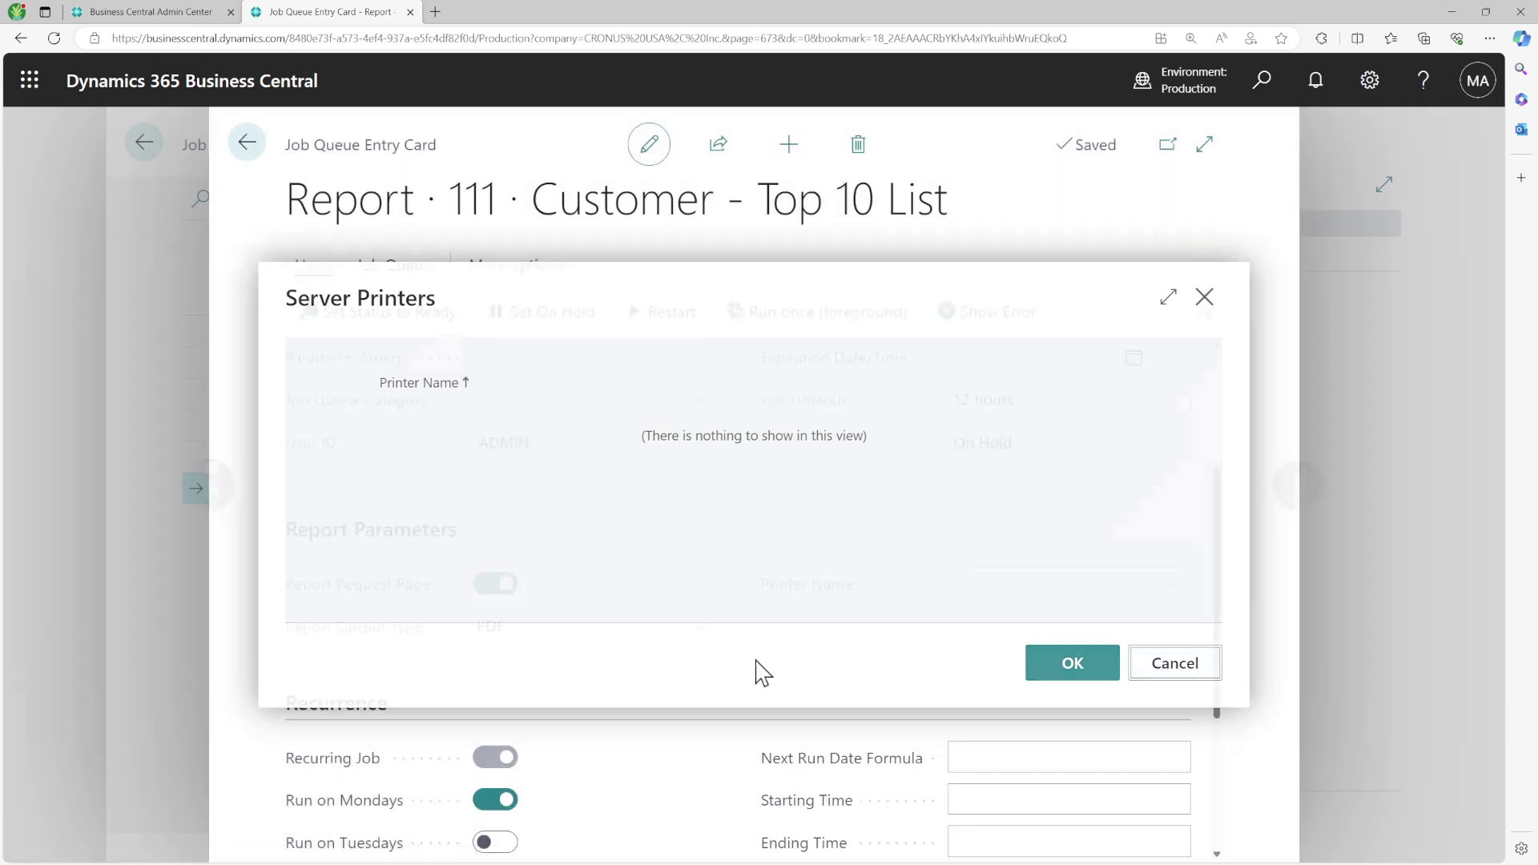
{"action": "left_click", "coordinate": [700, 627]}
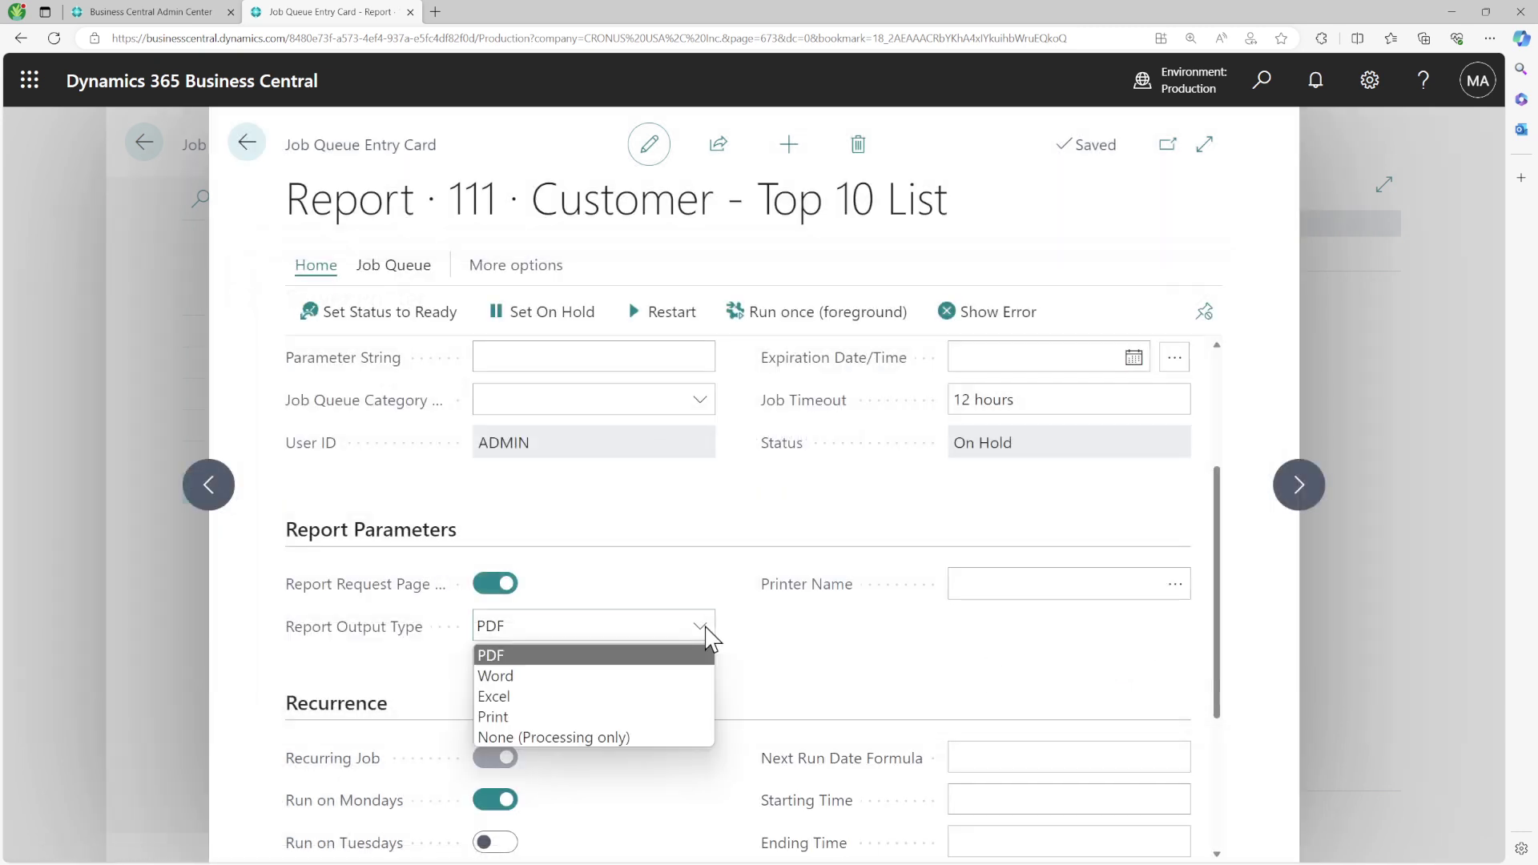
{"action": "left_click", "coordinate": [560, 737]}
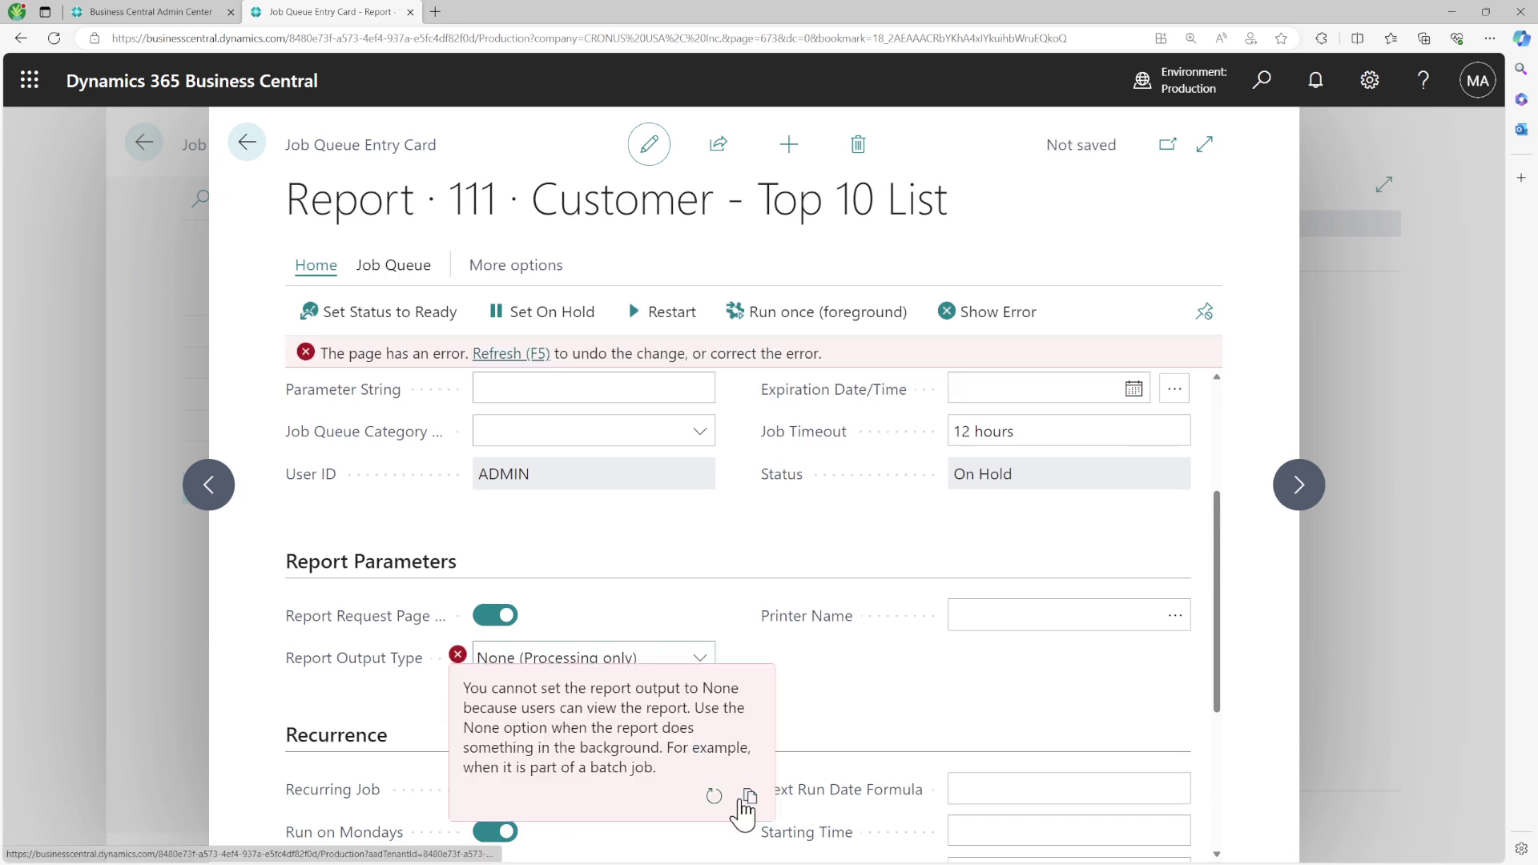
{"action": "left_click", "coordinate": [713, 803]}
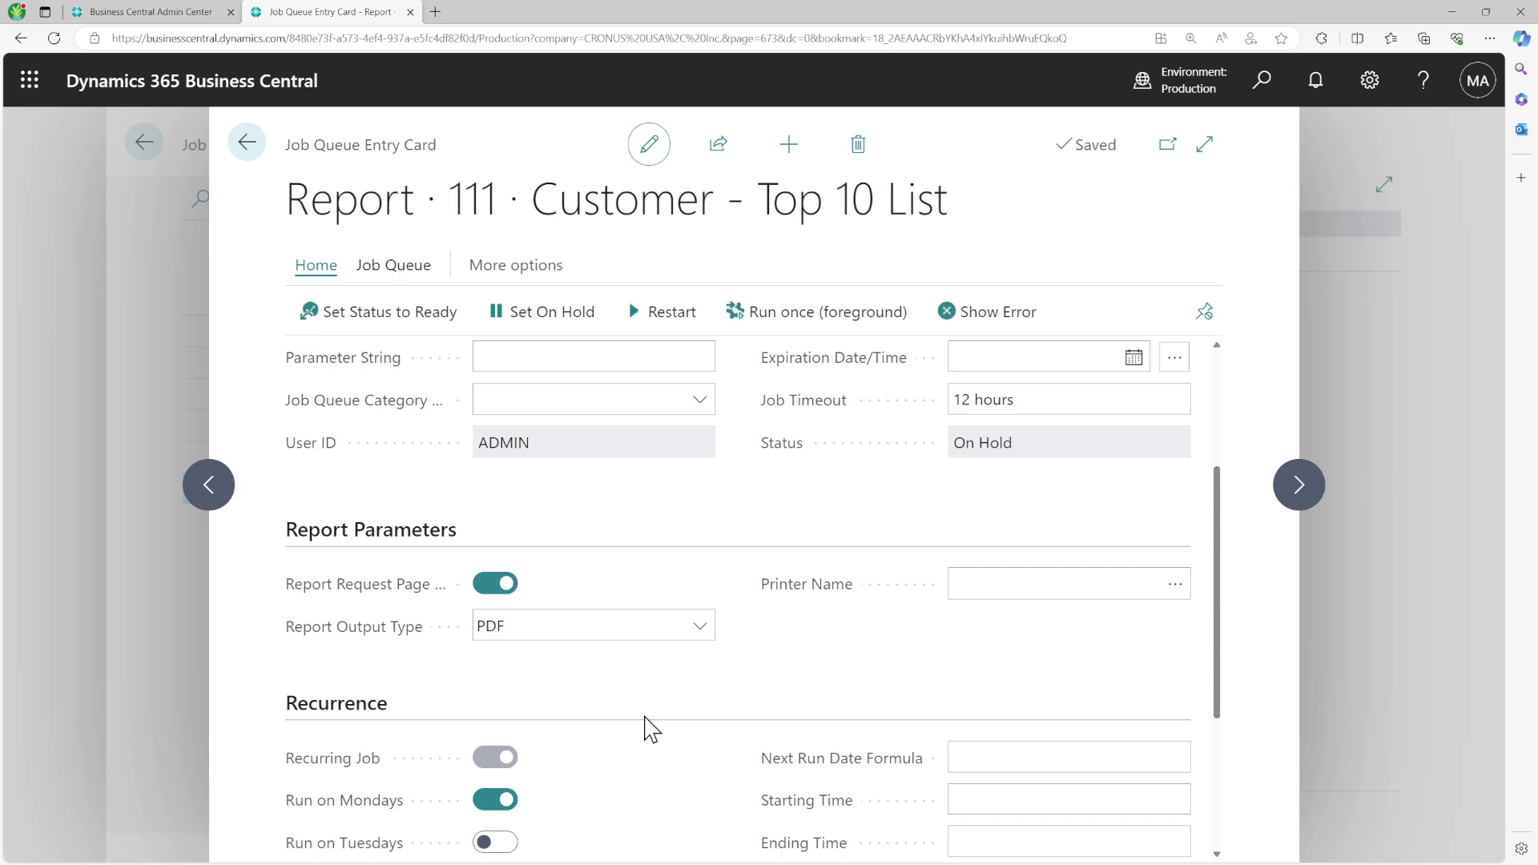
Change the object type to run from Report to Codeunit in the job queue entry's general settings
{"action": "scroll", "coordinate": [645, 711], "scroll_direction": "up", "scroll_amount": 3}
{"action": "left_click", "coordinate": [699, 428]}
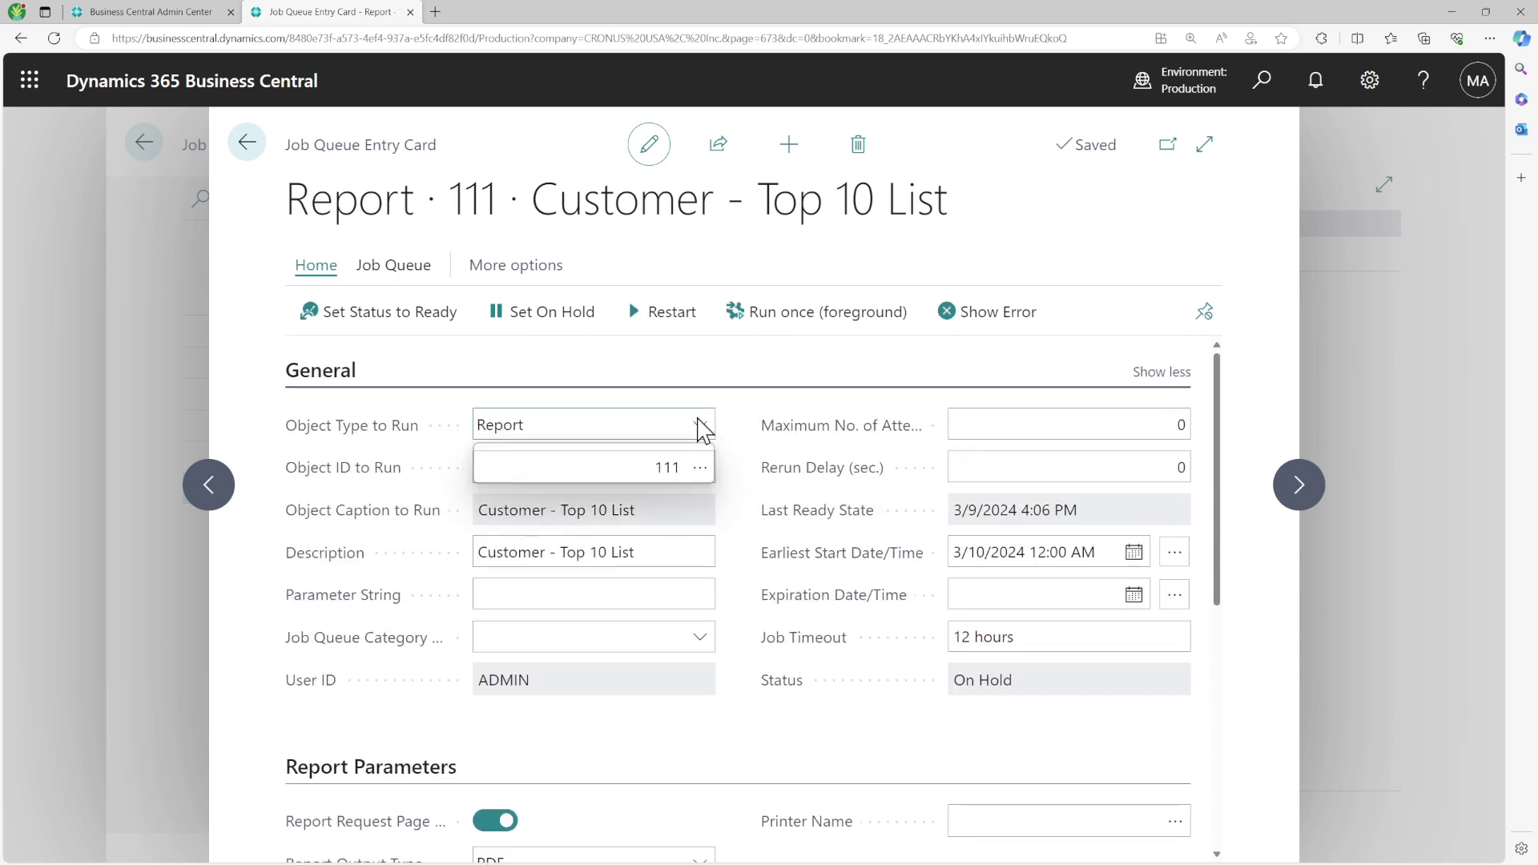
{"action": "left_click", "coordinate": [567, 479]}
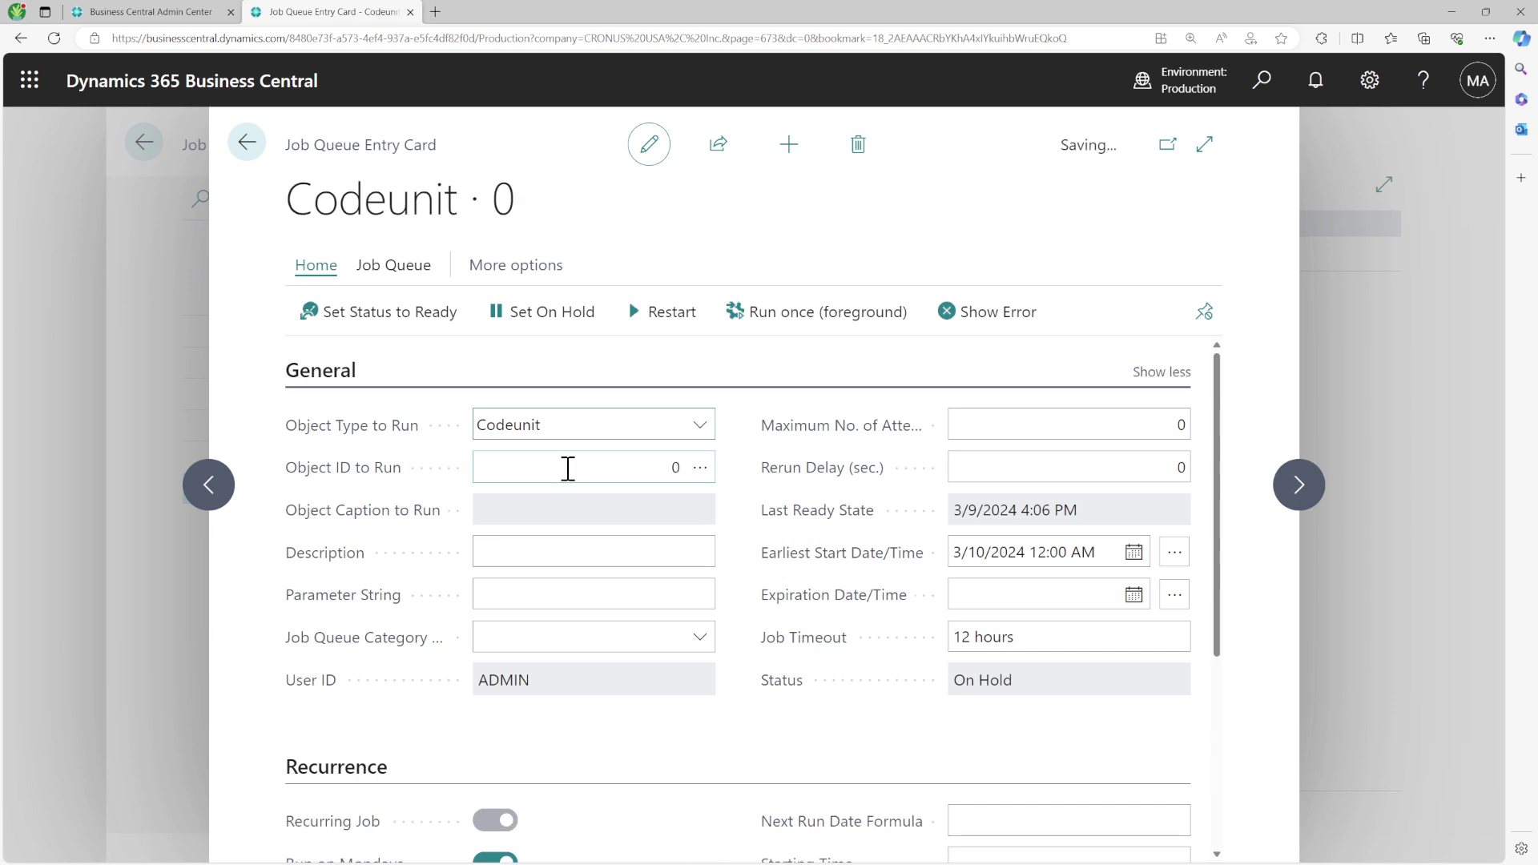